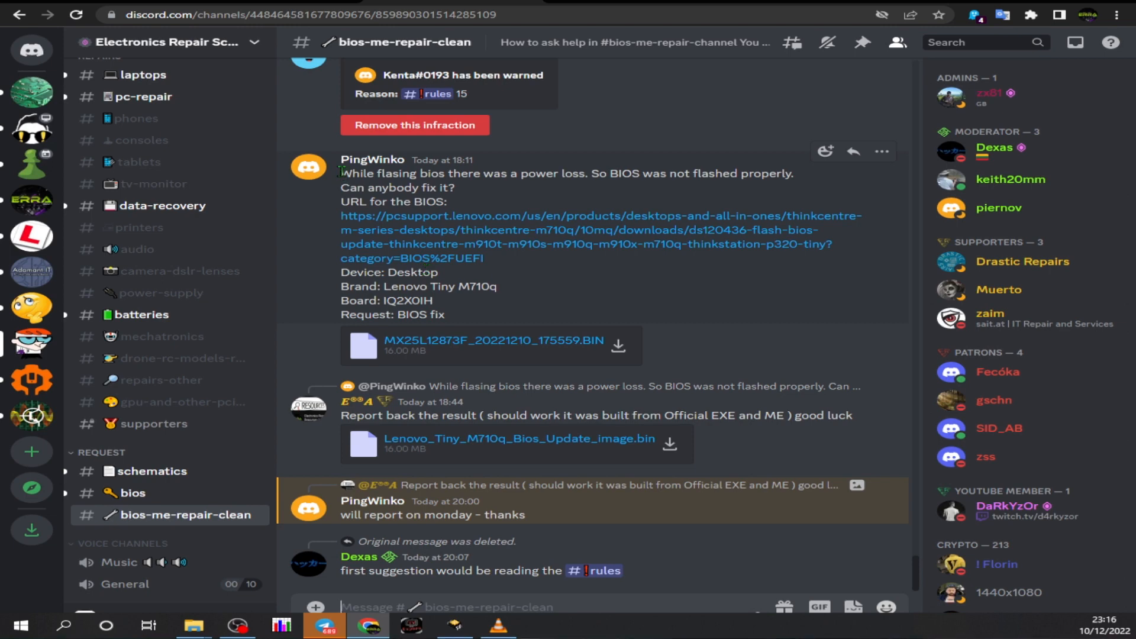
# Start downloading the request's MX25L12873F_20221210_175559.BIN attachment and choose the ERS folder inside Bios Fixing on the Desktop
pyautogui.moveTo(342, 172); pyautogui.dragTo(442, 172)
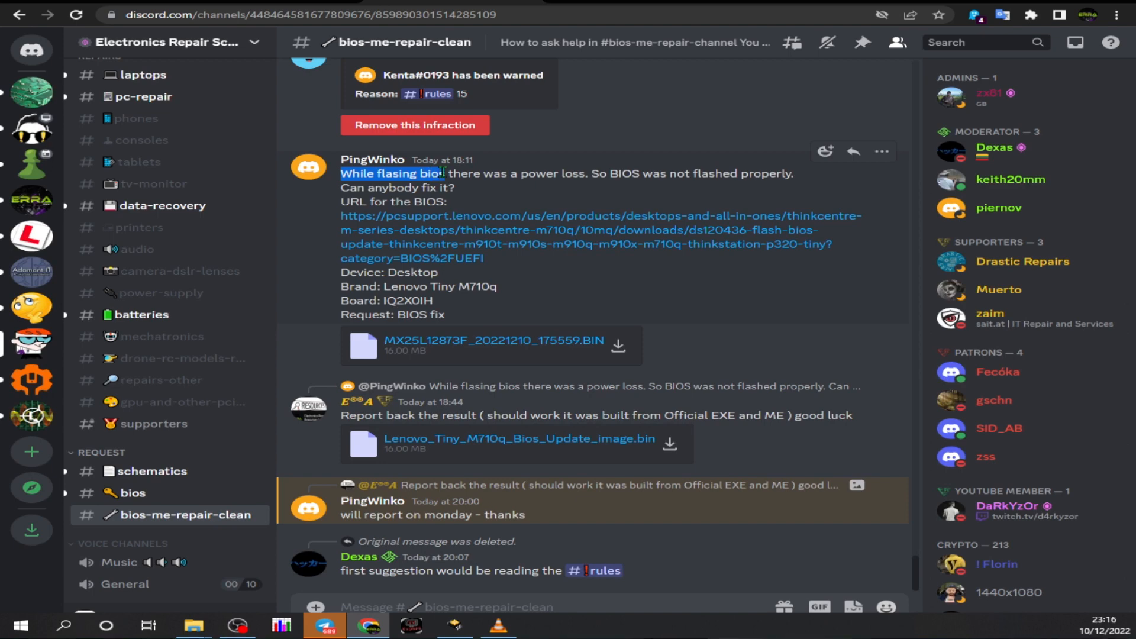
pyautogui.moveTo(443, 172); pyautogui.dragTo(791, 174)
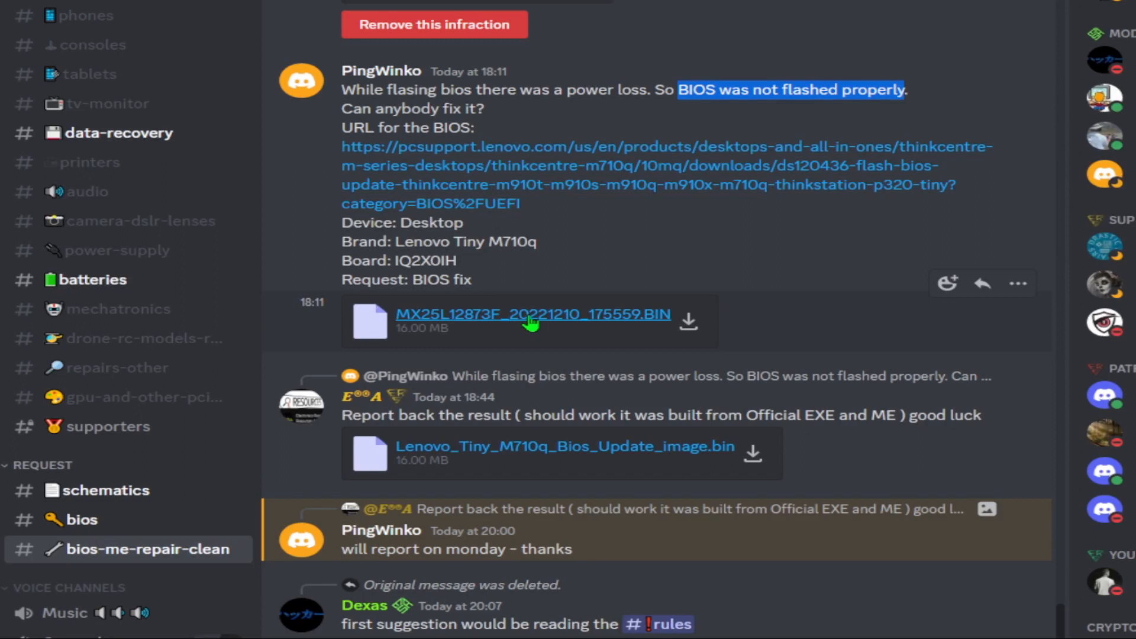
pyautogui.click(688, 316)
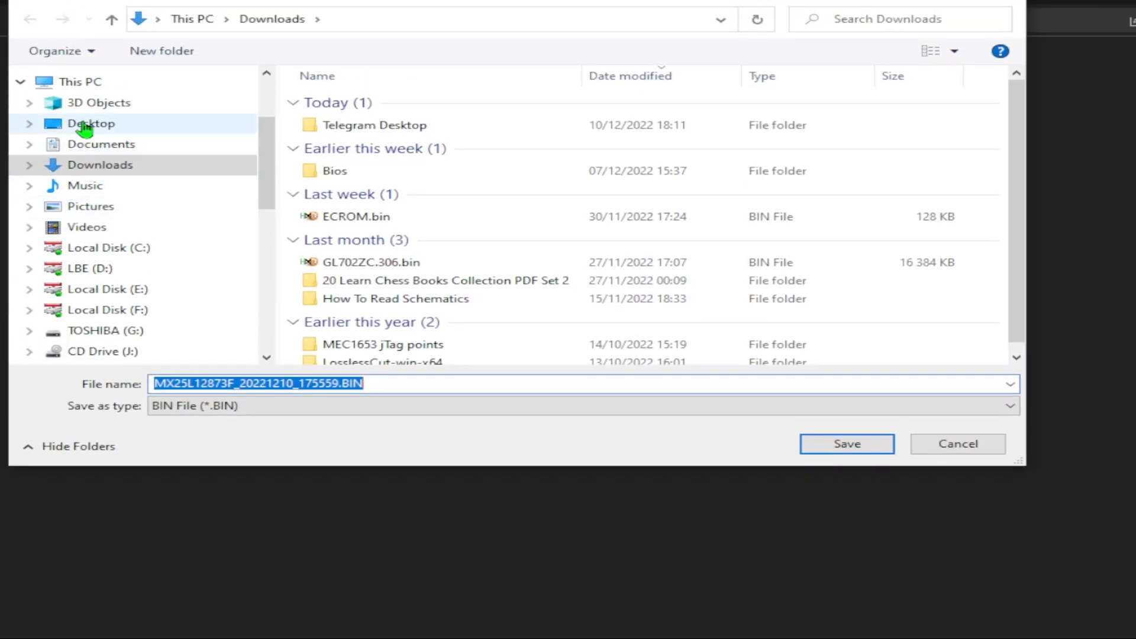
pyautogui.click(89, 123)
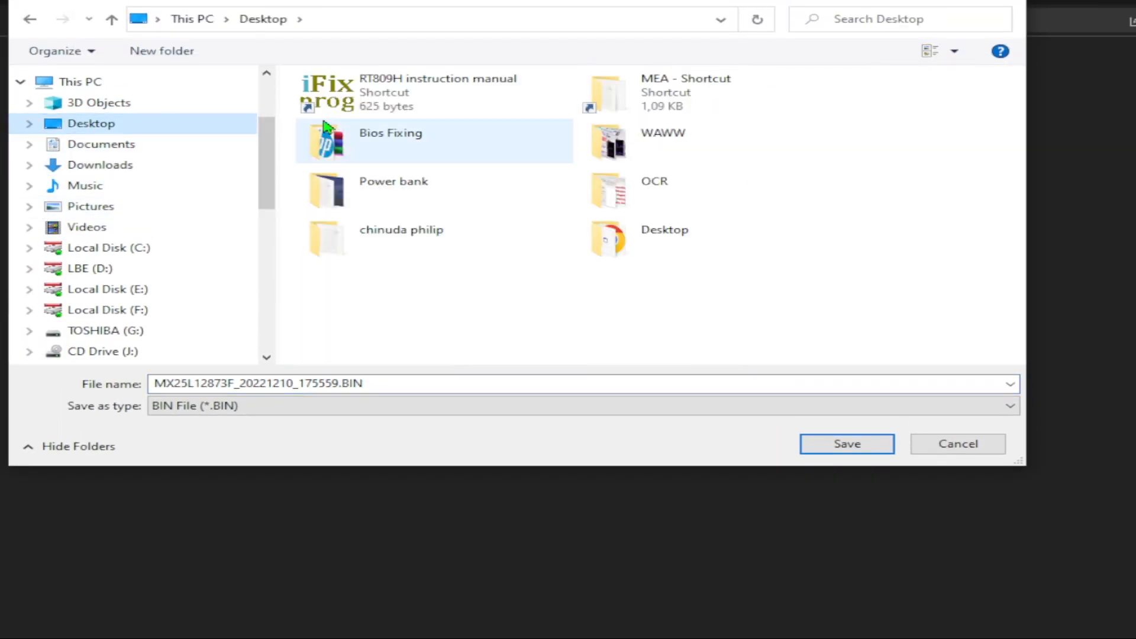
pyautogui.doubleClick(324, 133)
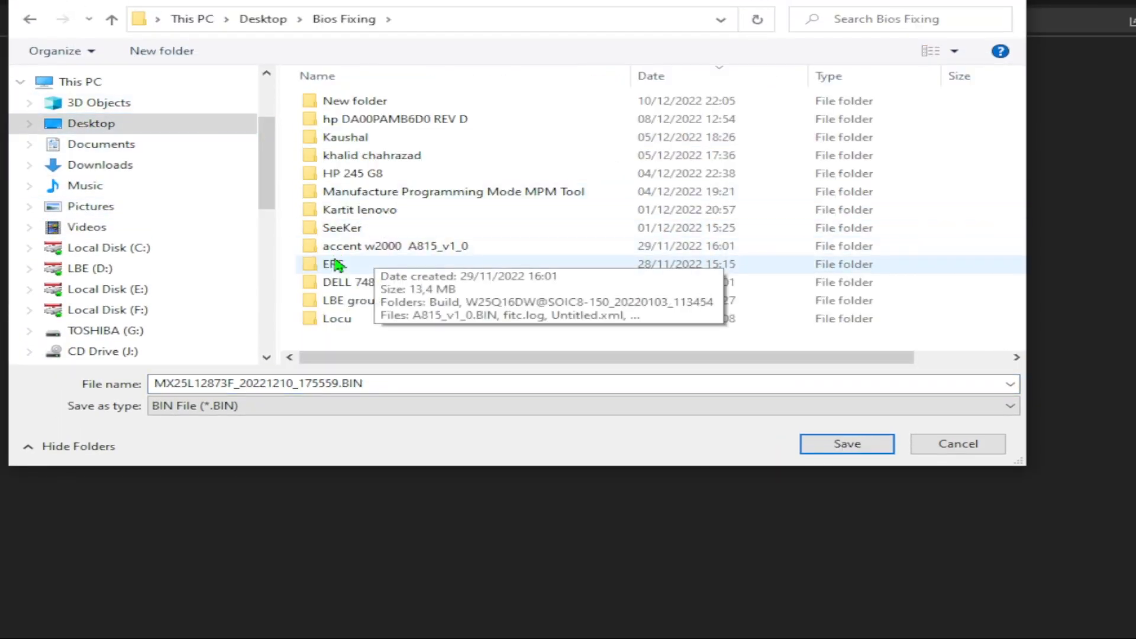
pyautogui.doubleClick(334, 264)
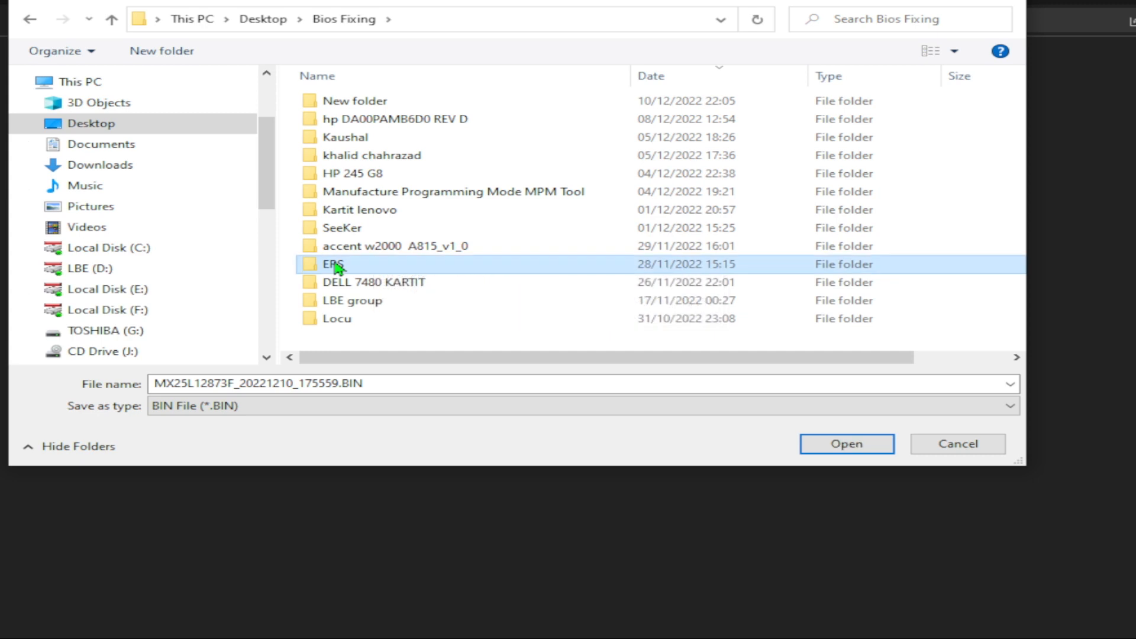
# Create a folder named after the requester's username and save the BIN attachment in it under its original file name
pyautogui.click(178, 60)
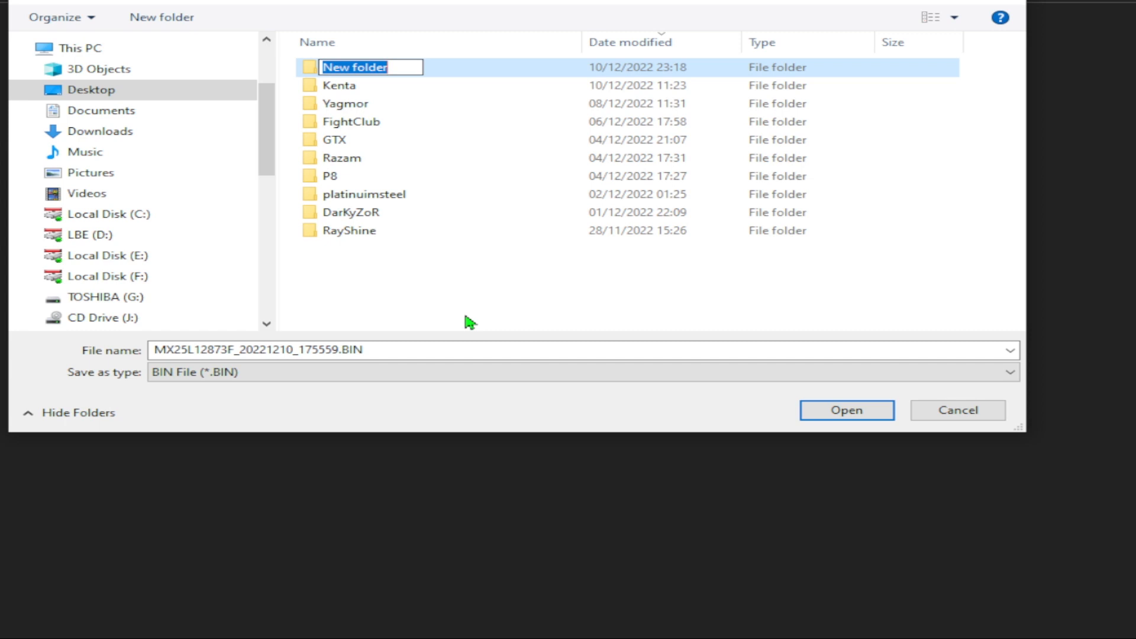
pyautogui.write('Ping')
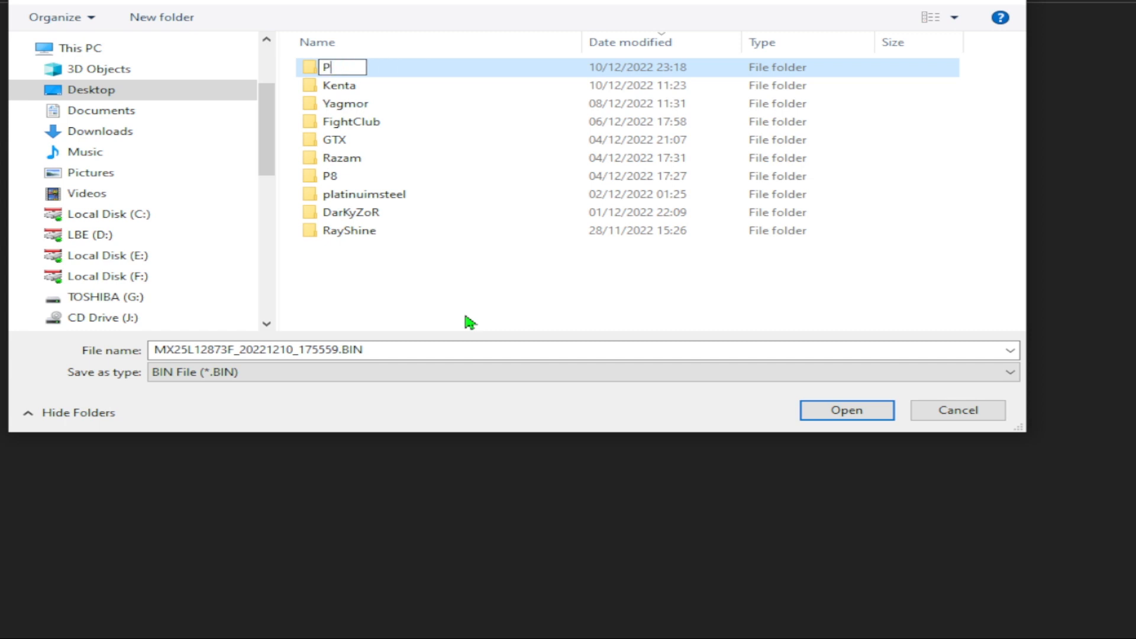
pyautogui.write('Winko')
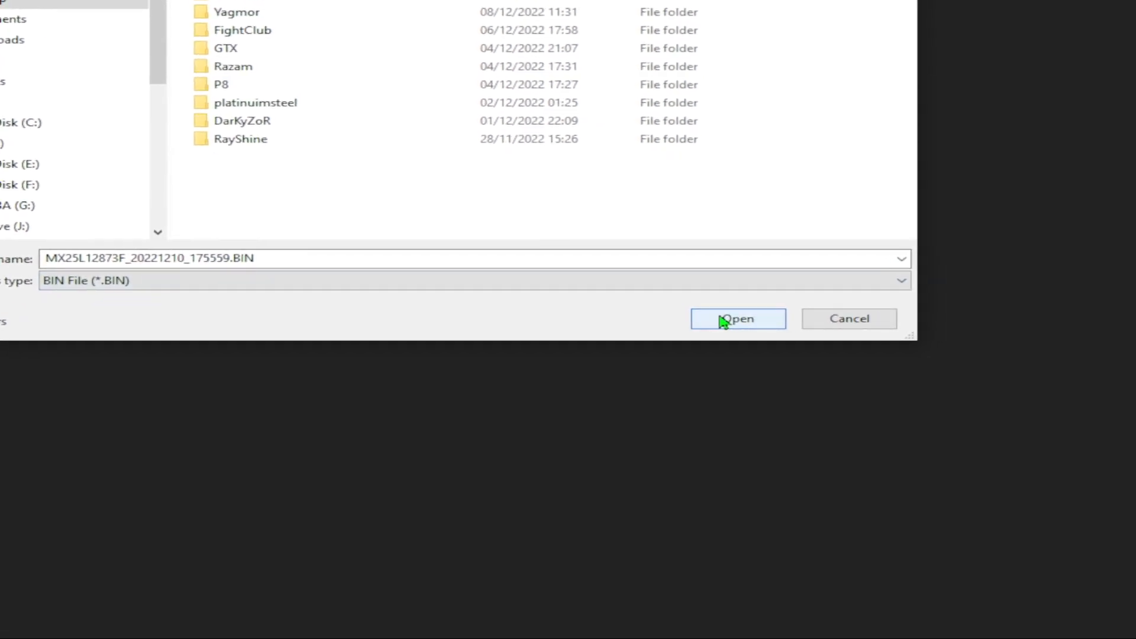
pyautogui.click(720, 317)
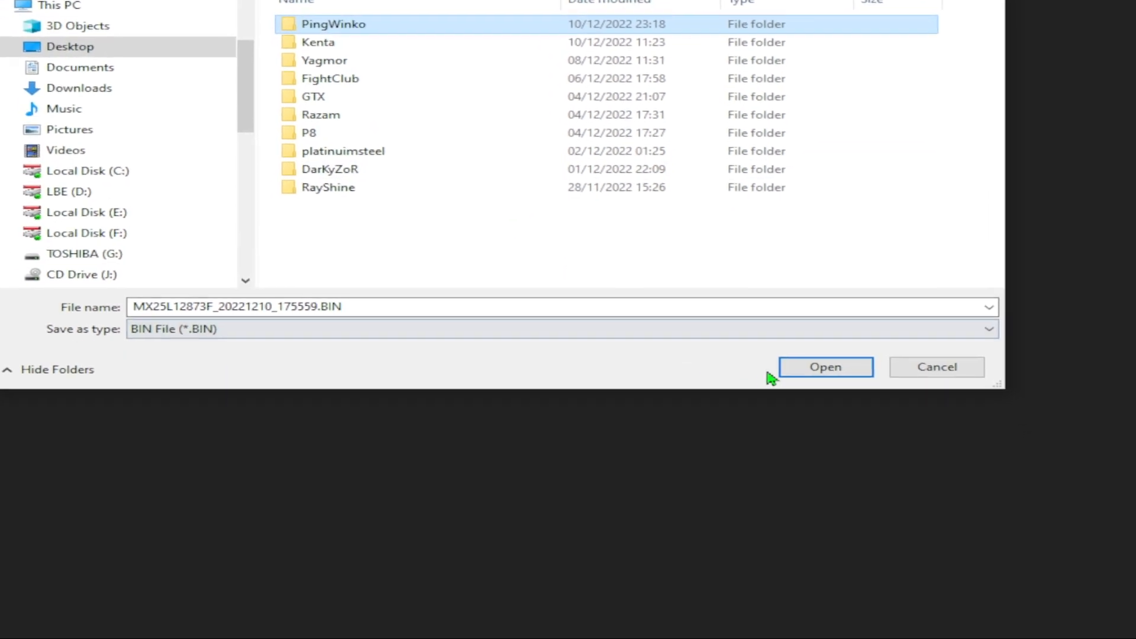
pyautogui.click(831, 445)
pyautogui.click(830, 445)
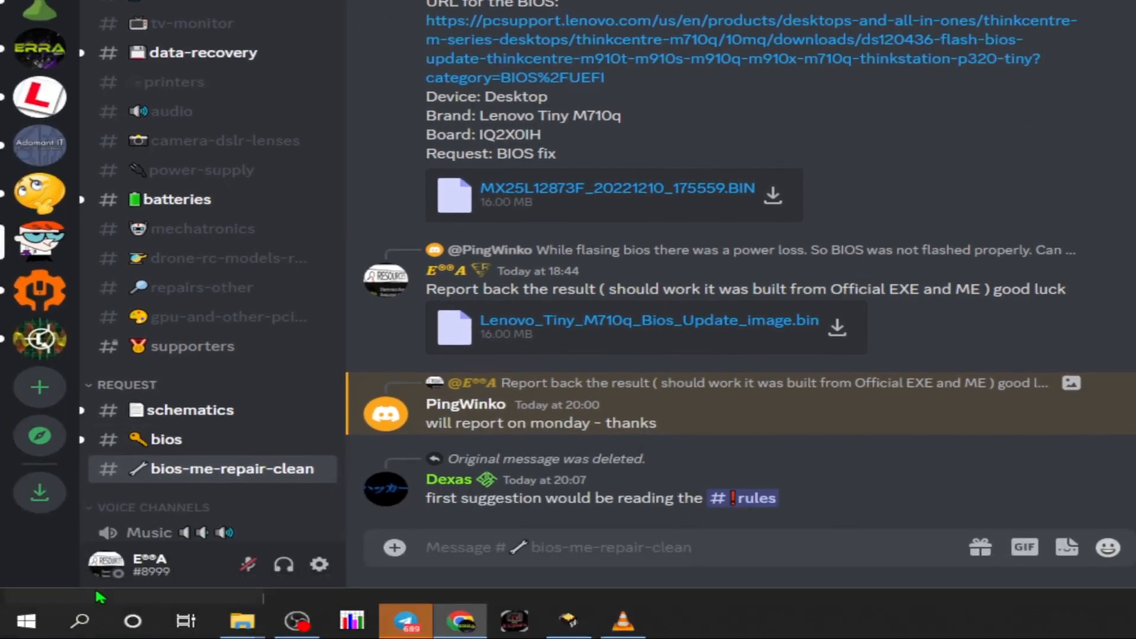
# Show the downloaded BIN file in its containing folder
pyautogui.rightClick(99, 596)
pyautogui.click(157, 547)
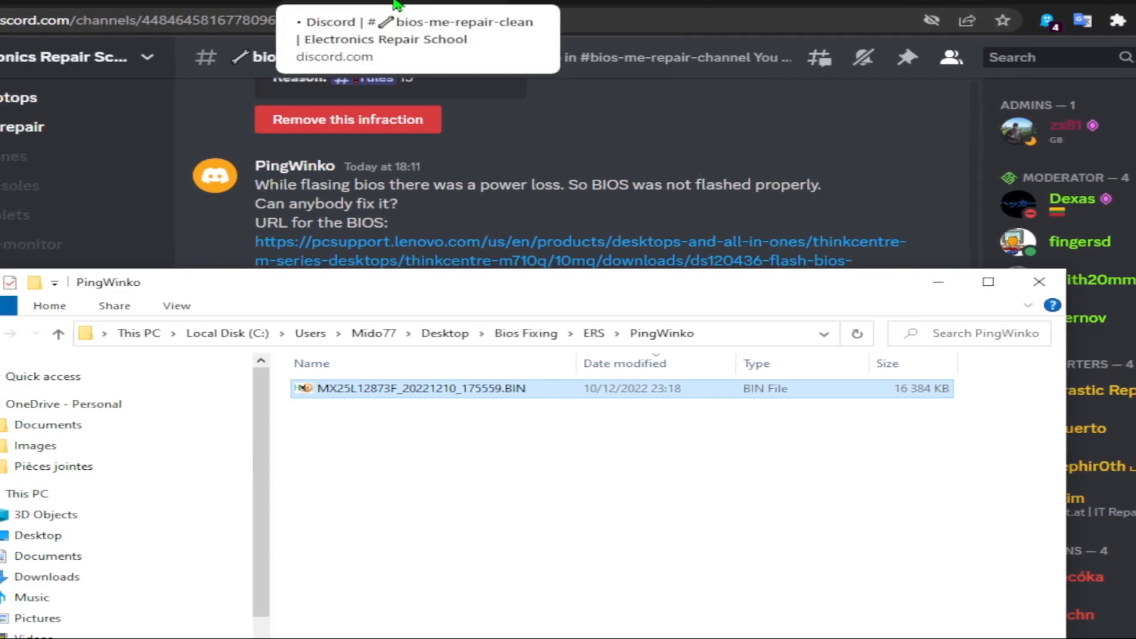
# Return to the Discord repair request and review the sentences describing the power loss and failed BIOS flash
pyautogui.click(542, 3)
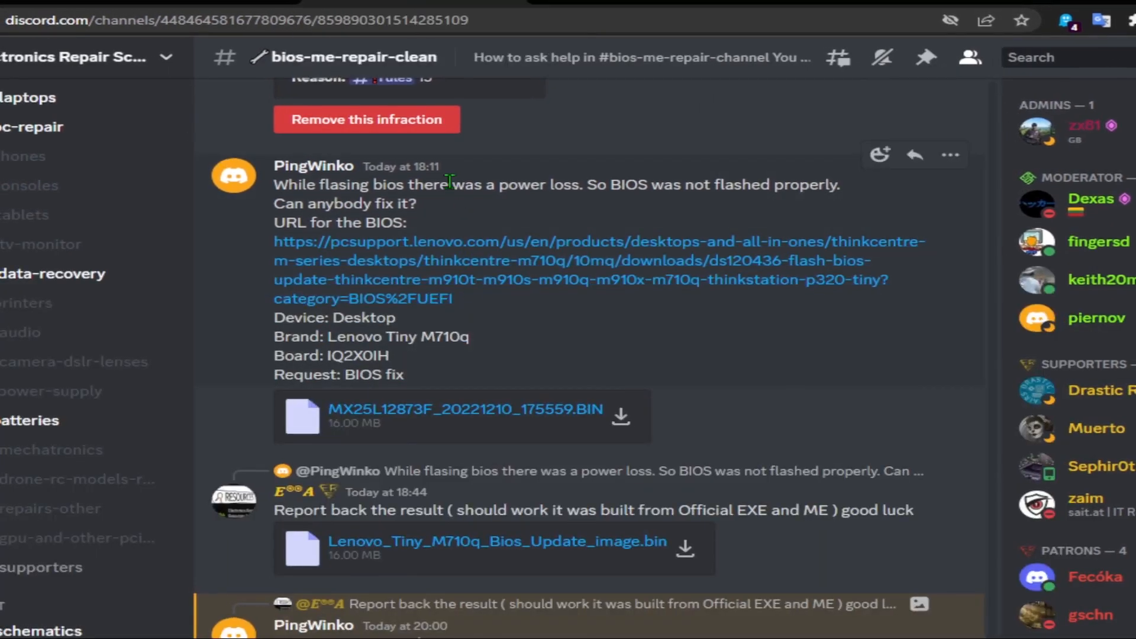
pyautogui.moveTo(496, 188); pyautogui.dragTo(578, 185)
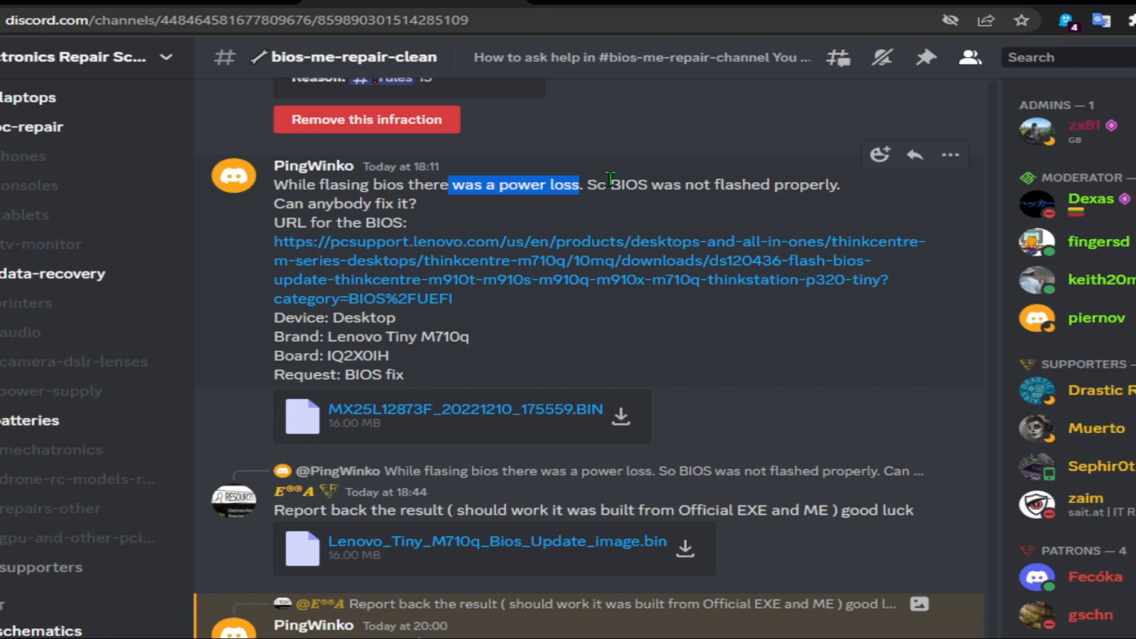
pyautogui.moveTo(610, 184); pyautogui.dragTo(674, 185)
pyautogui.scroll(-3, 592, 284)
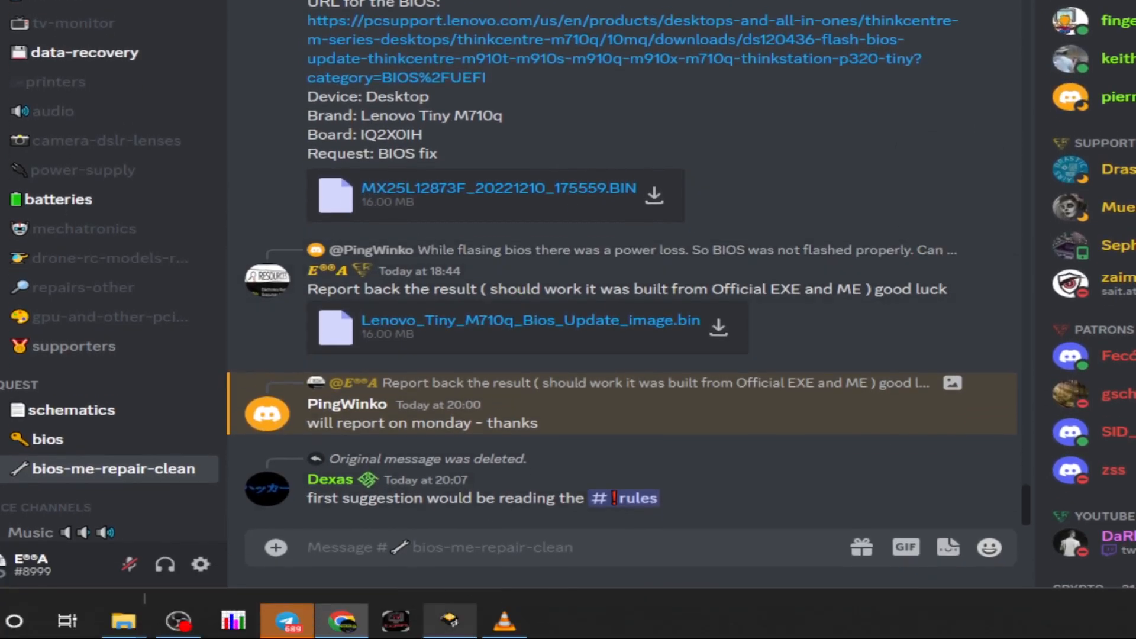
# Close the extra ERS and Videos folder windows and bring forward the folder containing the downloaded BIN
pyautogui.click(252, 624)
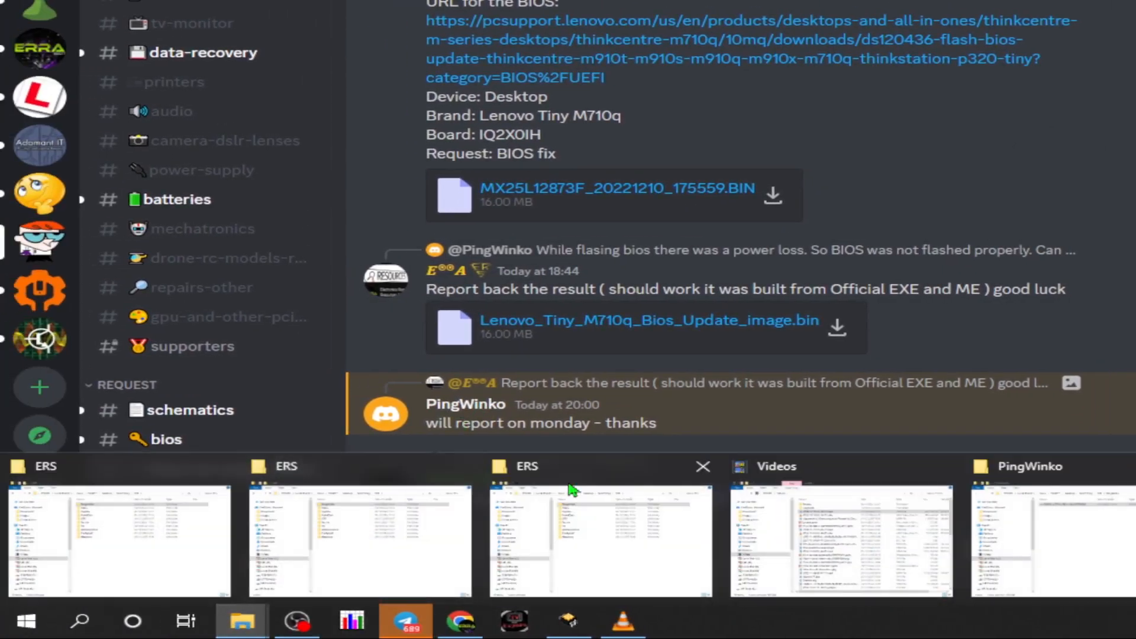
pyautogui.moveTo(924, 483)
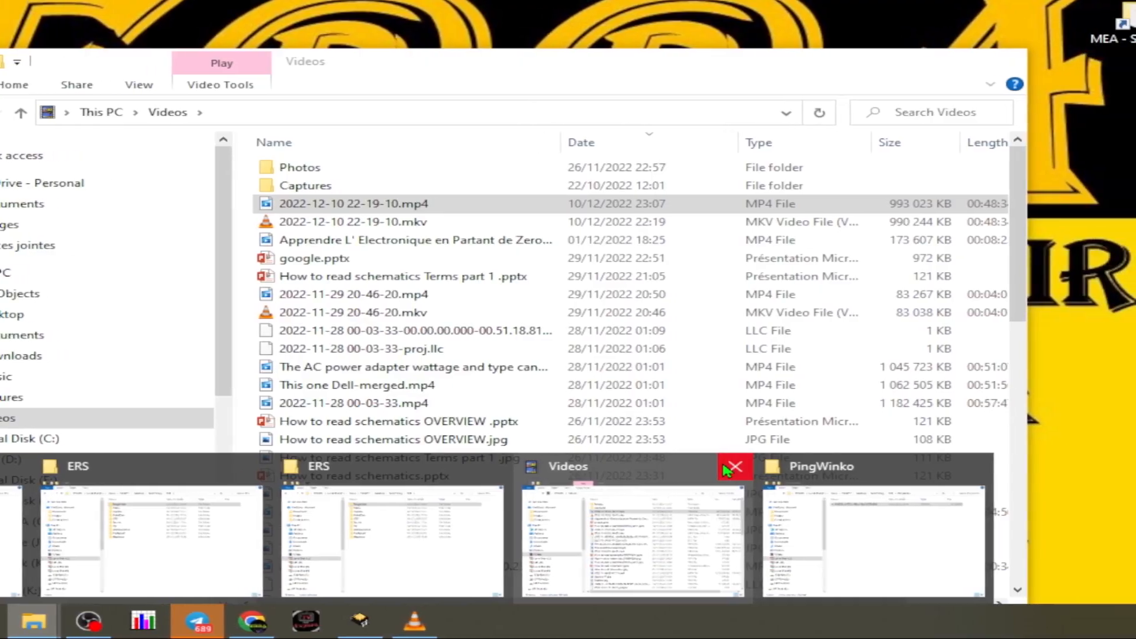
pyautogui.click(790, 467)
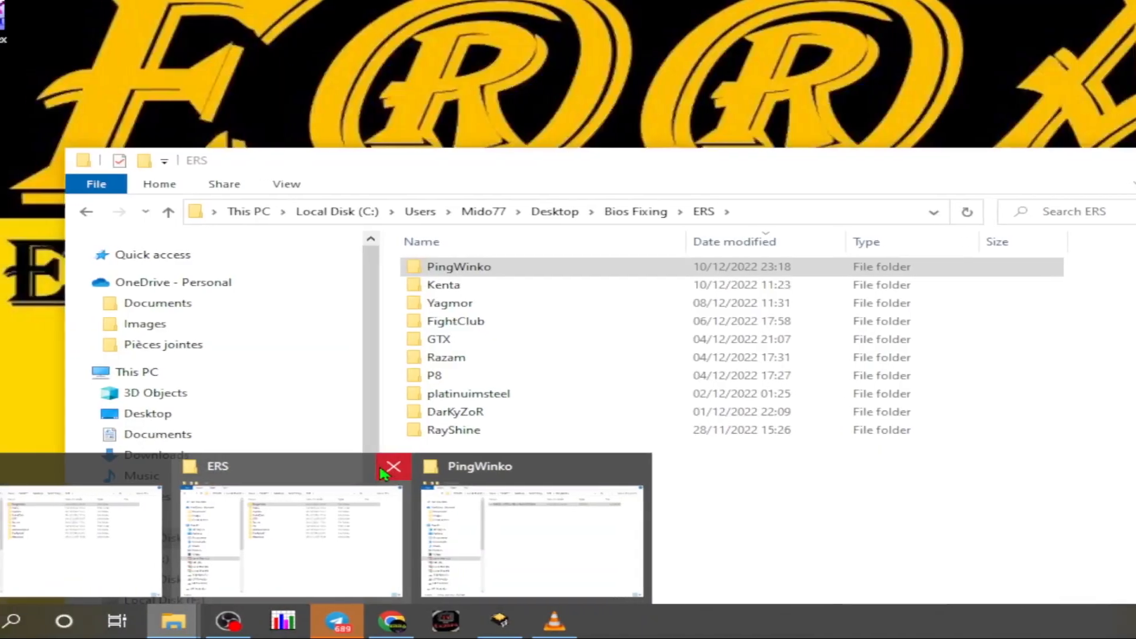
pyautogui.click(525, 467)
pyautogui.click(232, 473)
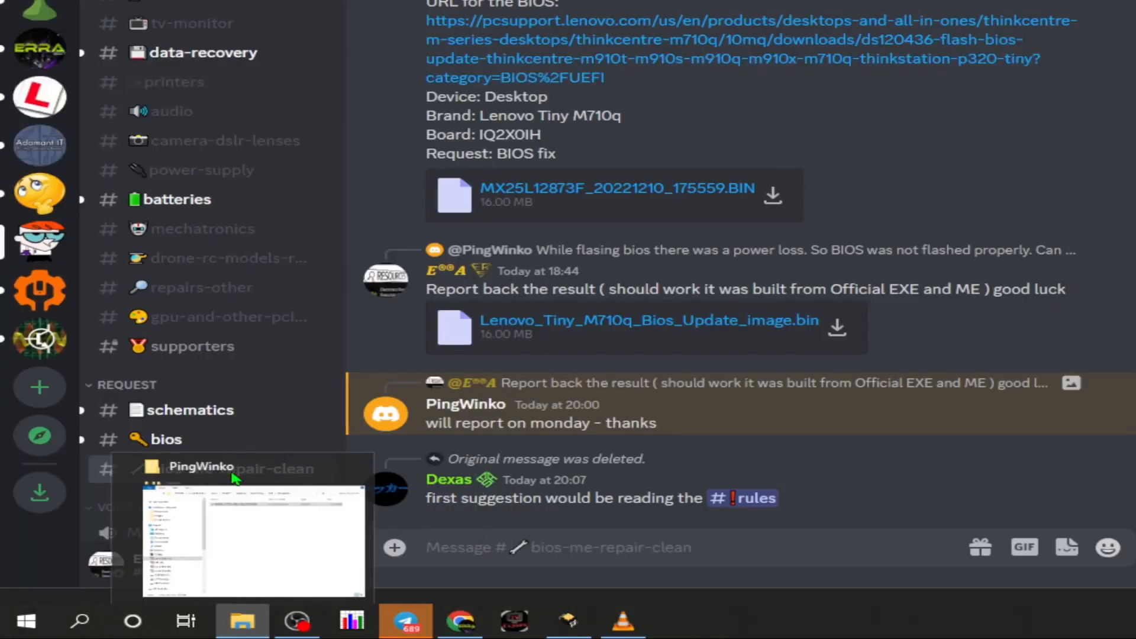
pyautogui.click(236, 476)
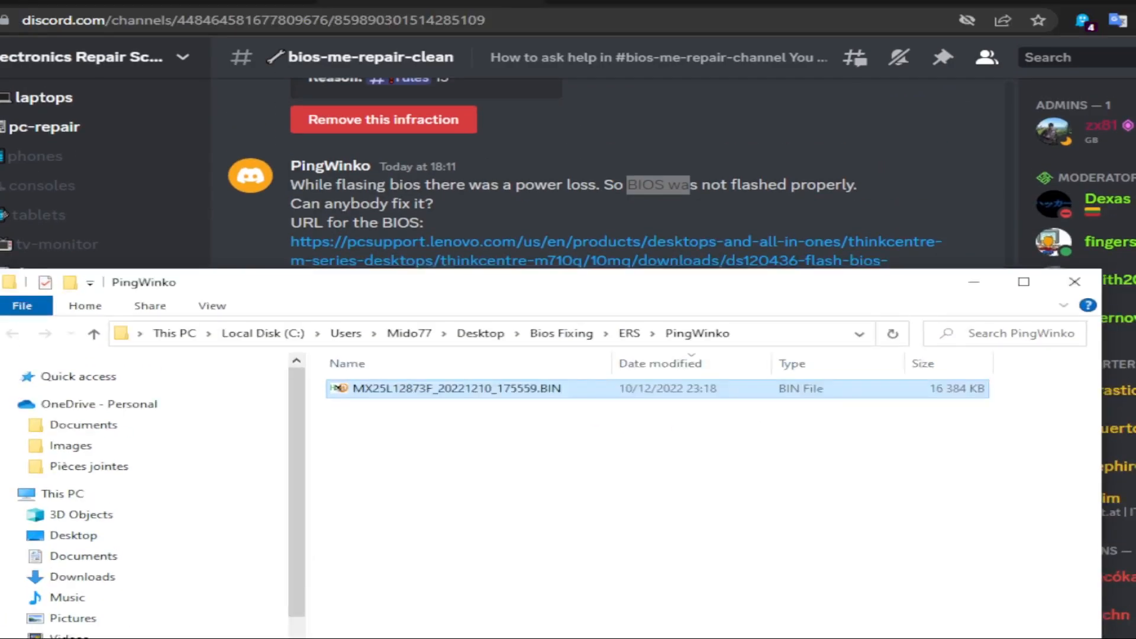
# Open the request's Lenovo BIOS link in a new tab, and review the device, brand, board and request details in Discord
pyautogui.click(498, 3)
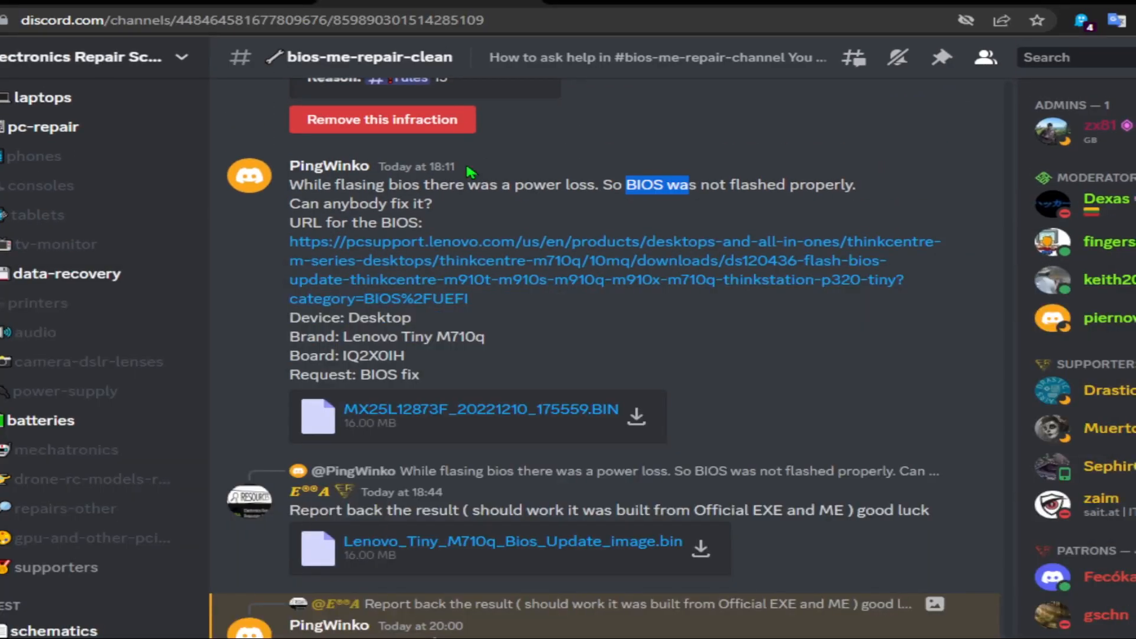
pyautogui.middleClick(430, 279)
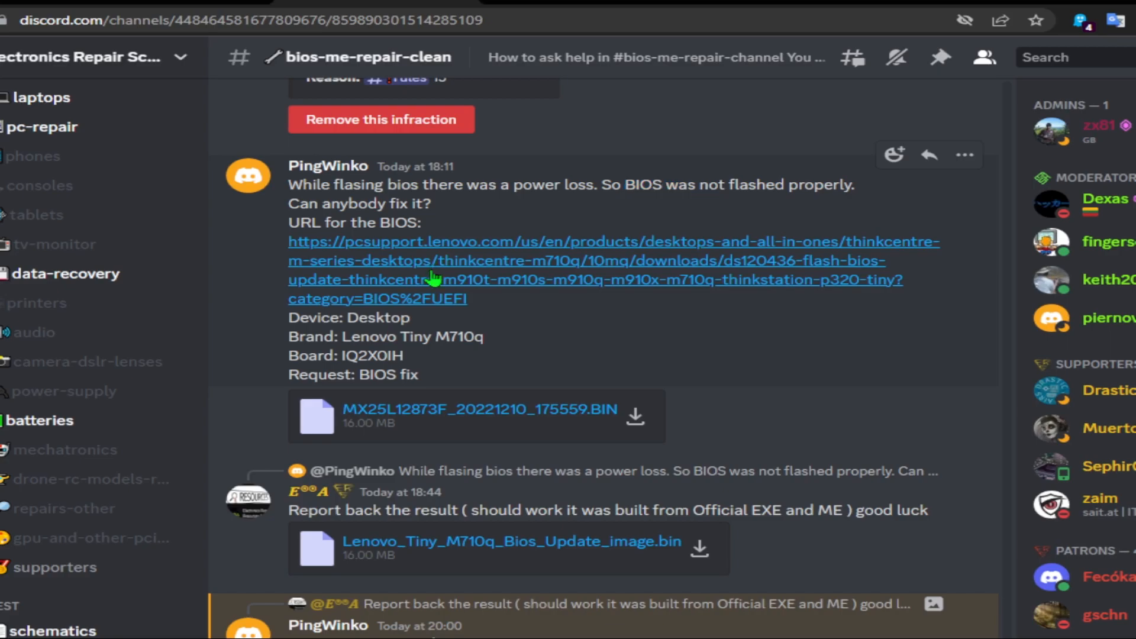
pyautogui.click(521, 2)
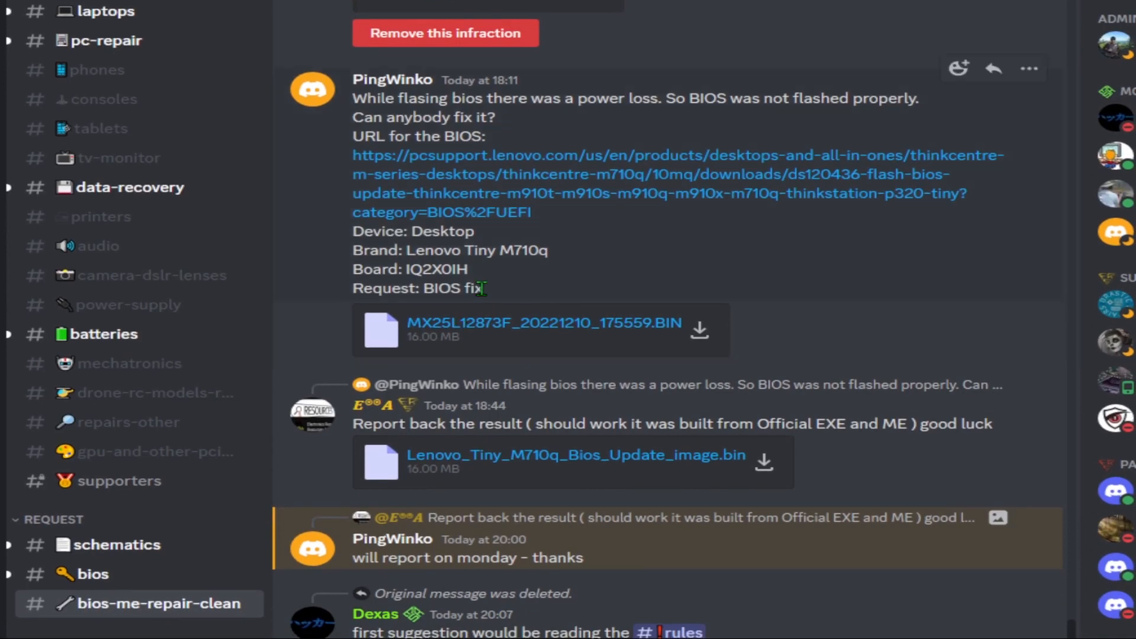
pyautogui.moveTo(482, 288); pyautogui.dragTo(354, 231)
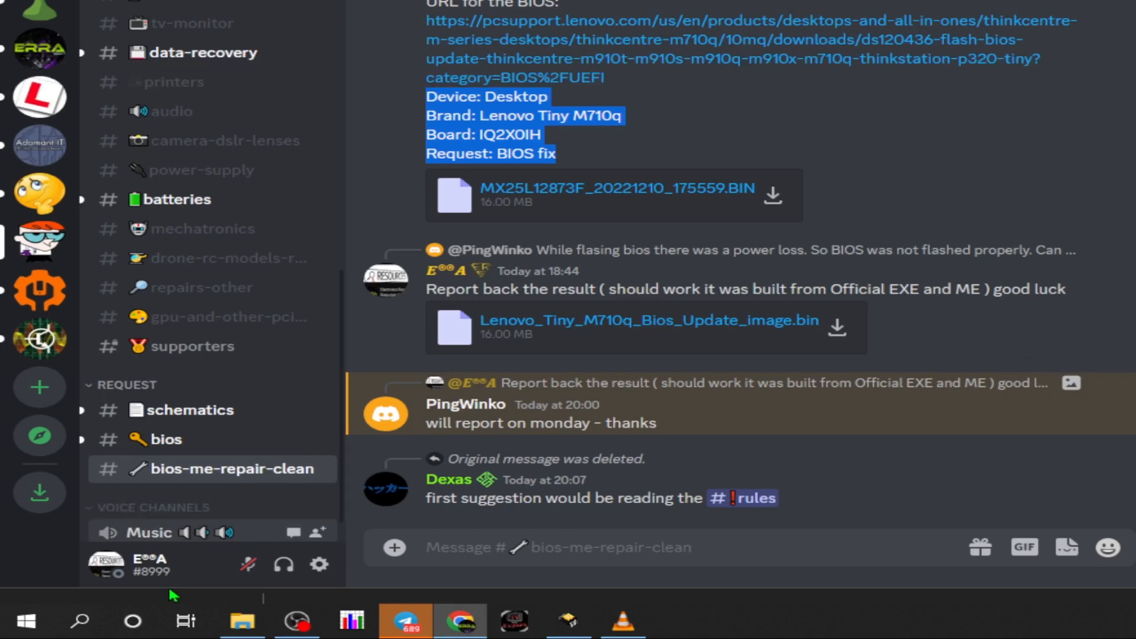
# Open the downloaded MX25L12873F_20221210_175559.BIN in HxD and bring up the Find dialog
pyautogui.click(247, 620)
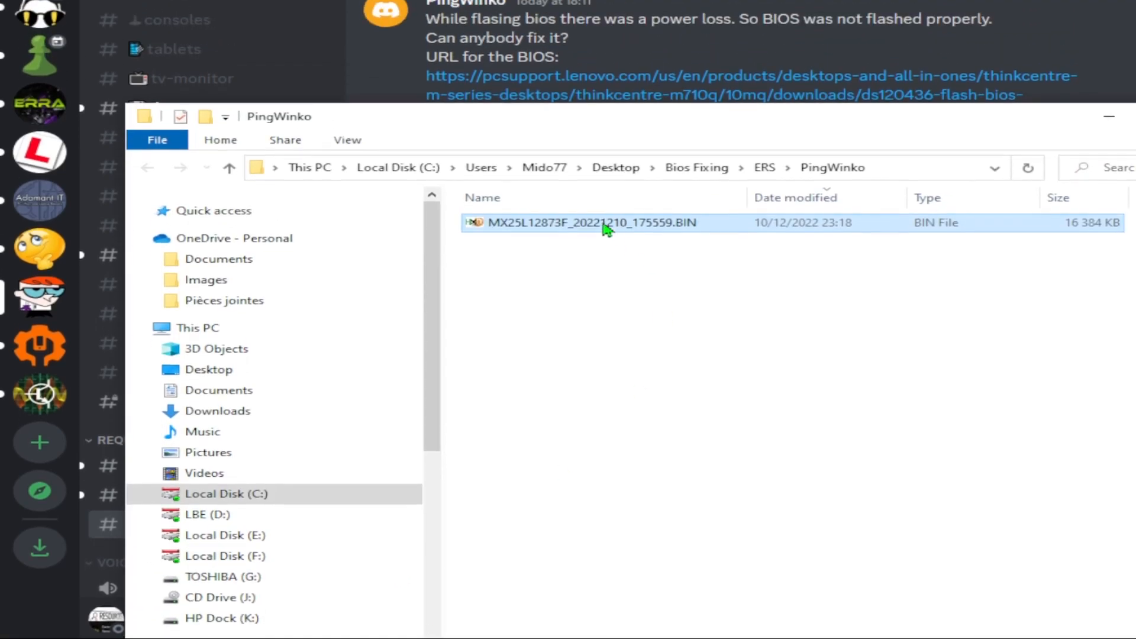
pyautogui.doubleClick(593, 166)
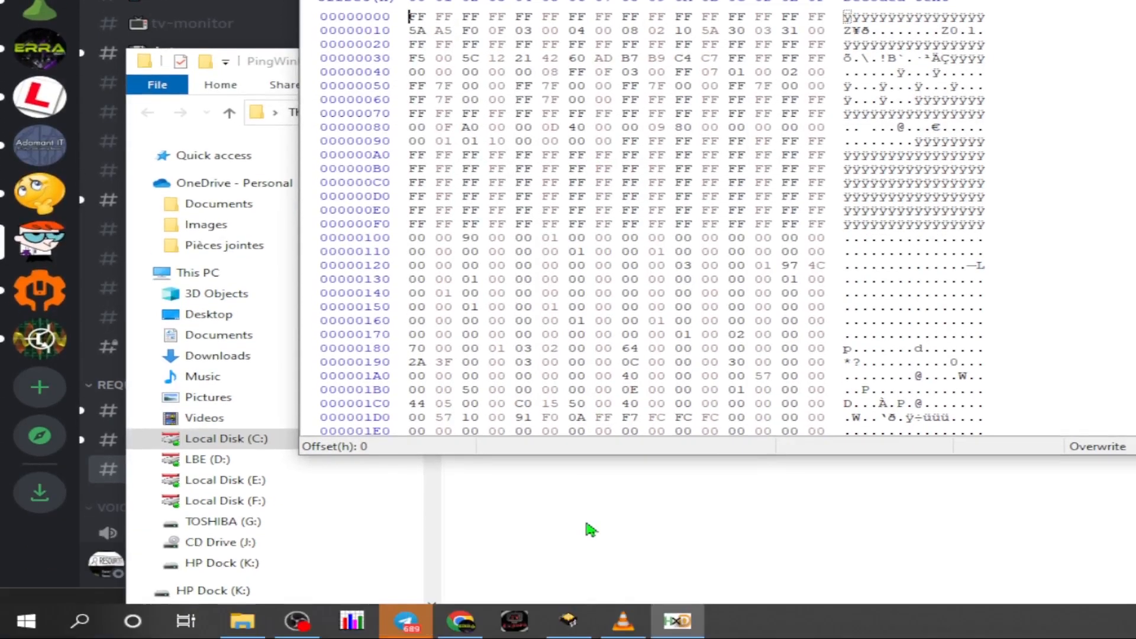
pyautogui.click(586, 520)
pyautogui.click(732, 129)
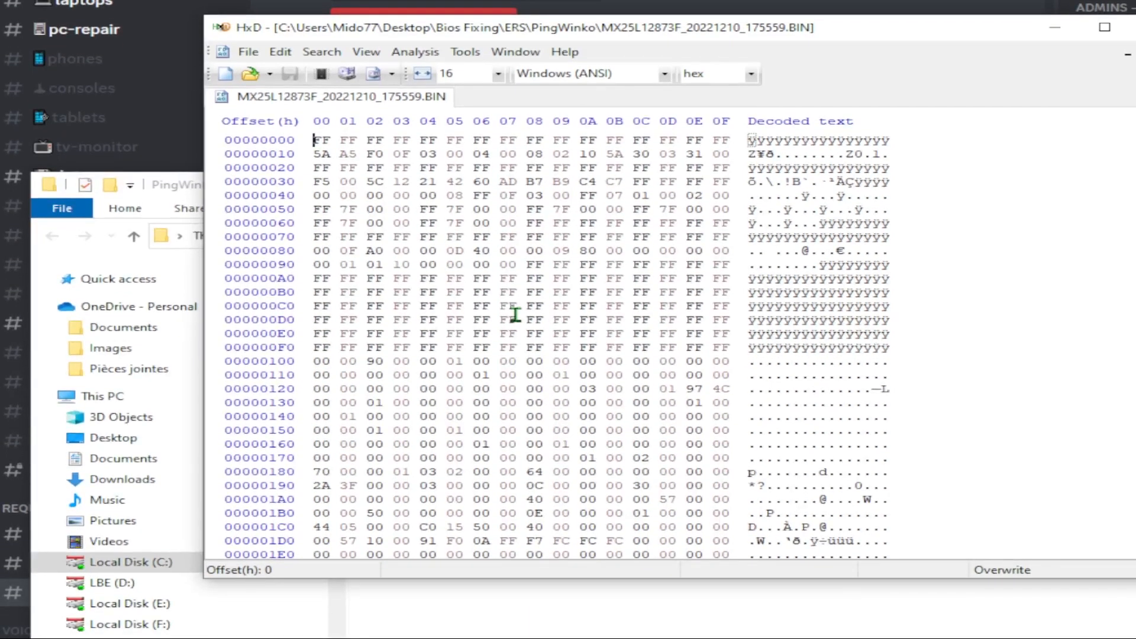
pyautogui.hotkey('ctrl', 'f')
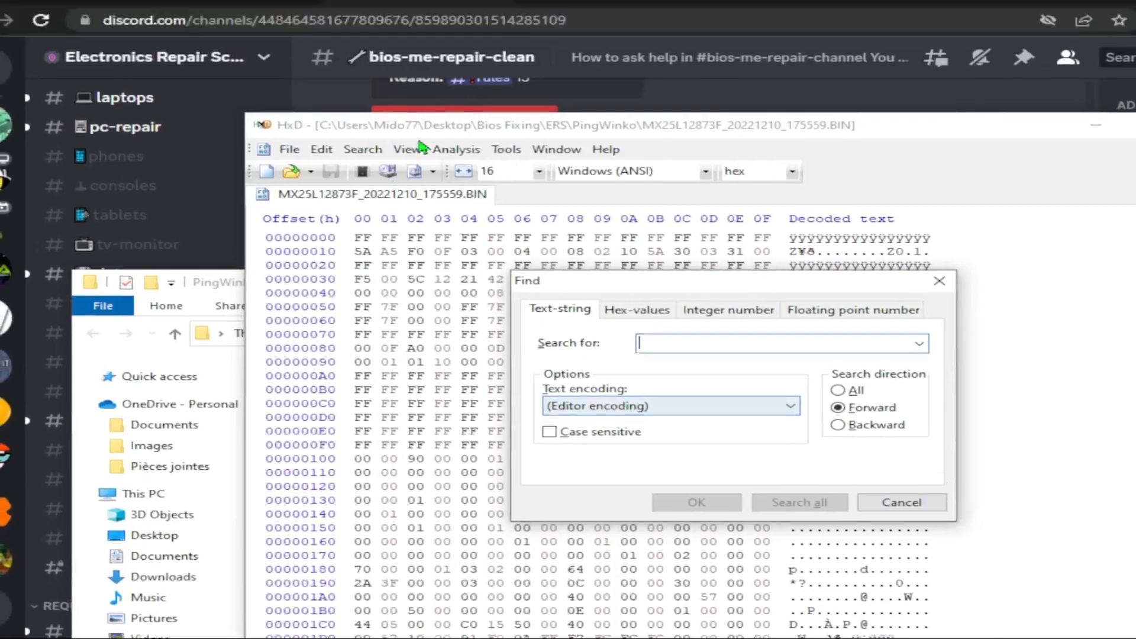
# Switch to Discord and copy the model name M710q from the brand line of the repair request
pyautogui.click(412, 3)
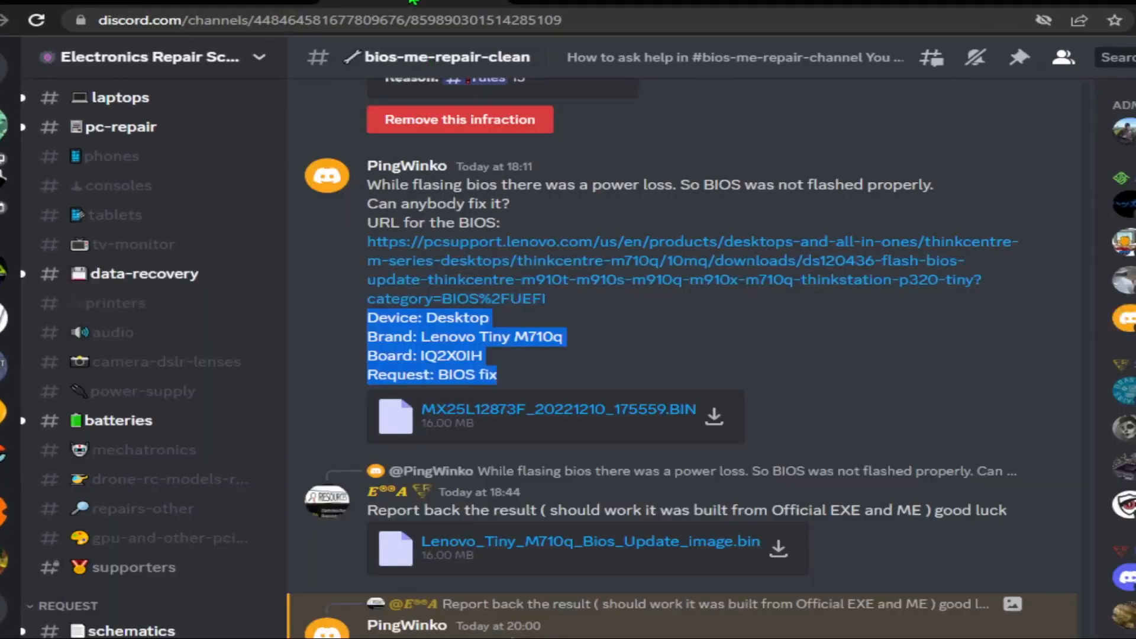
pyautogui.click(512, 335)
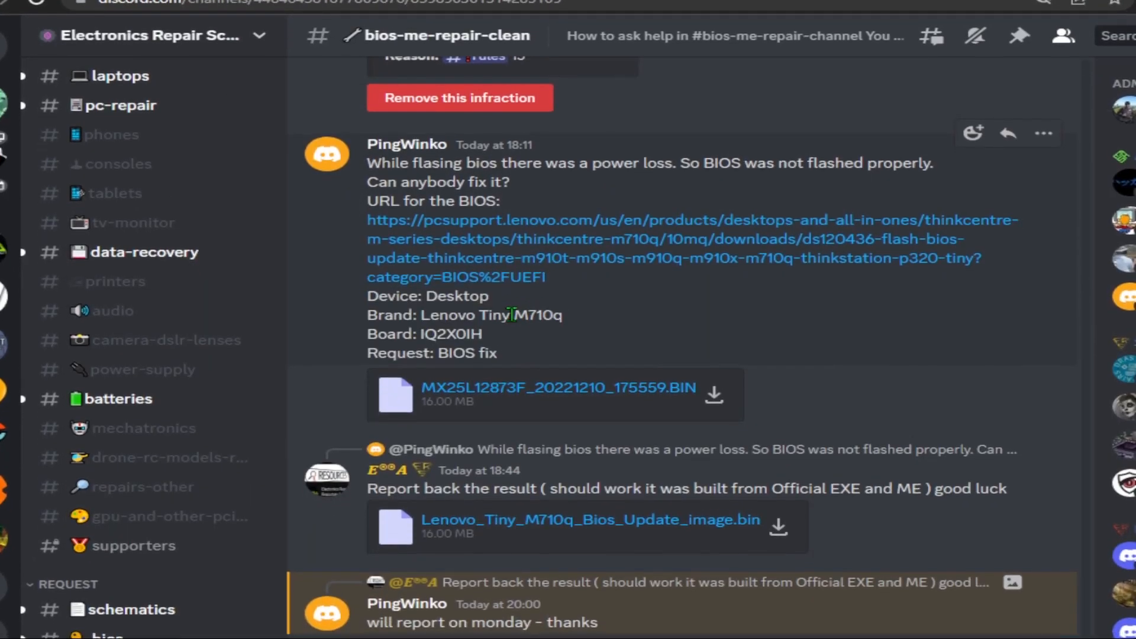
pyautogui.moveTo(515, 314); pyautogui.dragTo(561, 309)
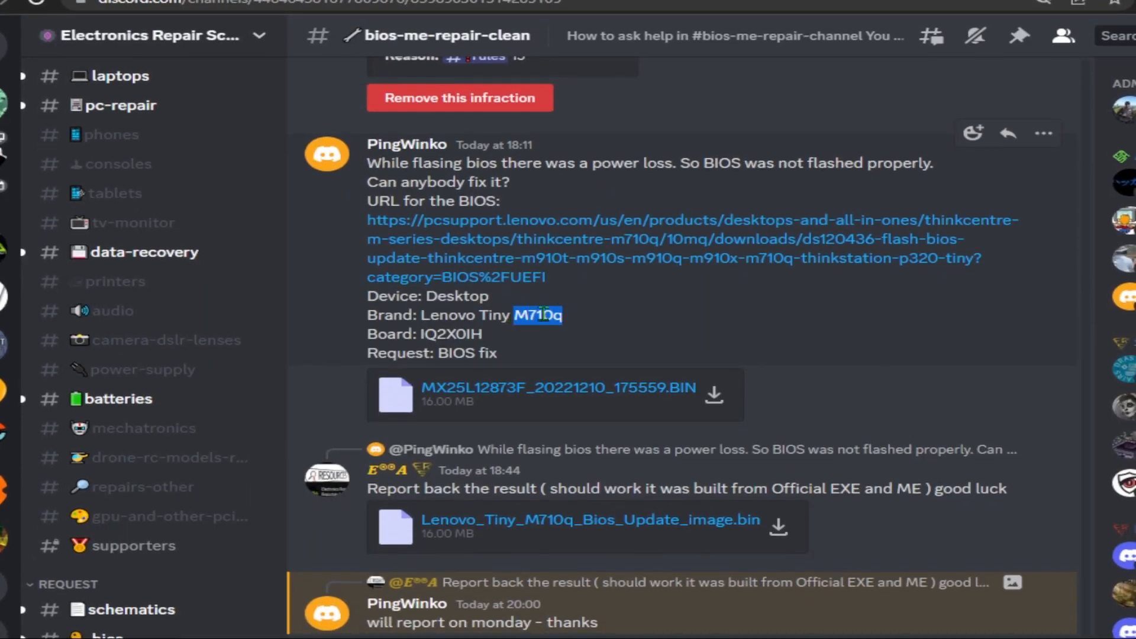
pyautogui.rightClick(543, 314)
pyautogui.click(585, 316)
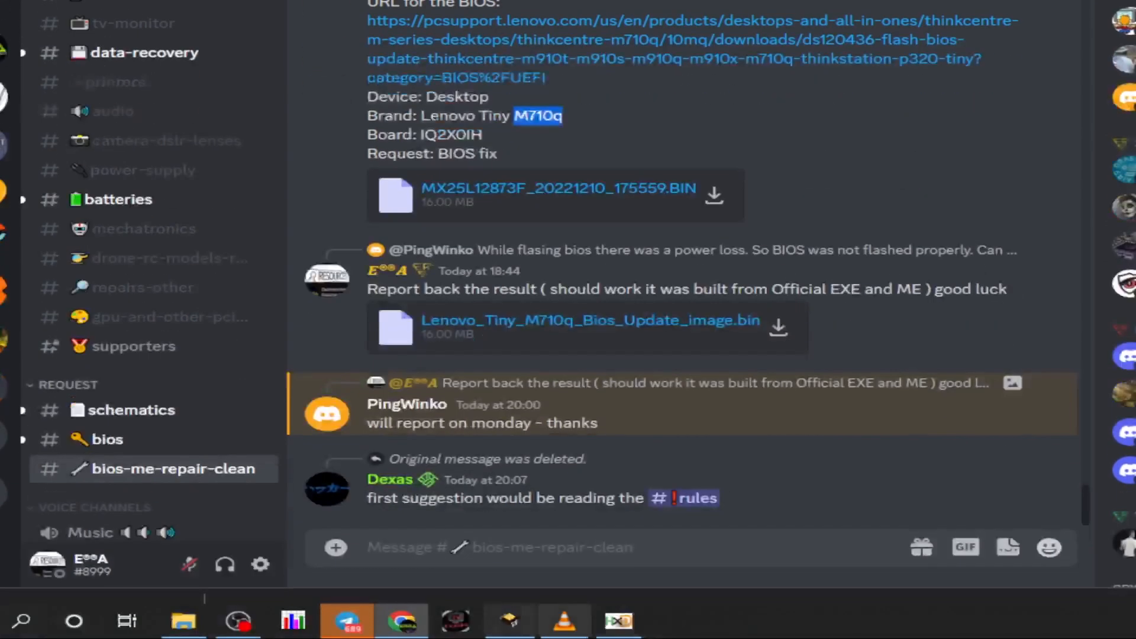
# Switch to HxD and search the BIN for the text string M710q with the search direction set to All
pyautogui.click(618, 620)
pyautogui.rightClick(643, 140)
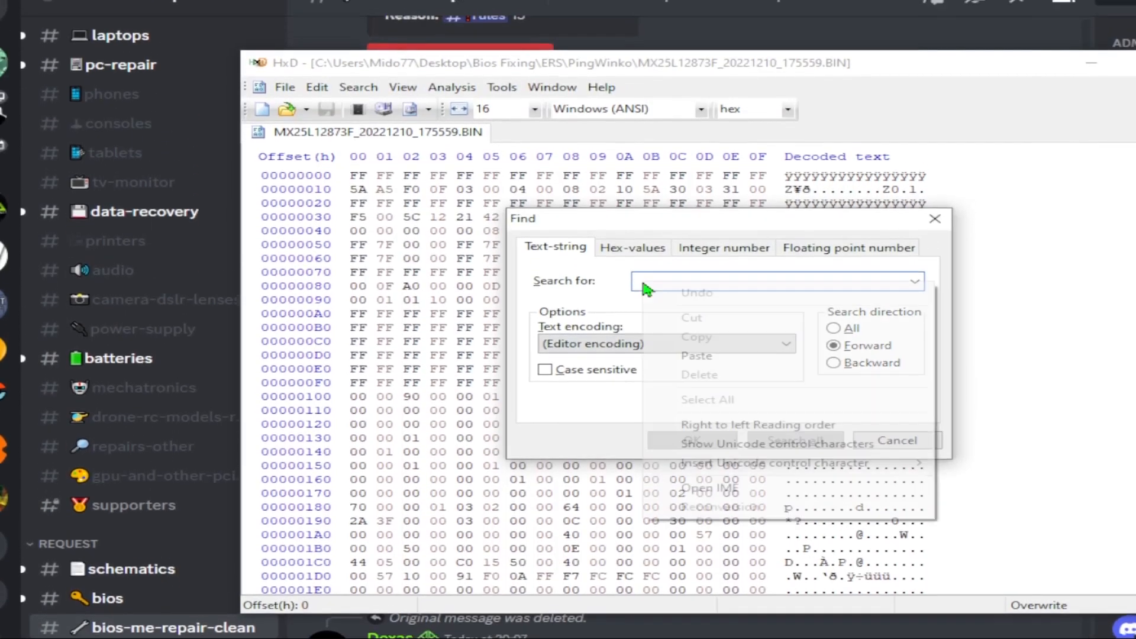
pyautogui.click(686, 335)
pyautogui.click(833, 328)
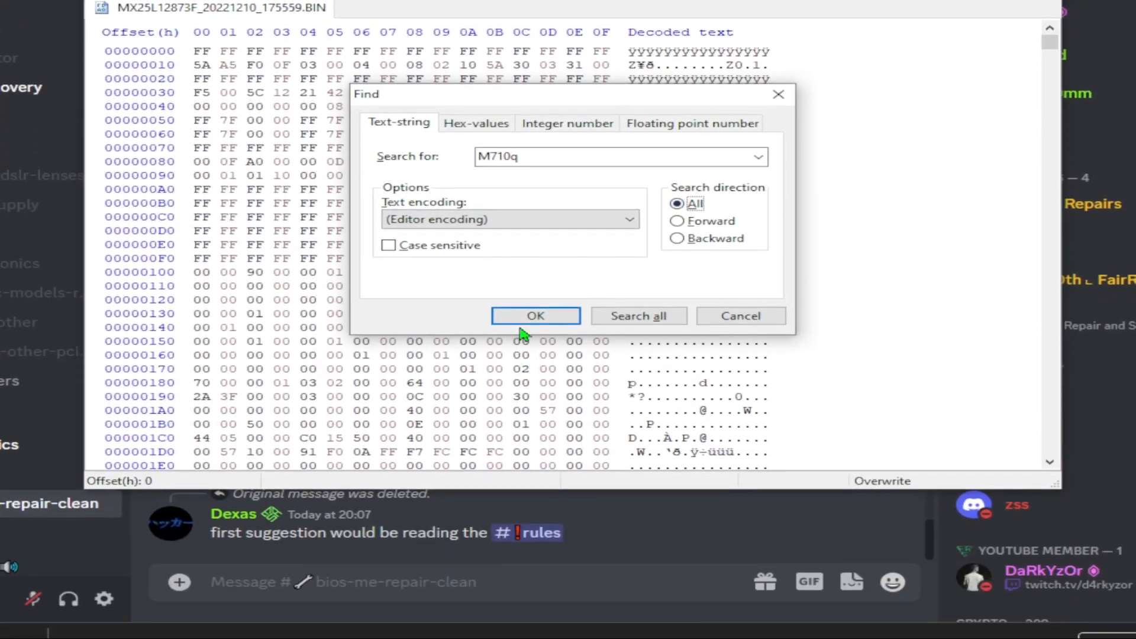
pyautogui.click(535, 405)
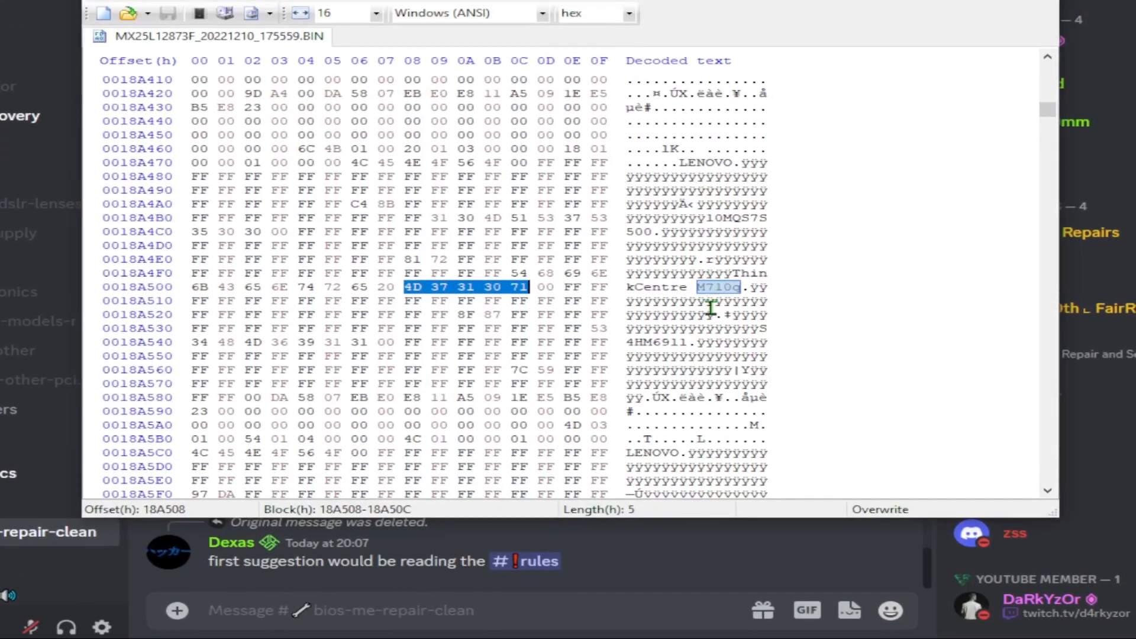
# Copy the machine's serial number from the decoded text below the ThinkCentre M710q string in the BIN
pyautogui.scroll(-1, 690, 313)
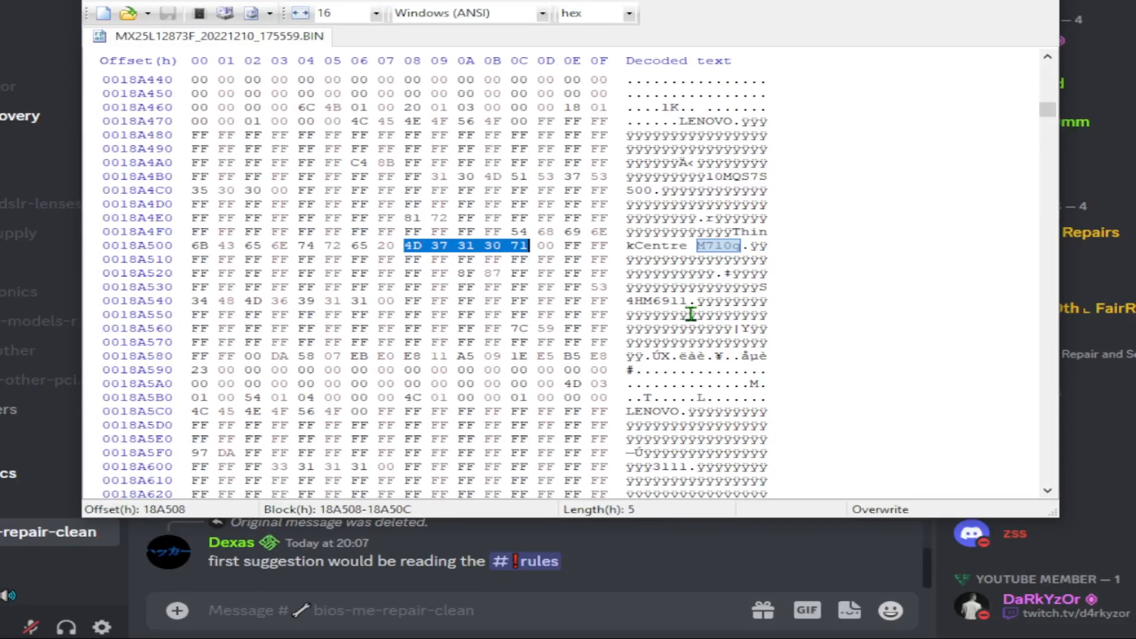
pyautogui.scroll(-1, 690, 313)
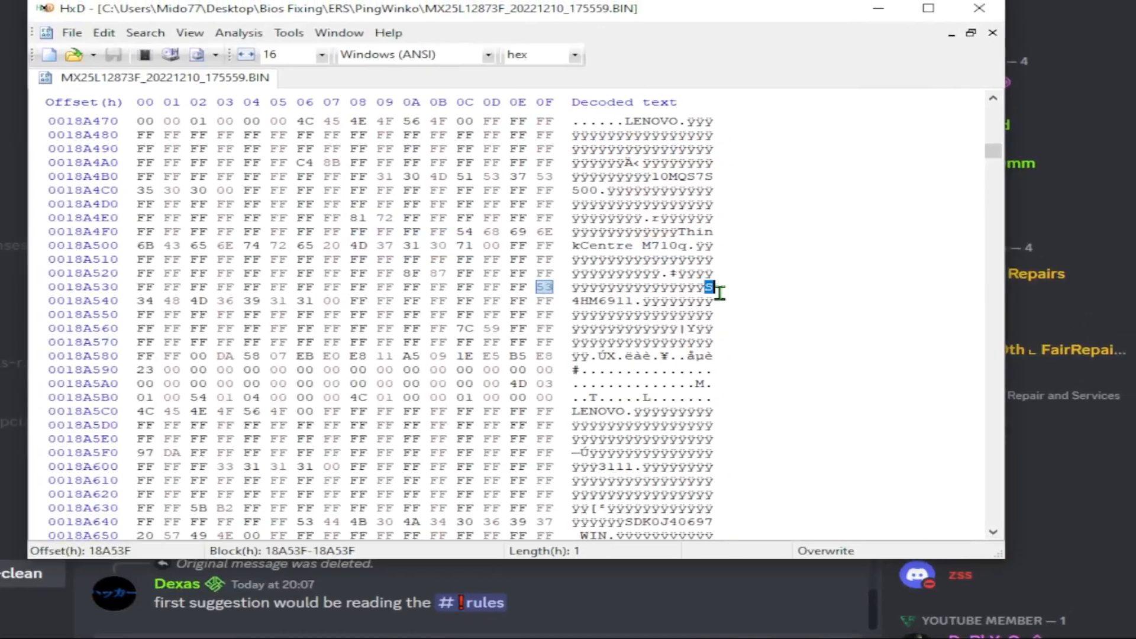
pyautogui.moveTo(762, 245); pyautogui.dragTo(698, 260)
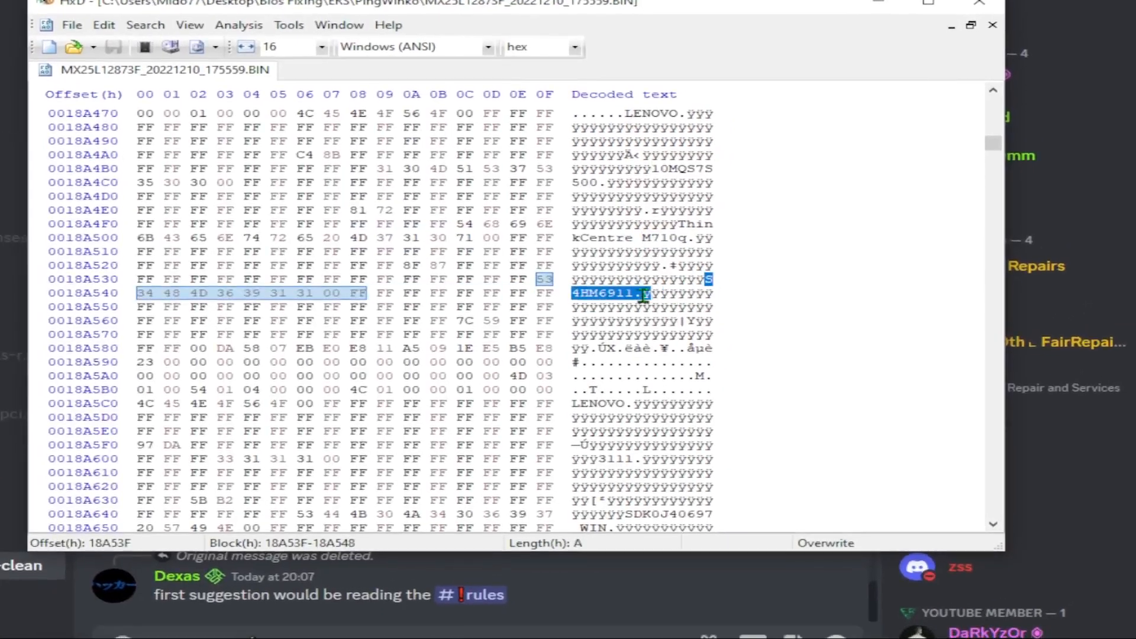
pyautogui.moveTo(643, 294)
pyautogui.mouseDown()
pyautogui.moveTo(624, 294)
pyautogui.moveTo(634, 294)
pyautogui.mouseUp()
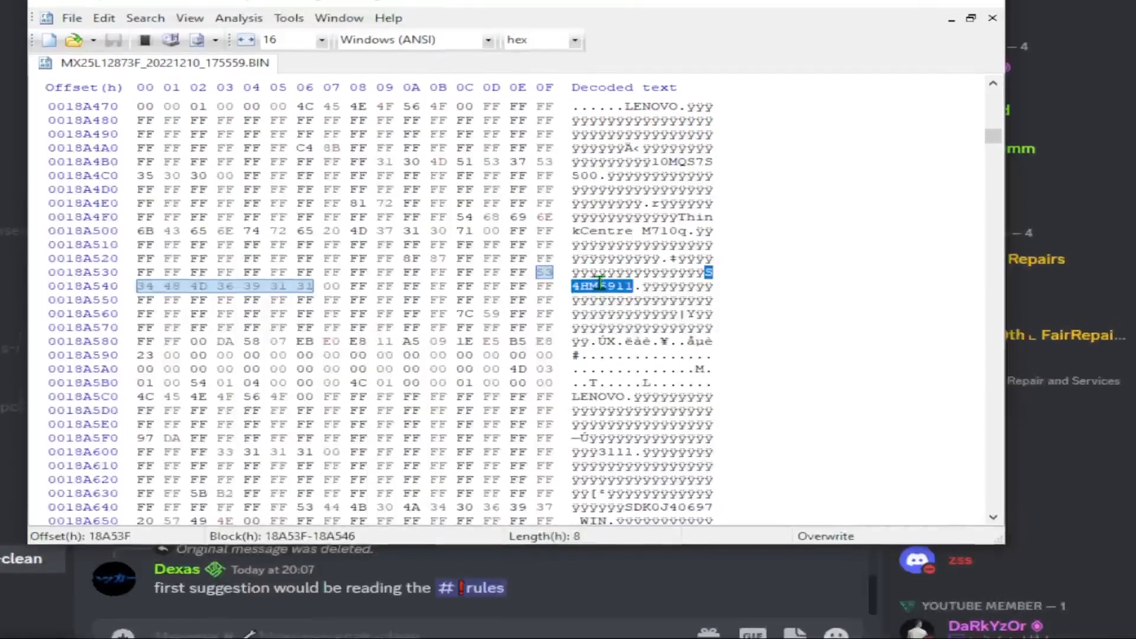
pyautogui.rightClick(618, 286)
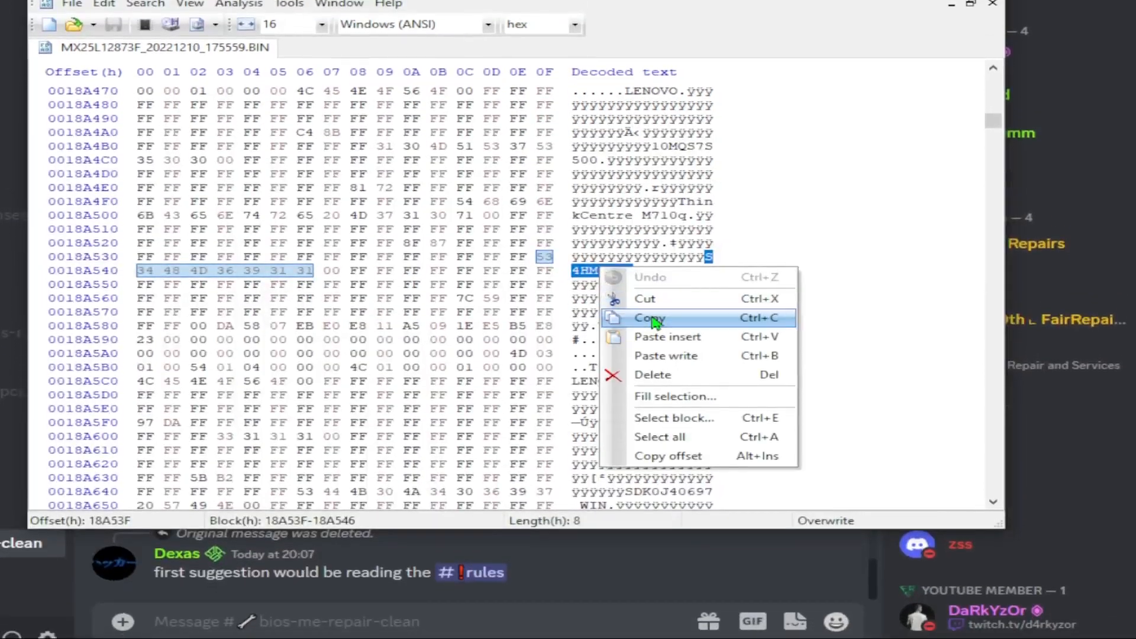
pyautogui.click(662, 335)
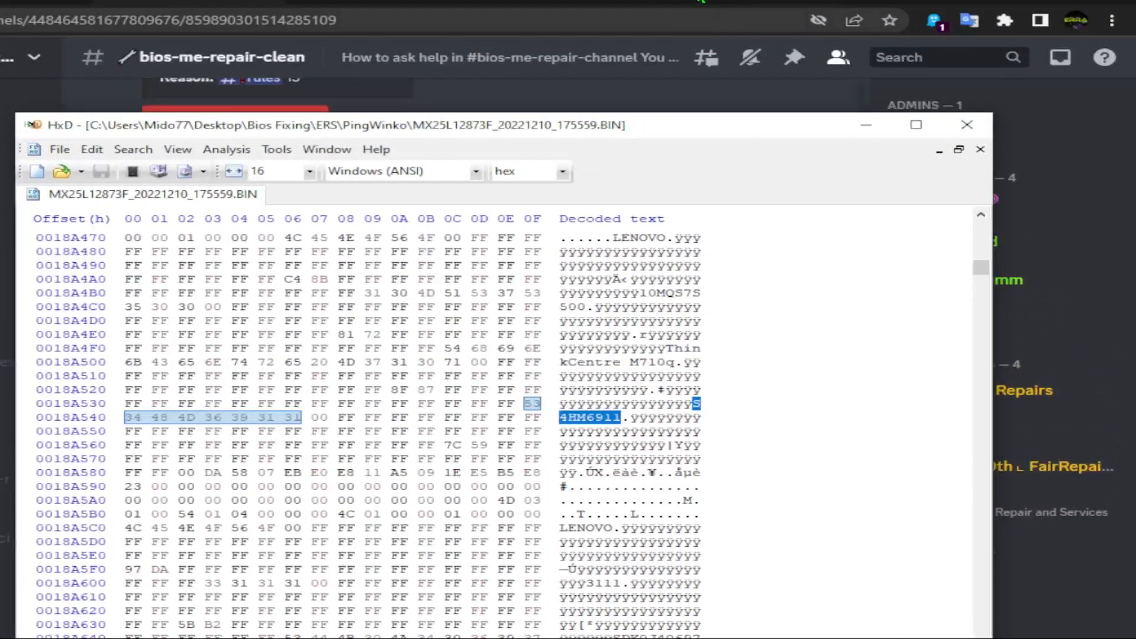
# Switch to the browser, search for lenovo support, and open PC Support from the Lenovo Technical Support site
pyautogui.click(701, 2)
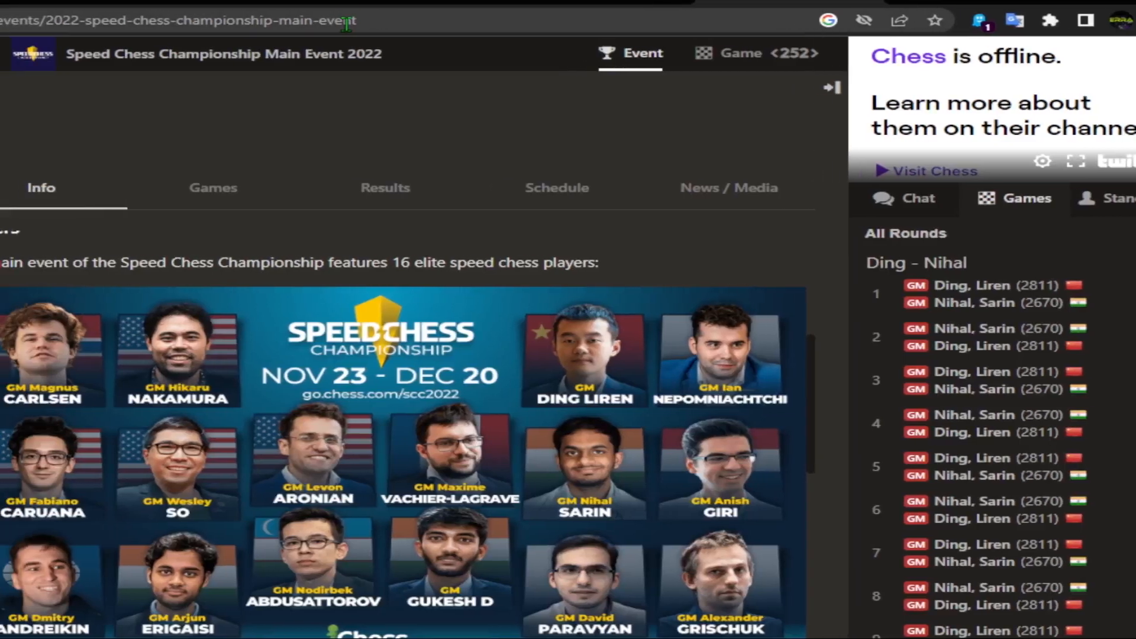
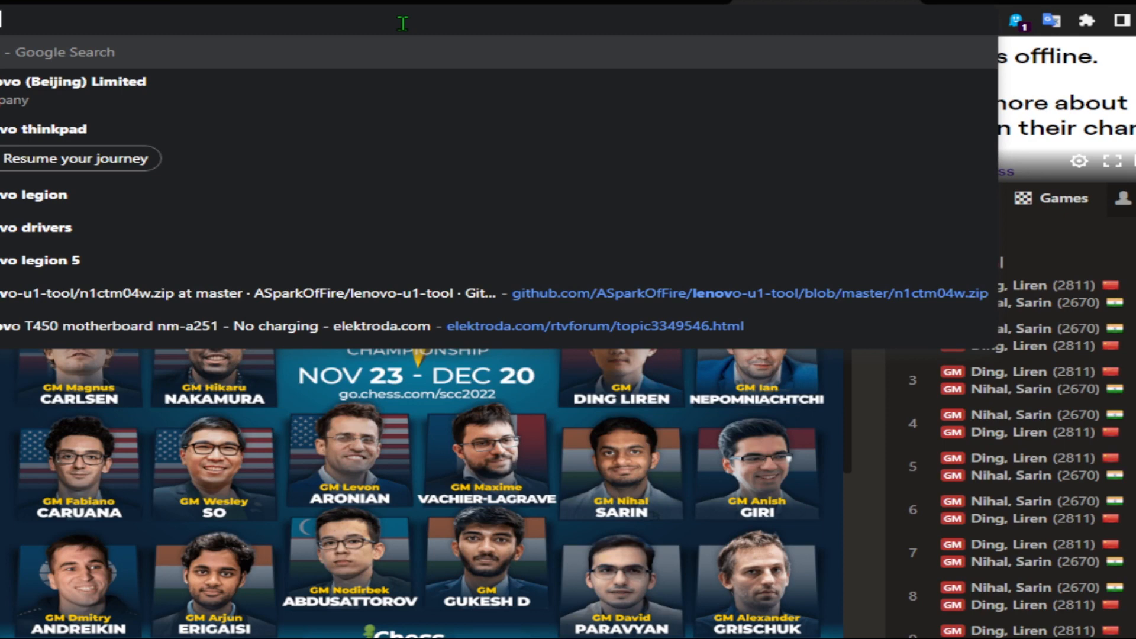
pyautogui.press('BackSpace')
pyautogui.write('o')
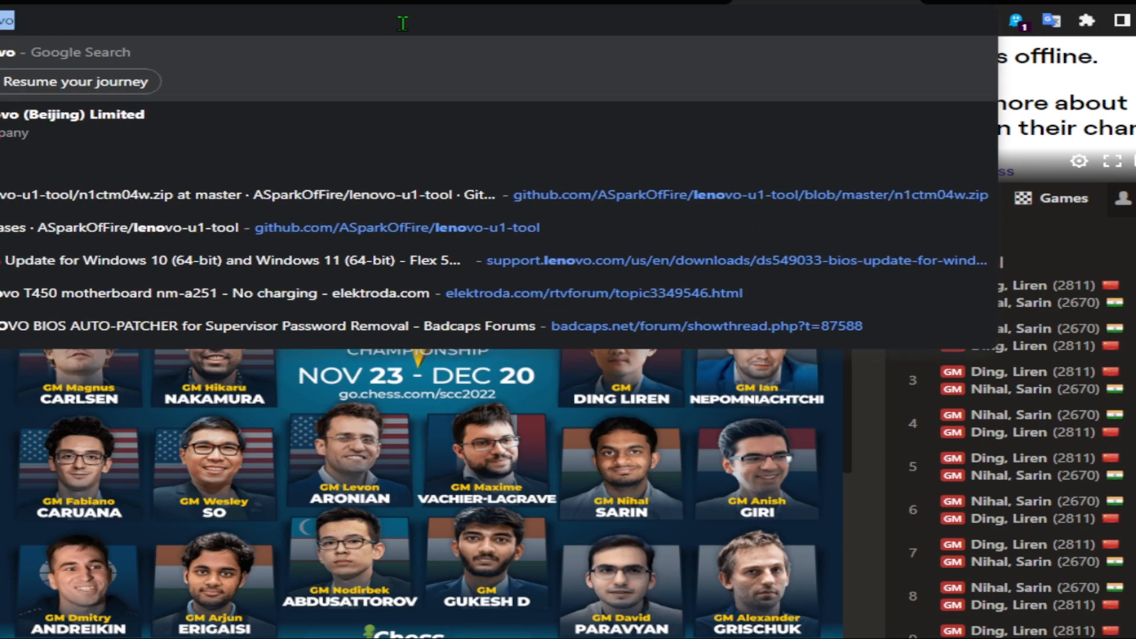
pyautogui.write('vo supp')
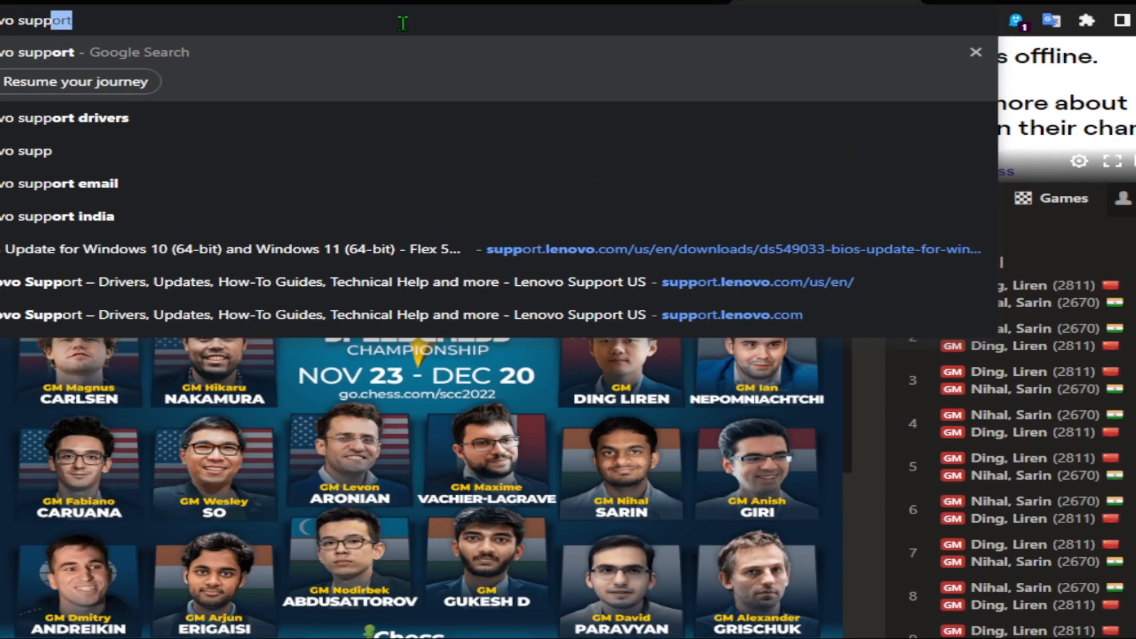
pyautogui.press('Return')
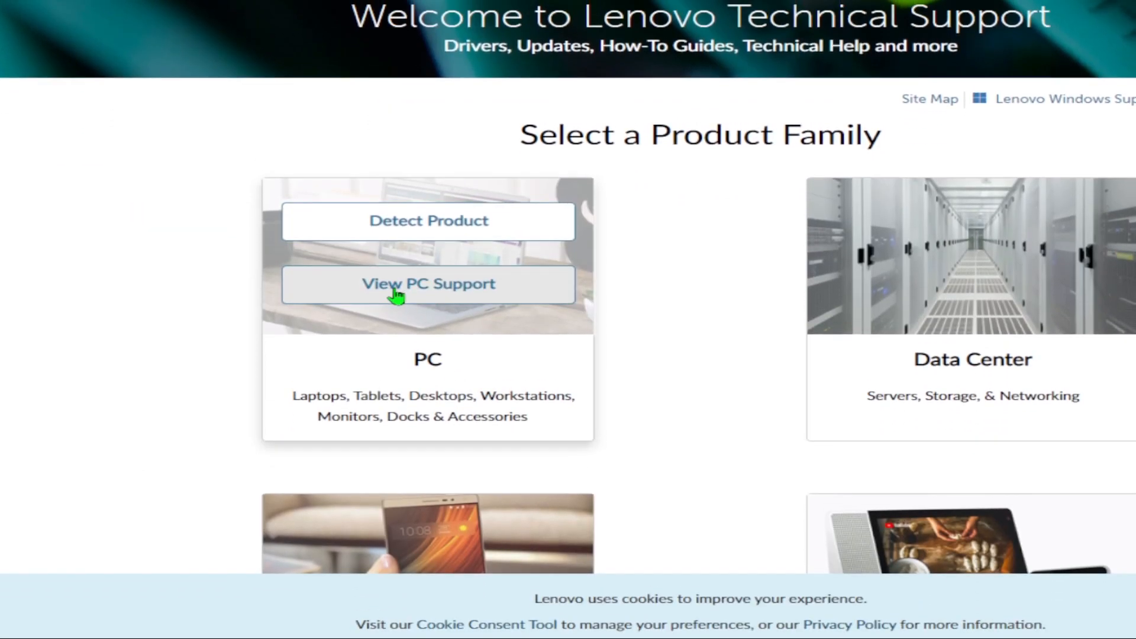
pyautogui.click(395, 391)
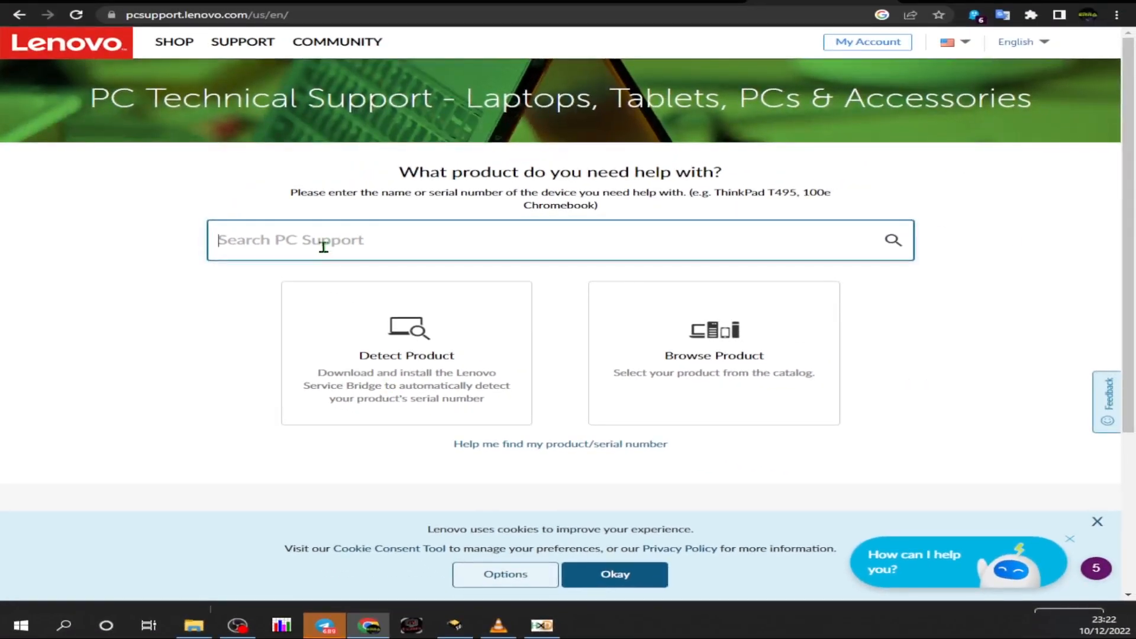
# Look up the product with the copied serial number and highlight its name, M710q Desktop (ThinkCentre) - Type 10MQ
pyautogui.rightClick(391, 223)
pyautogui.click(378, 342)
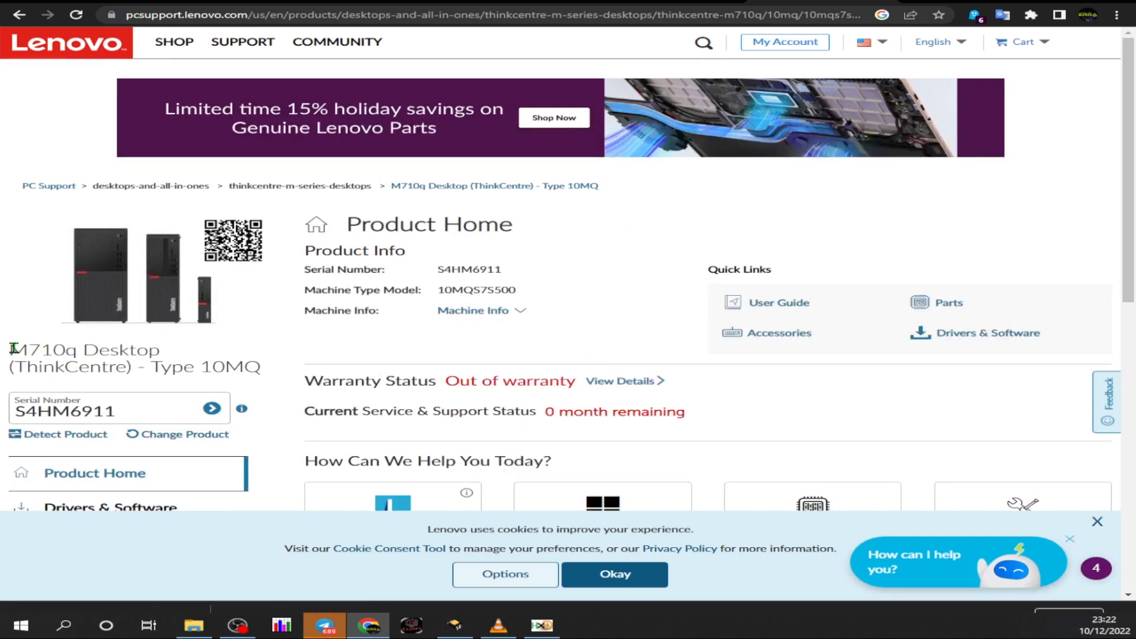
pyautogui.moveTo(13, 348); pyautogui.dragTo(267, 373)
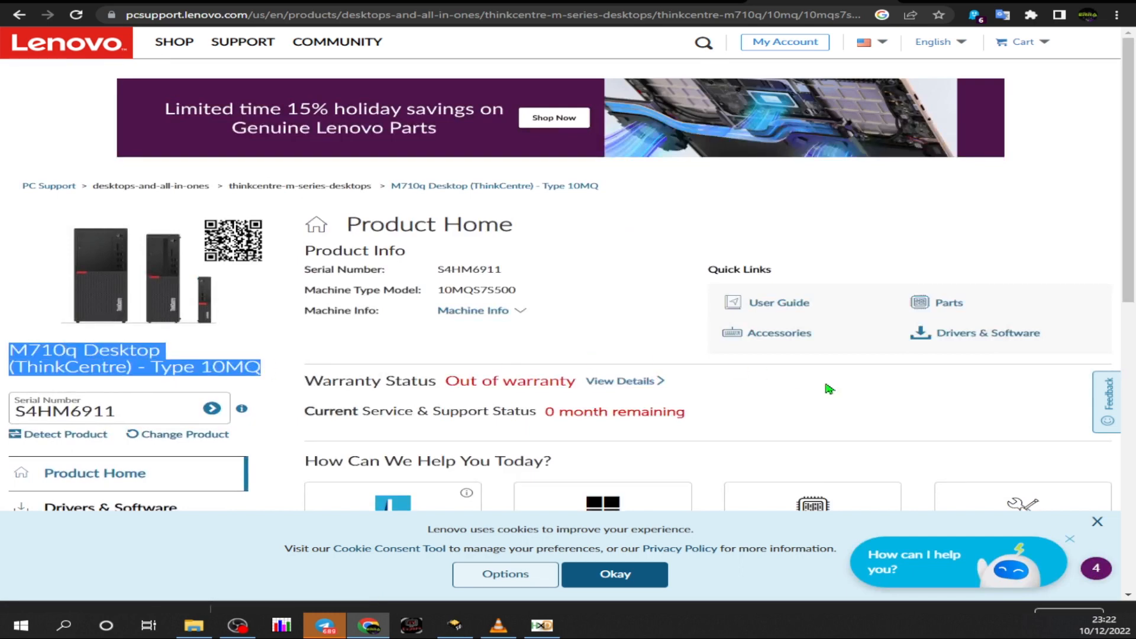
# Open the product's Drivers & Software page and show the BIOS/UEFI downloads under Manual Update
pyautogui.scroll(-2, 829, 389)
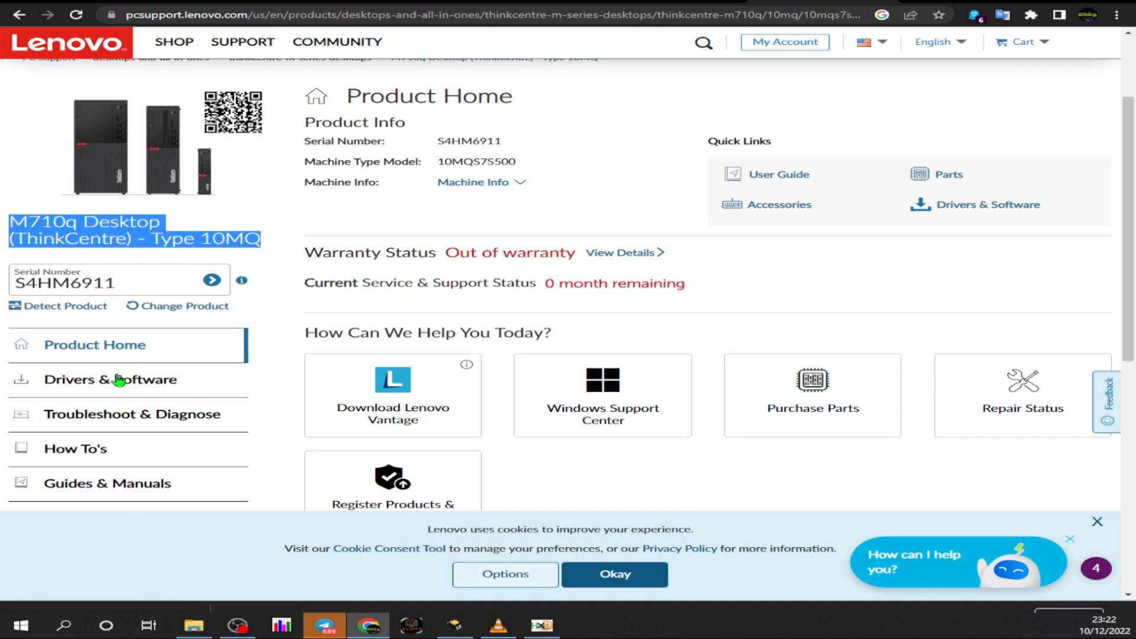
pyautogui.click(92, 383)
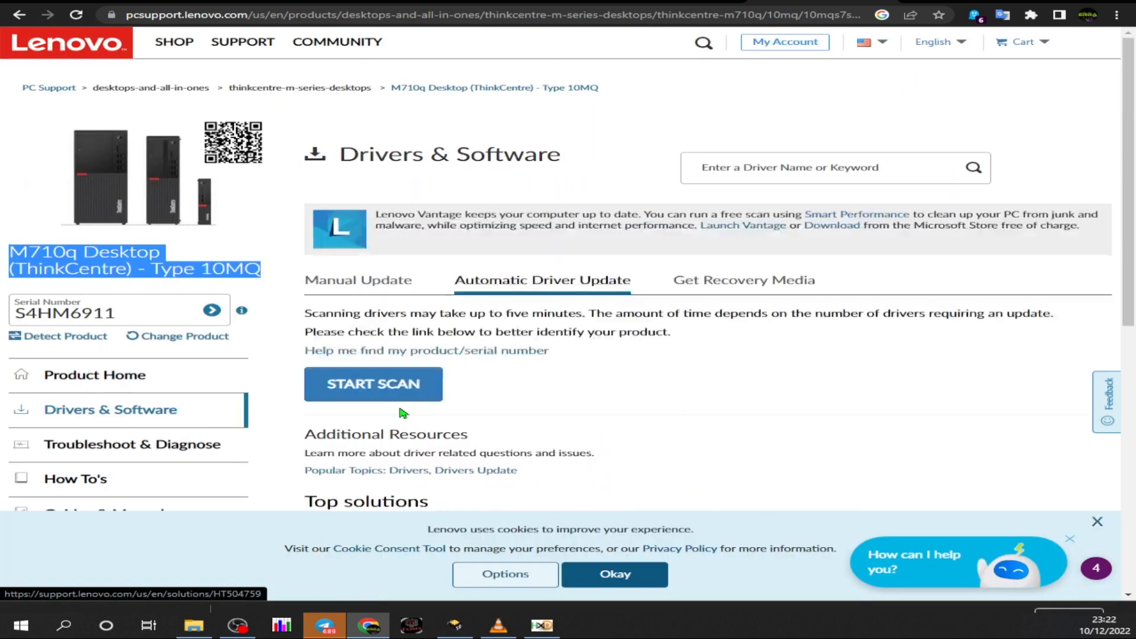
pyautogui.click(337, 283)
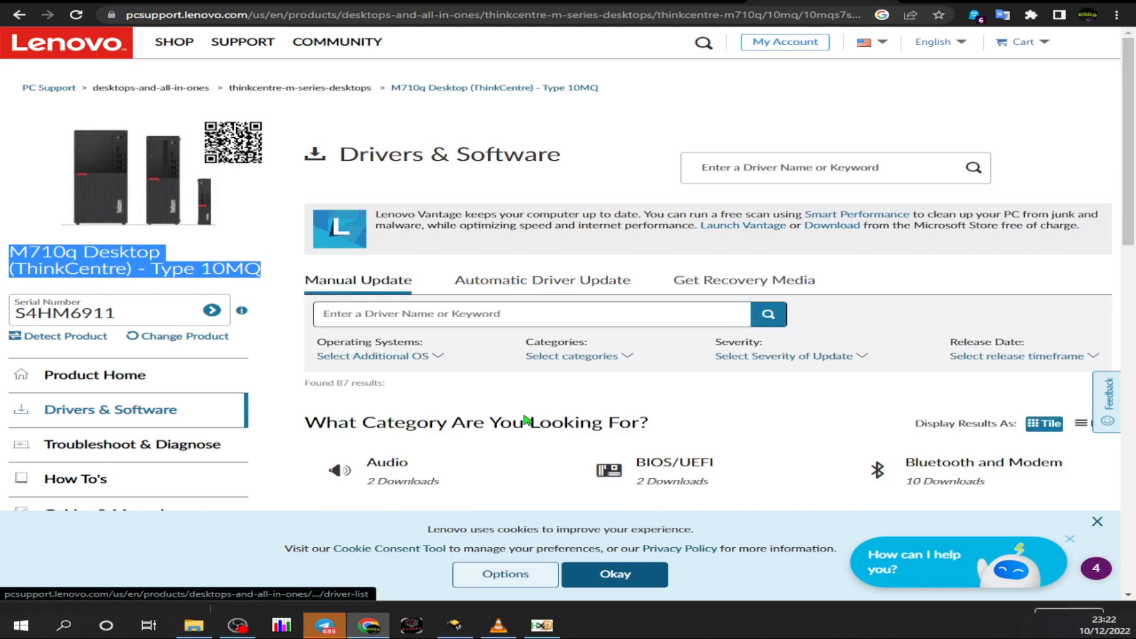
pyautogui.scroll(-2, 526, 420)
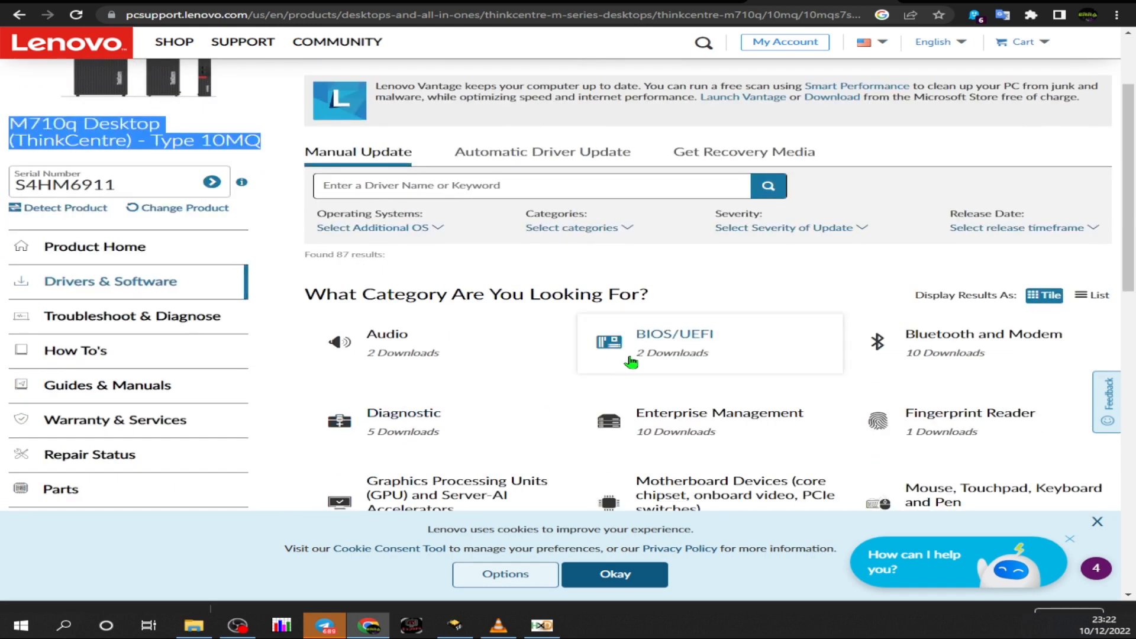
pyautogui.click(665, 353)
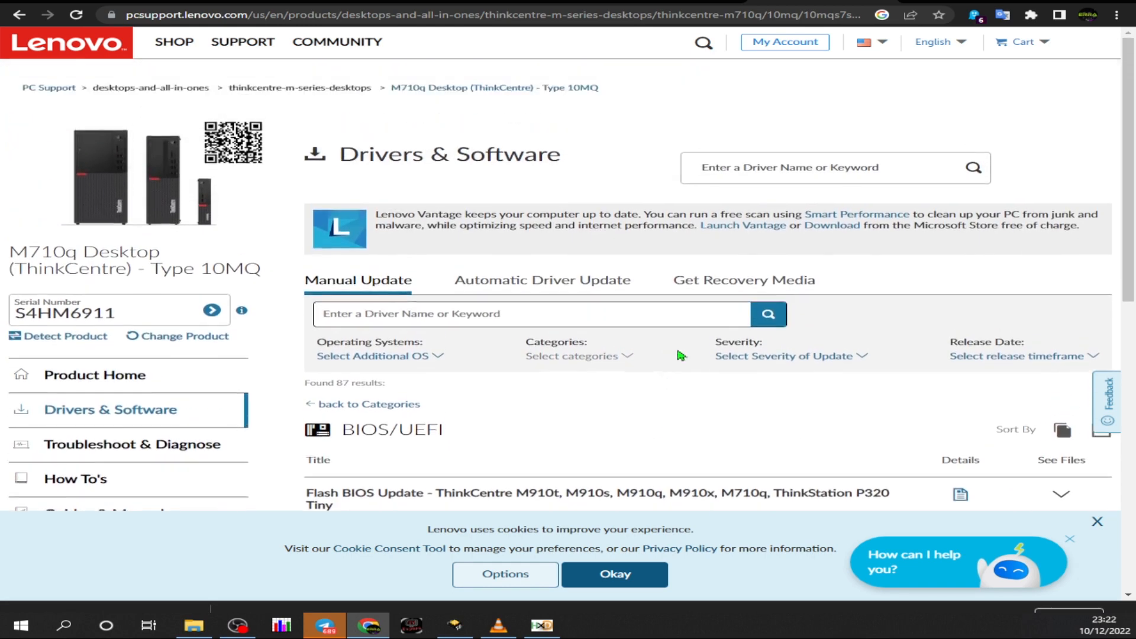
# Expand the files of the Flash BIOS Update package covering M710q and highlight the ISO Image Version of the BIOS update
pyautogui.scroll(-3, 783, 381)
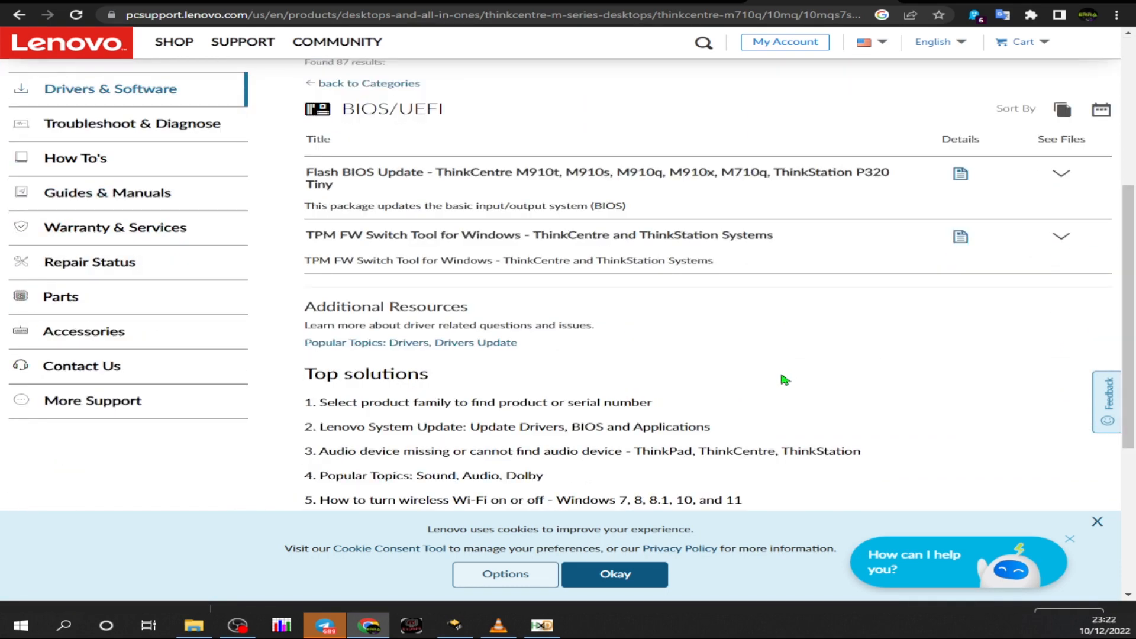
pyautogui.scroll(2, 784, 379)
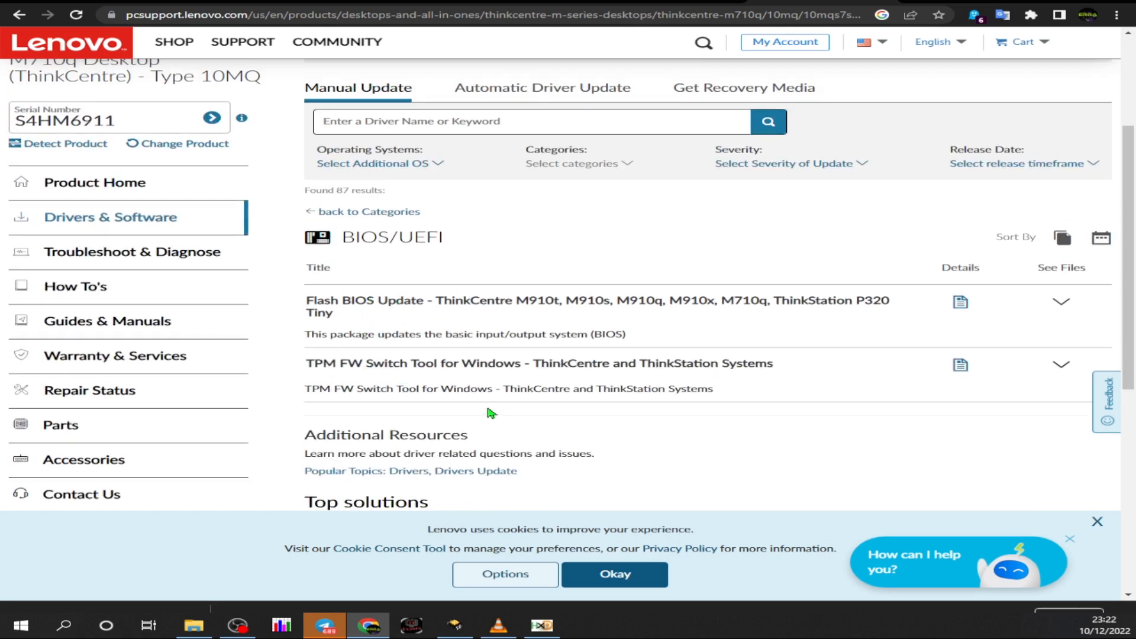
pyautogui.scroll(-1, 503, 409)
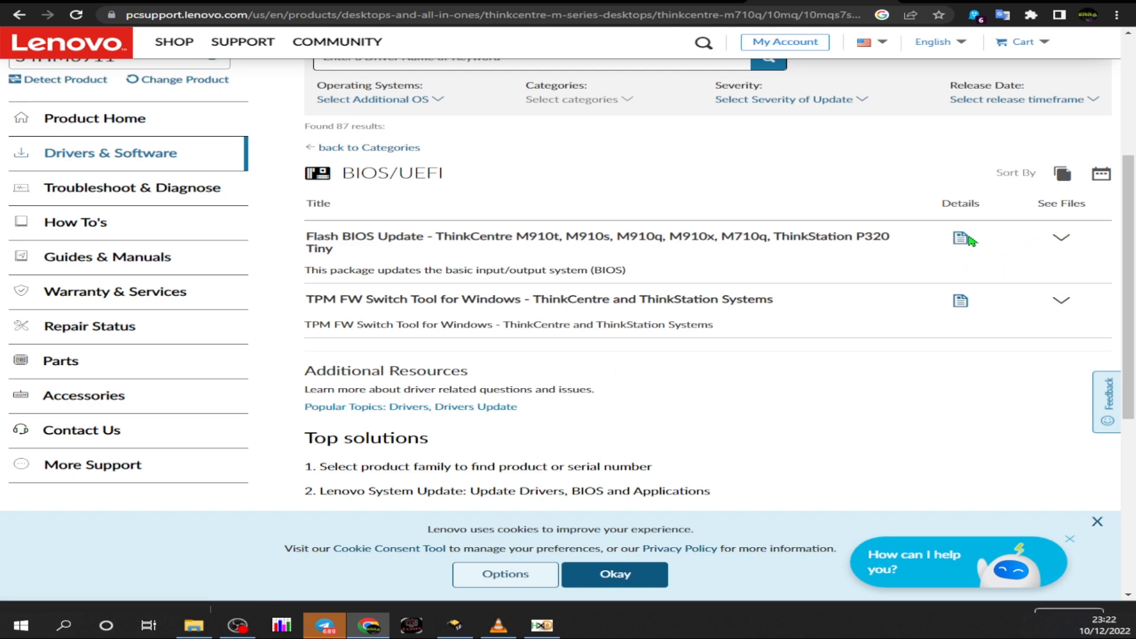
pyautogui.click(1061, 239)
pyautogui.scroll(-1, 535, 354)
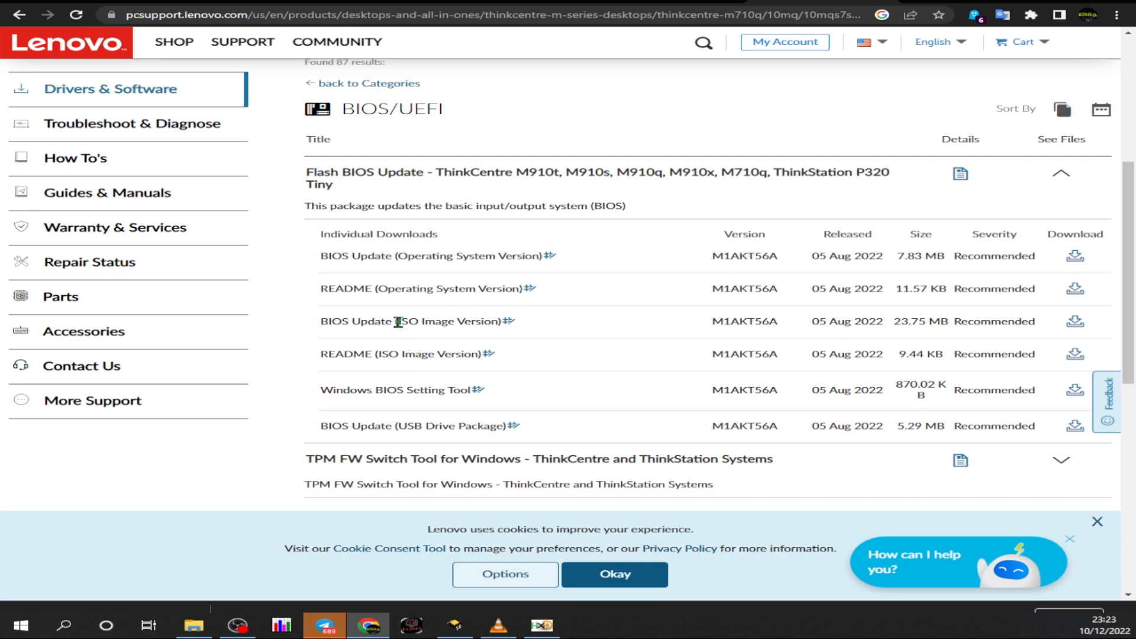
pyautogui.moveTo(401, 322); pyautogui.dragTo(464, 325)
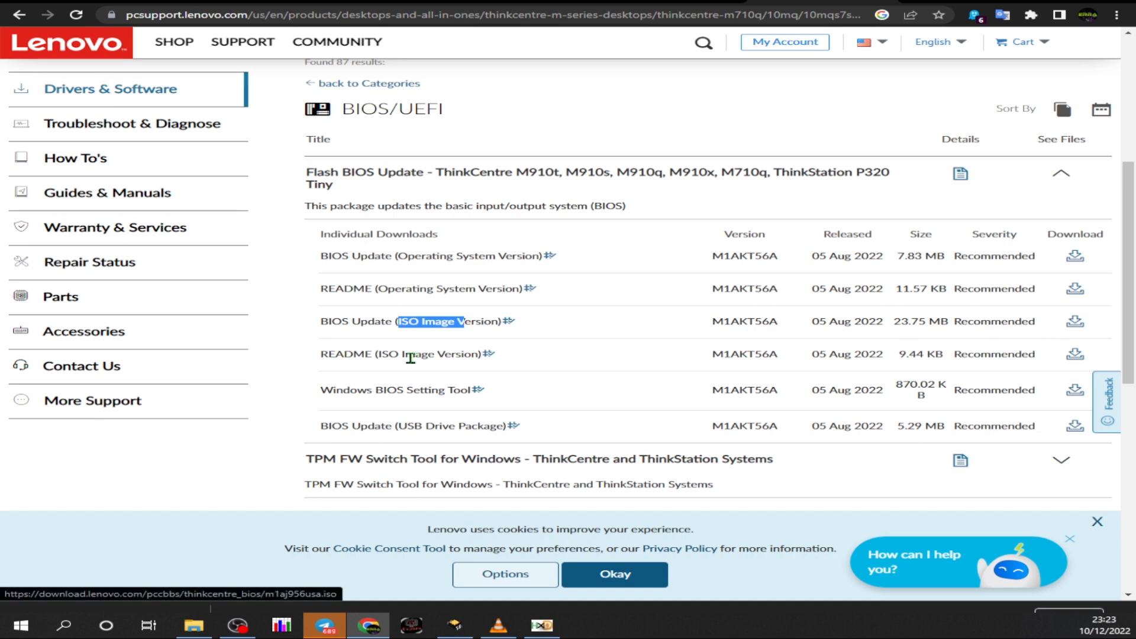
pyautogui.moveTo(320, 355); pyautogui.dragTo(498, 323)
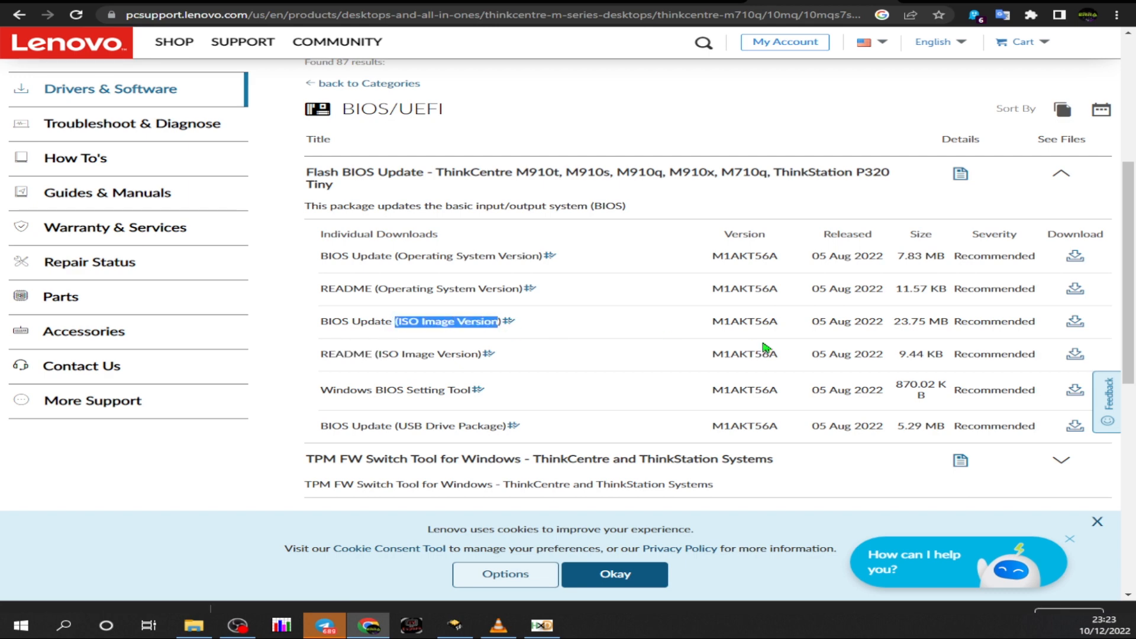
# Download the ISO Image Version BIOS update as m1aj956usa.iso into a new folder named Bios EXE
pyautogui.click(1074, 324)
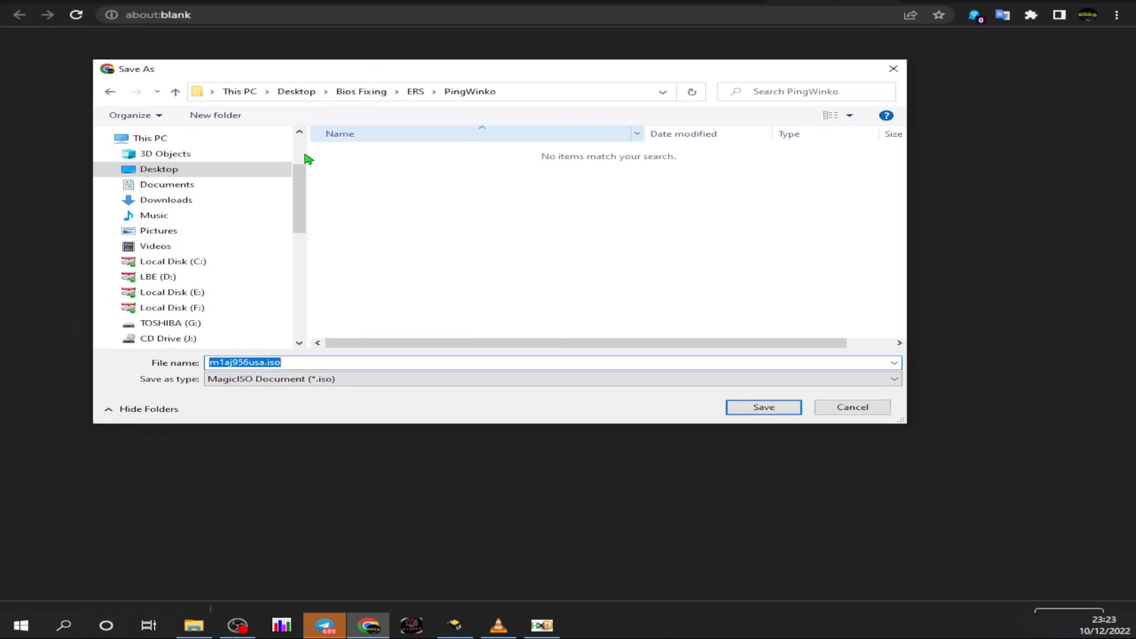
pyautogui.click(216, 115)
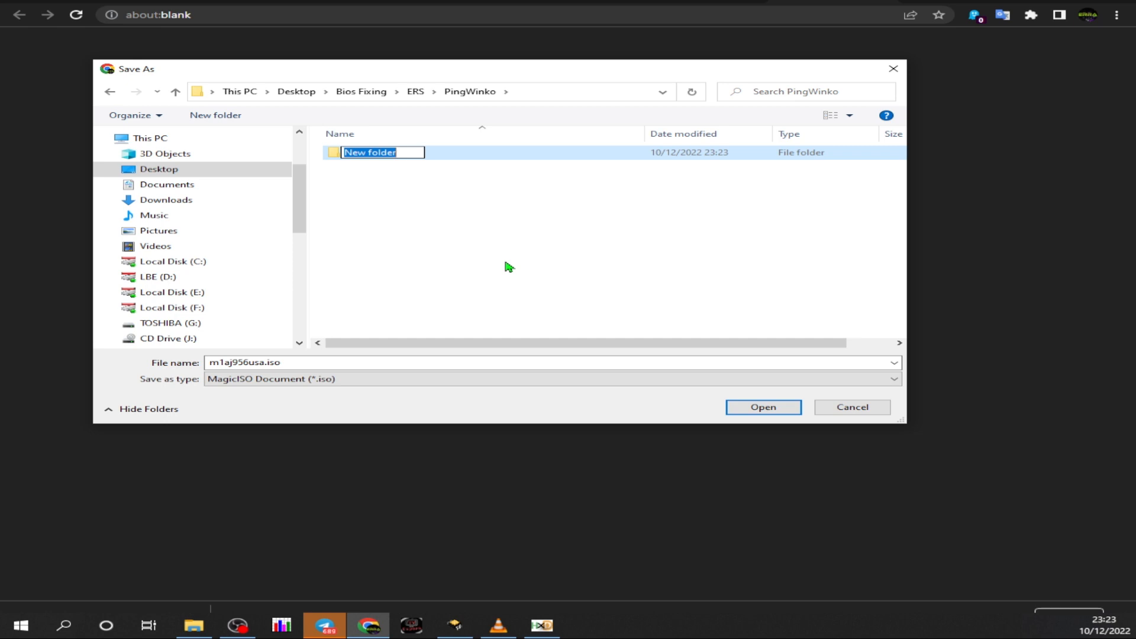
pyautogui.write('B')
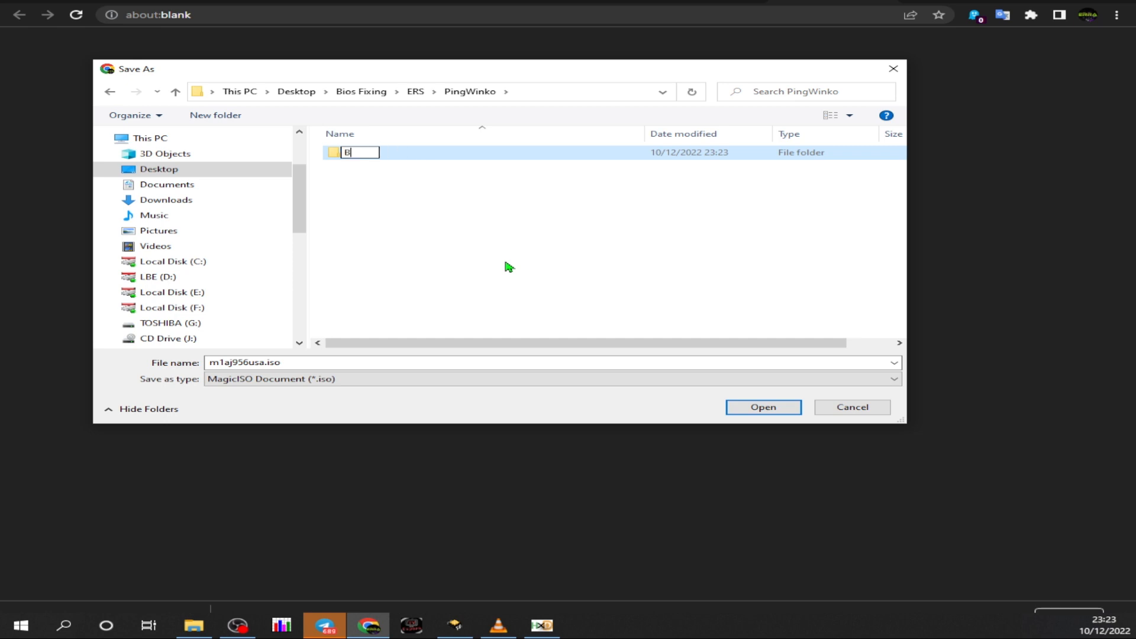
pyautogui.write('ios EXE')
pyautogui.click(470, 220)
pyautogui.click(357, 152)
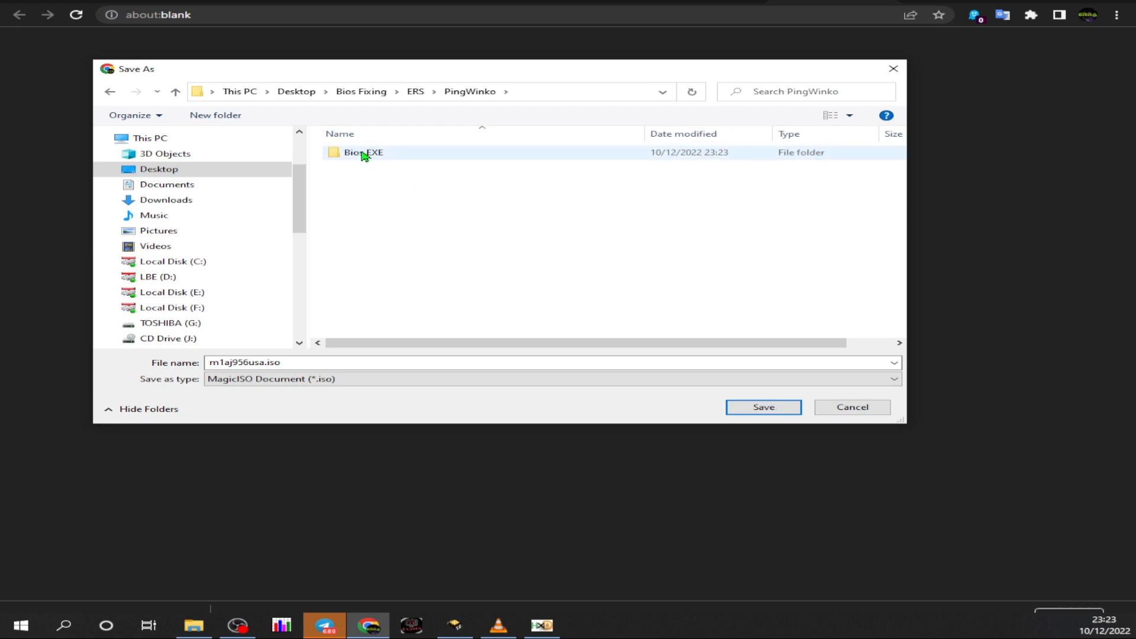
pyautogui.click(755, 409)
pyautogui.click(752, 413)
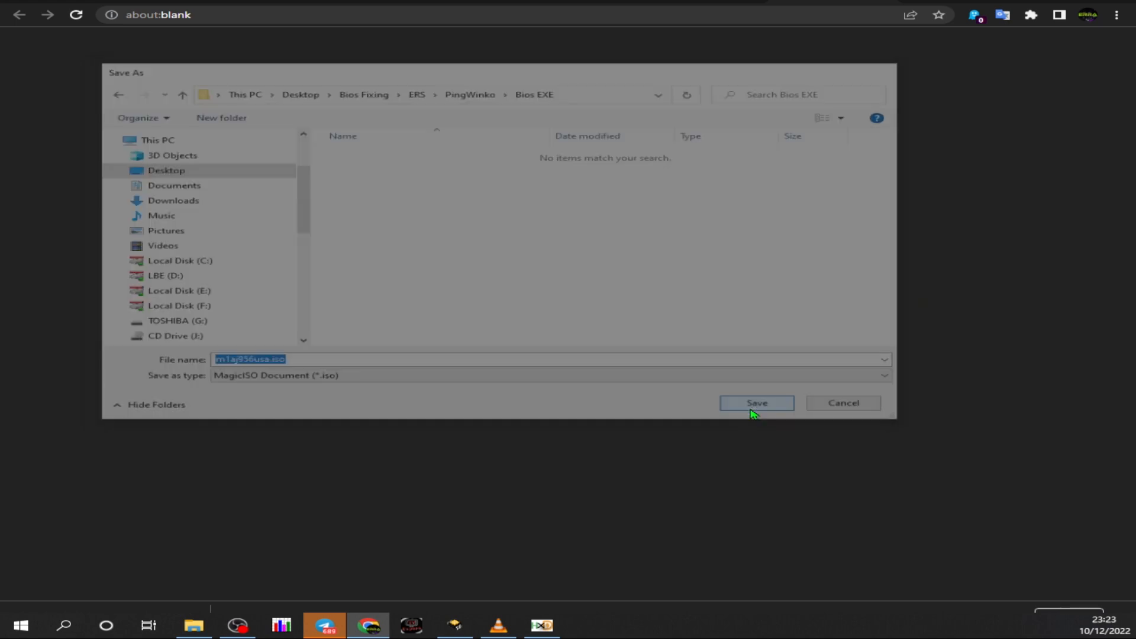
# Open the Bios EXE folder in File Explorer, extract m1aj956usa.iso there, and select IMAGEM1A.ROM
pyautogui.click(186, 630)
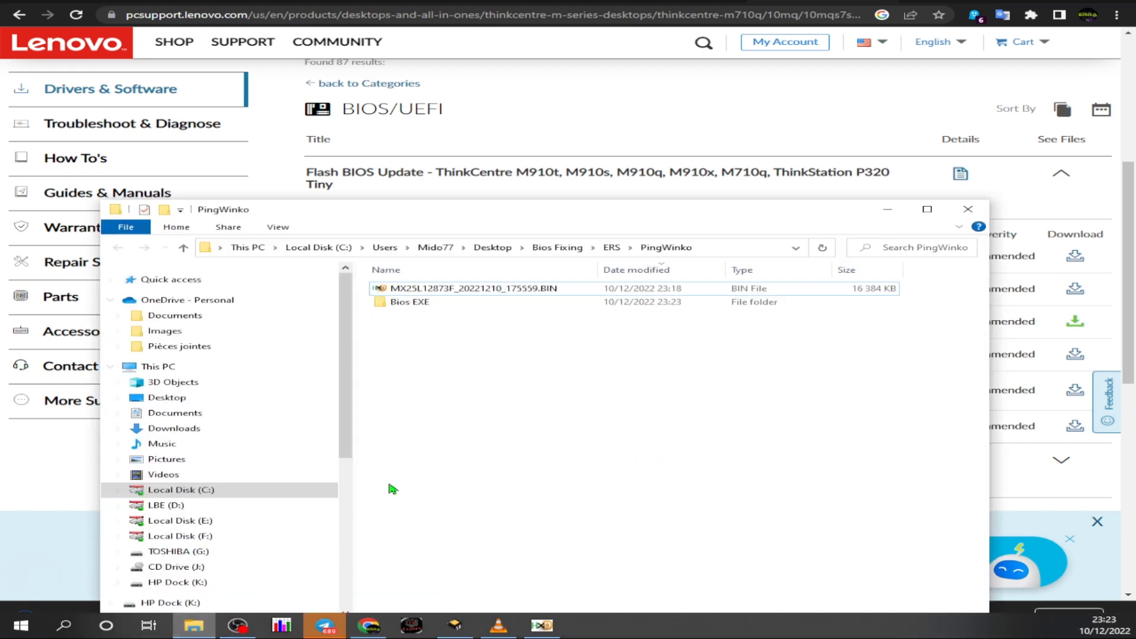
pyautogui.click(422, 306)
pyautogui.doubleClick(422, 306)
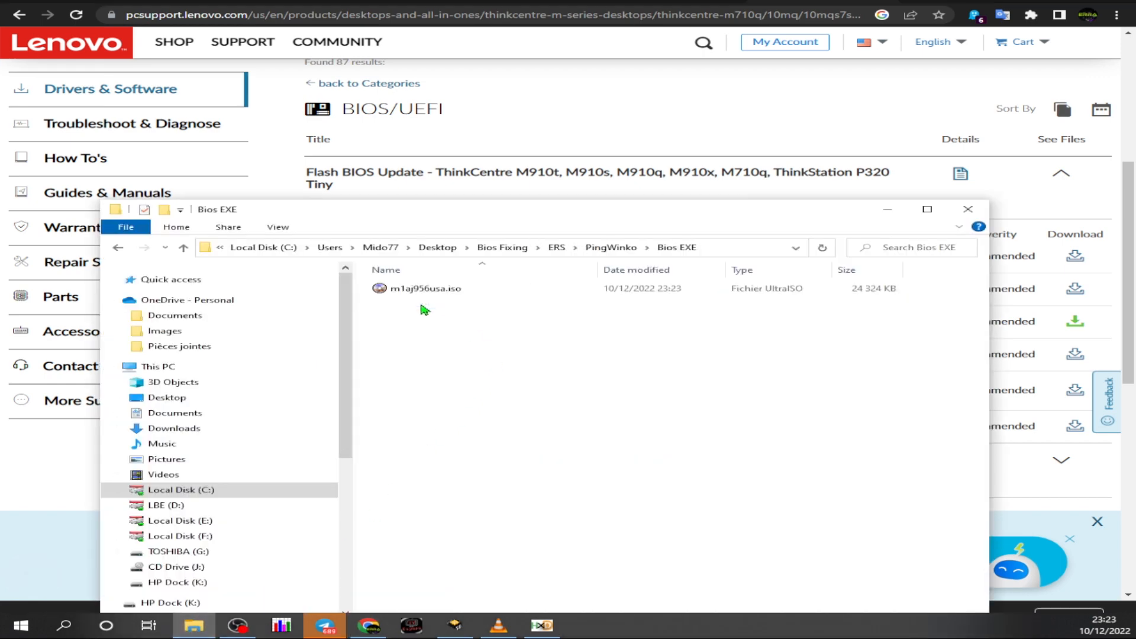
pyautogui.rightClick(436, 292)
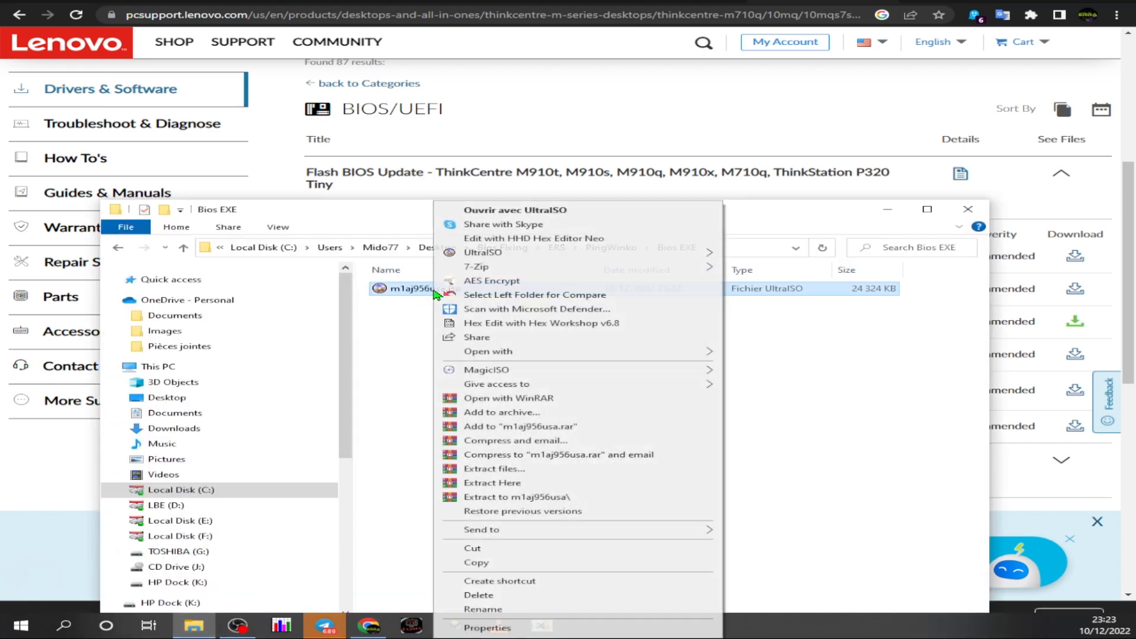
pyautogui.click(506, 484)
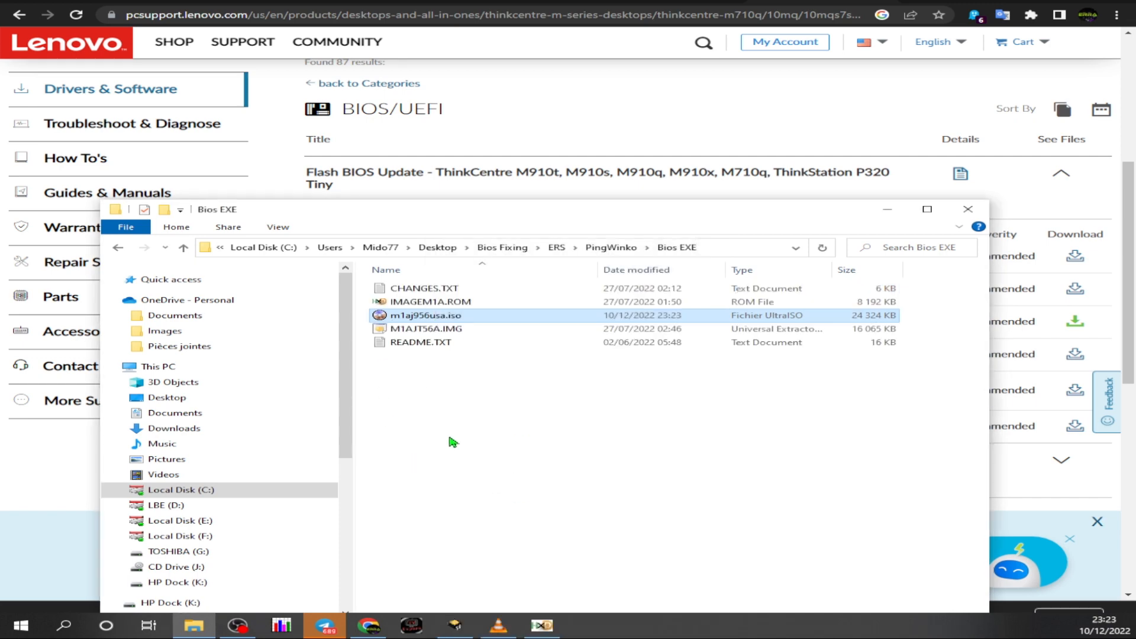
pyautogui.click(410, 306)
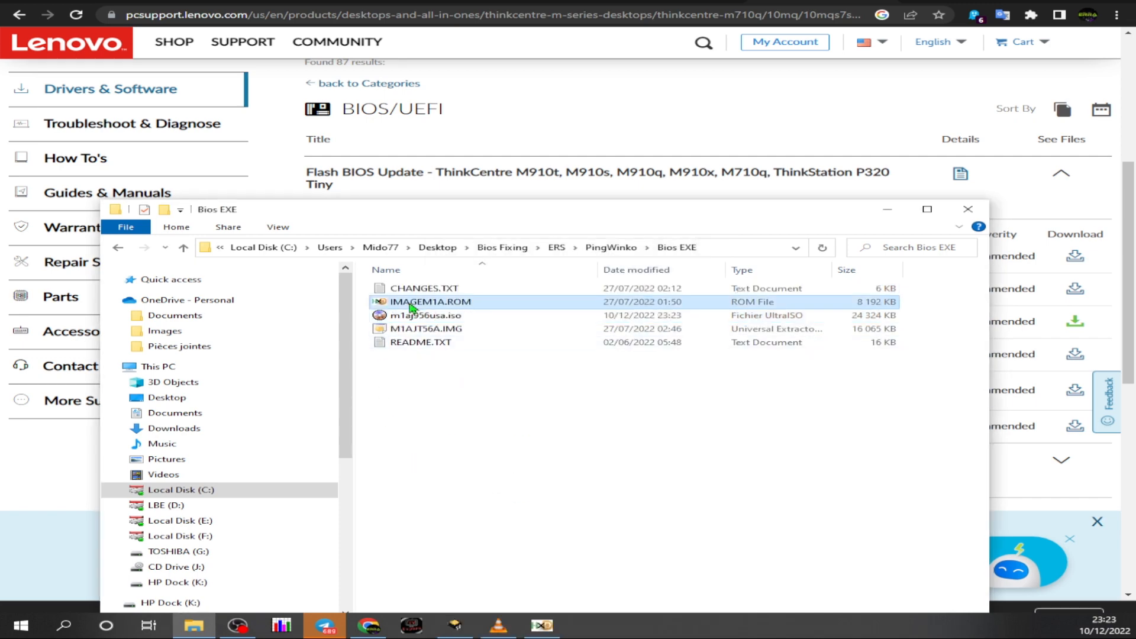
# Open IMAGEM1A.ROM in HxD and examine the last bytes of the file, up to offset 7FFFFF
pyautogui.doubleClick(456, 303)
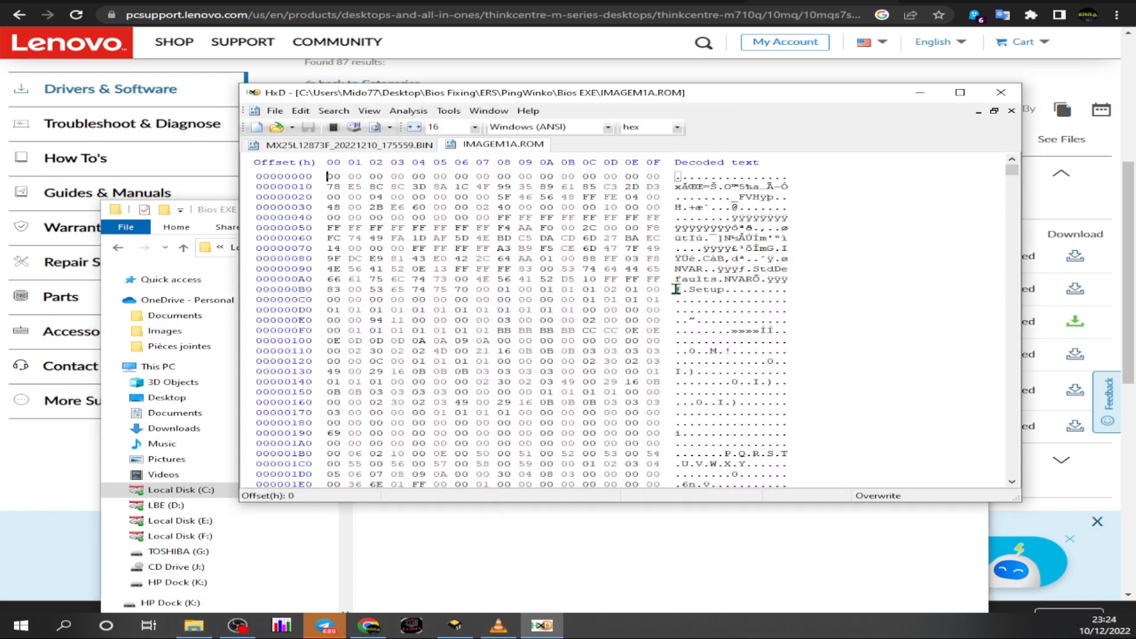
pyautogui.moveTo(1012, 169); pyautogui.dragTo(996, 481)
pyautogui.scroll(3, 803, 283)
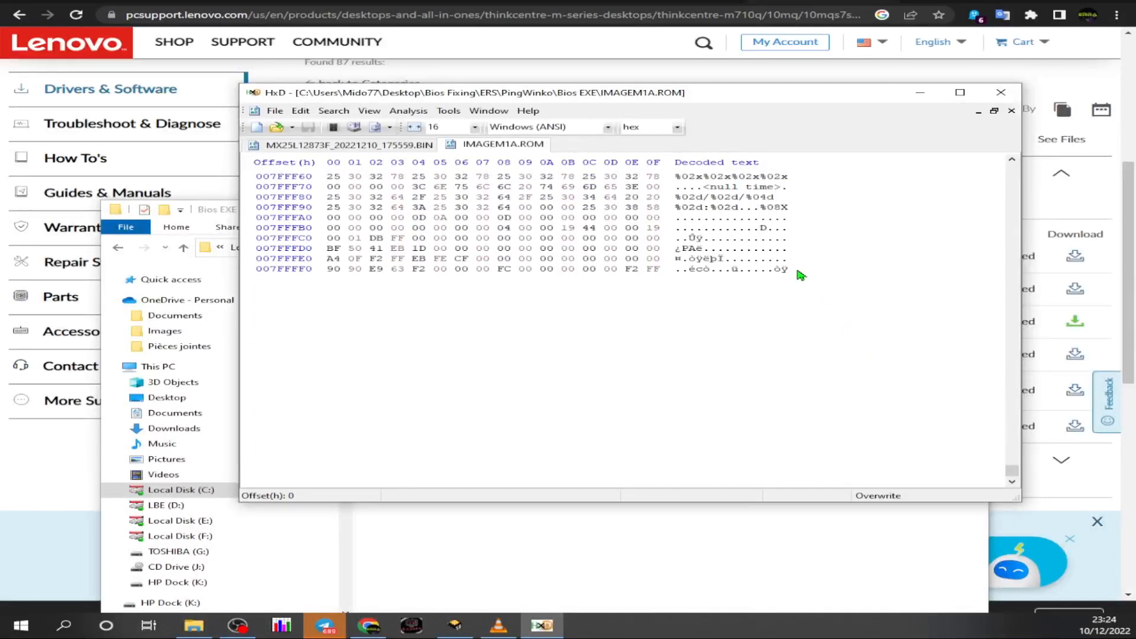
pyautogui.click(788, 270)
pyautogui.moveTo(788, 270); pyautogui.dragTo(689, 246)
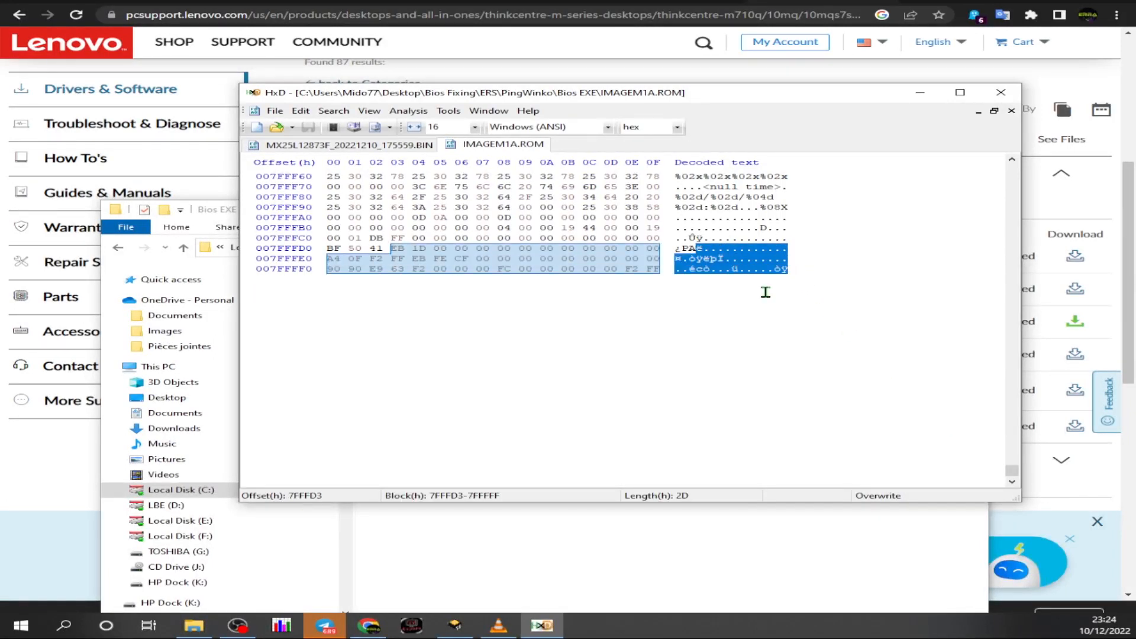
pyautogui.scroll(2, 814, 352)
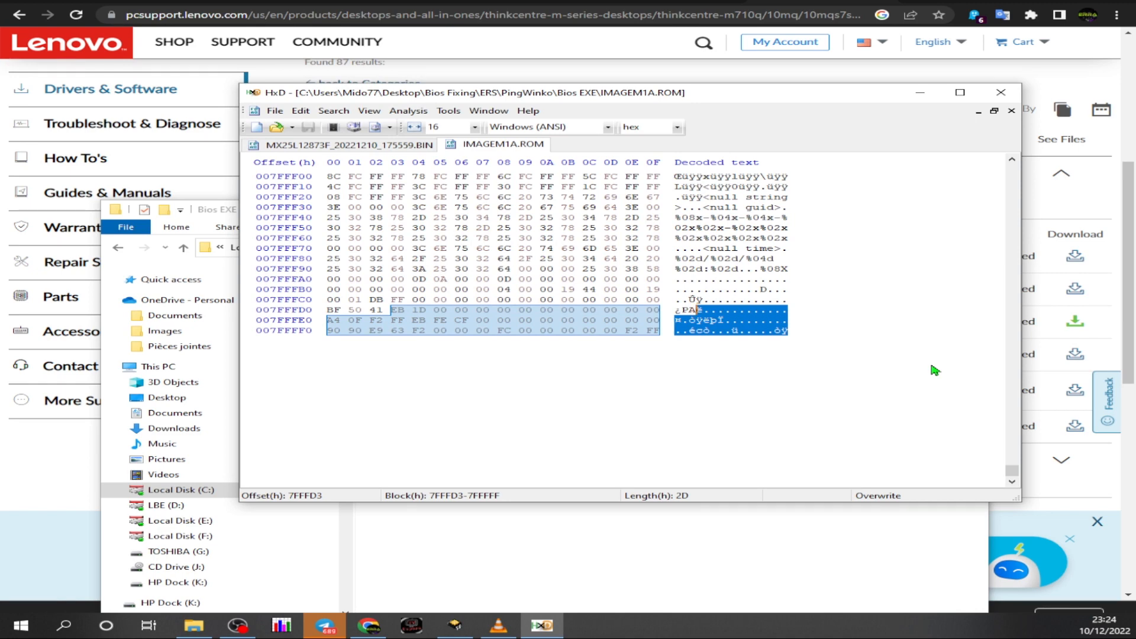
pyautogui.click(732, 320)
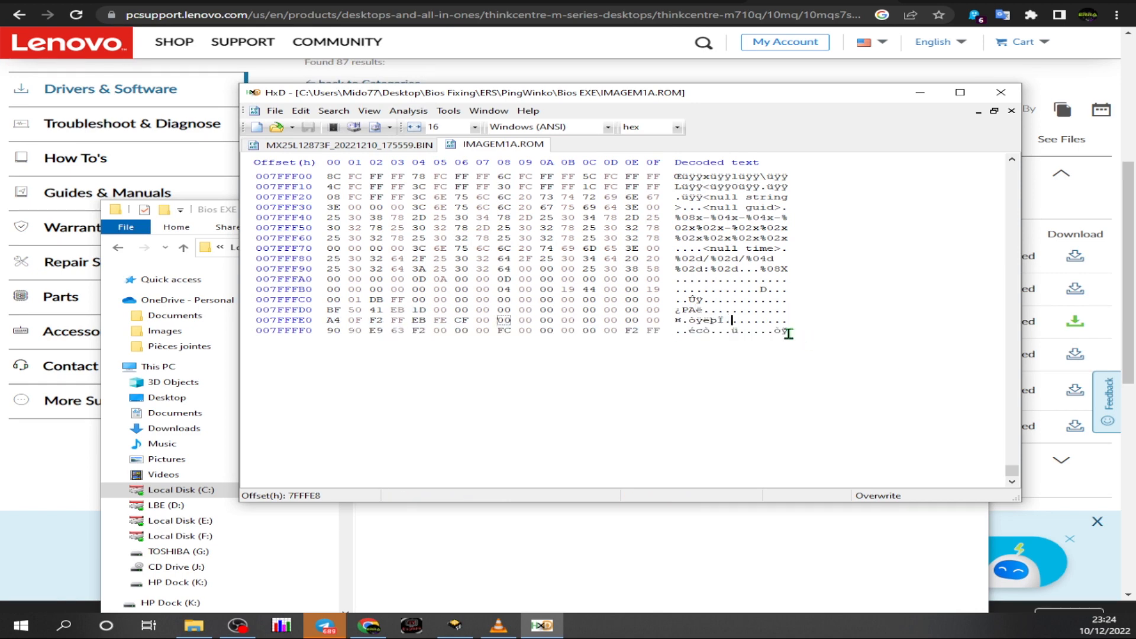
pyautogui.moveTo(788, 333); pyautogui.dragTo(540, 286)
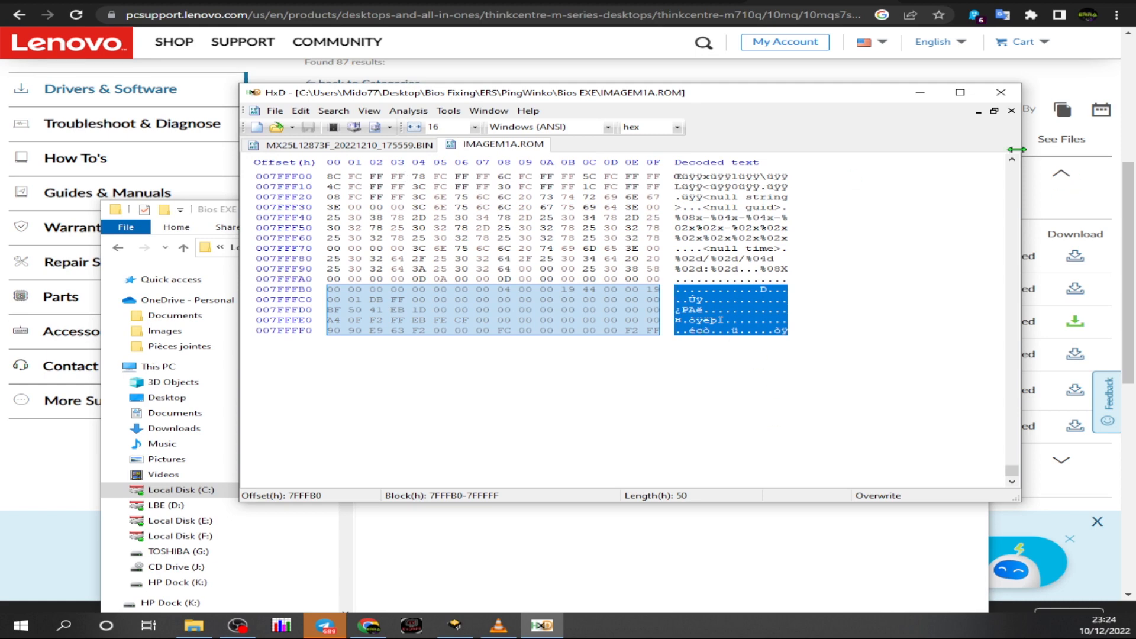
# Close IMAGEM1A.ROM and the MX25L12873F_20221210_175559.BIN dump, and exit HxD
pyautogui.click(1011, 112)
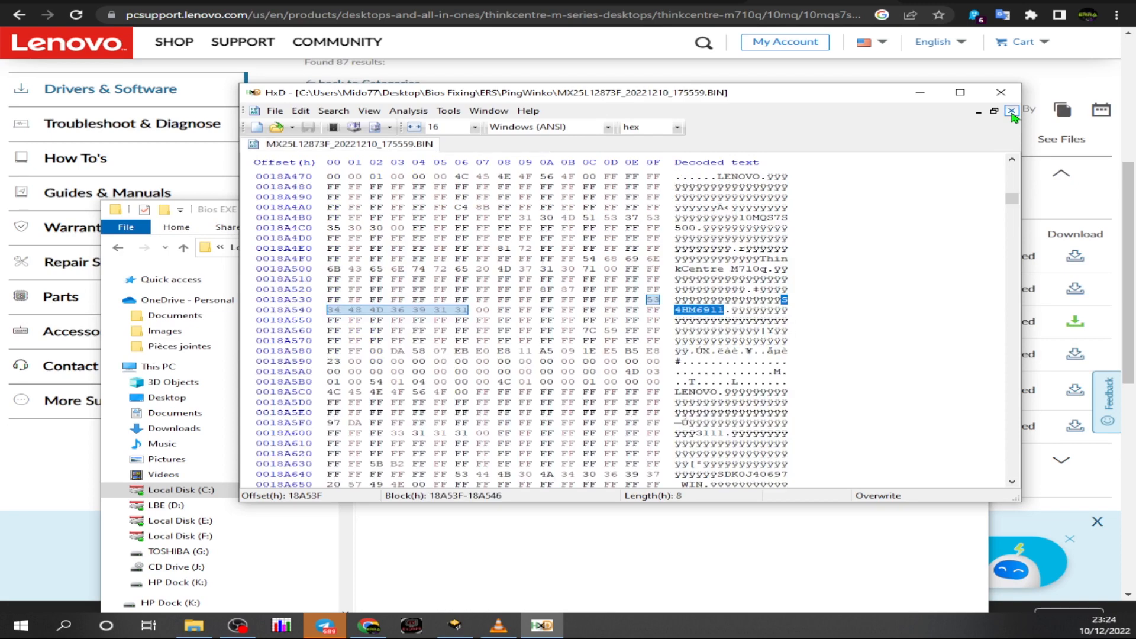
pyautogui.click(1011, 112)
pyautogui.click(1008, 101)
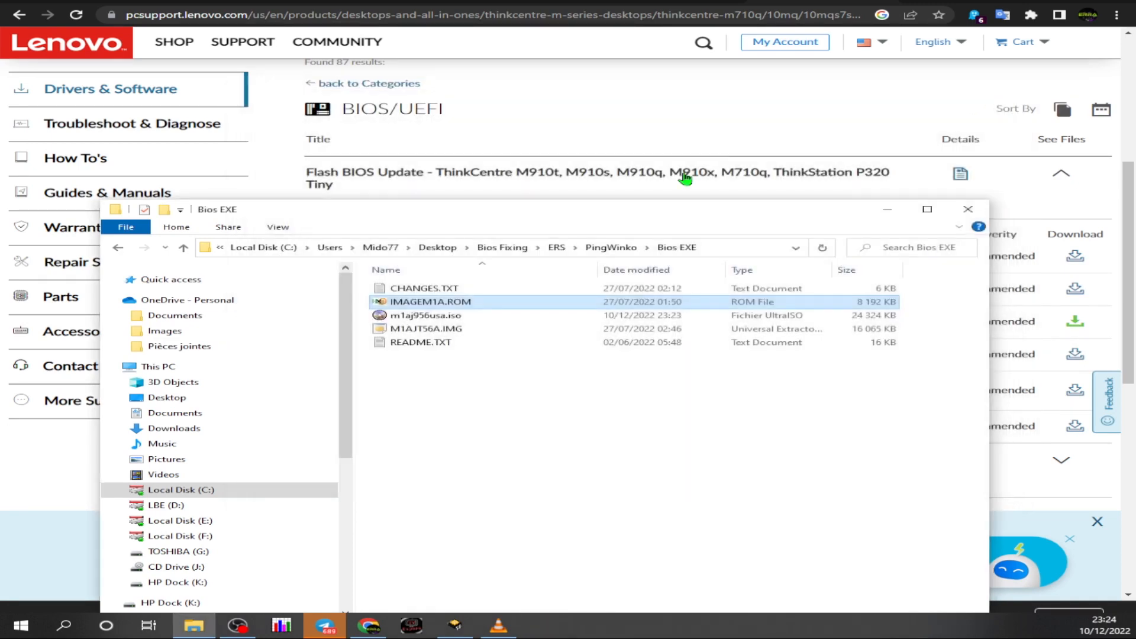
# Copy IMAGEM1A.ROM from the Bios EXE folder into its parent folder and select the MX25L12873F_20221210_175559.BIN dump there
pyautogui.rightClick(409, 303)
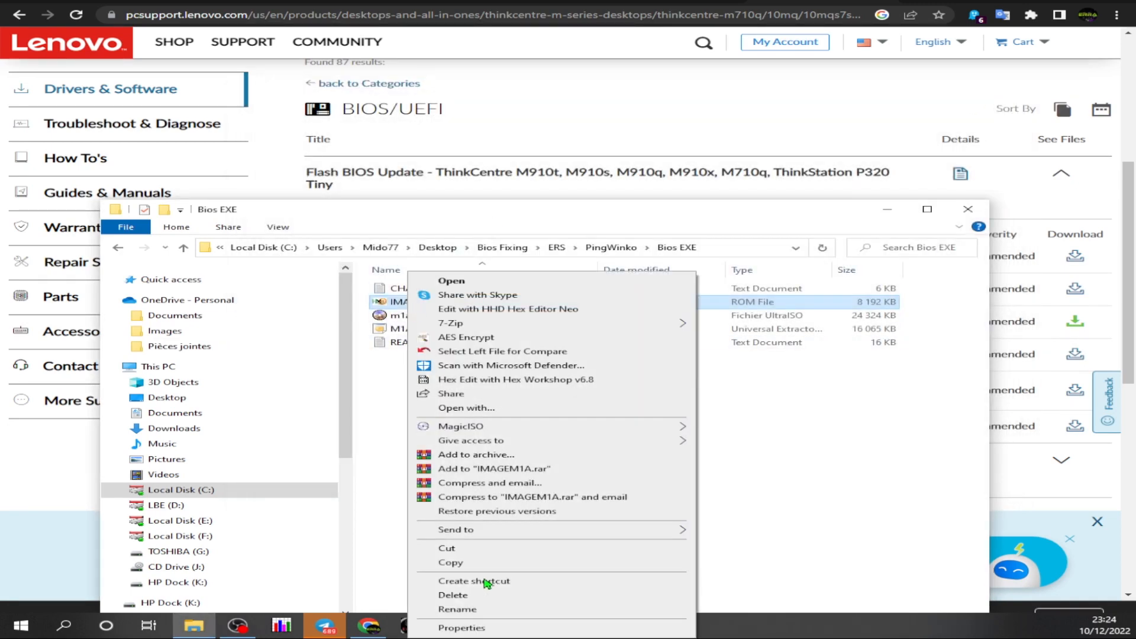
pyautogui.click(456, 566)
pyautogui.click(183, 247)
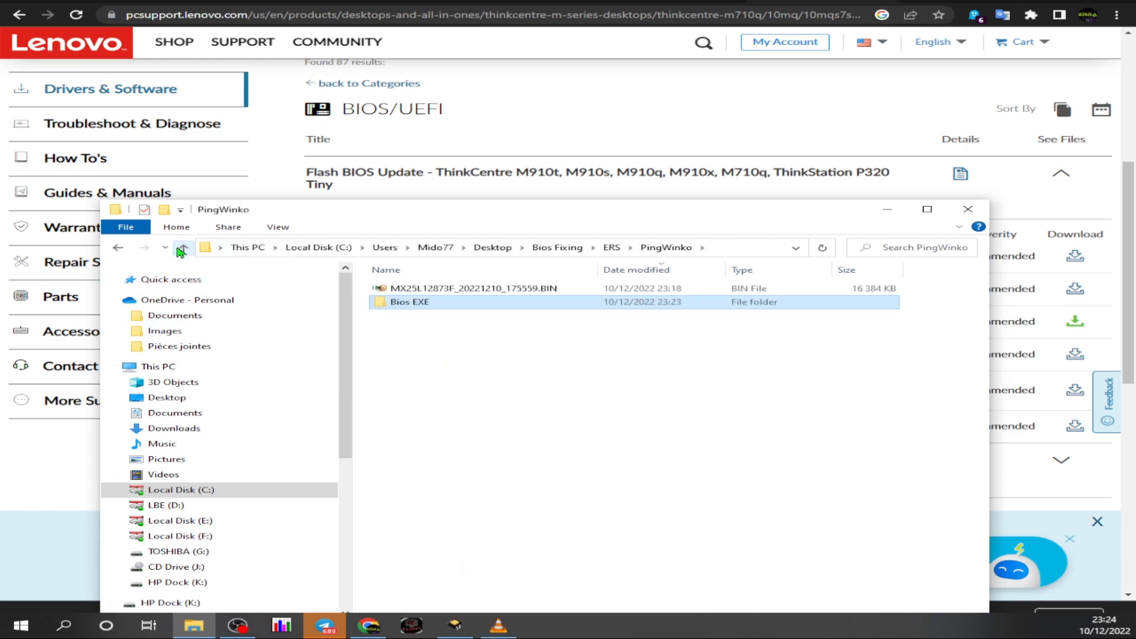
pyautogui.rightClick(444, 381)
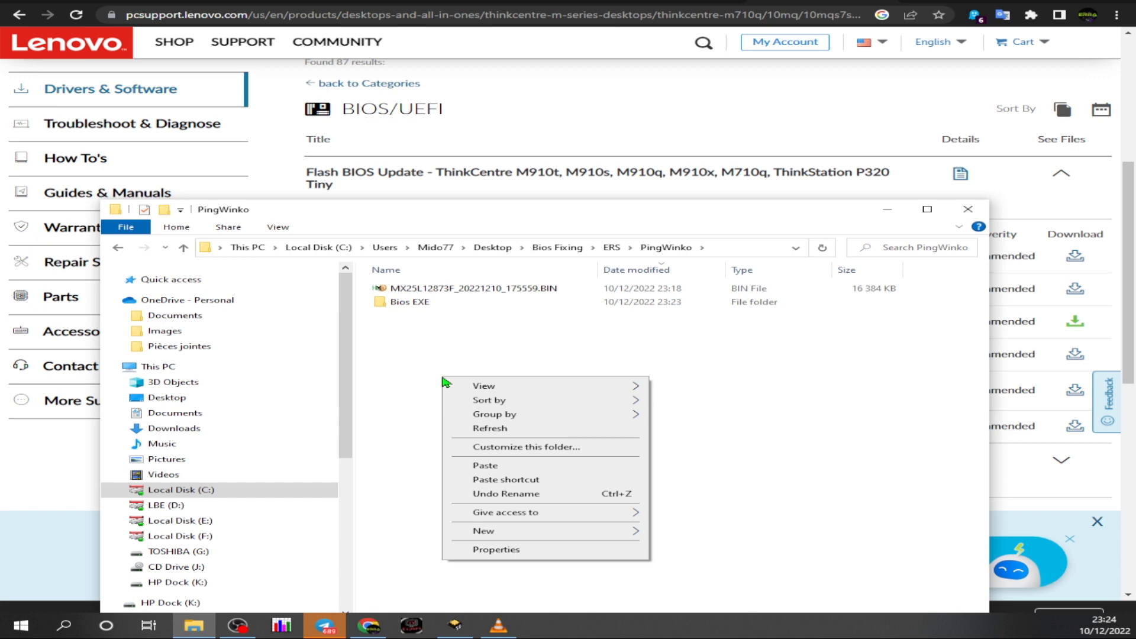
pyautogui.click(498, 467)
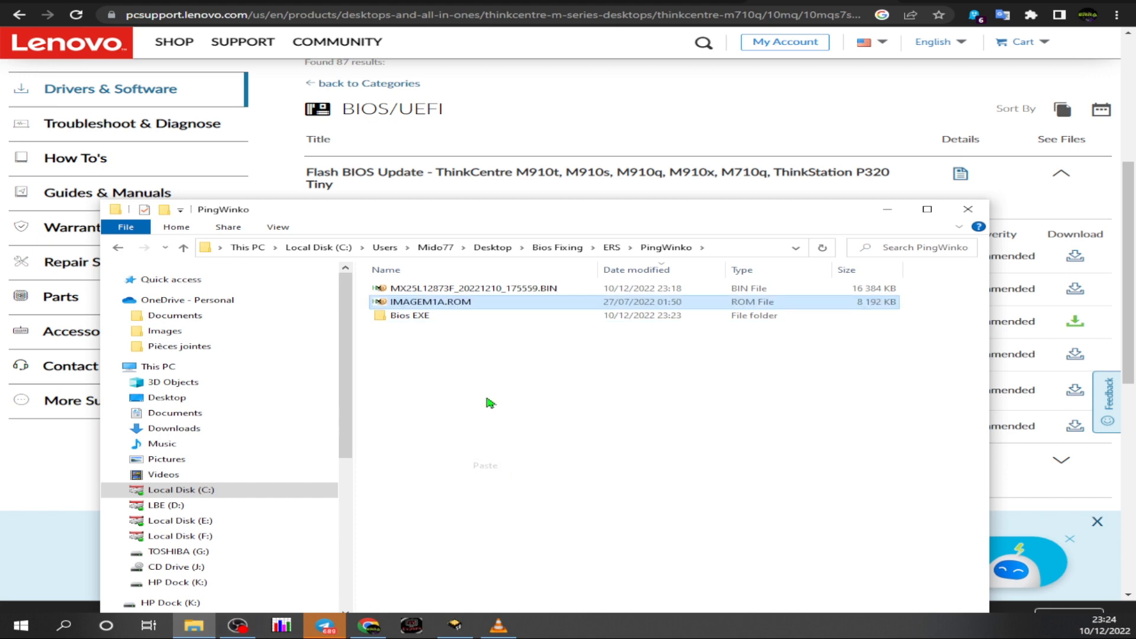
pyautogui.click(438, 291)
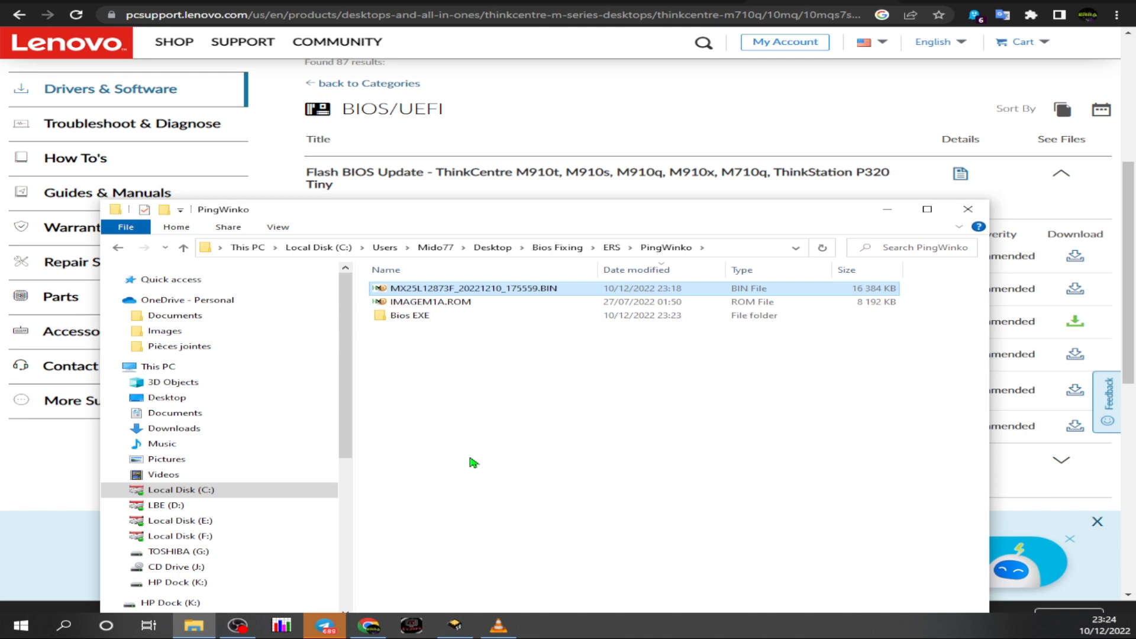
# Switch to the Discord repair request and copy the device name "Lenovo Tiny M710q"
pyautogui.click(376, 3)
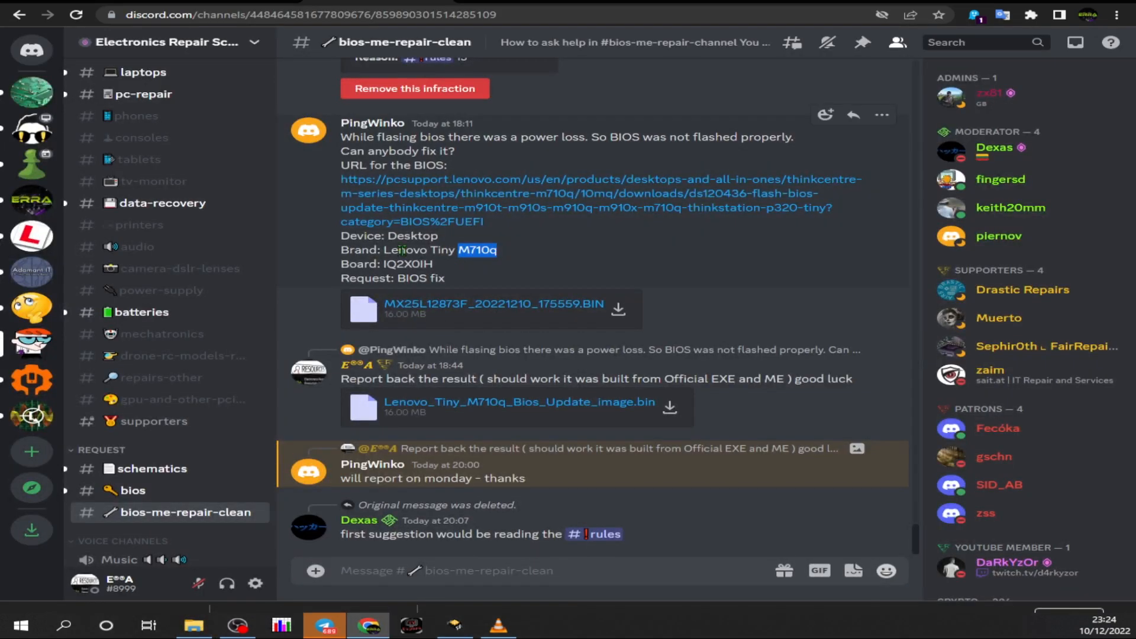
pyautogui.moveTo(384, 250); pyautogui.dragTo(496, 251)
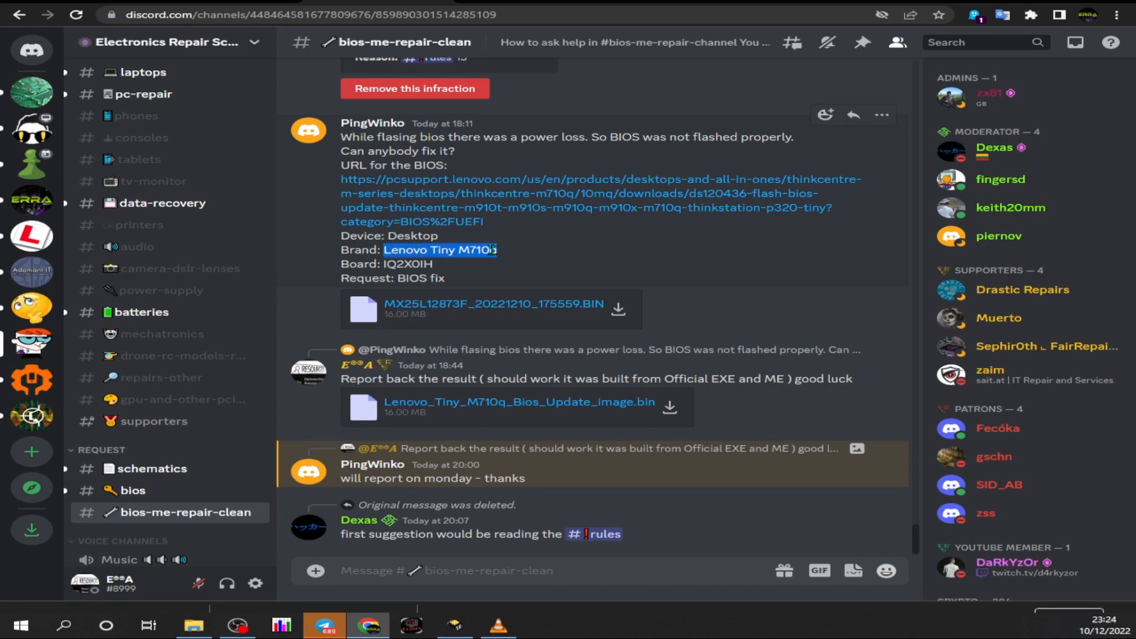
pyautogui.rightClick(490, 253)
pyautogui.click(533, 260)
# Search Google for "Lenovo Tiny M710q ME" from the browser tab with the Lenovo support page
pyautogui.click(812, 1)
pyautogui.click(445, 16)
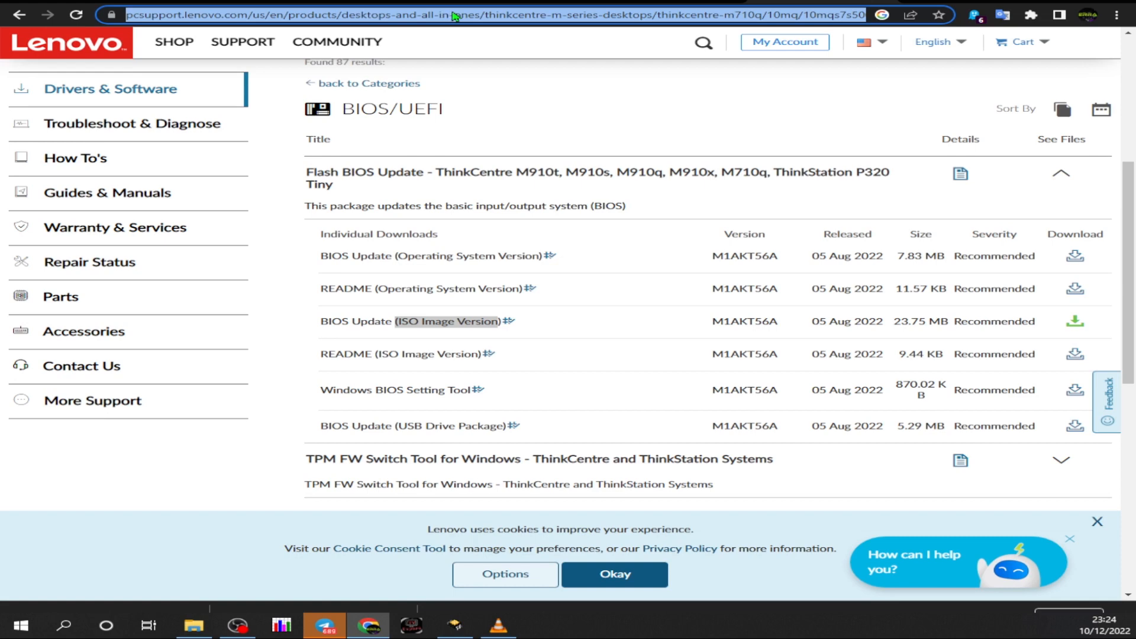
pyautogui.hotkey('ctrl', 'v')
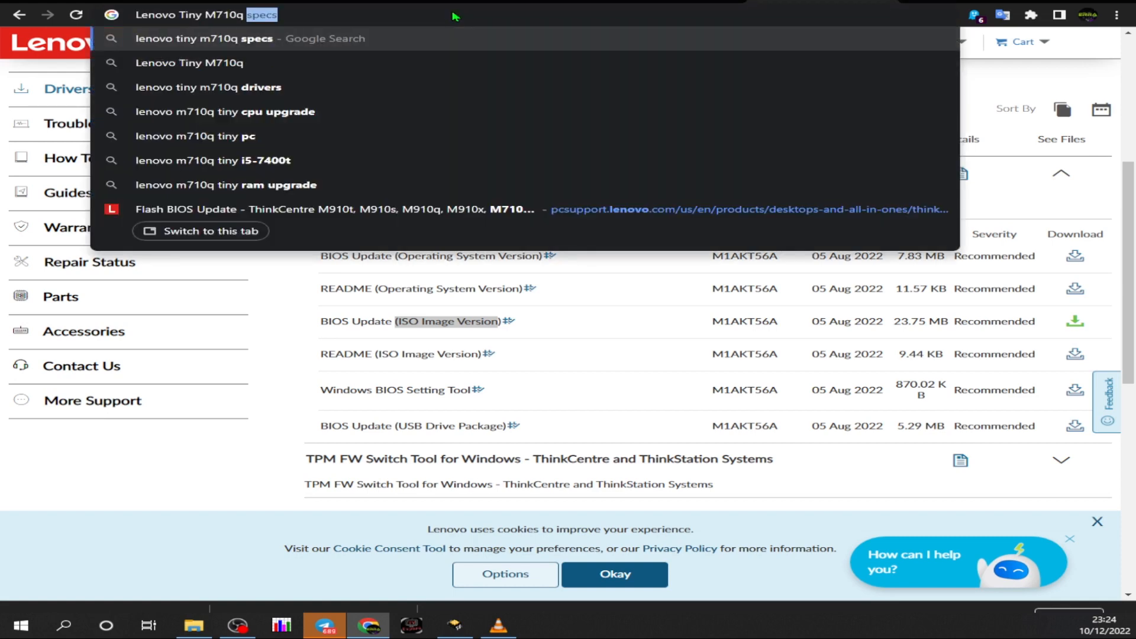
pyautogui.write('ME')
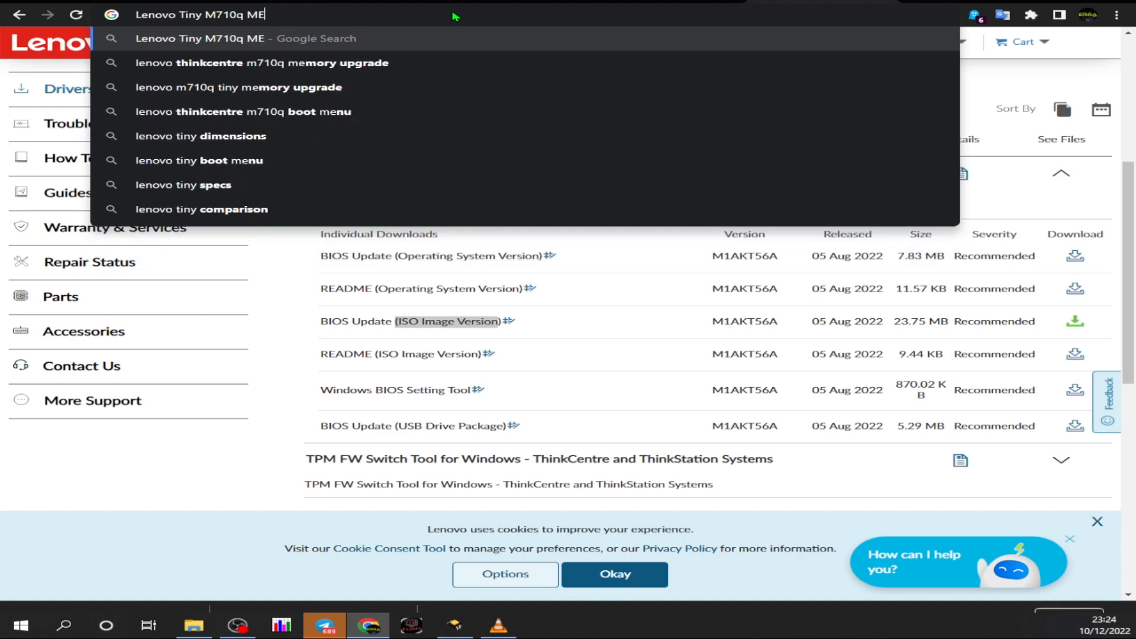
pyautogui.press('Return')
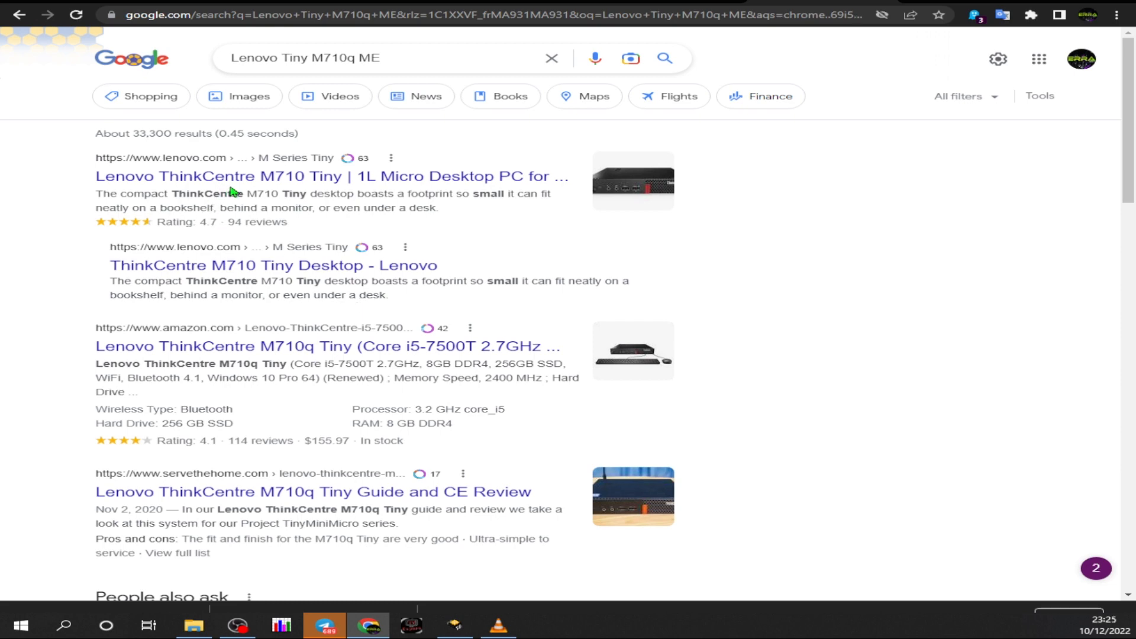
pyautogui.click(343, 1)
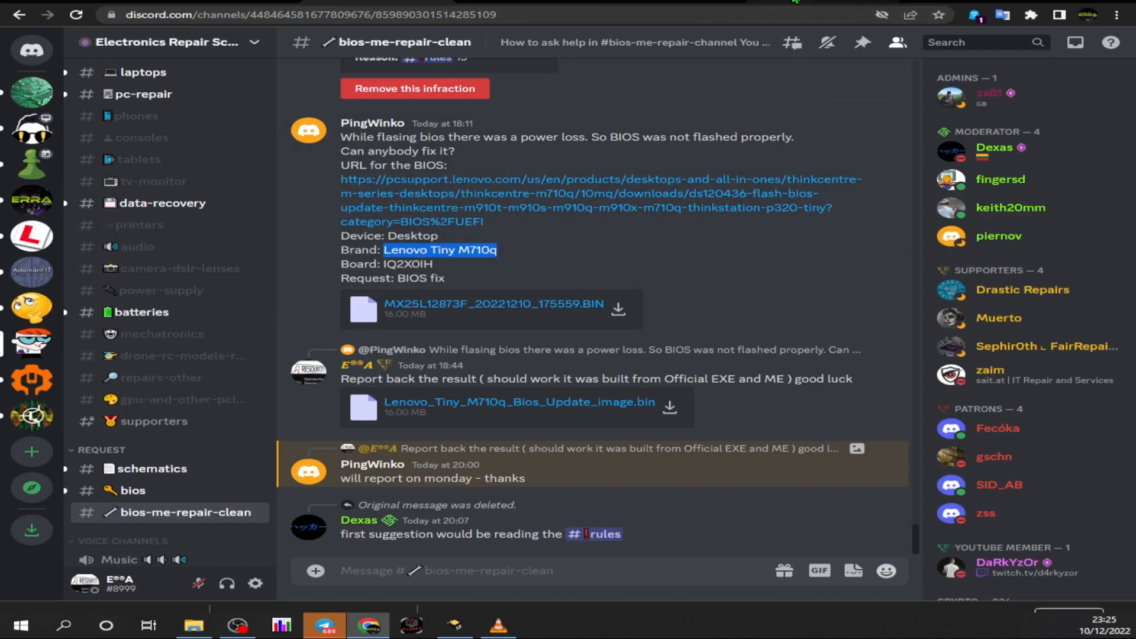
pyautogui.click(769, 2)
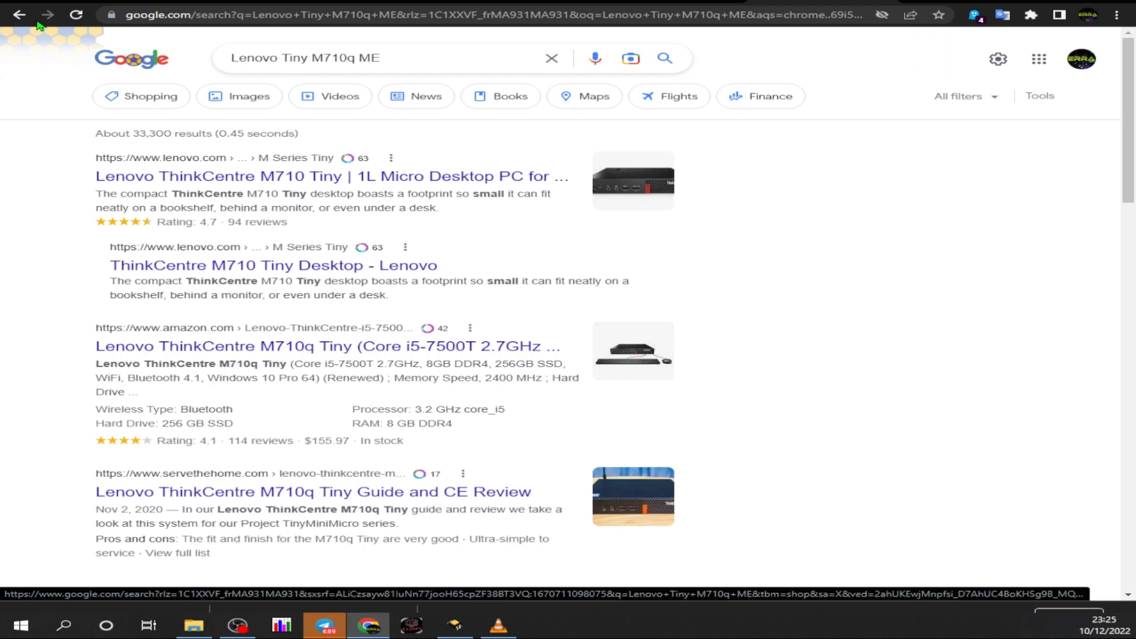
pyautogui.click(11, 15)
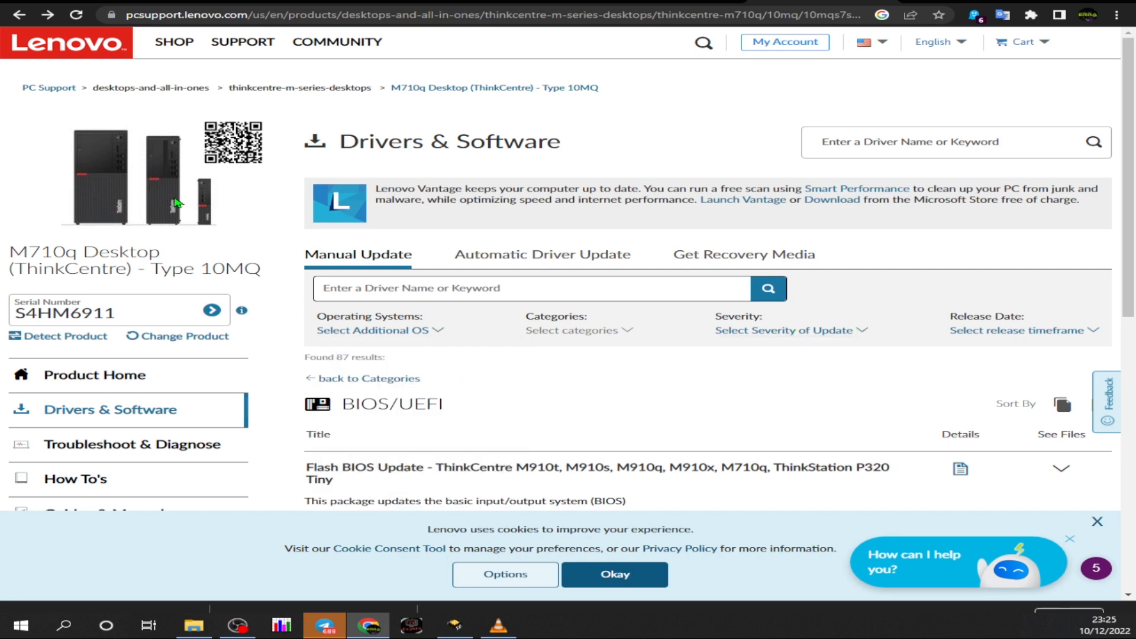
pyautogui.click(48, 18)
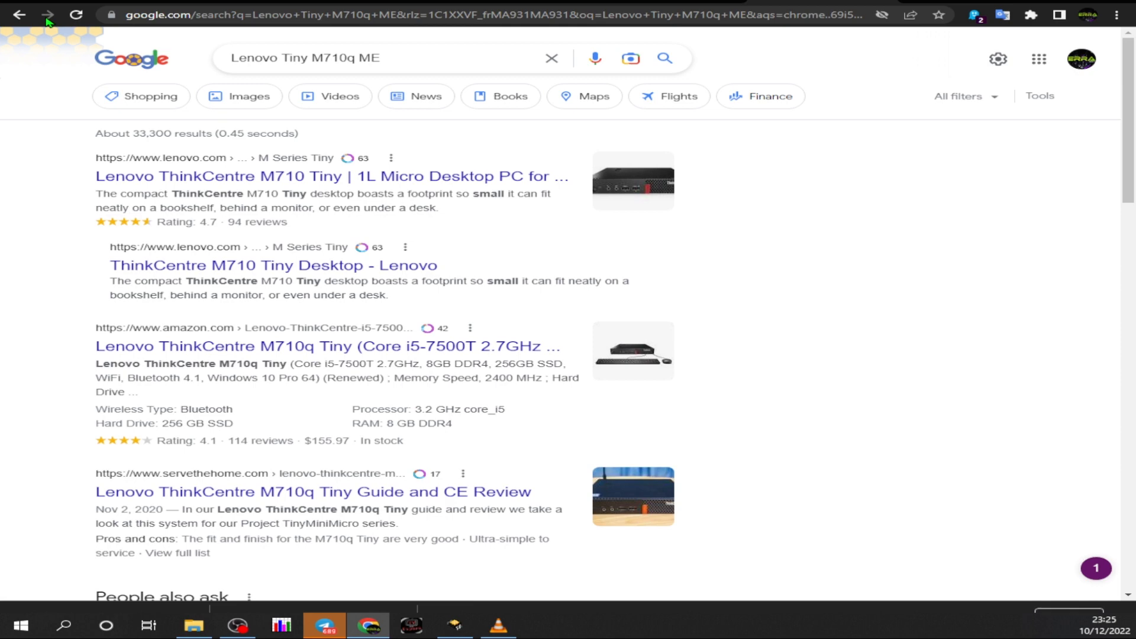
pyautogui.click(237, 181)
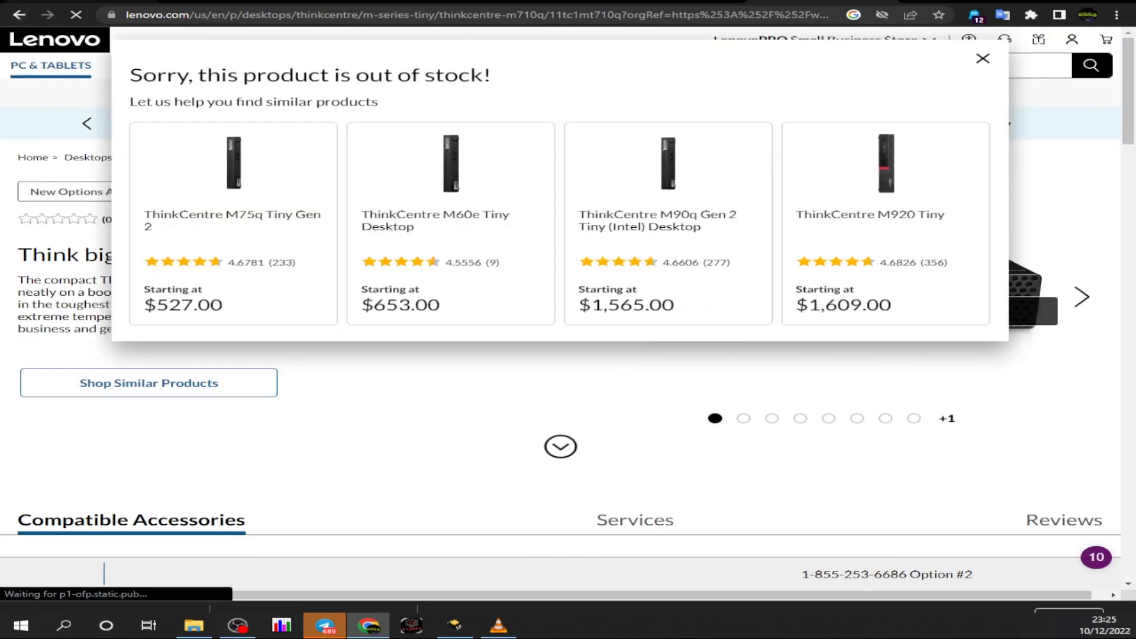
pyautogui.hotkey('alt', 'Left')
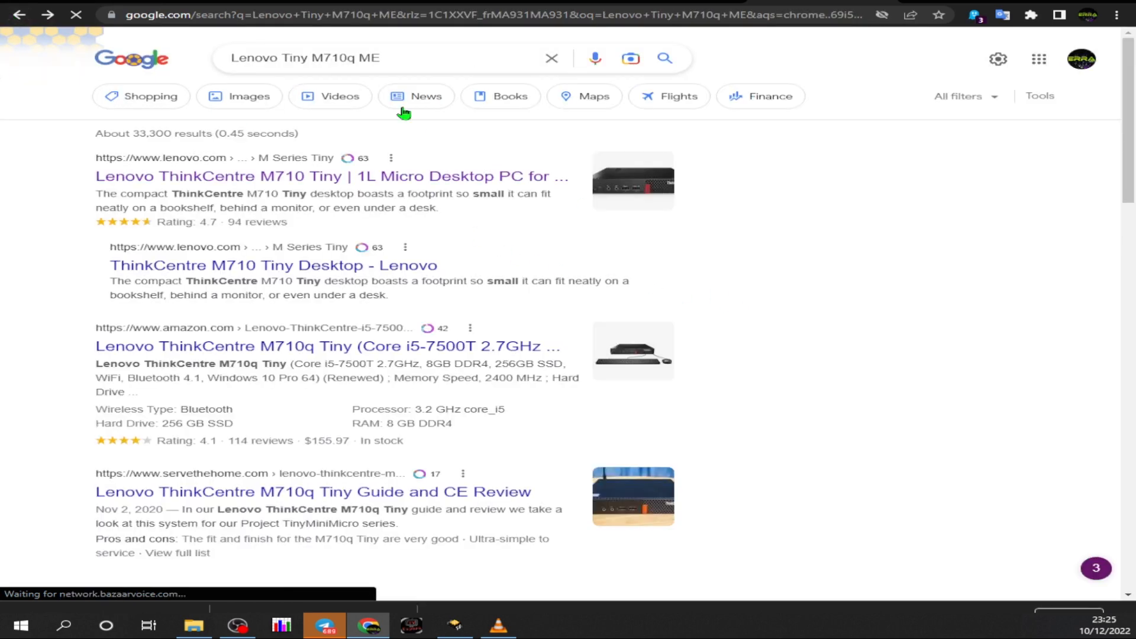
# Refine the search to "Lenovo Tiny M710q Management engine update" and open the first Intel Management Engine Firmware Update Tool result
pyautogui.moveTo(371, 57); pyautogui.dragTo(414, 57)
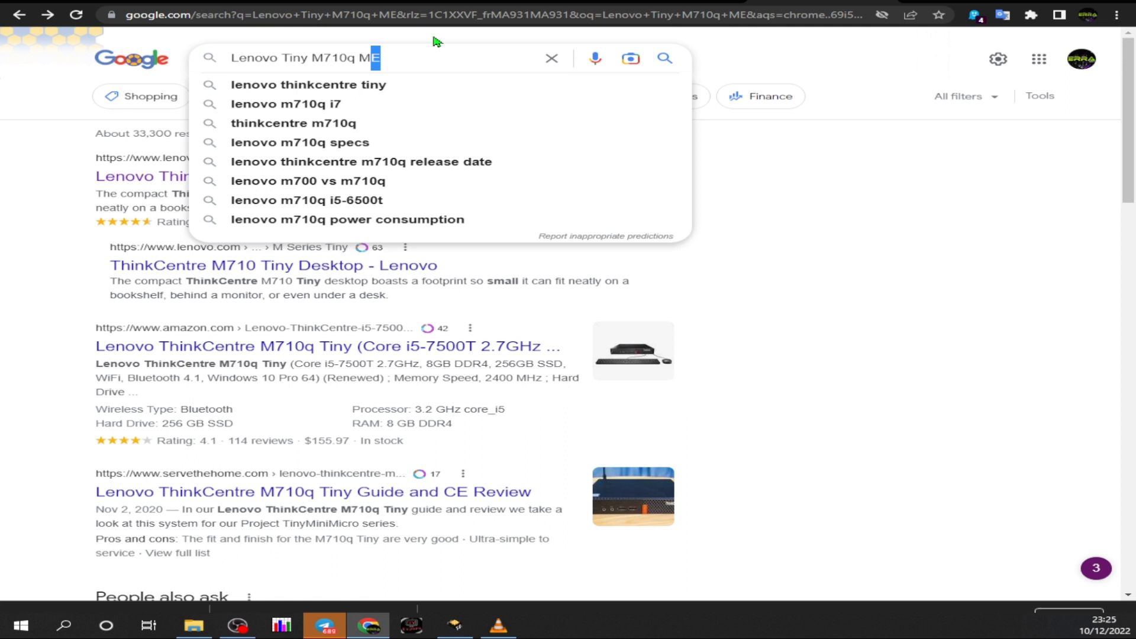
pyautogui.write('anagem')
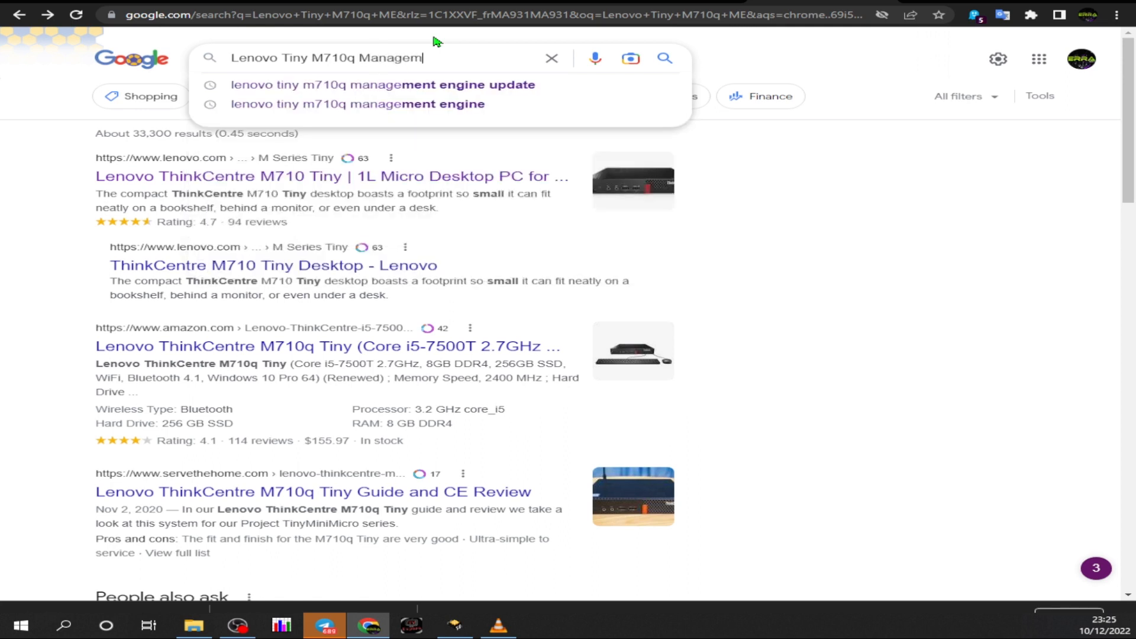
pyautogui.write('ent eng')
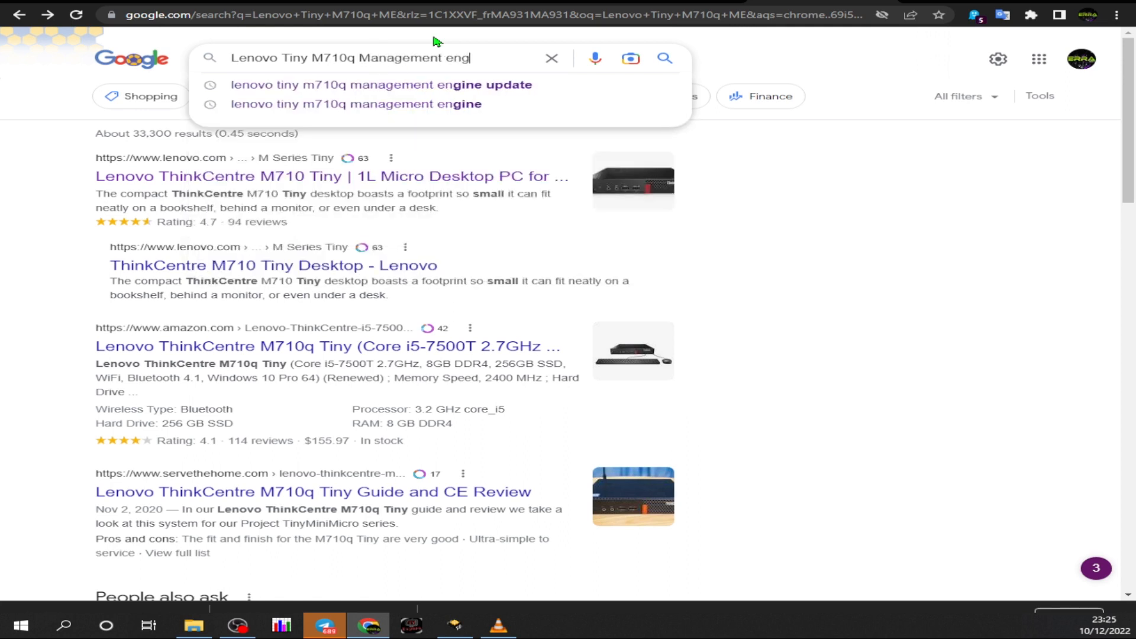
pyautogui.write('ine')
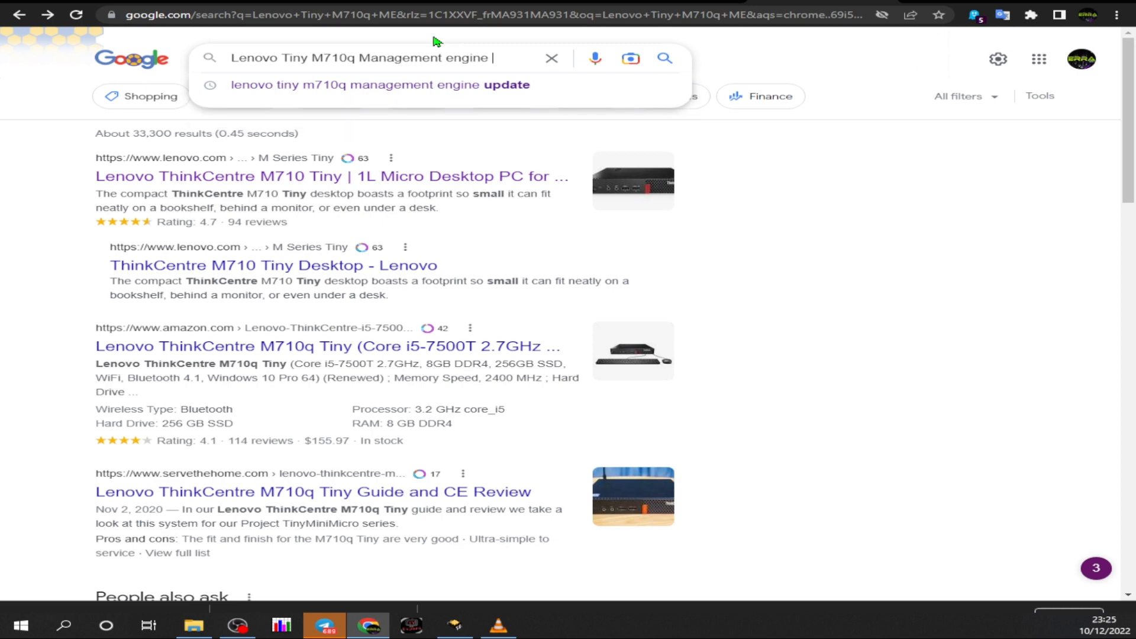
pyautogui.write(' update')
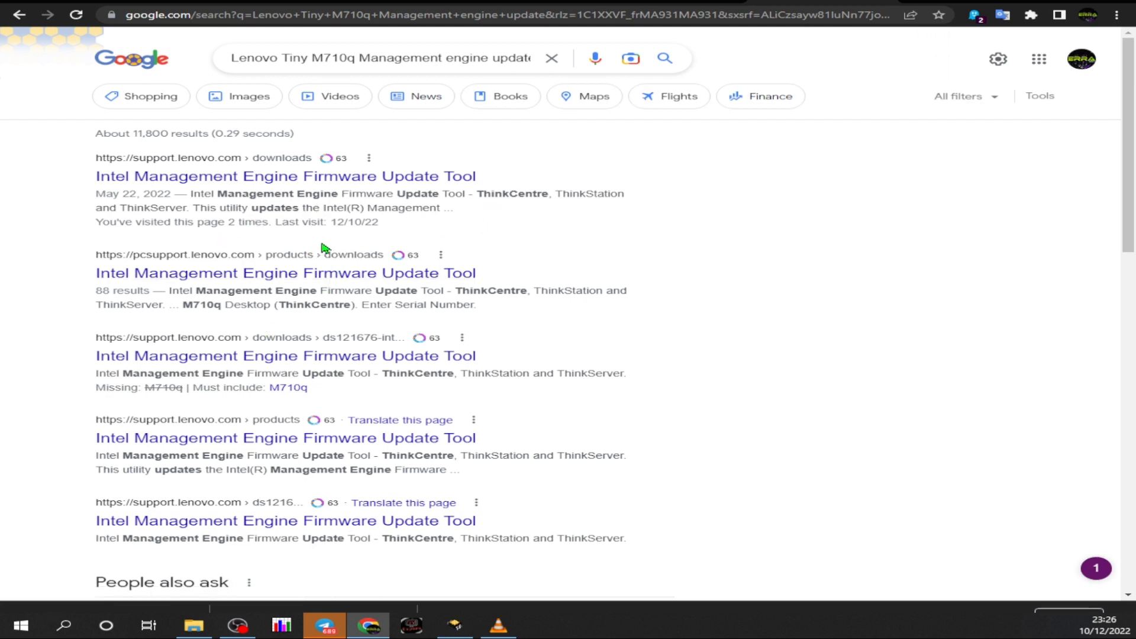
pyautogui.click(282, 178)
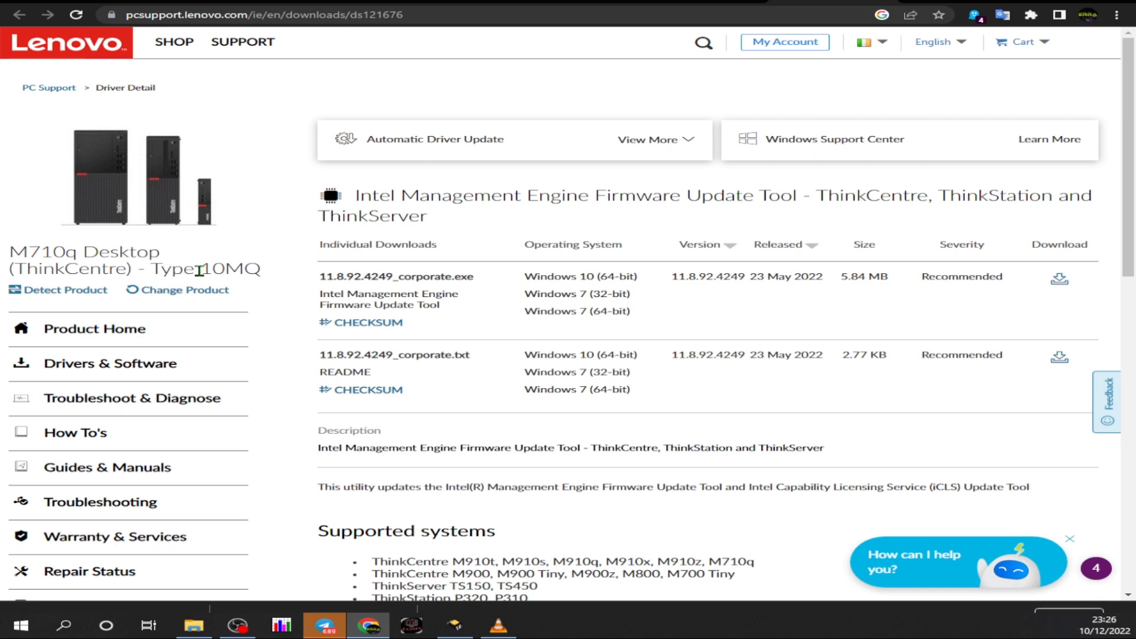
# Compare the model M710q and type 10MQ on the firmware update page with the device details in the Discord request
pyautogui.moveTo(200, 270); pyautogui.dragTo(269, 272)
pyautogui.click(326, 1)
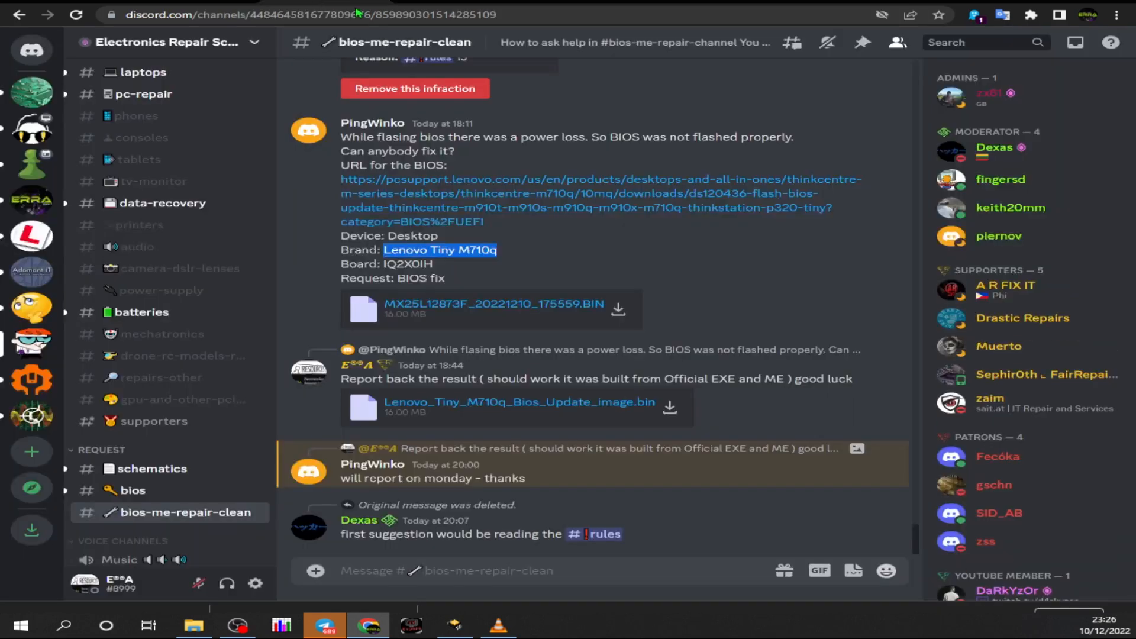
pyautogui.click(527, 276)
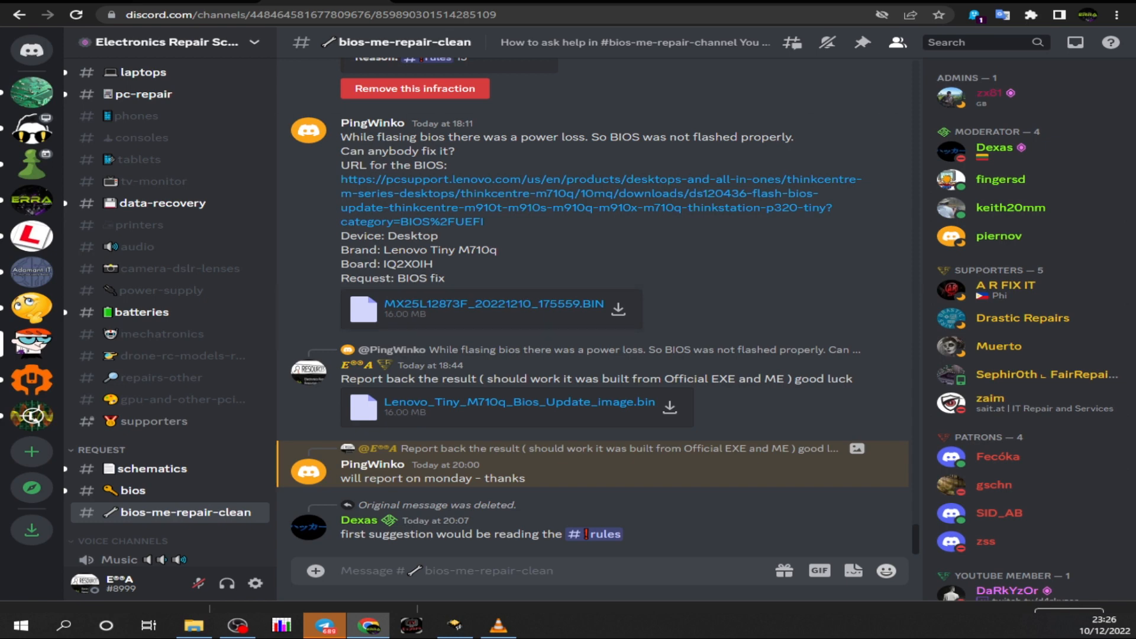
pyautogui.click(822, 1)
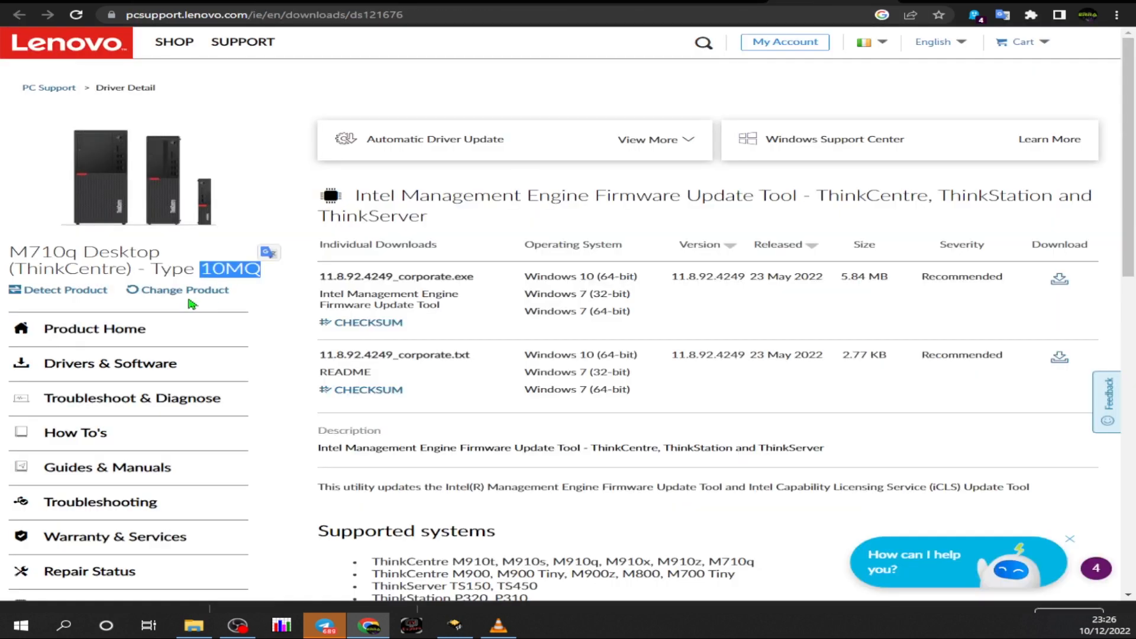
pyautogui.moveTo(12, 252); pyautogui.dragTo(78, 250)
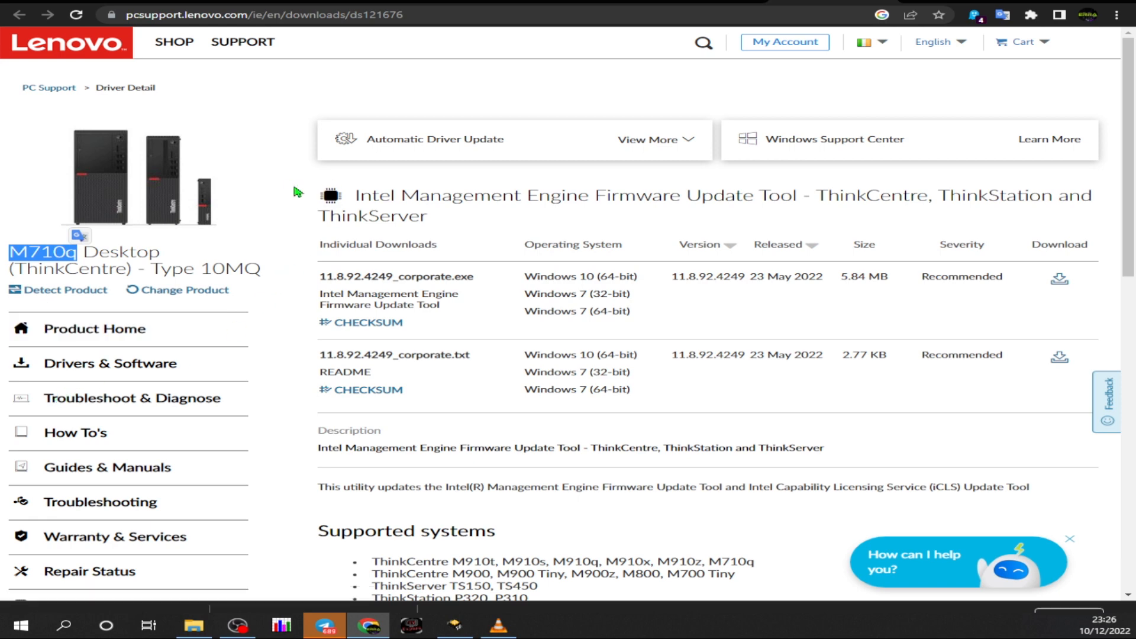
# Recheck the Discord request and highlight the machine type 10MQ on the Lenovo firmware update page
pyautogui.click(313, 2)
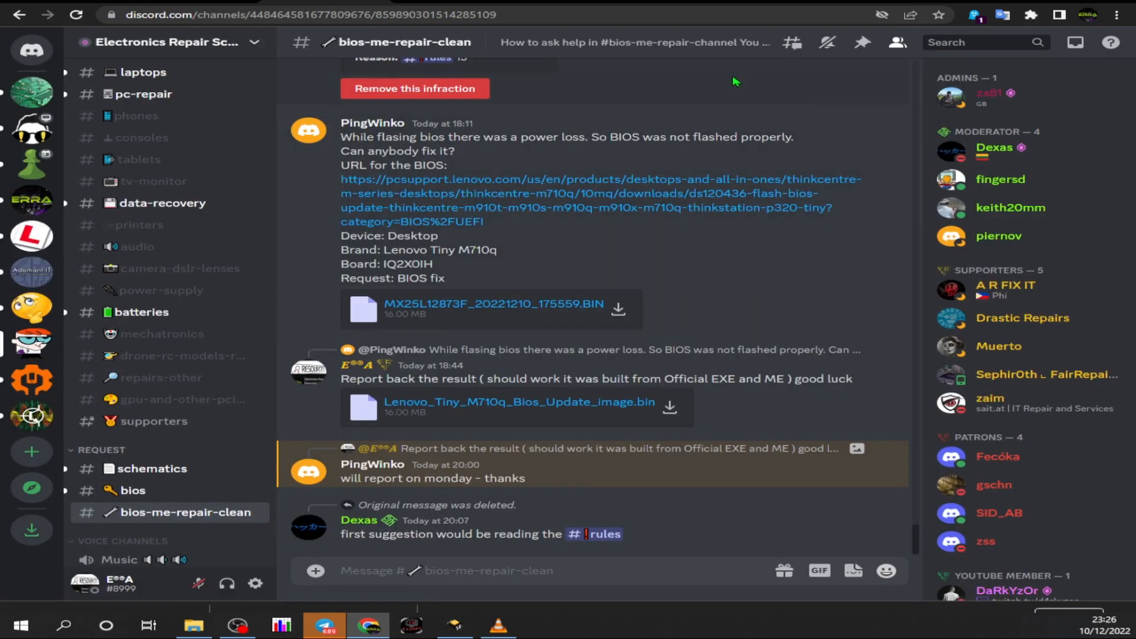
pyautogui.click(779, 2)
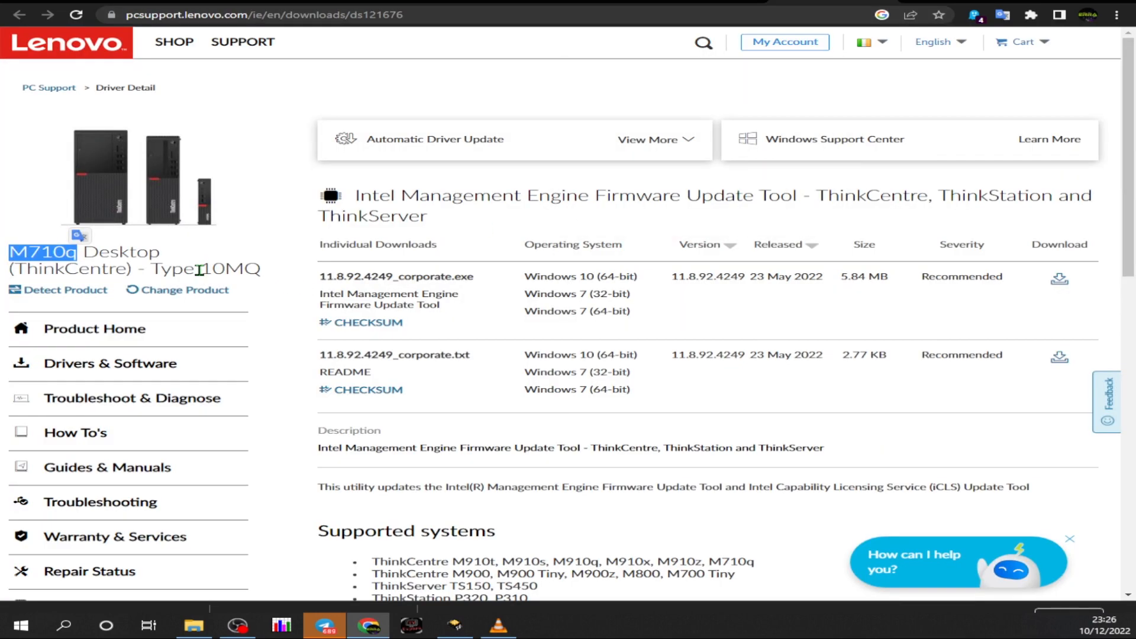
pyautogui.moveTo(201, 269); pyautogui.dragTo(261, 267)
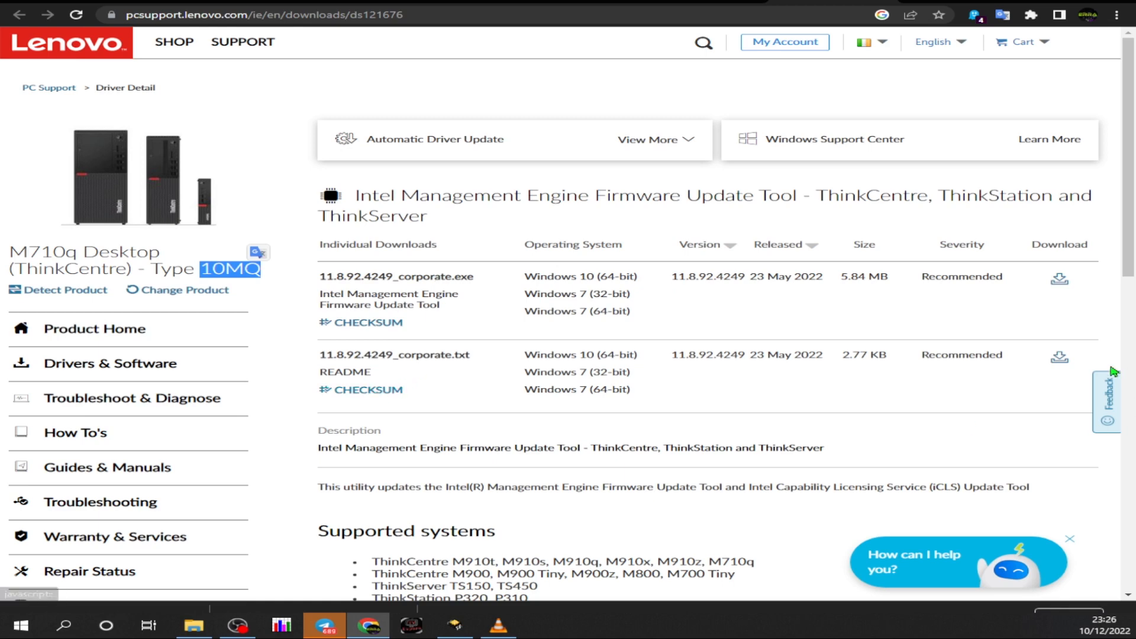
# Open the 11.8.92.4249_corporate.txt README and examine its list of supported models and machine types for the M710q
pyautogui.click(1058, 359)
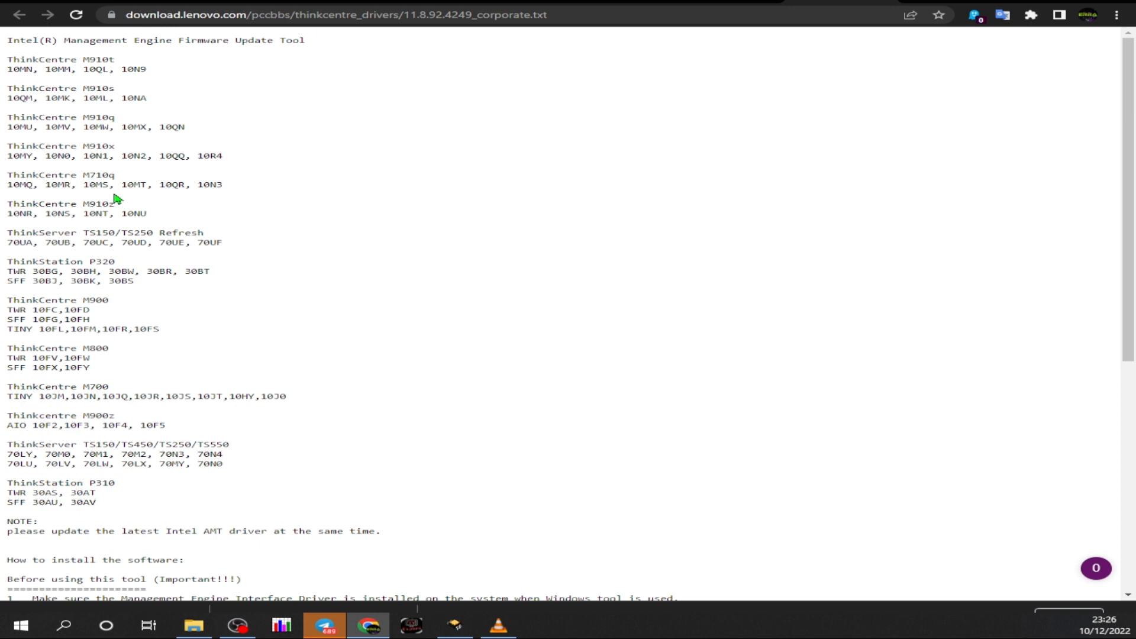
pyautogui.moveTo(78, 175); pyautogui.dragTo(116, 176)
pyautogui.moveTo(7, 59); pyautogui.dragTo(198, 505)
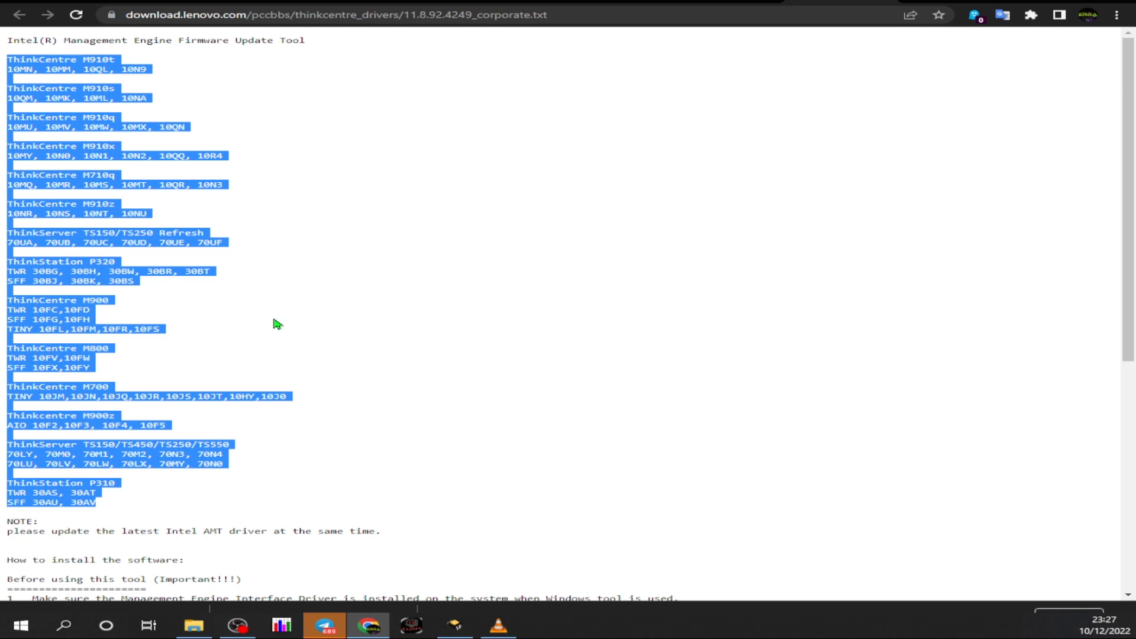
pyautogui.click(314, 296)
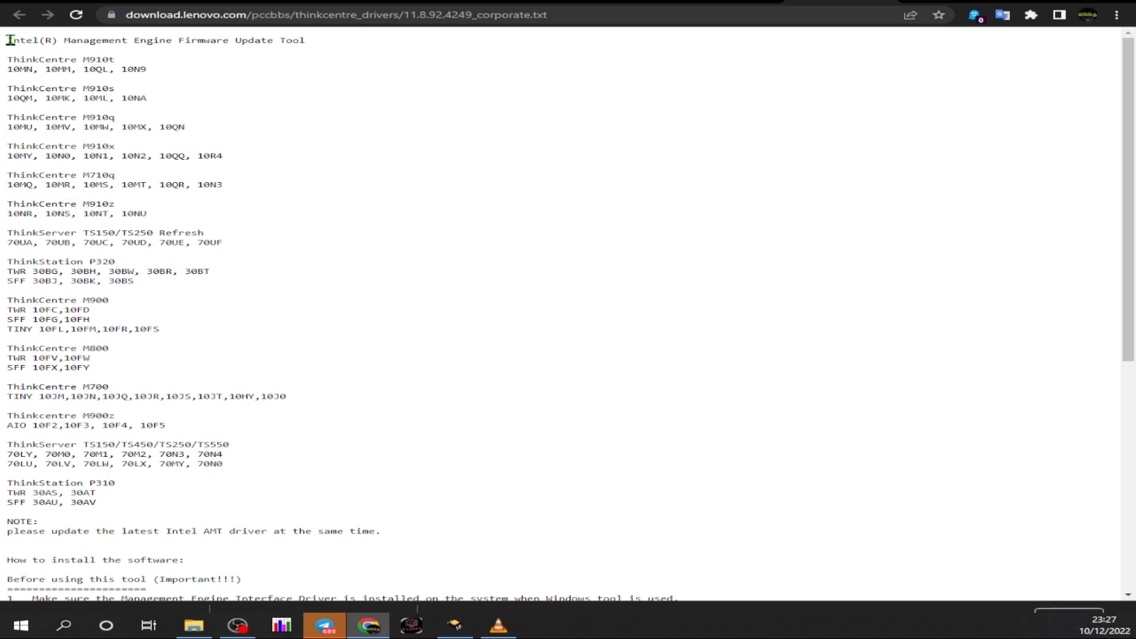
pyautogui.moveTo(12, 40); pyautogui.dragTo(154, 500)
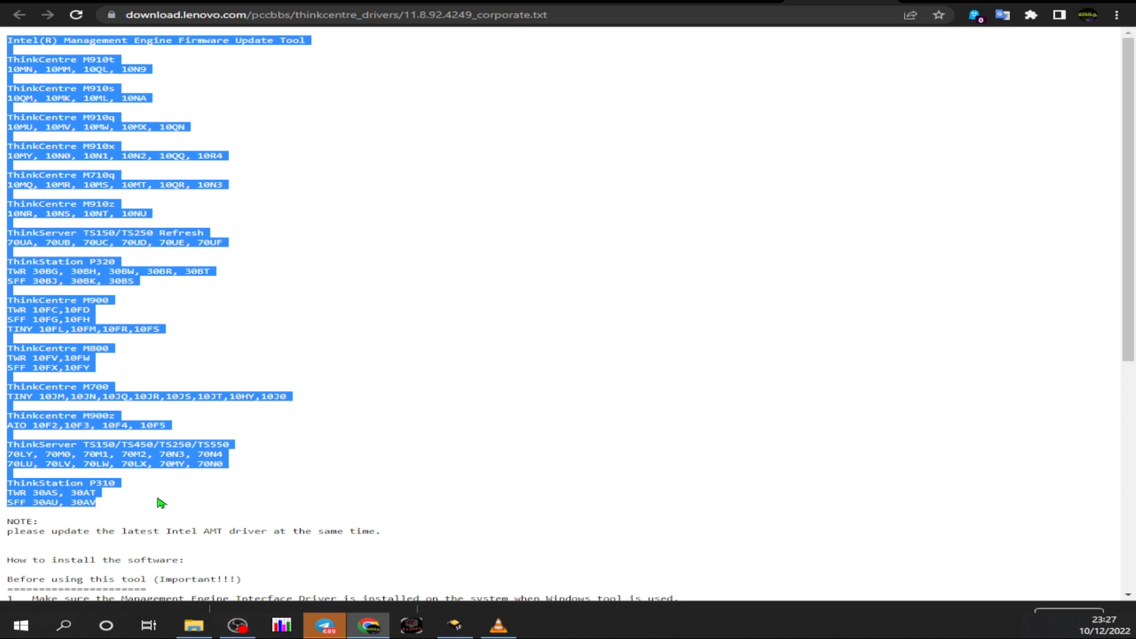
# Download 11.8.92.4249_corporate.exe from the Lenovo page into a new folder named "ME EXE" inside the requester's folder
pyautogui.click(889, 1)
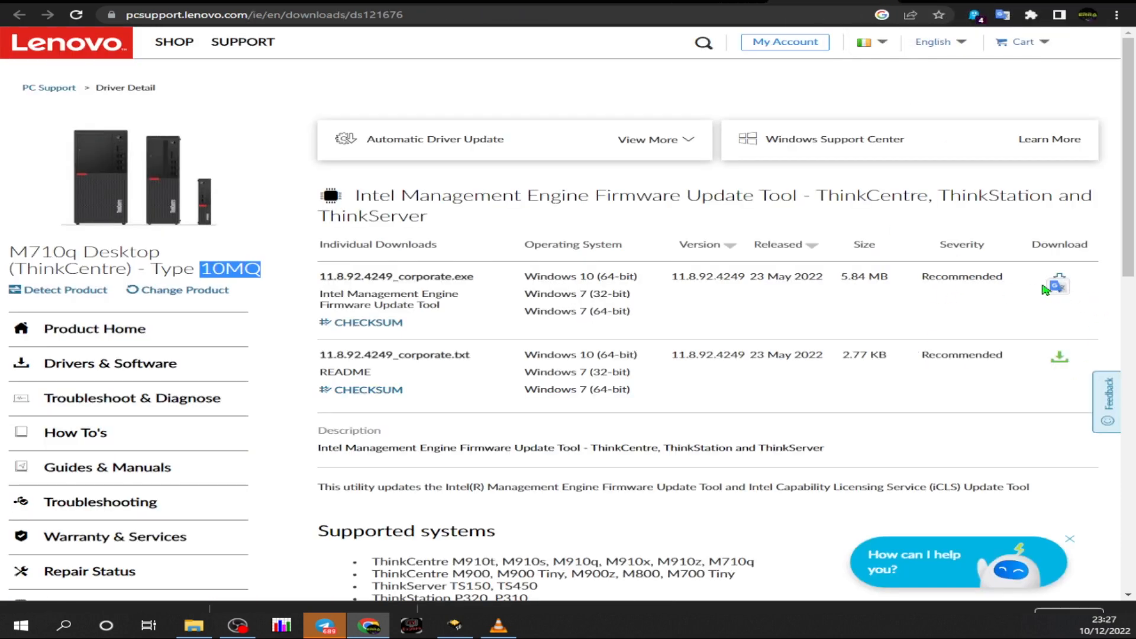
pyautogui.click(1059, 282)
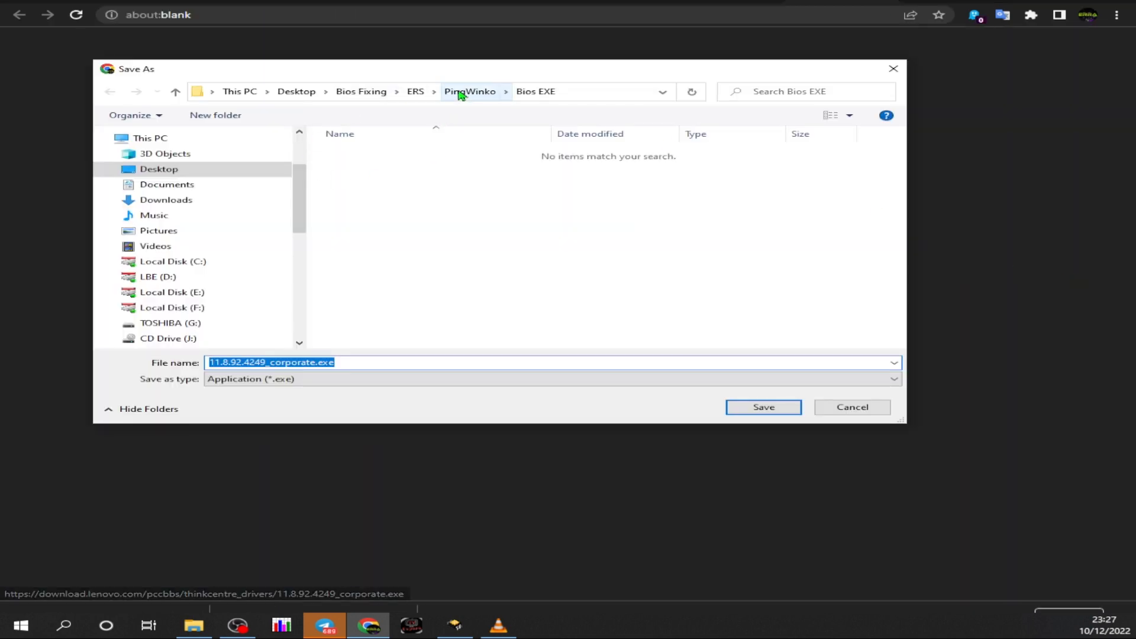
pyautogui.click(461, 93)
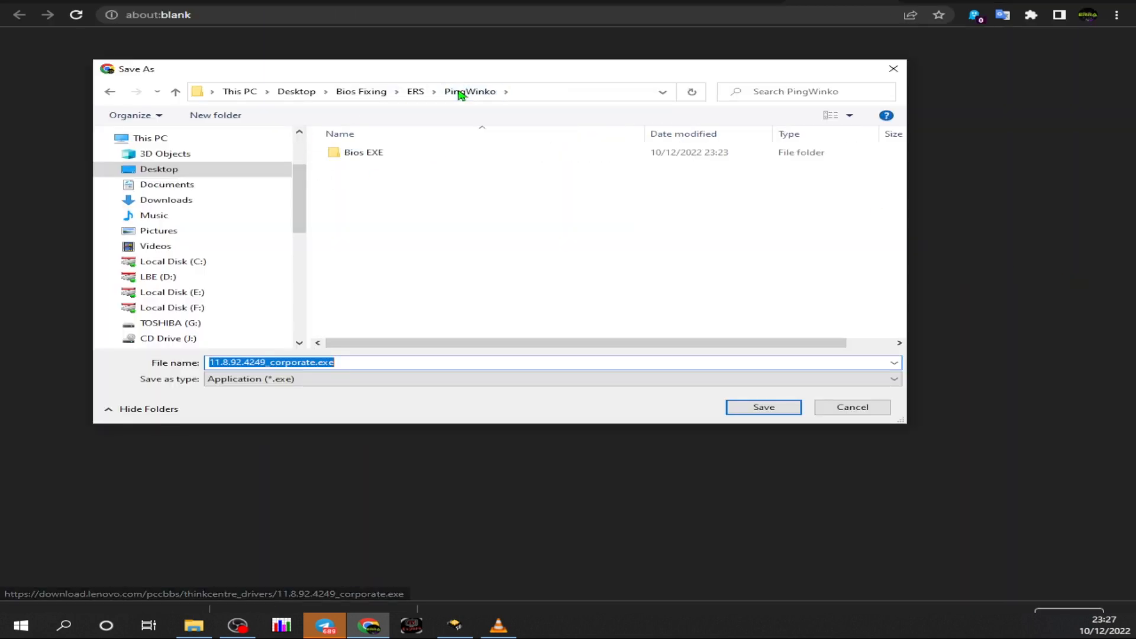
pyautogui.click(216, 115)
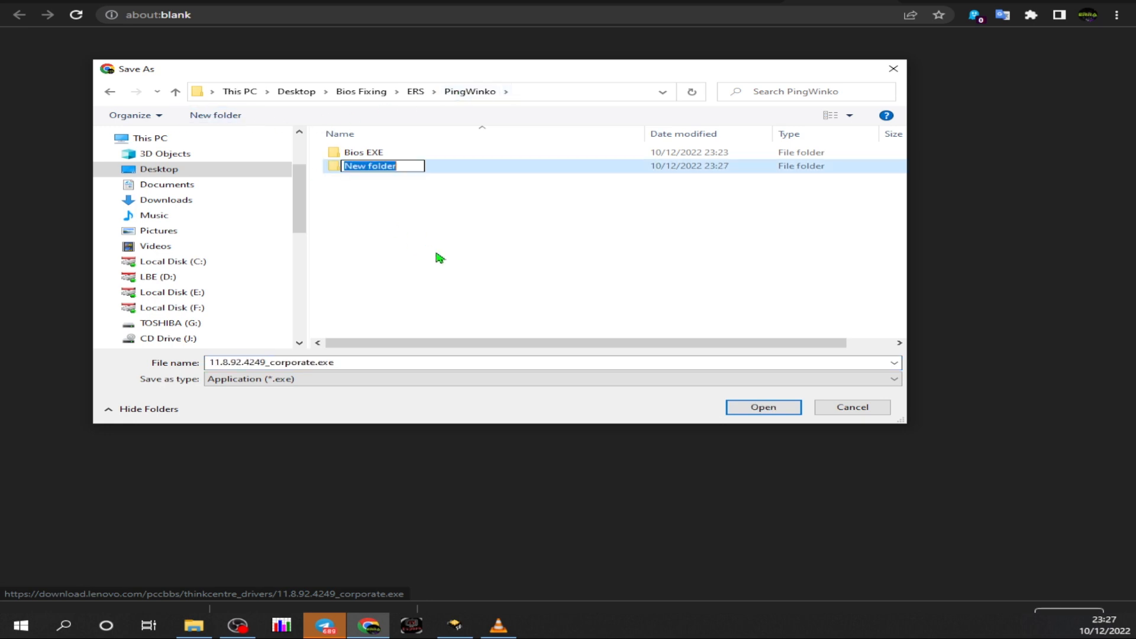
pyautogui.write('ME ')
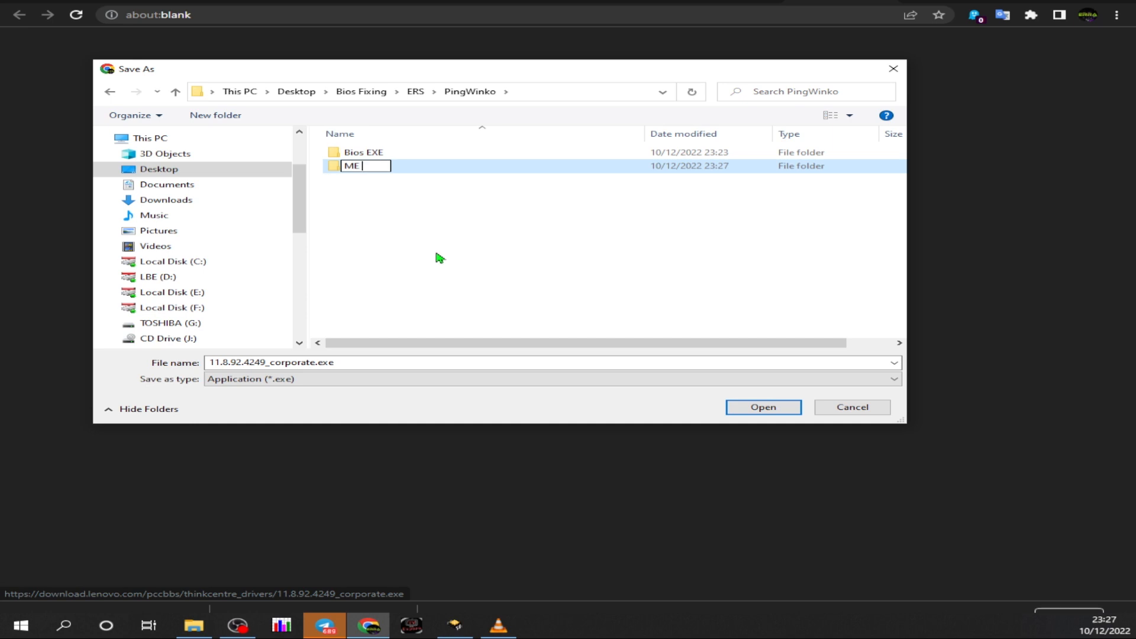
pyautogui.write('EXE')
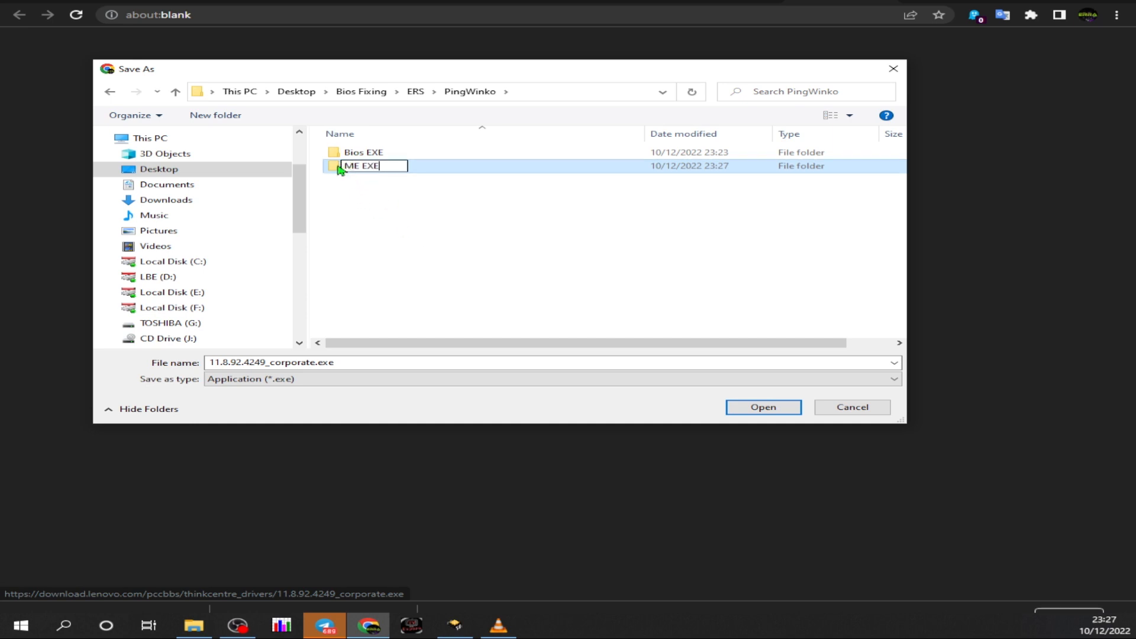
pyautogui.press('Return')
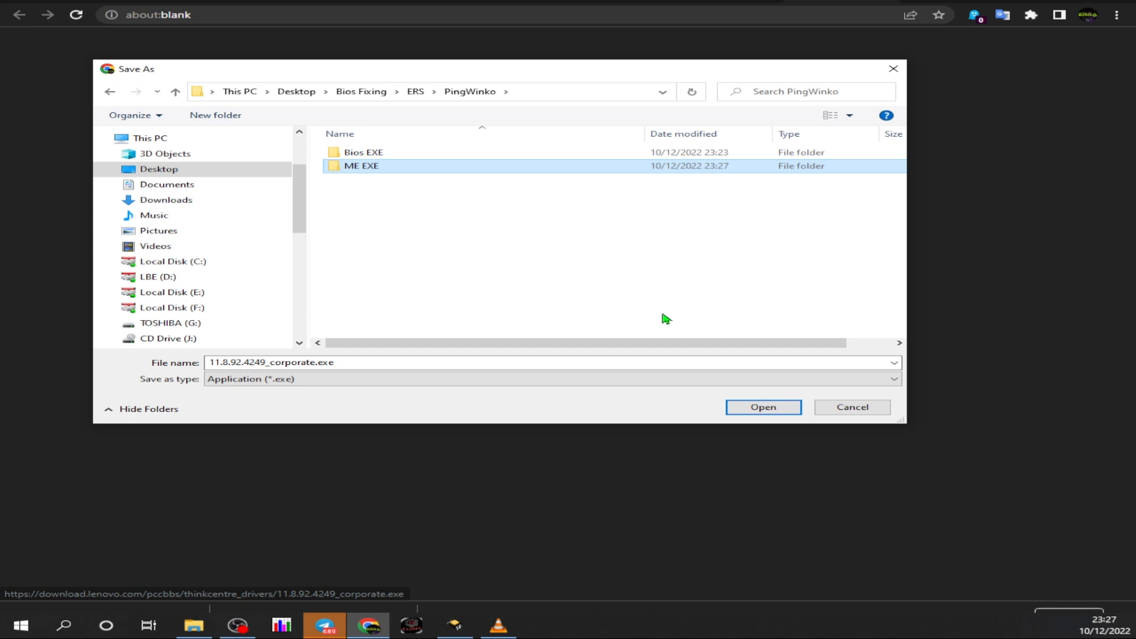
pyautogui.click(762, 413)
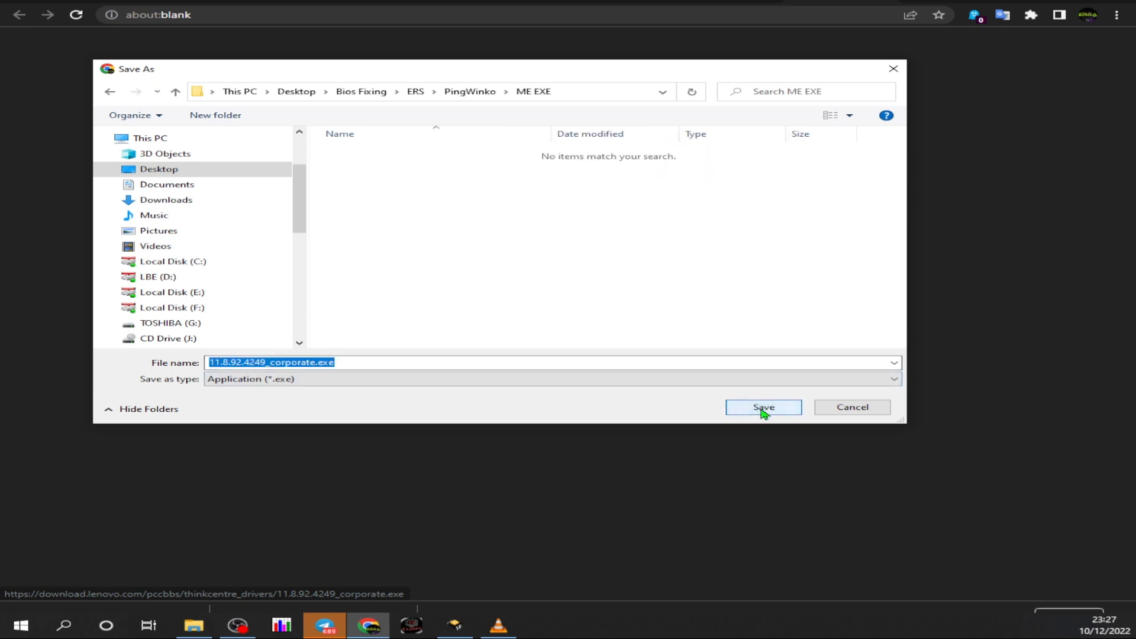
pyautogui.click(763, 408)
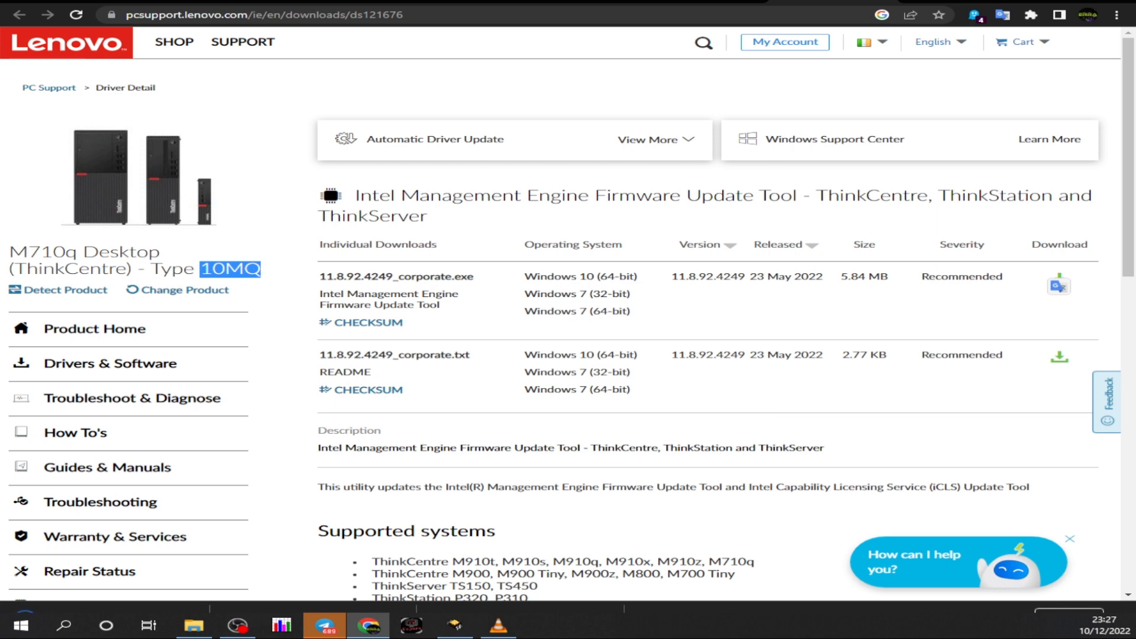
# Open the ME EXE folder, launch InnoExtractor and load 11.8.92.4249_corporate.exe into it
pyautogui.click(207, 629)
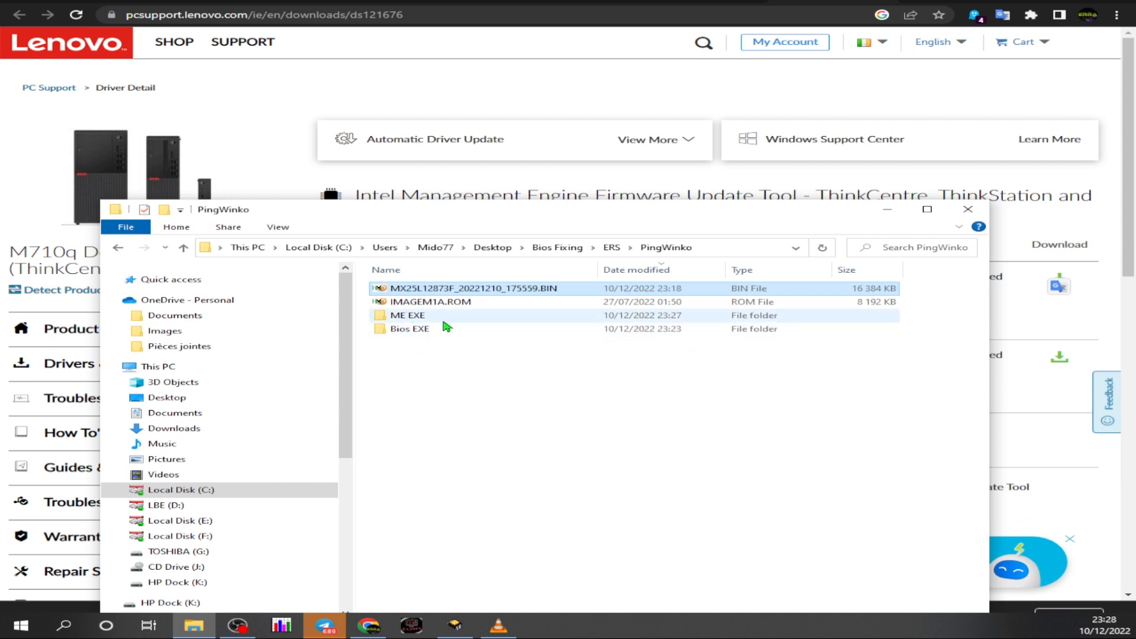
pyautogui.doubleClick(401, 321)
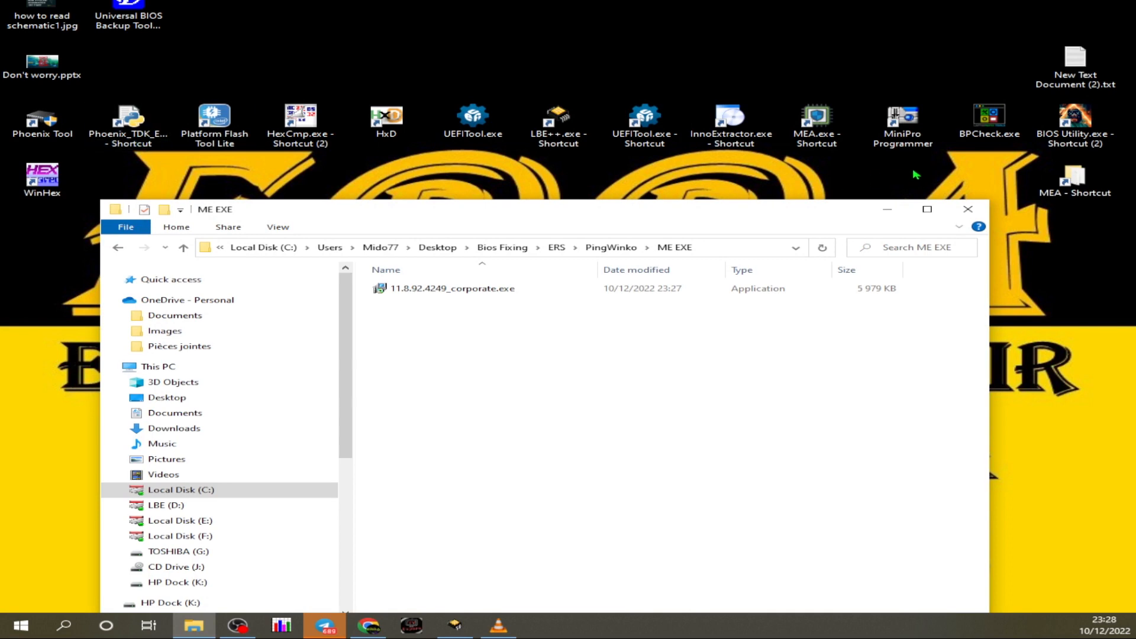
pyautogui.doubleClick(732, 122)
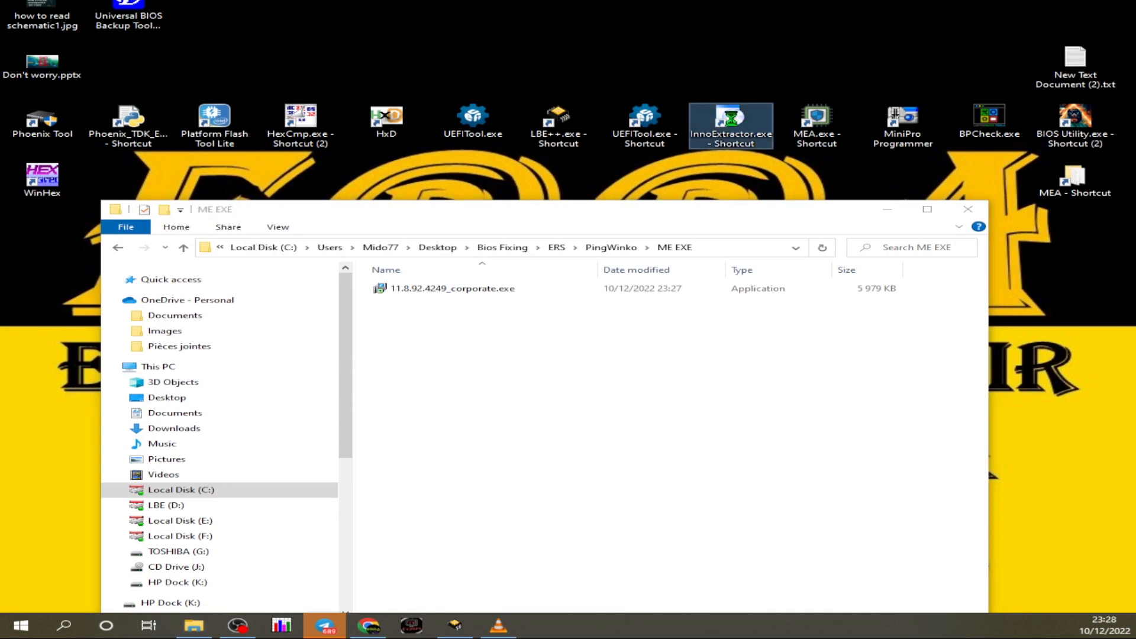
pyautogui.click(658, 501)
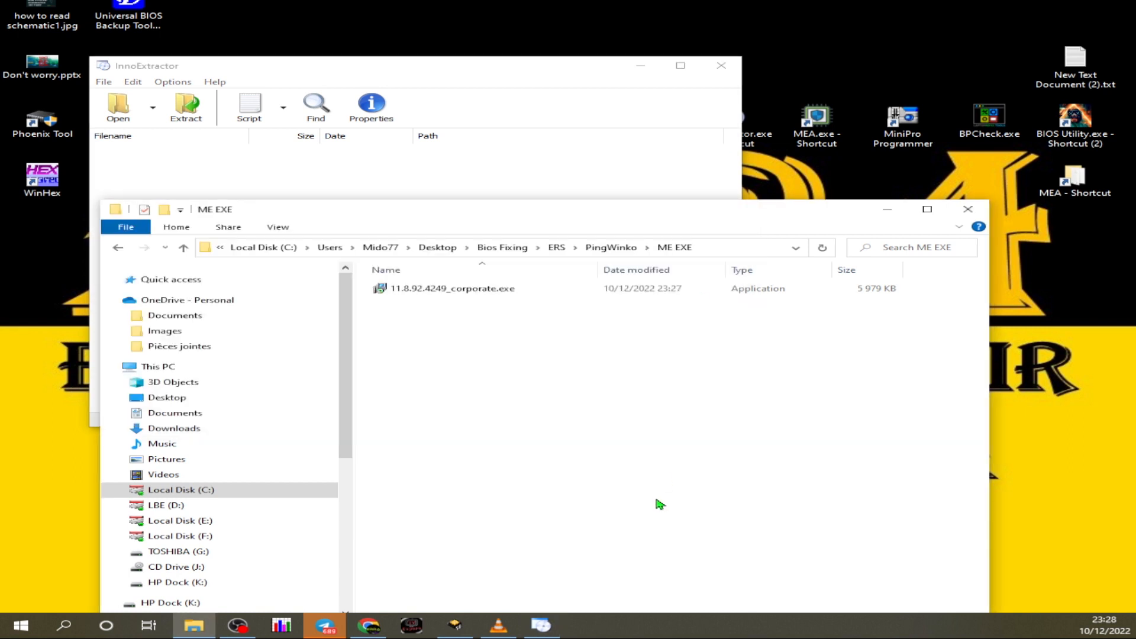
pyautogui.click(443, 290)
pyautogui.moveTo(443, 290); pyautogui.dragTo(411, 176)
pyautogui.click(454, 69)
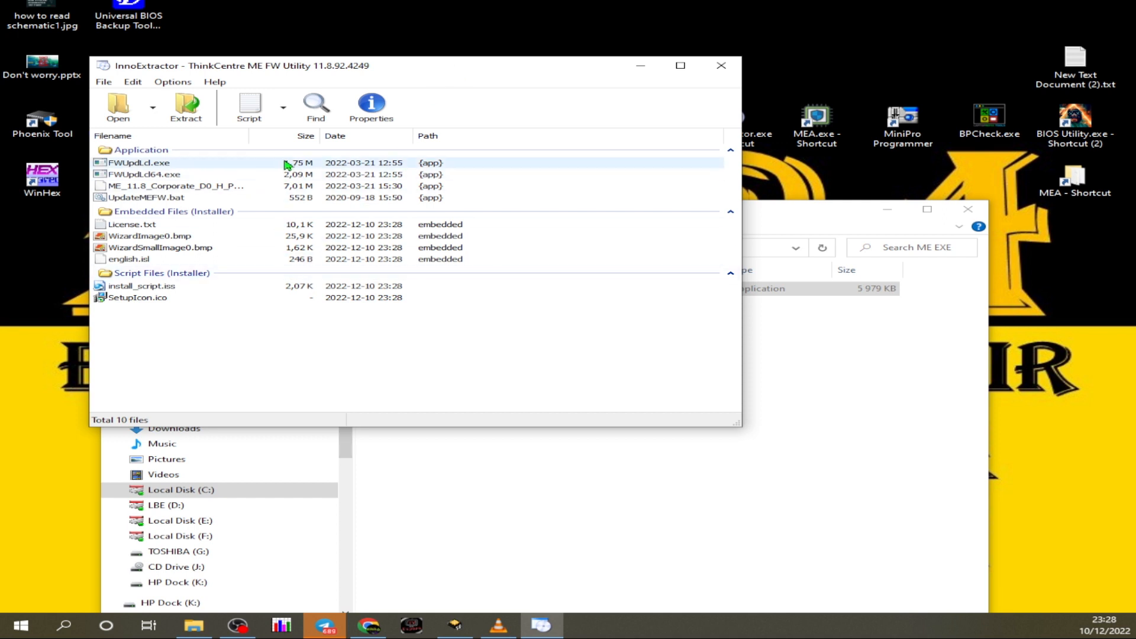
# Extract ME_11.8_Corporate_D0_H_Production.bin into the ME EXE folder, open the extracted {app} folder and close InnoExtractor
pyautogui.moveTo(248, 134); pyautogui.dragTo(412, 131)
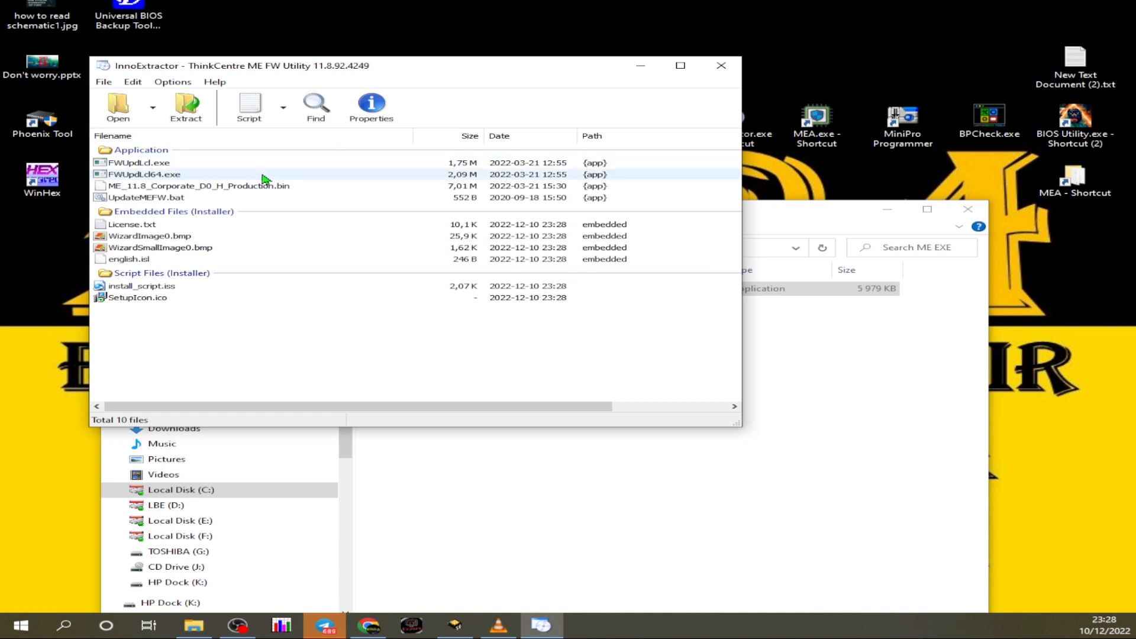
pyautogui.click(240, 187)
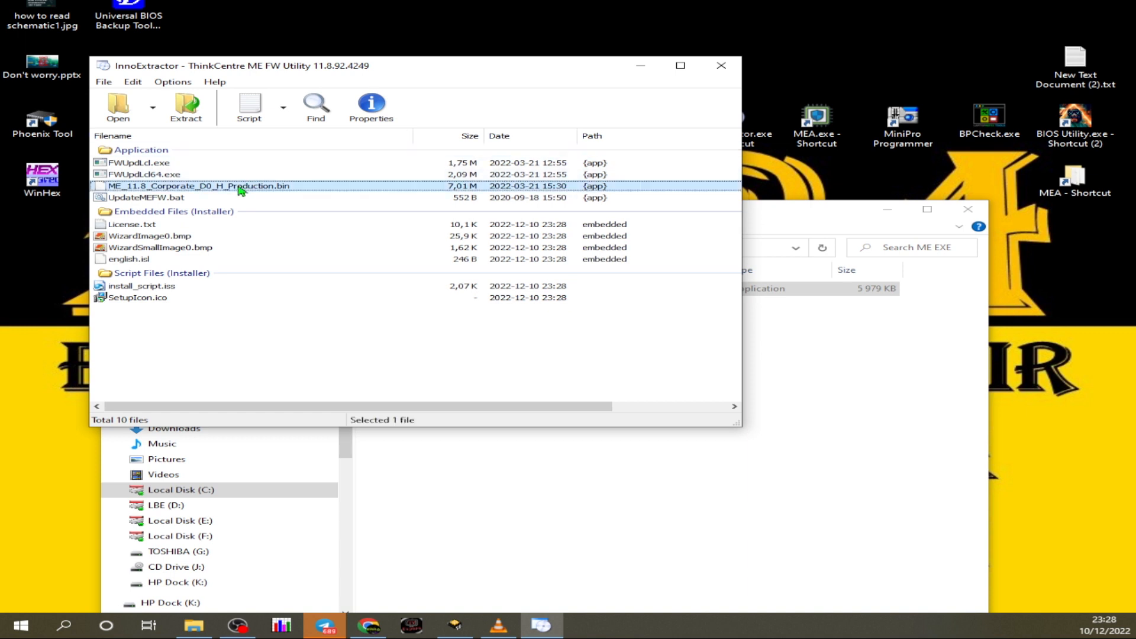
pyautogui.moveTo(239, 190); pyautogui.dragTo(678, 547)
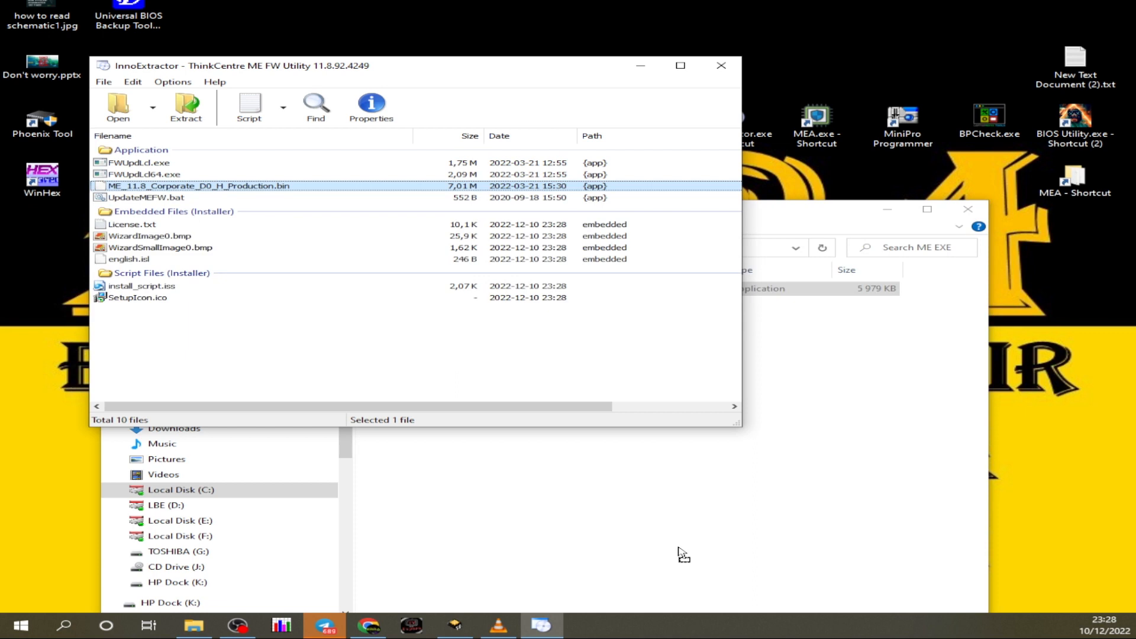
pyautogui.moveTo(680, 554); pyautogui.dragTo(680, 552)
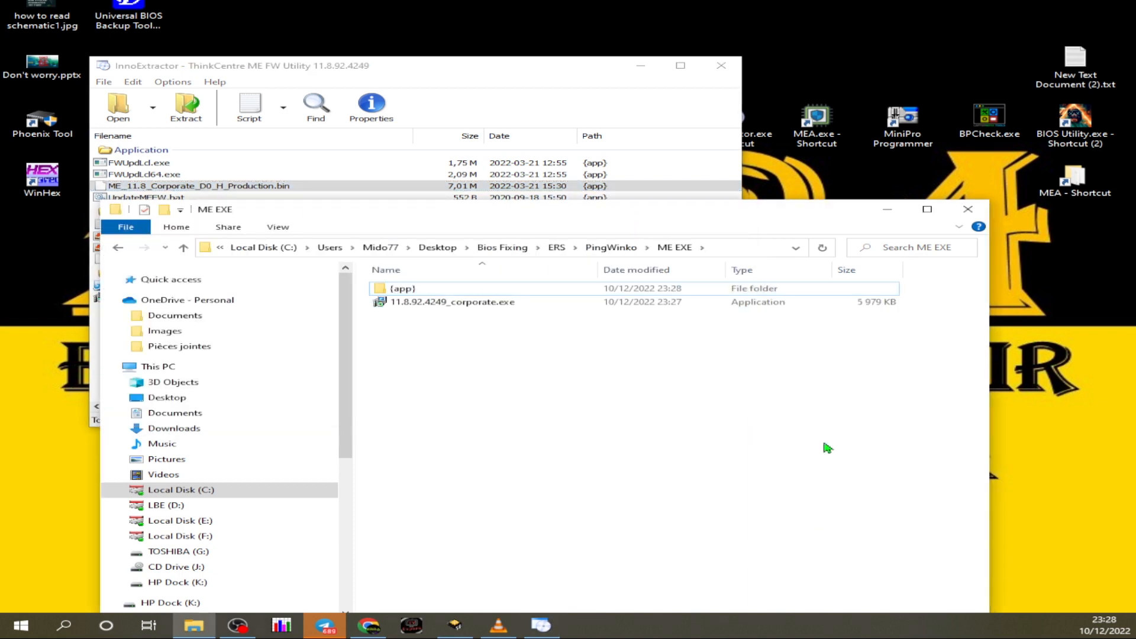
pyautogui.doubleClick(430, 290)
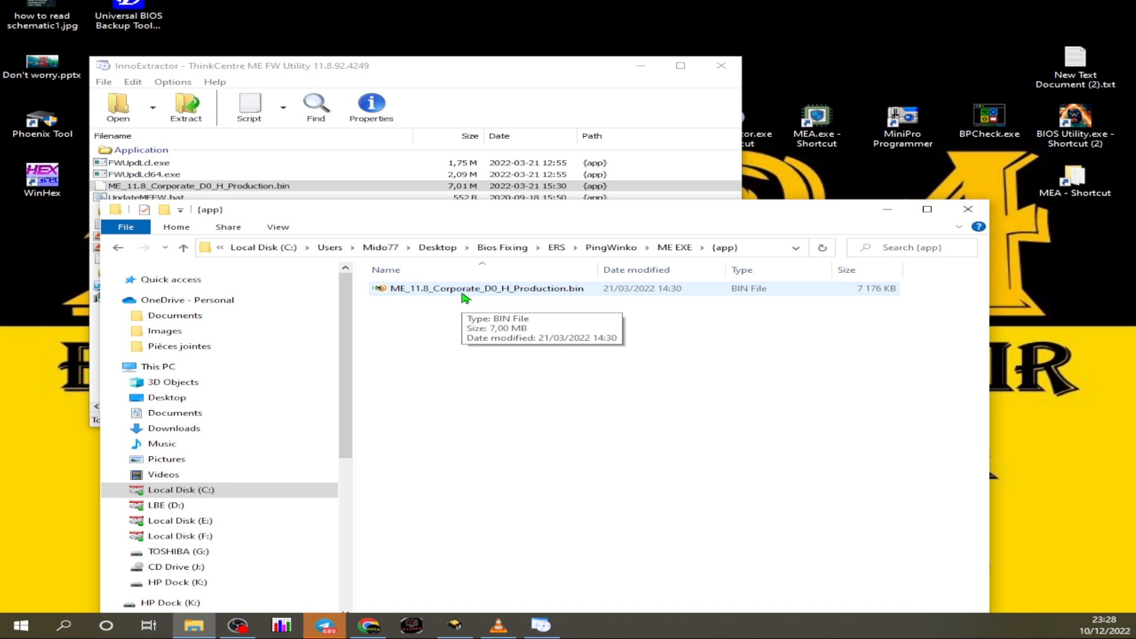
pyautogui.click(698, 65)
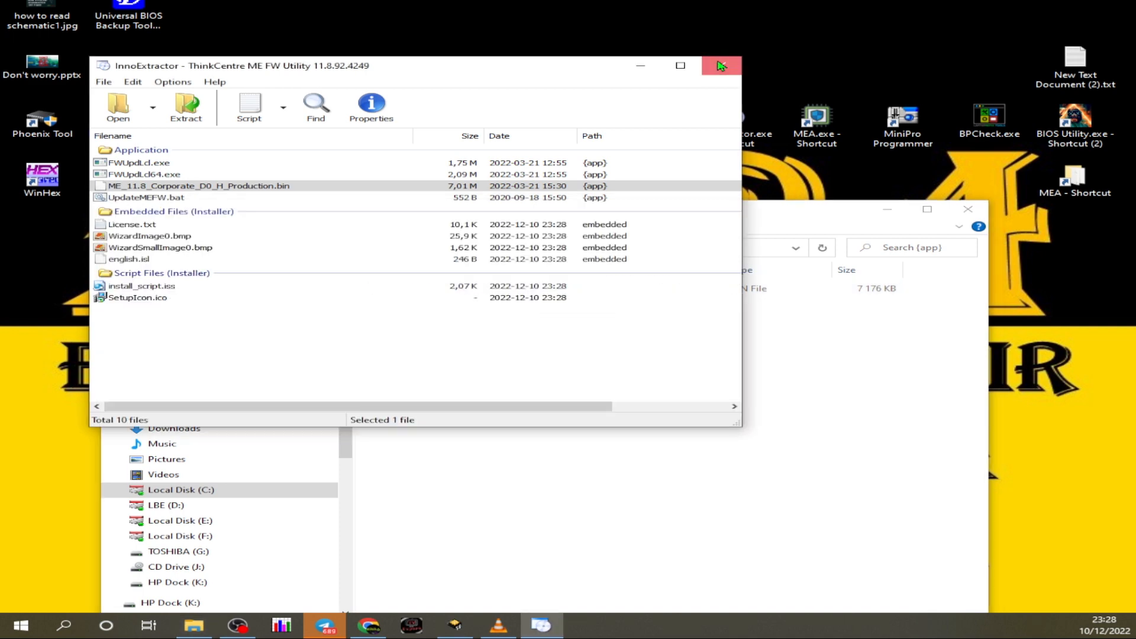
pyautogui.click(721, 65)
# Switch to LBE++ and open the Lenovo Tools BIOS extractor's source file selection at the Desktop folder
pyautogui.click(456, 627)
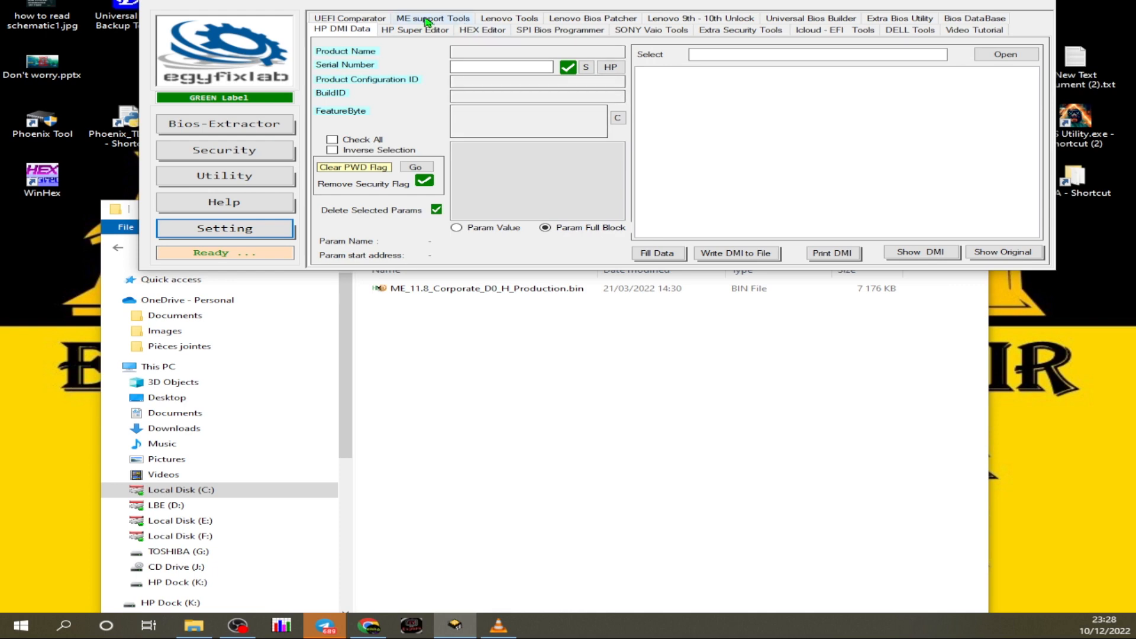
pyautogui.click(509, 18)
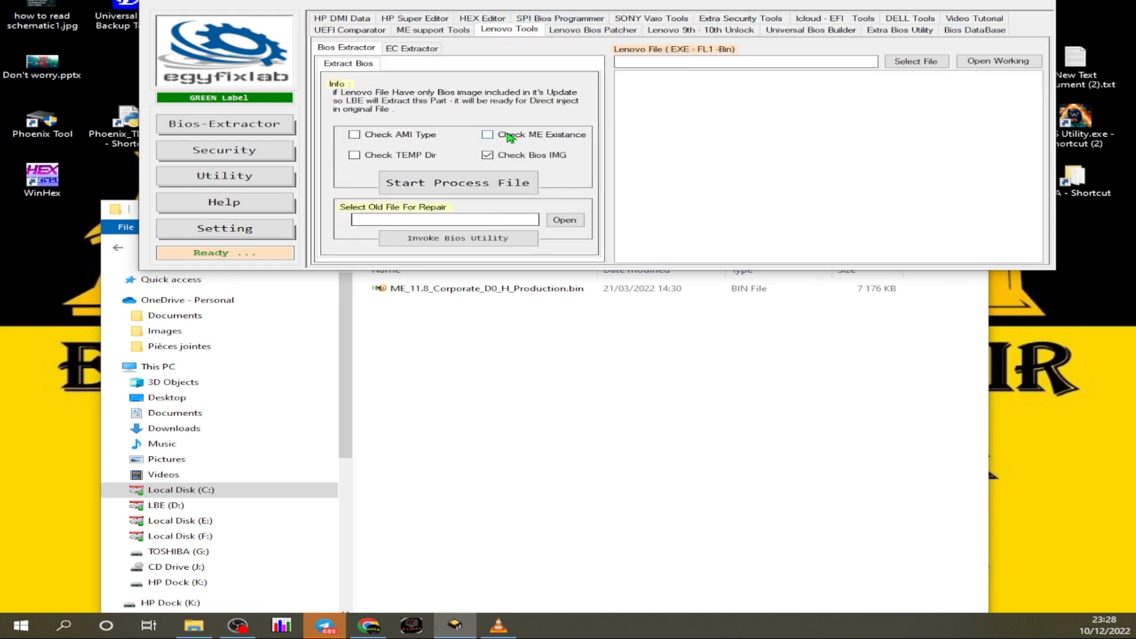
pyautogui.click(905, 62)
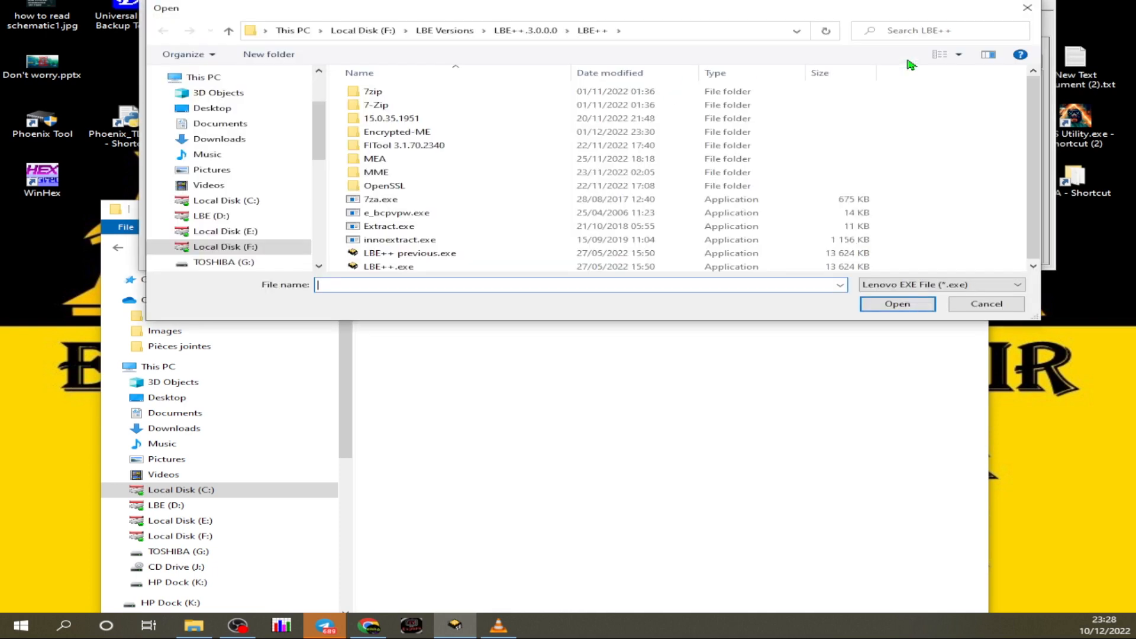
pyautogui.click(180, 108)
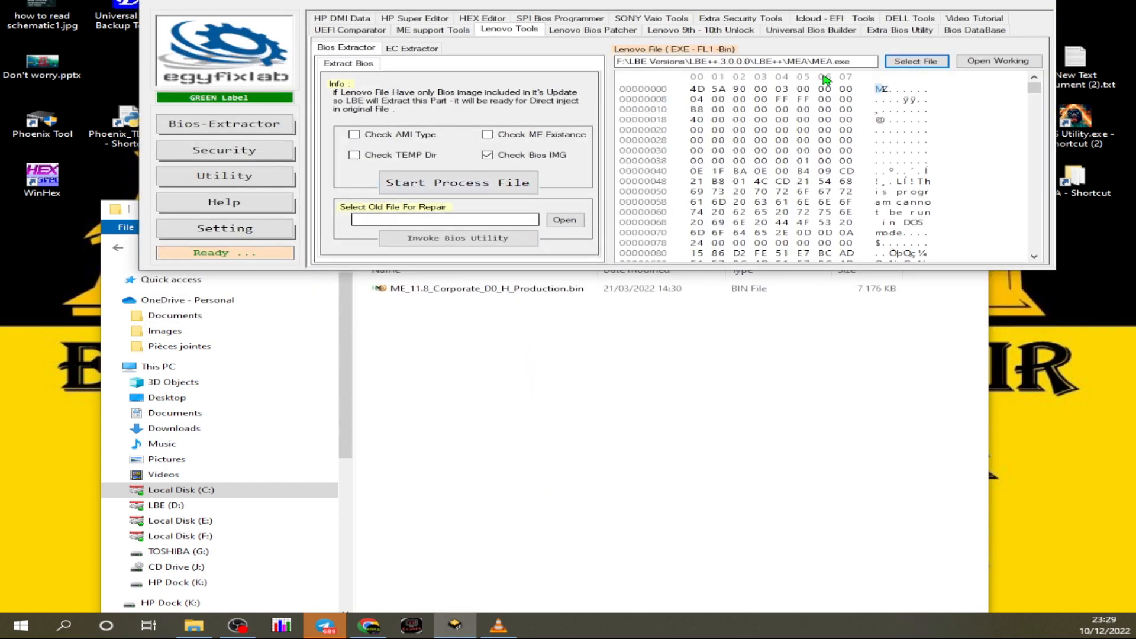
# Load 11.8.92.4249_corporate.exe from the ME EXE folder inside the requester's folder as the Lenovo BIOS extractor's source file
pyautogui.click(914, 62)
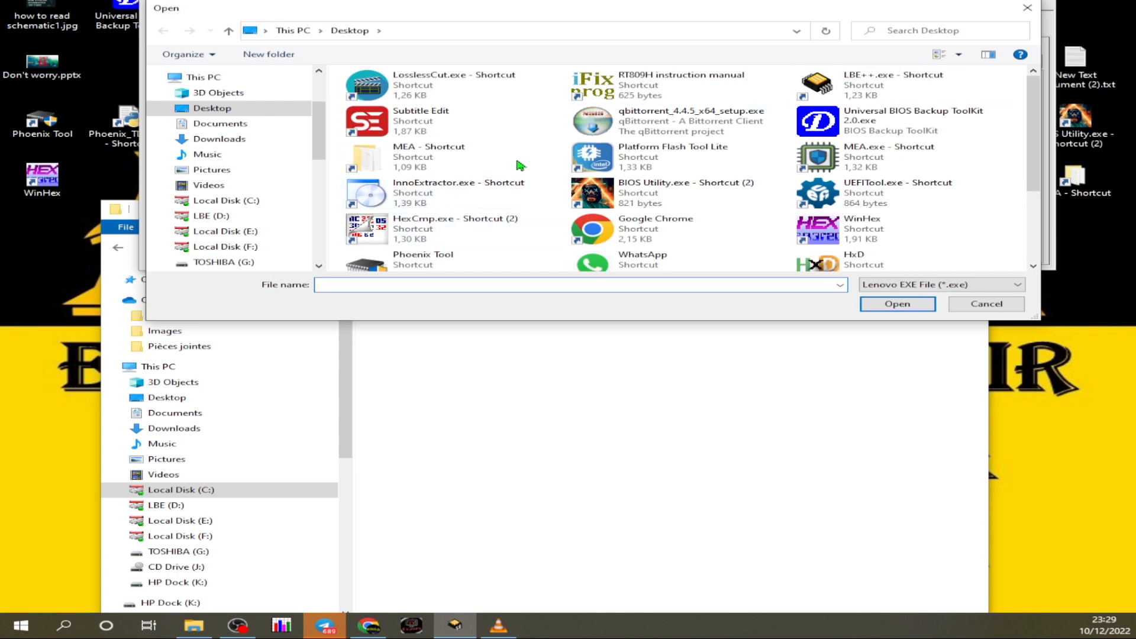
pyautogui.scroll(-2, 679, 167)
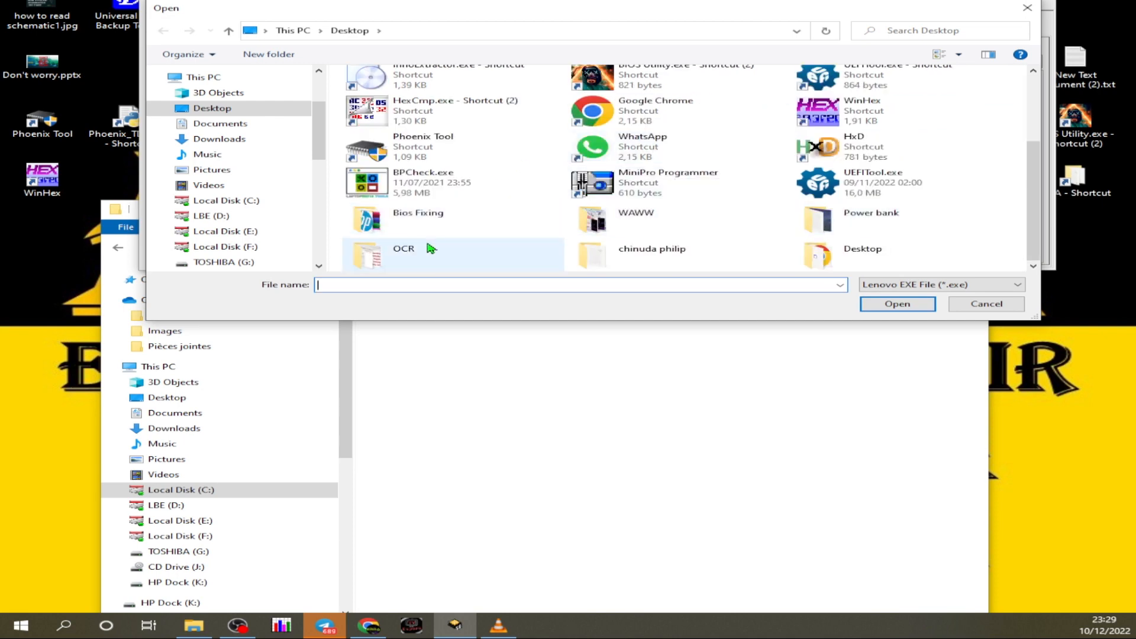
pyautogui.click(402, 224)
pyautogui.doubleClick(402, 224)
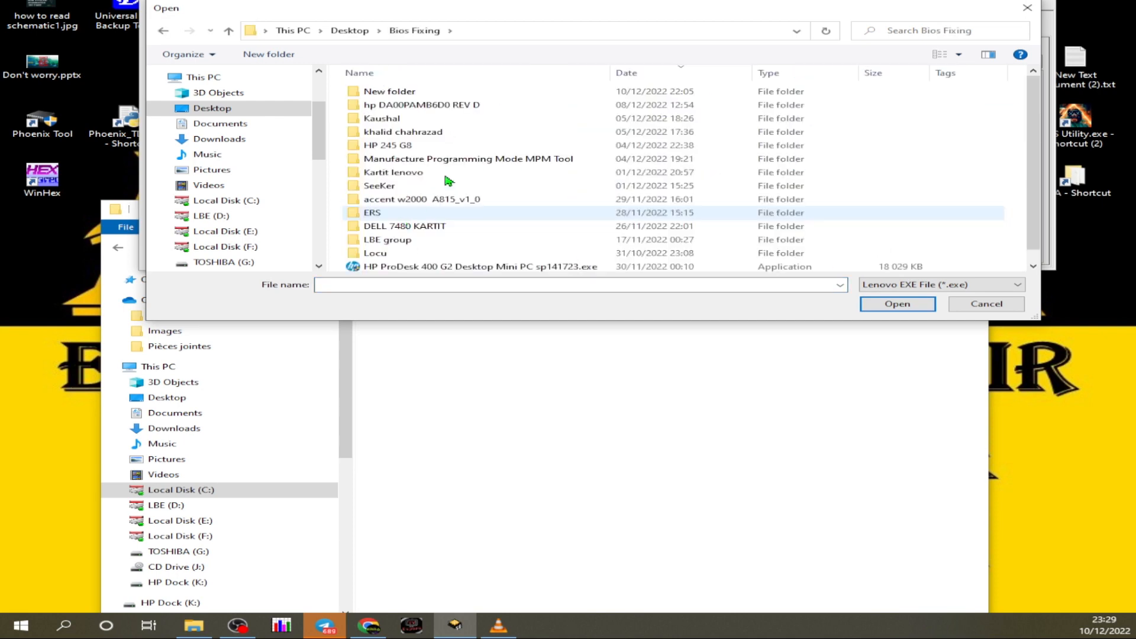
pyautogui.doubleClick(373, 214)
pyautogui.doubleClick(402, 98)
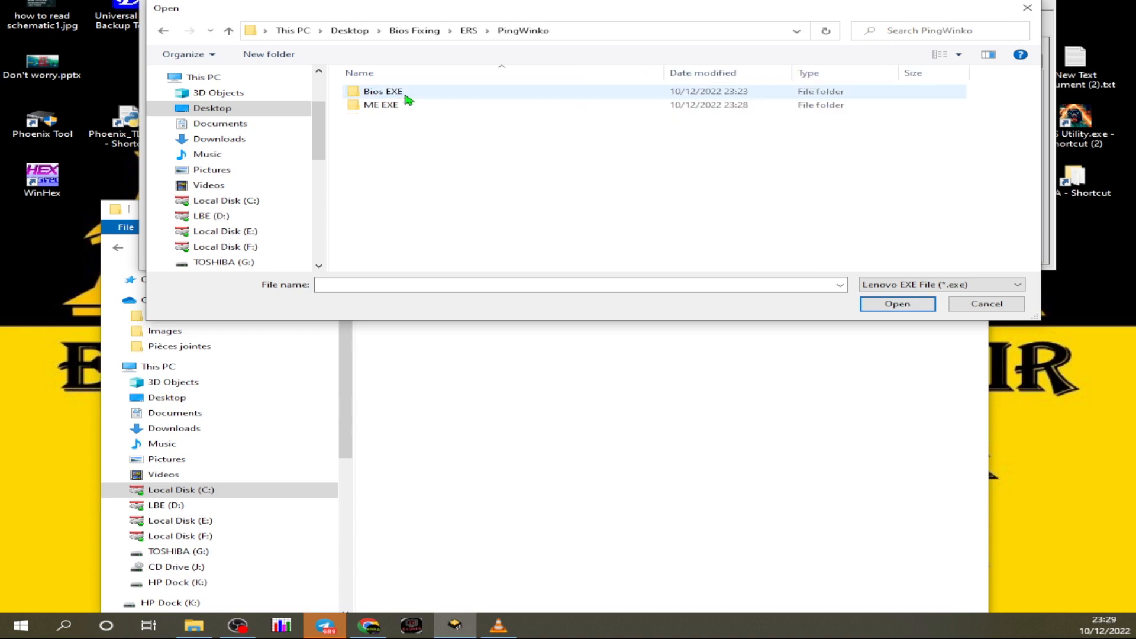
pyautogui.doubleClick(372, 107)
pyautogui.doubleClick(363, 107)
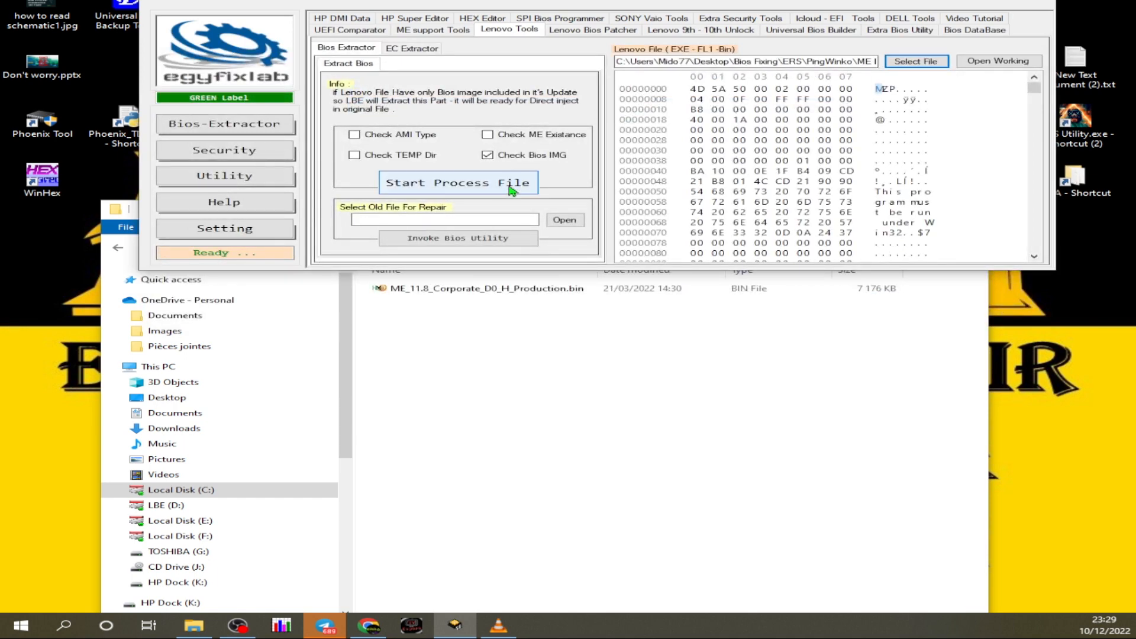
# Process the loaded file with only Check ME Existance enabled, open the ME EXE folder meanwhile, and decline UEFI BIOS image-only detection
pyautogui.click(489, 136)
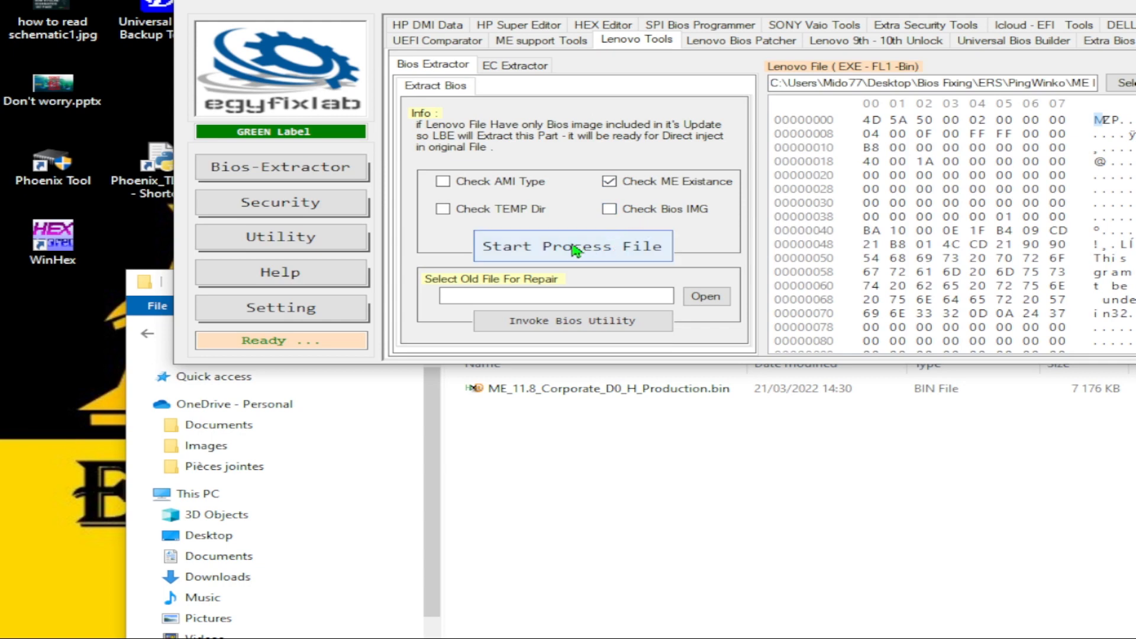
pyautogui.click(592, 246)
pyautogui.click(652, 599)
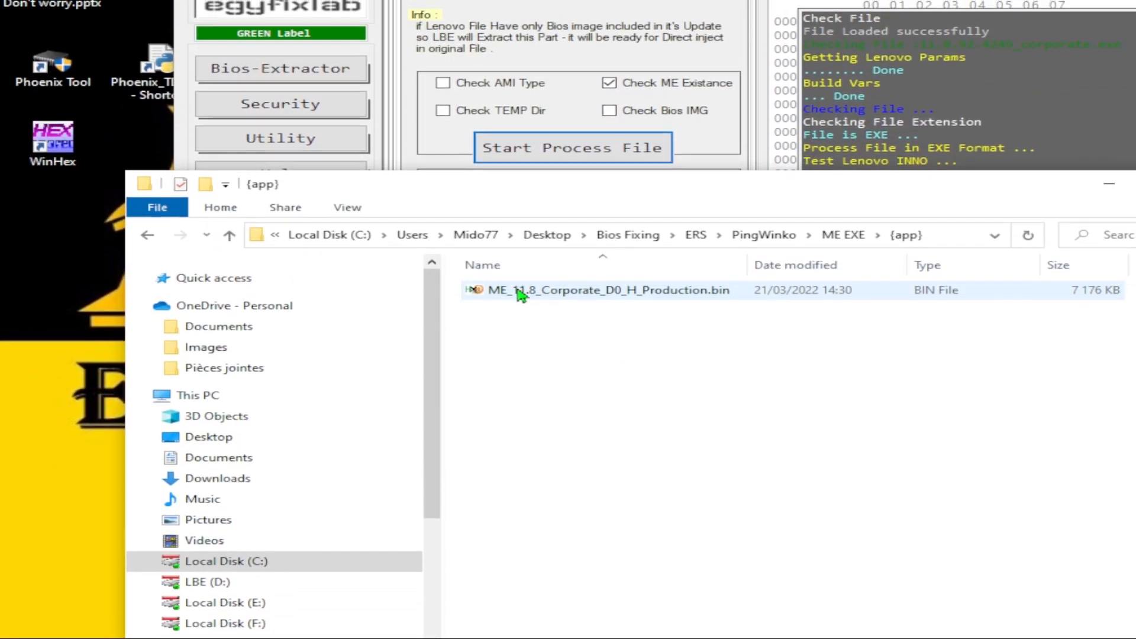
pyautogui.click(230, 261)
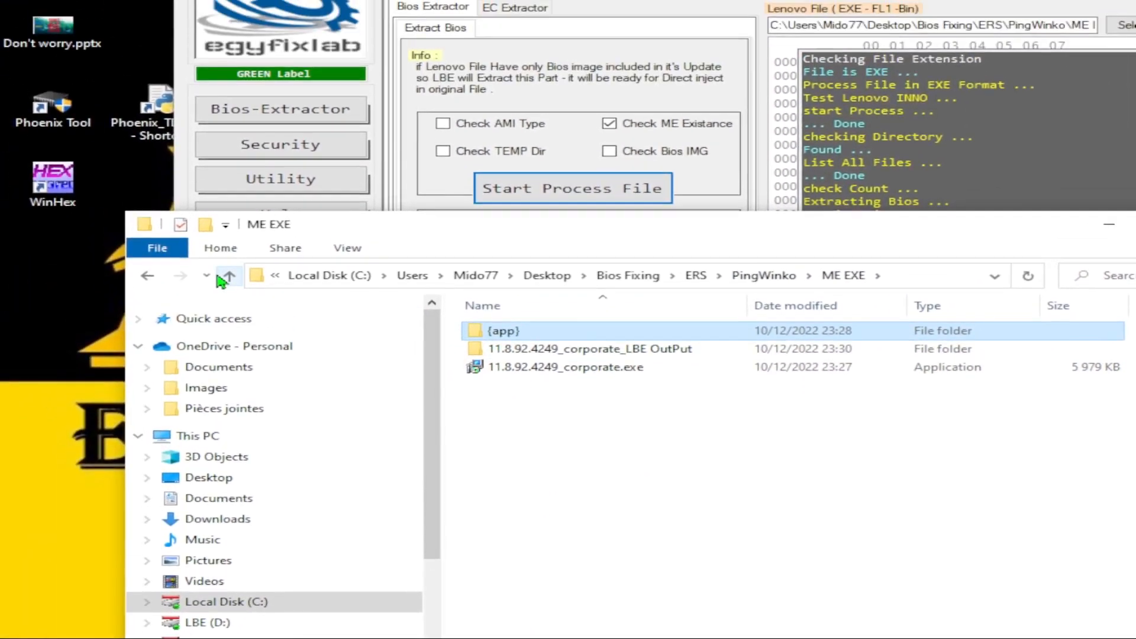
pyautogui.click(230, 287)
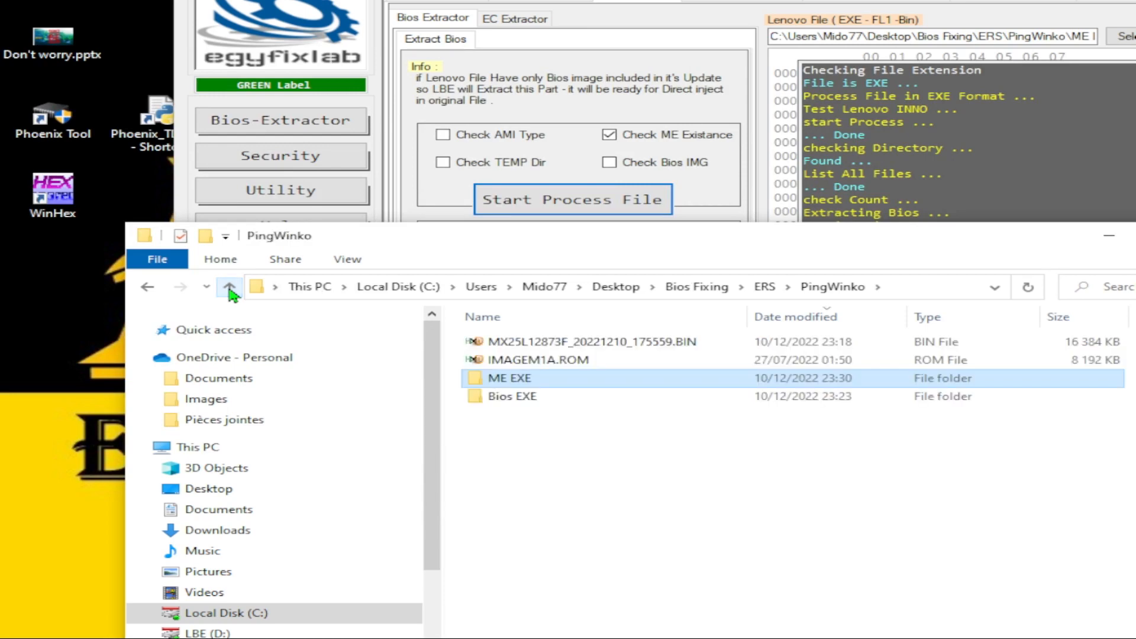
pyautogui.doubleClick(530, 378)
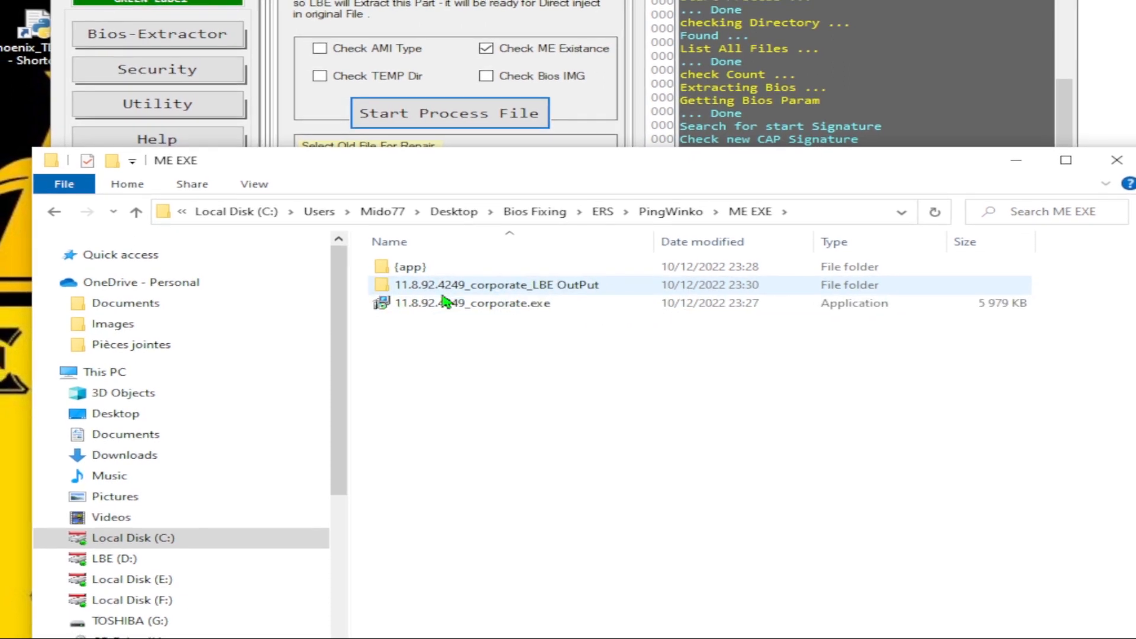
pyautogui.click(437, 305)
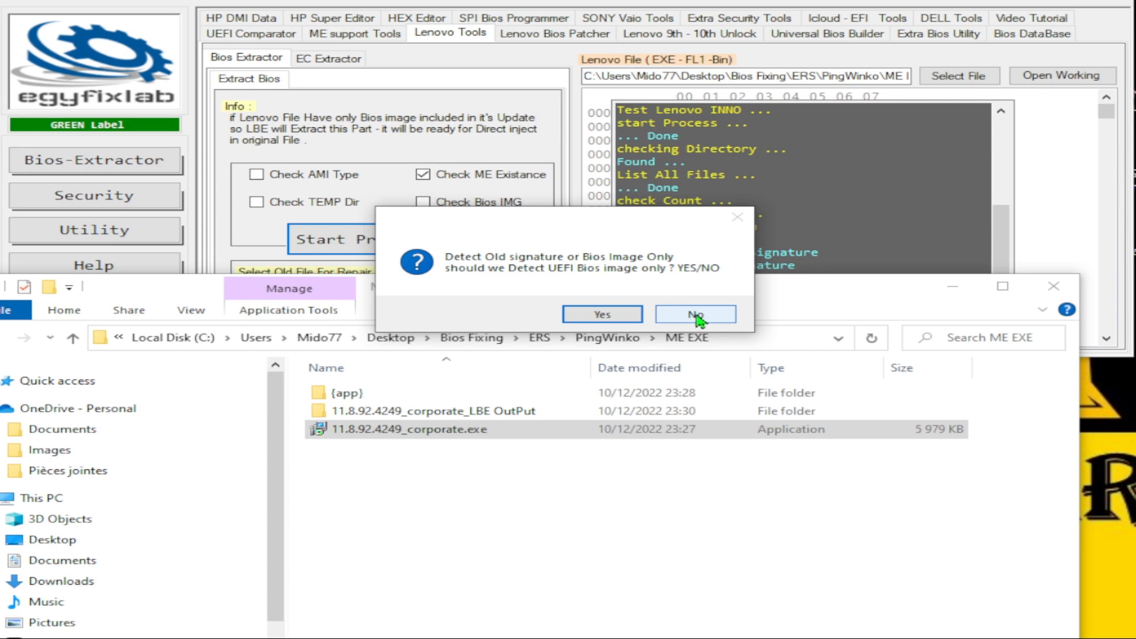
pyautogui.click(695, 314)
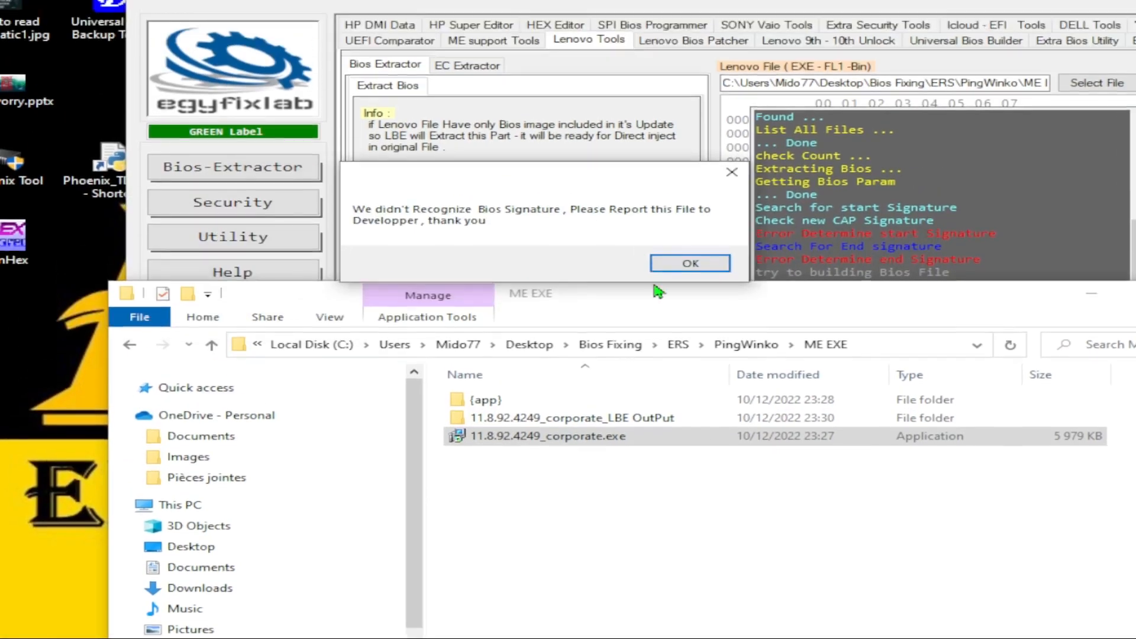
pyautogui.click(651, 175)
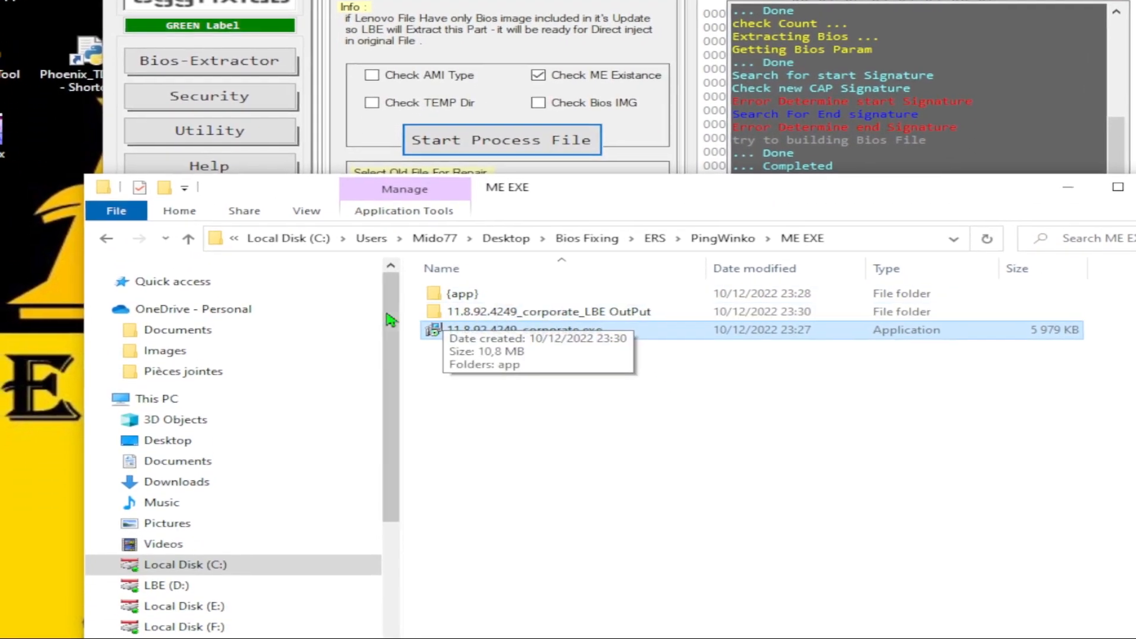
# Open ME_11.8_Corporate_D0_H_Production.bin from the app folder inside 11.8.92.4249_corporate_LBE OutPut in HxD
pyautogui.doubleClick(541, 309)
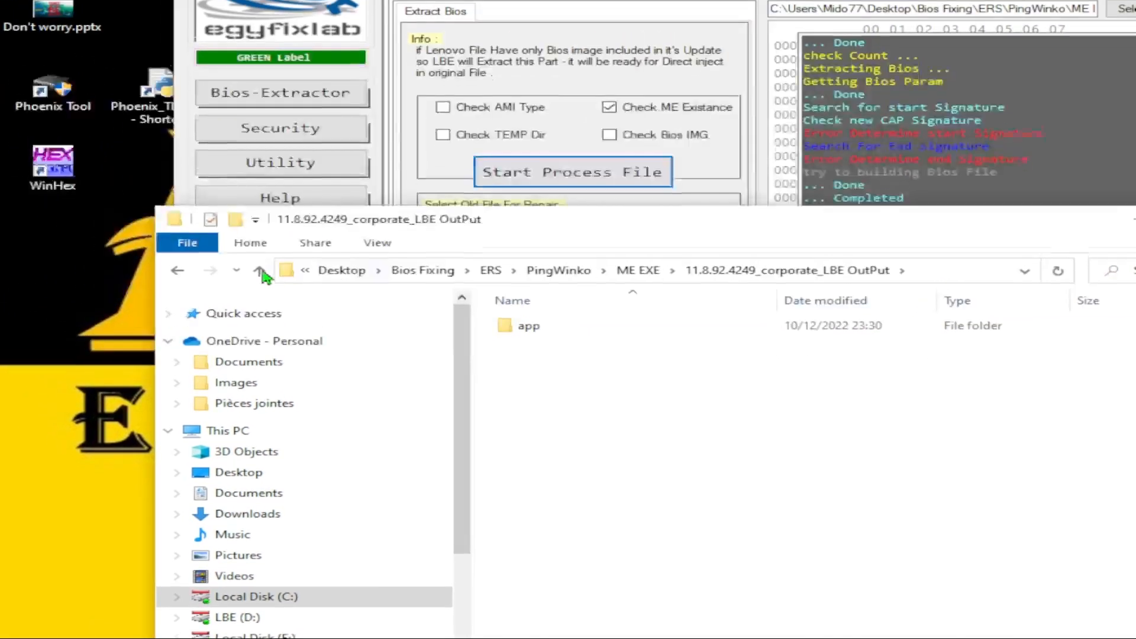
pyautogui.click(260, 271)
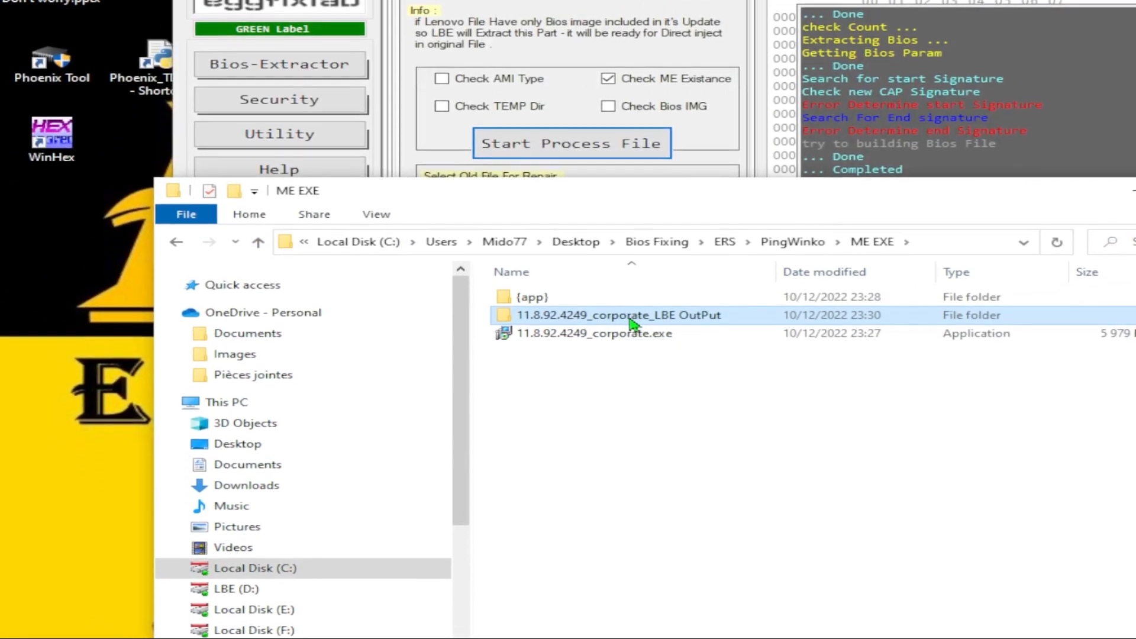
pyautogui.doubleClick(630, 353)
pyautogui.doubleClick(548, 296)
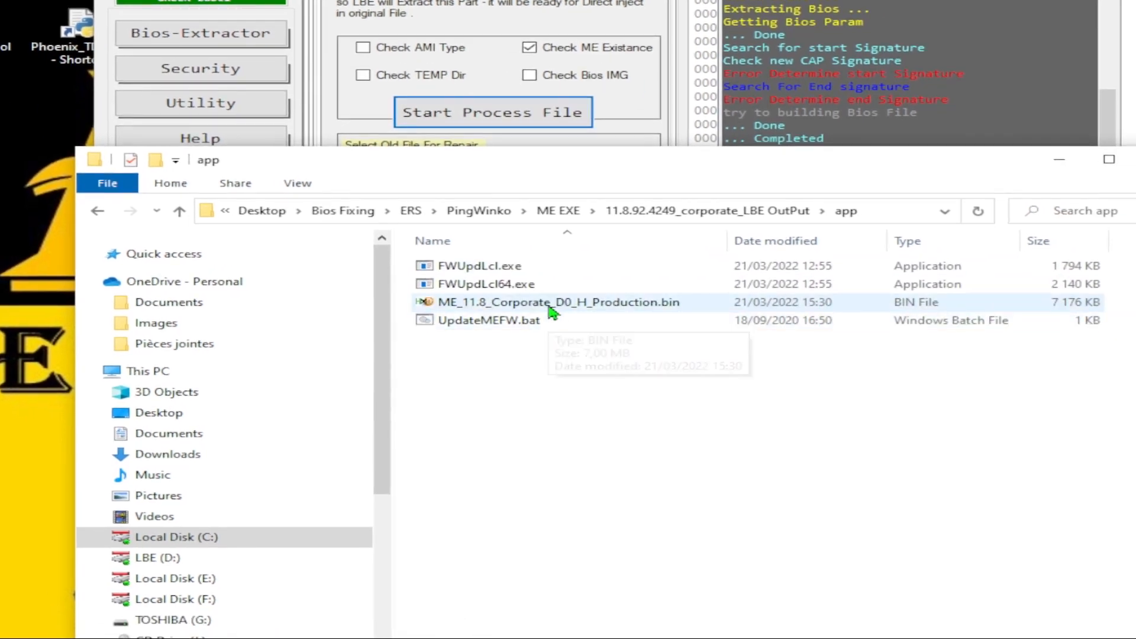
pyautogui.doubleClick(553, 308)
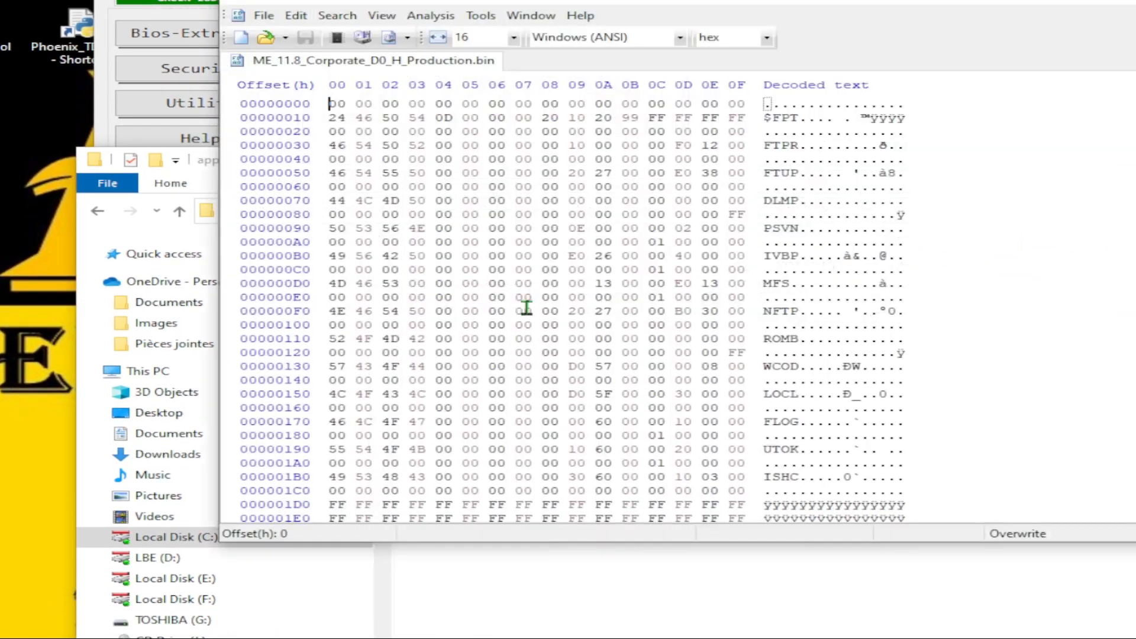
# Open the InnoExtractor copy of ME_11.8_Corporate_D0_H_Production.bin from the {app} folder in HxD as well
pyautogui.click(564, 607)
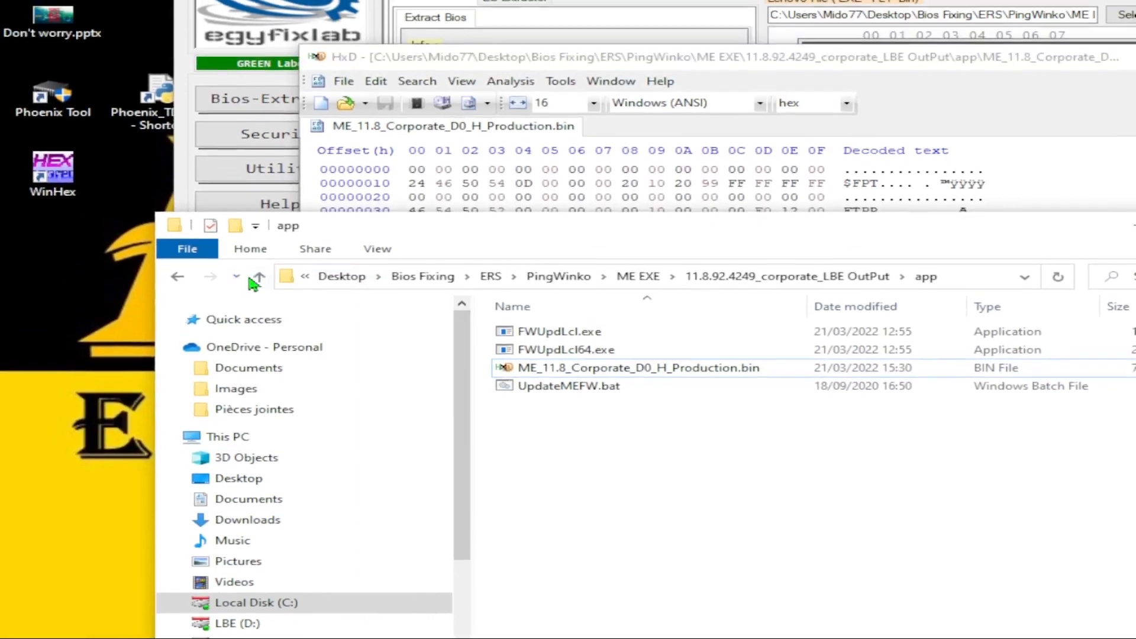
pyautogui.click(180, 212)
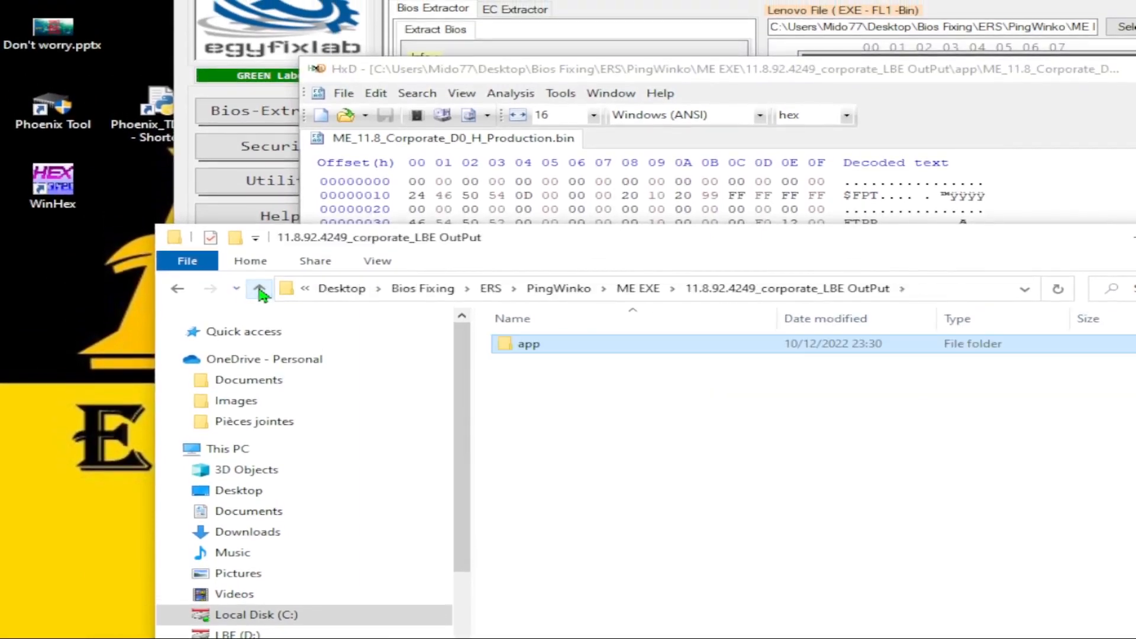
pyautogui.click(260, 289)
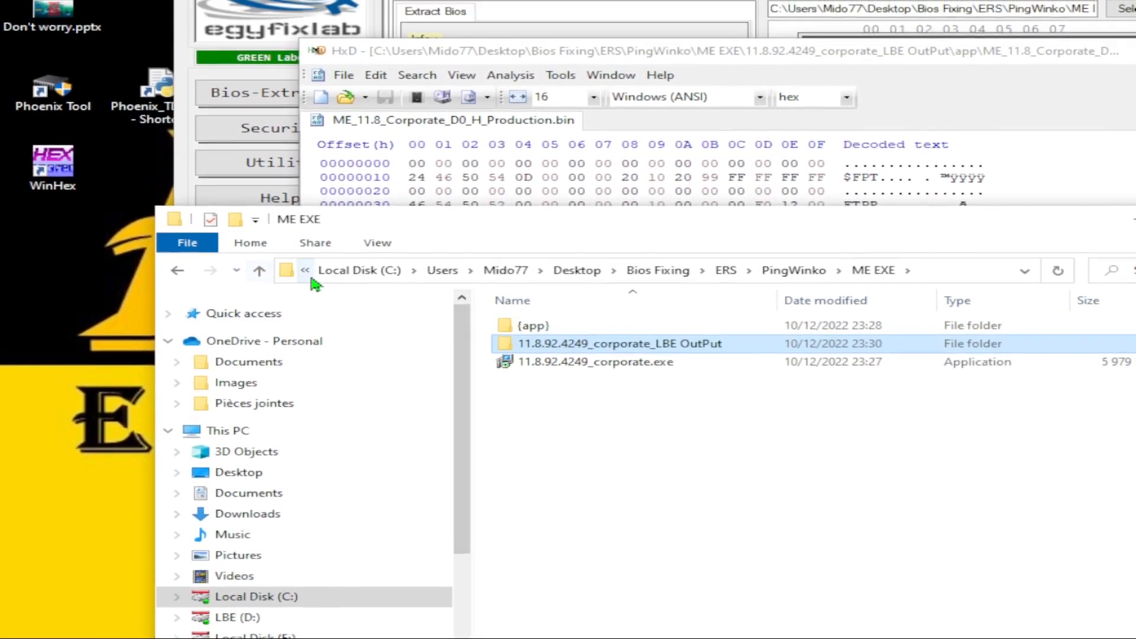
pyautogui.doubleClick(550, 321)
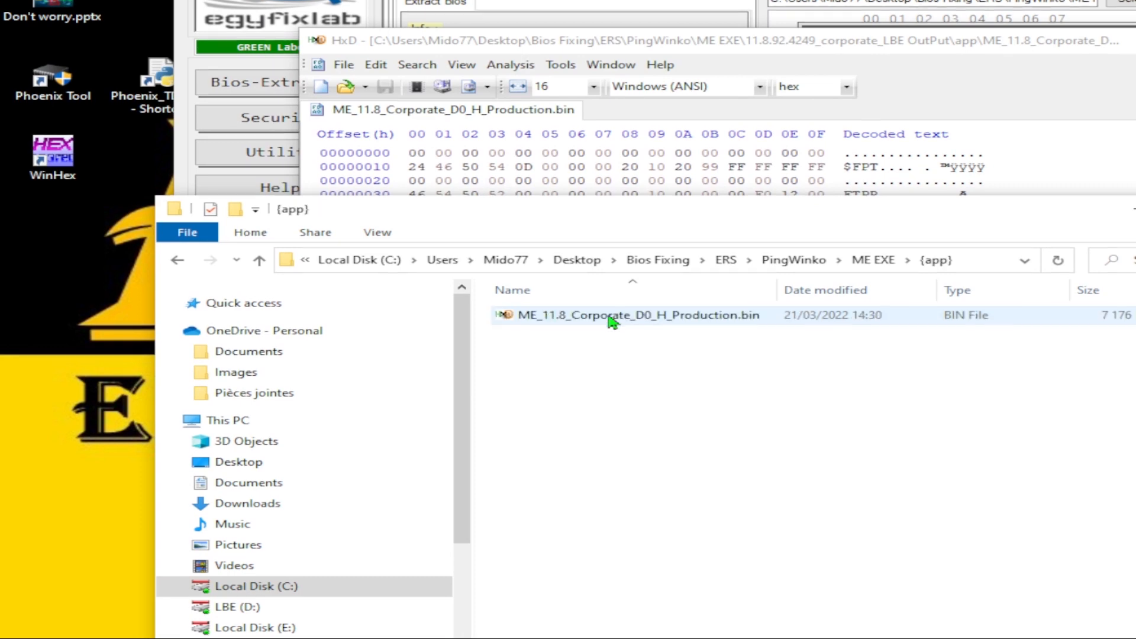
pyautogui.doubleClick(609, 322)
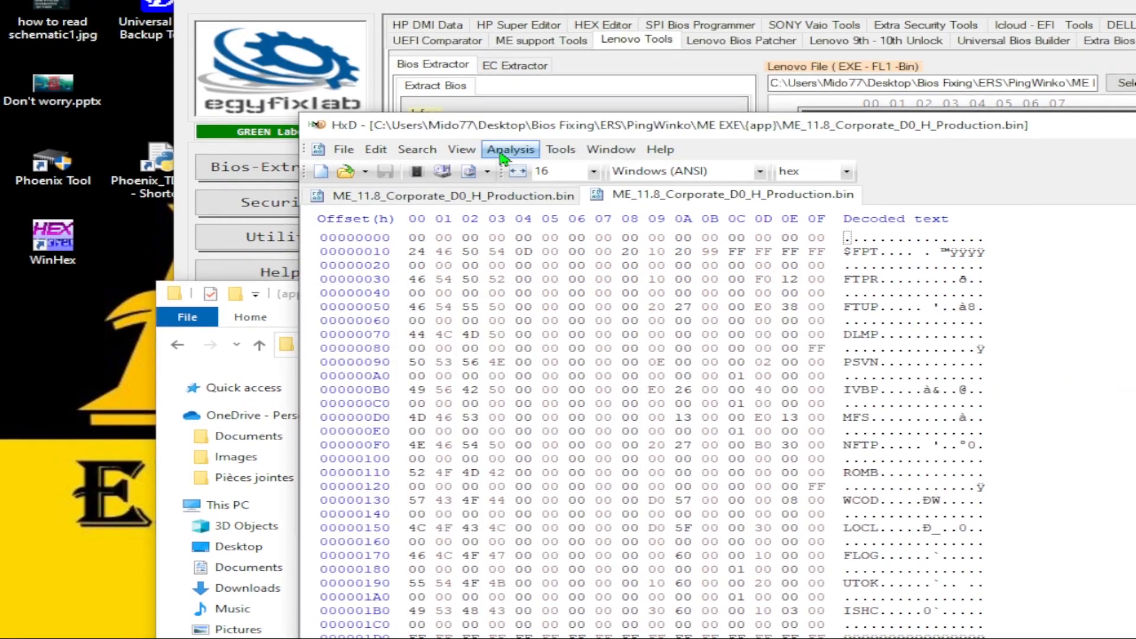
# Compare the two ME_11.8_Corporate_D0_H_Production.bin files in full, tiled vertically, and close HxD
pyautogui.click(506, 141)
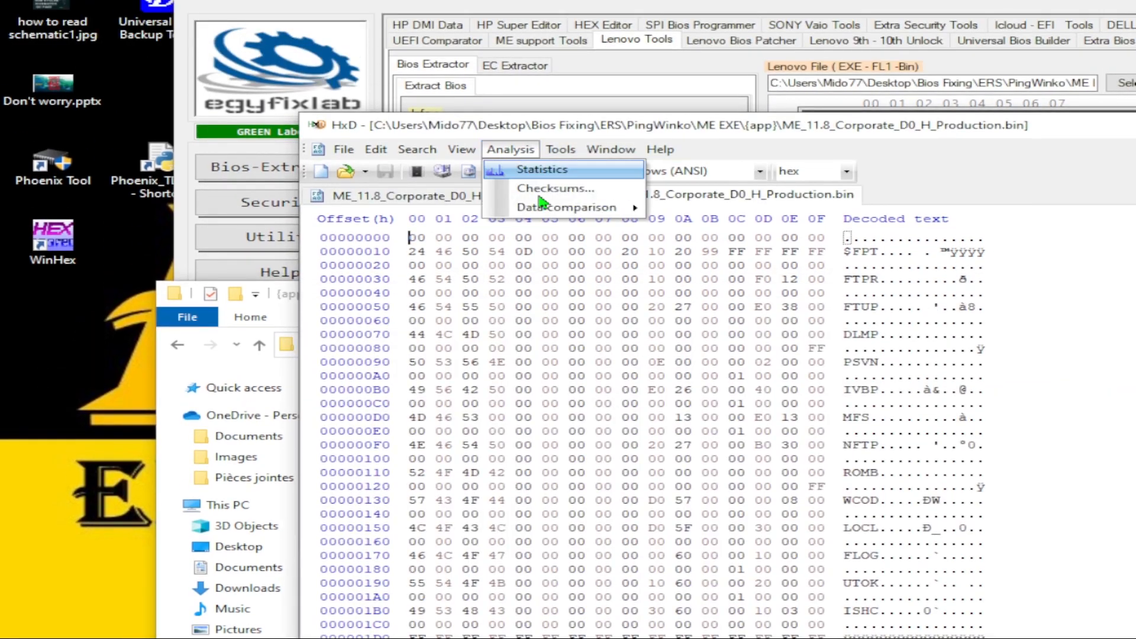
pyautogui.moveTo(621, 197)
pyautogui.click(700, 211)
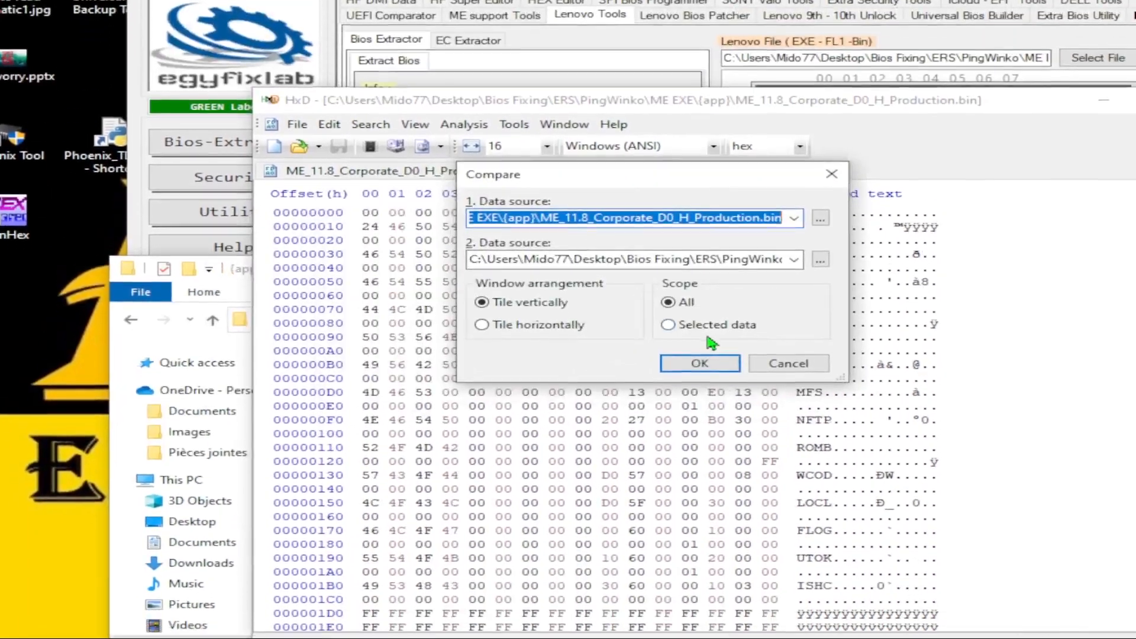
pyautogui.click(780, 307)
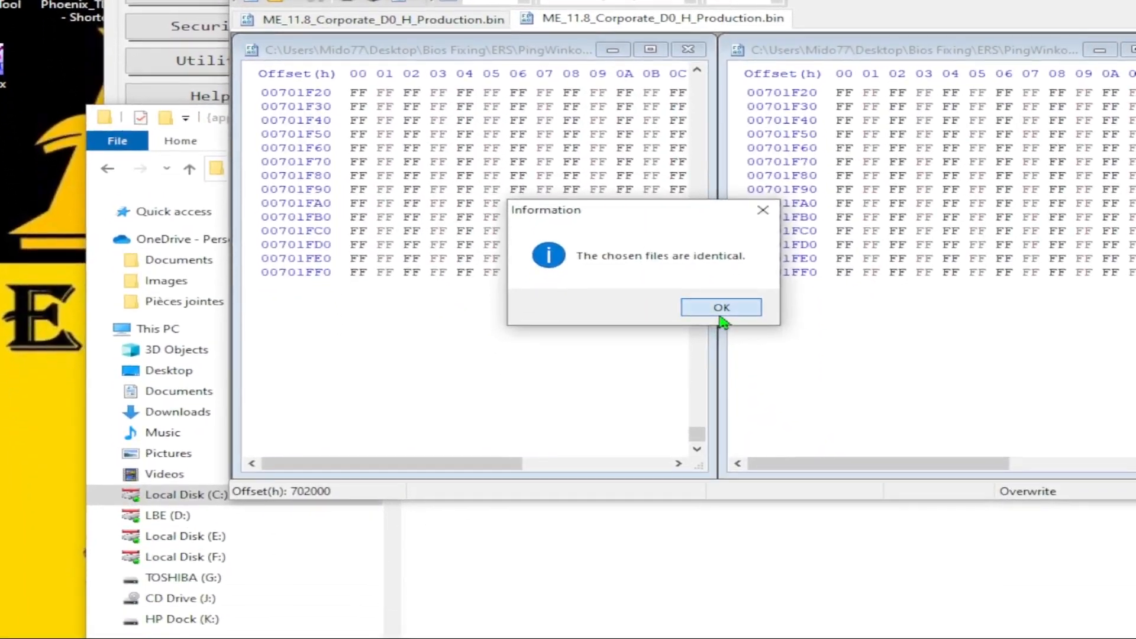
pyautogui.click(720, 312)
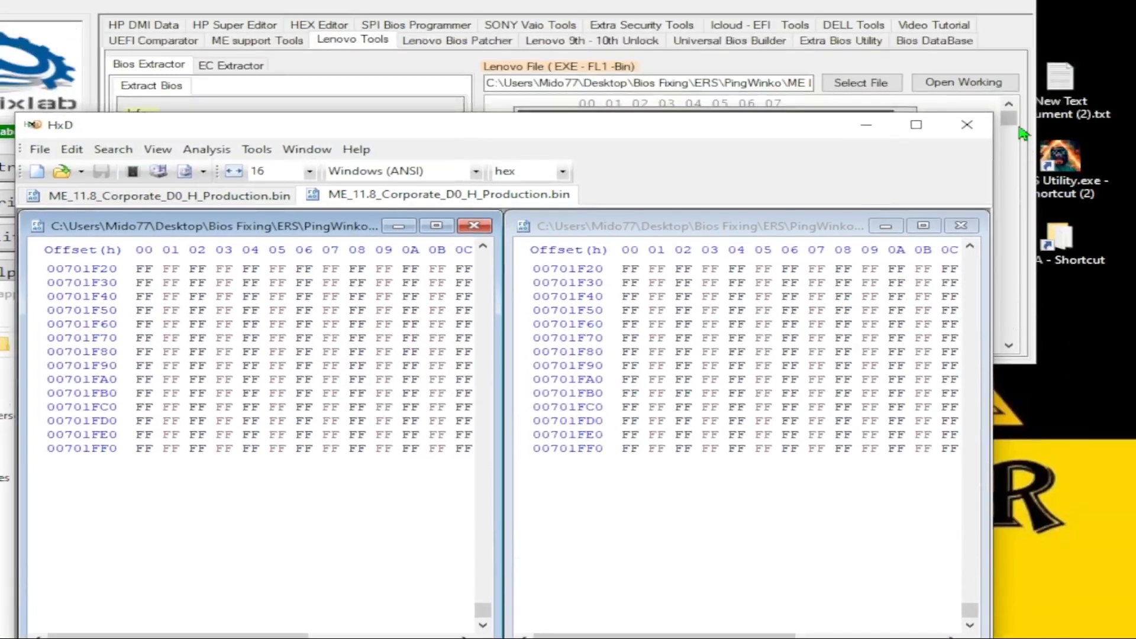
pyautogui.click(966, 125)
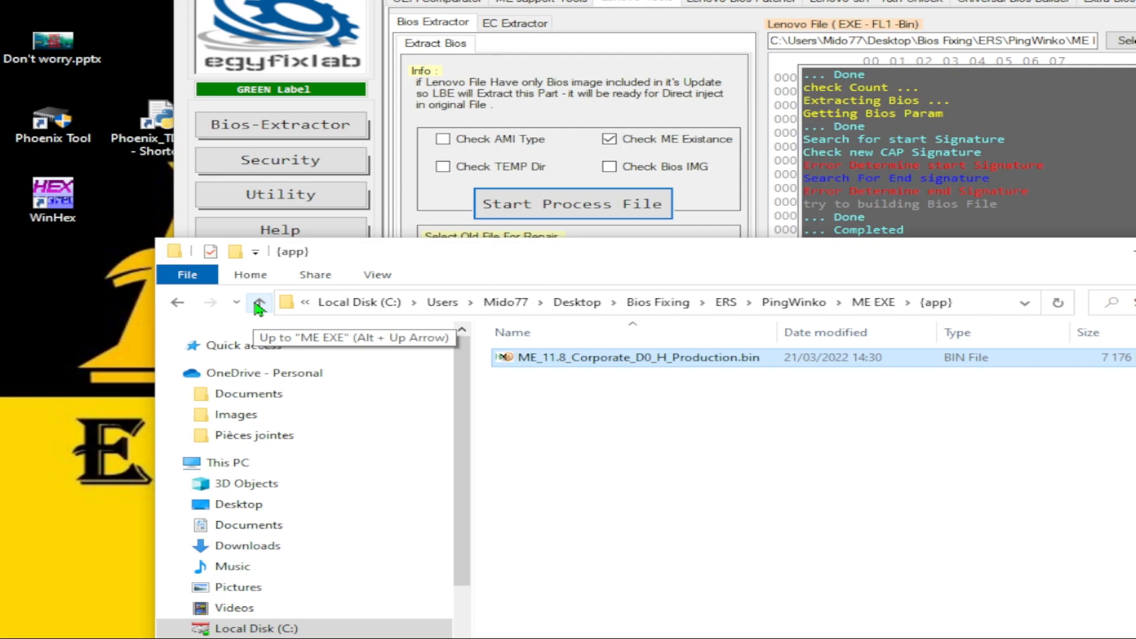
# Copy ME_11.8_Corporate_D0_H_Production.bin from the app folder inside 11.8.92.4249_corporate_LBE OutPut into the PingWinko folder
pyautogui.click(258, 304)
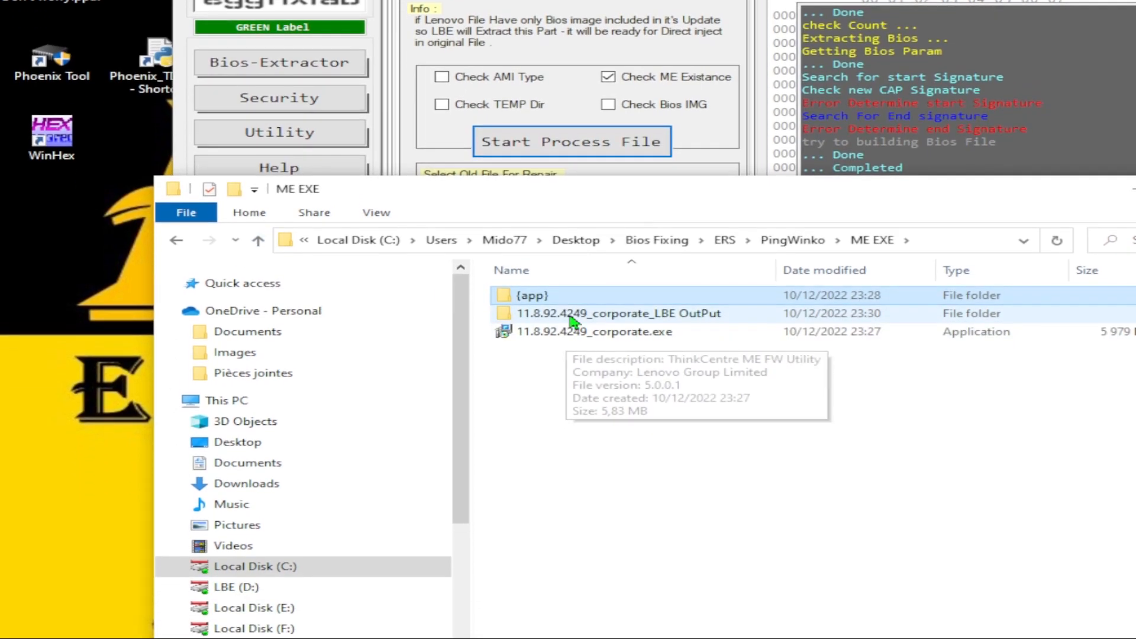
pyautogui.doubleClick(573, 321)
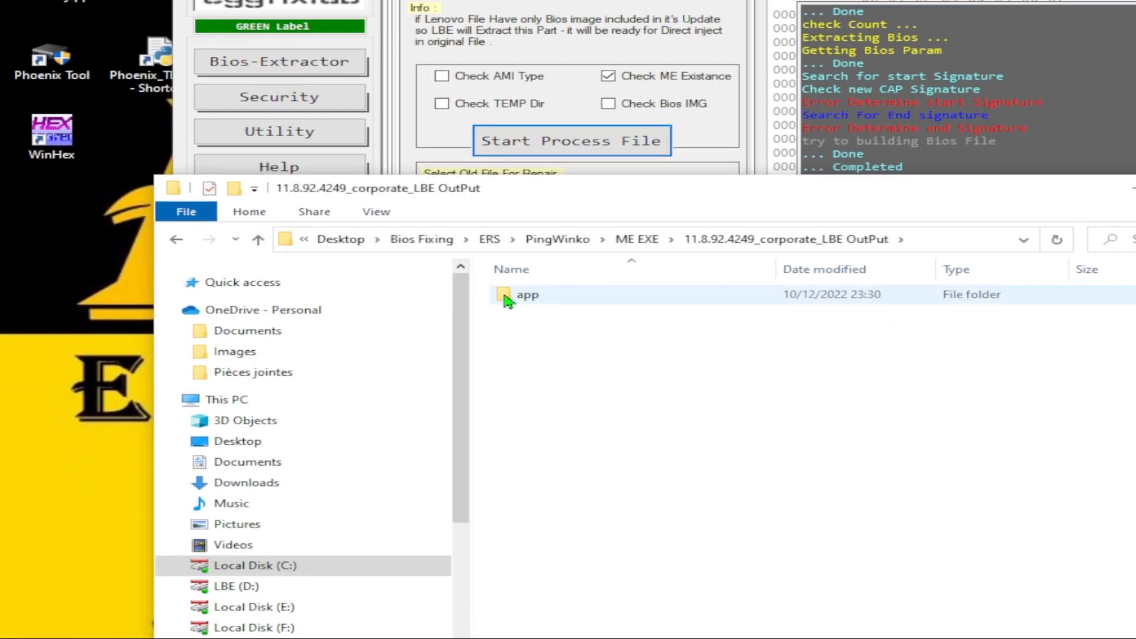
pyautogui.doubleClick(533, 294)
pyautogui.click(583, 324)
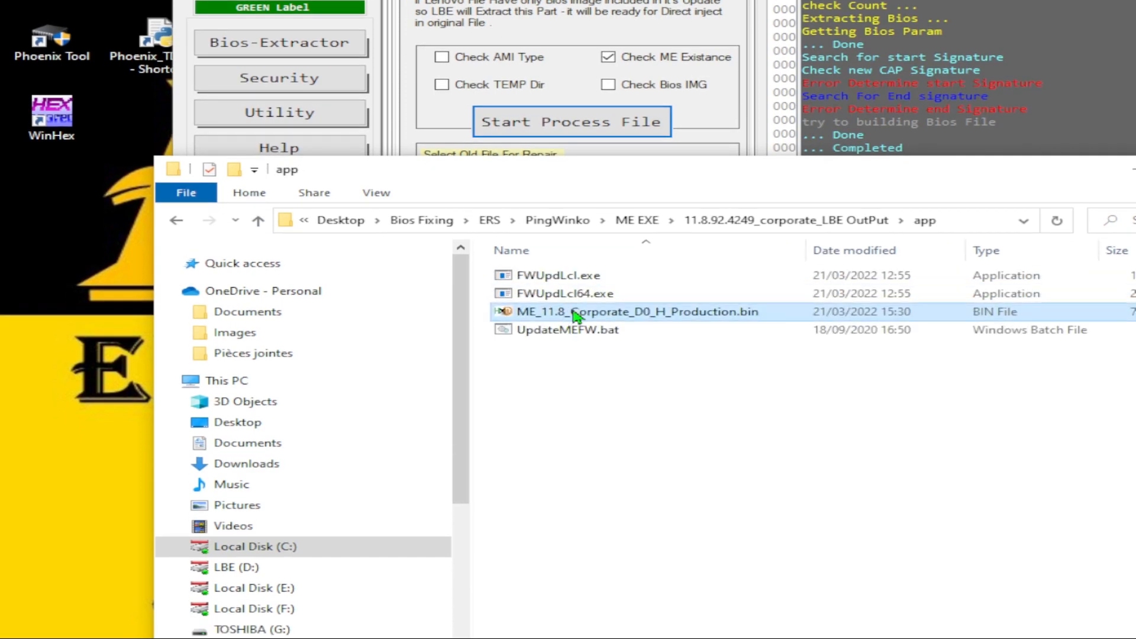
pyautogui.rightClick(573, 325)
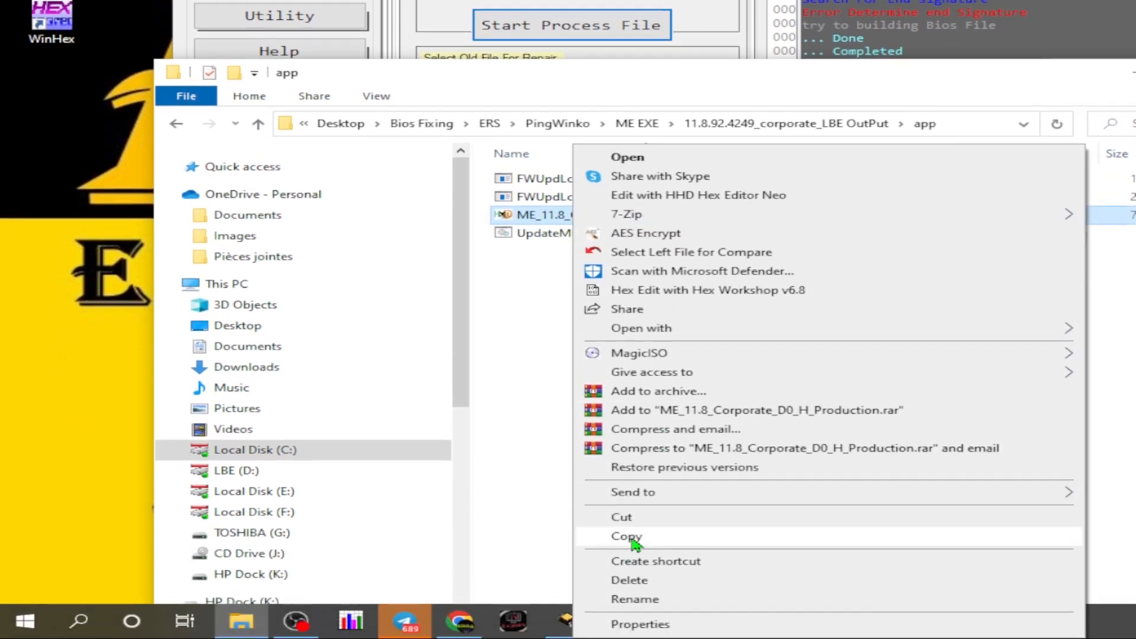
pyautogui.click(627, 536)
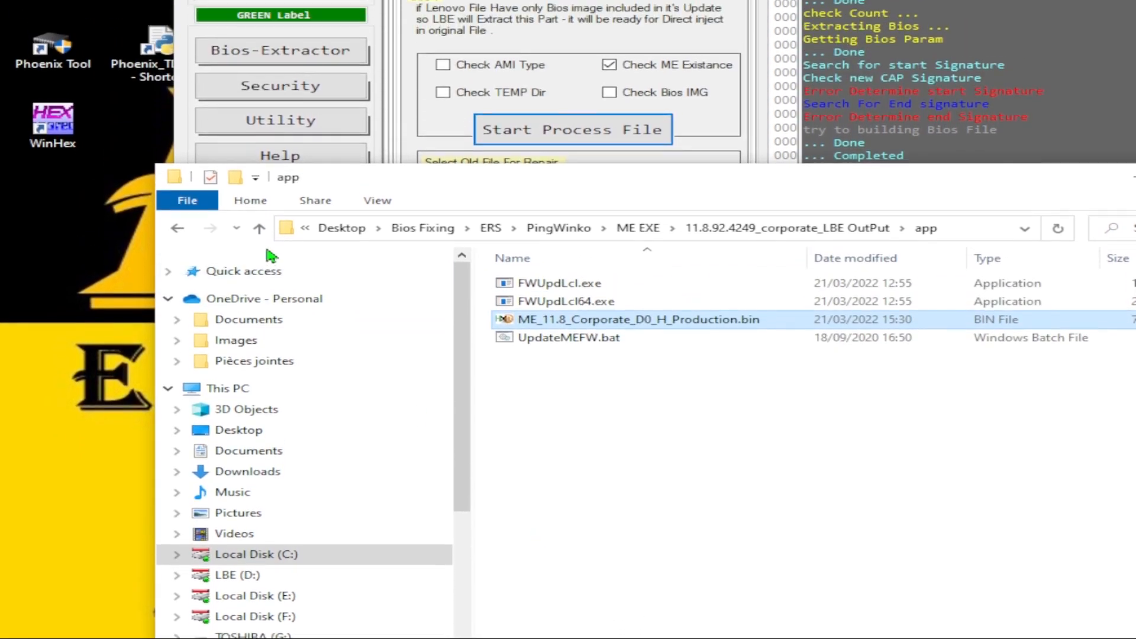
pyautogui.click(258, 126)
pyautogui.click(259, 288)
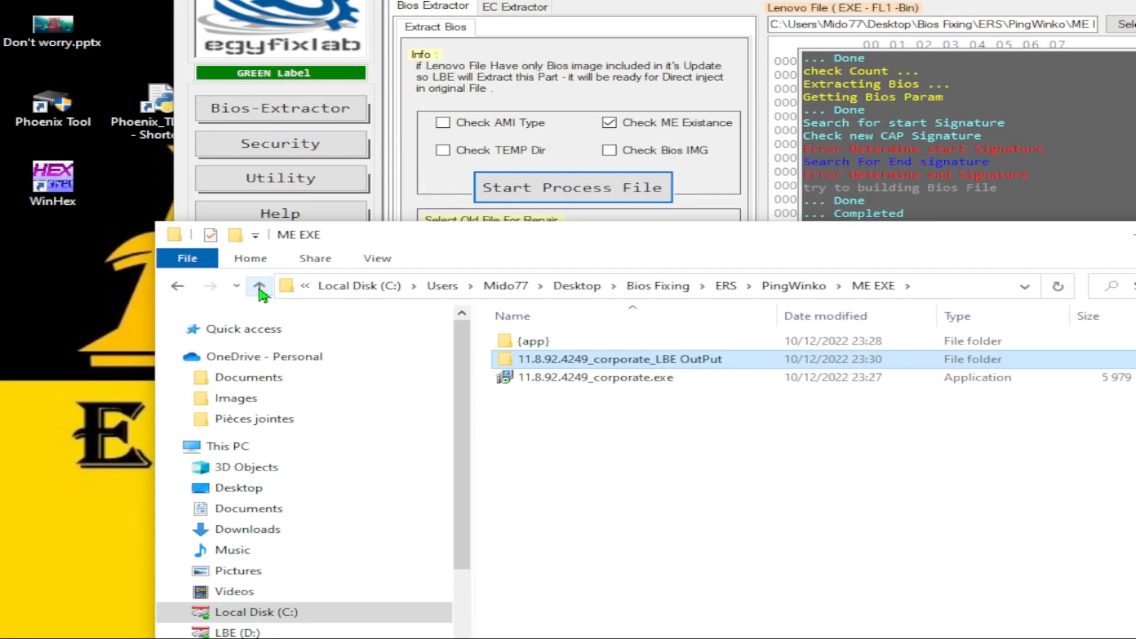
pyautogui.click(259, 288)
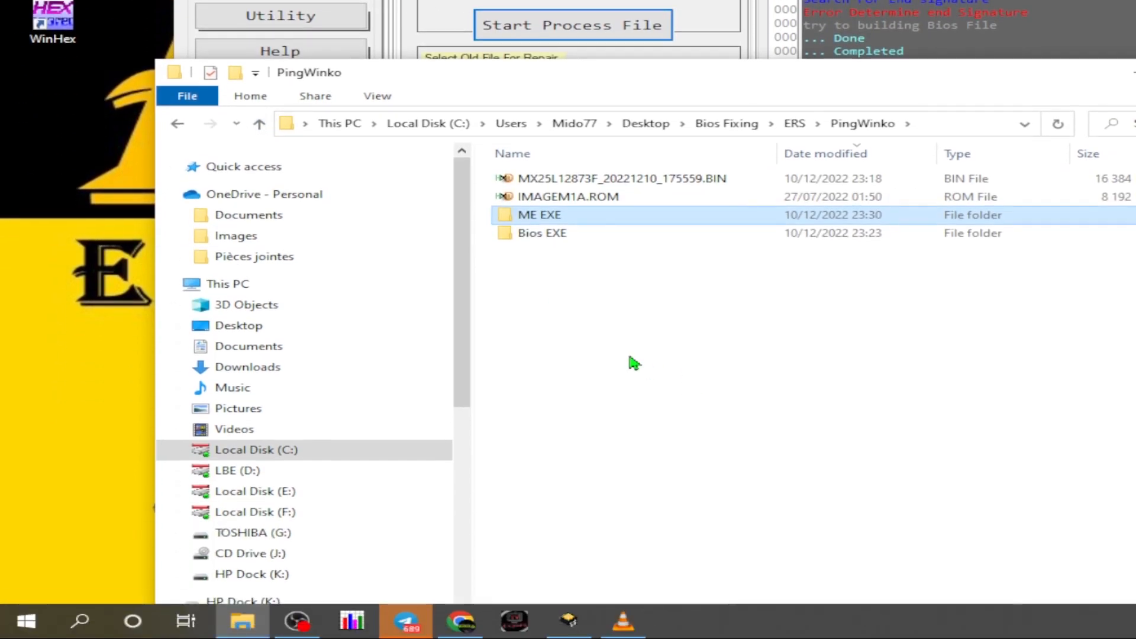
pyautogui.rightClick(629, 522)
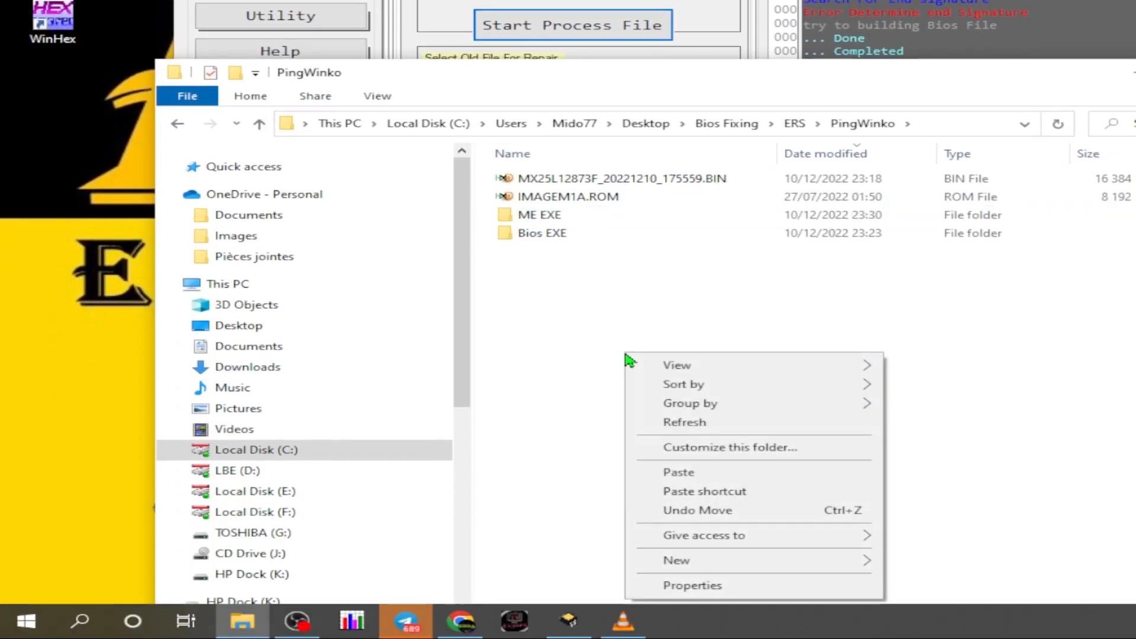
pyautogui.click(690, 472)
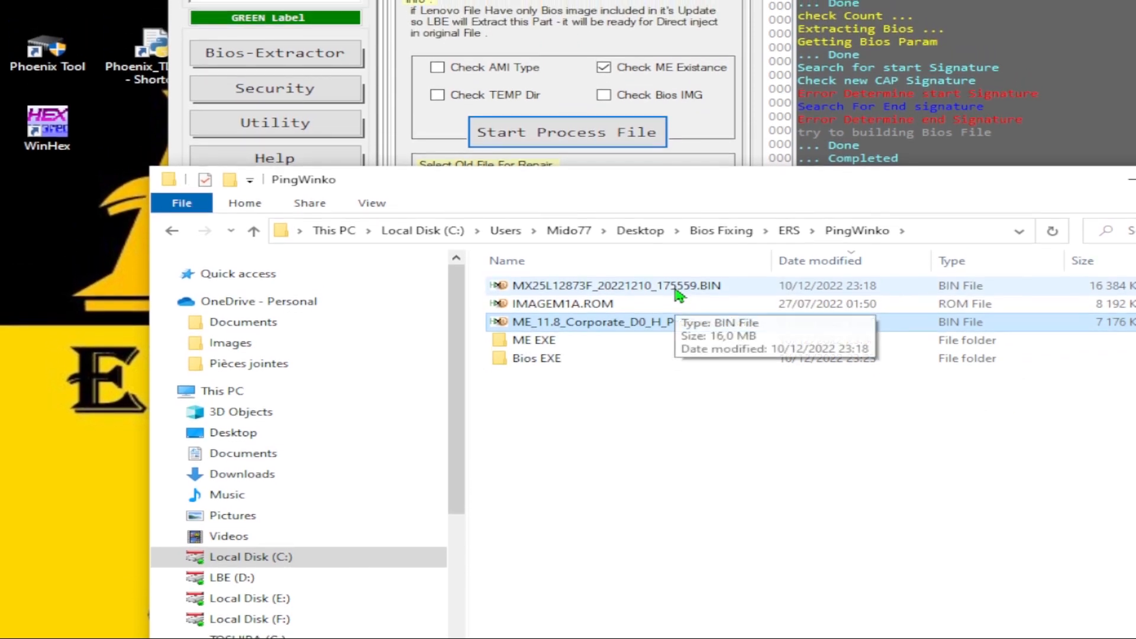
# Switch to the LBE tool, open its Bios Seperate Repair utility and load MX25L12873F_20221210_175559.BIN as the file for repair
pyautogui.click(493, 304)
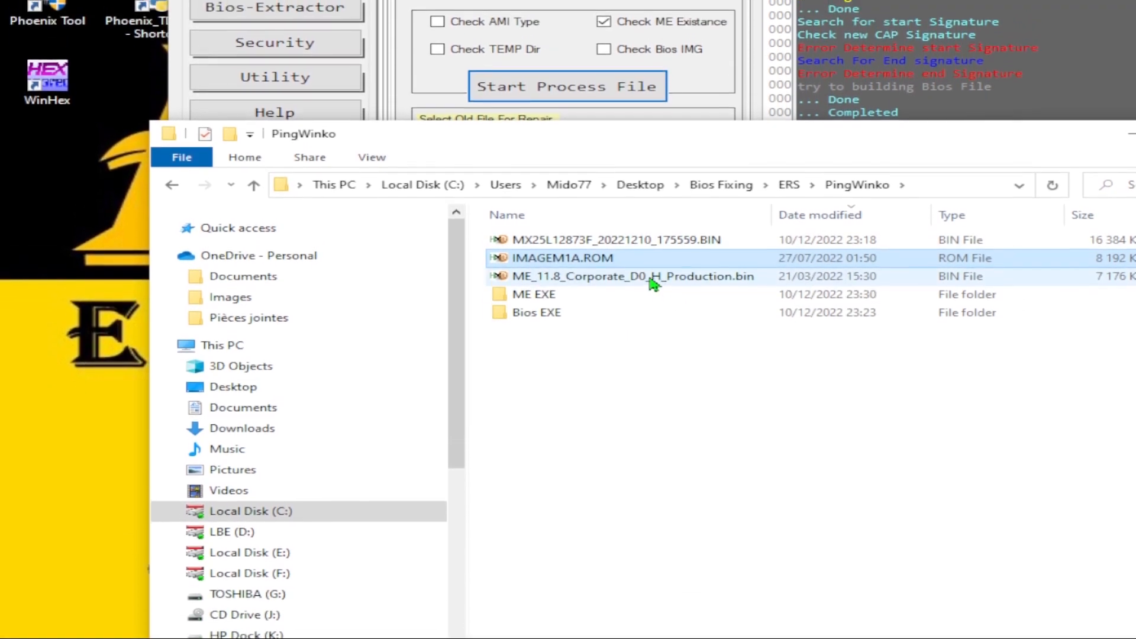
pyautogui.click(652, 278)
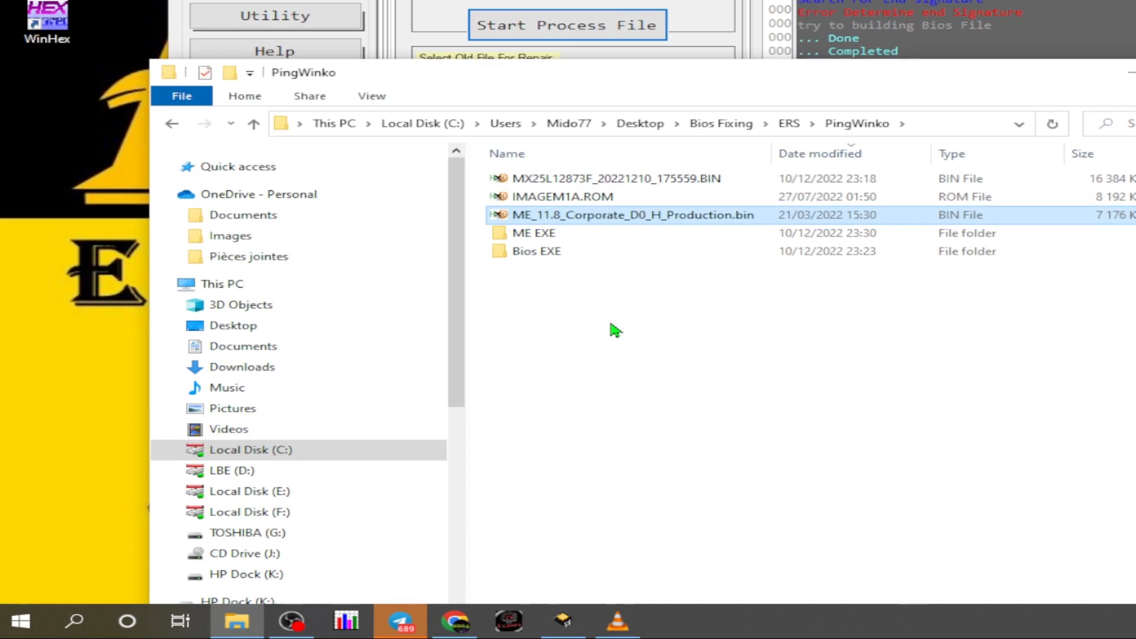
pyautogui.click(627, 178)
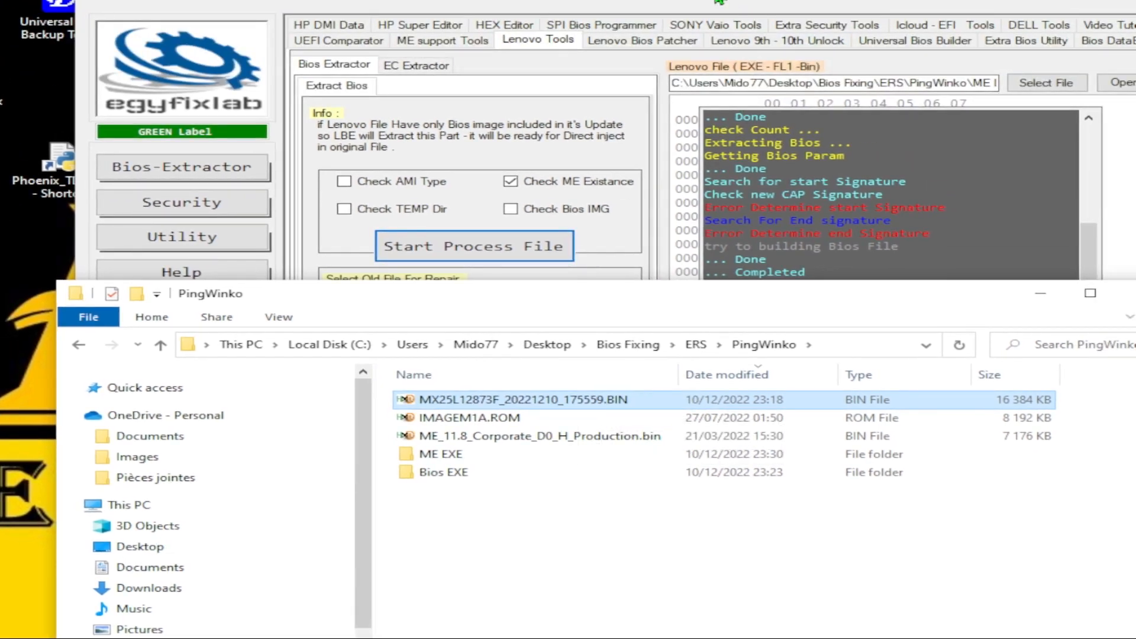
pyautogui.click(719, 2)
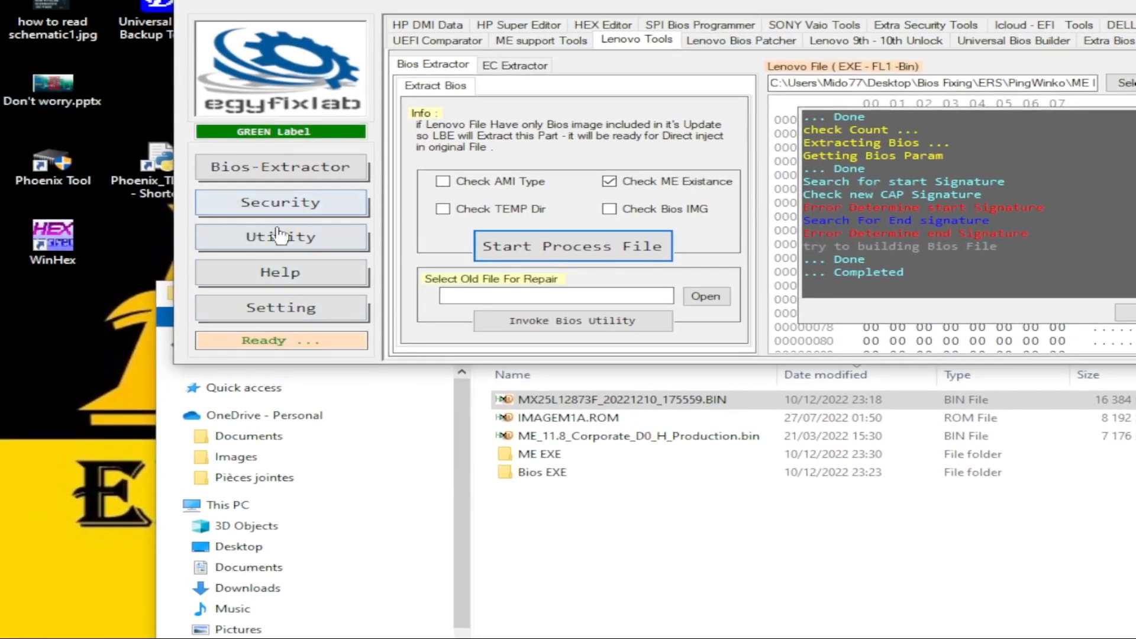
pyautogui.click(183, 237)
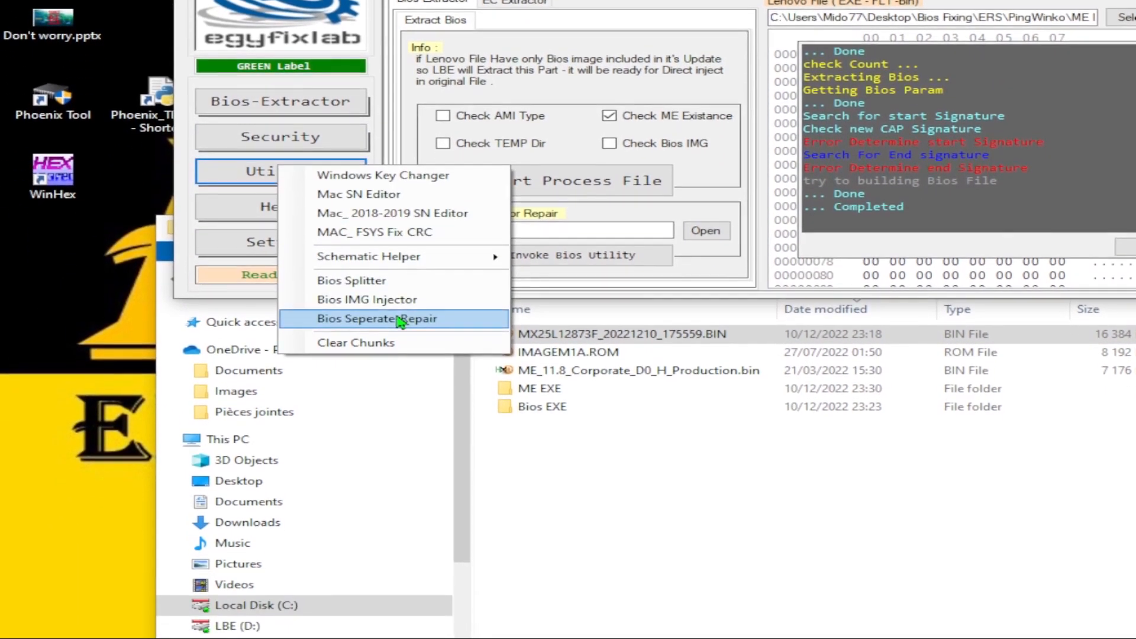
pyautogui.click(402, 420)
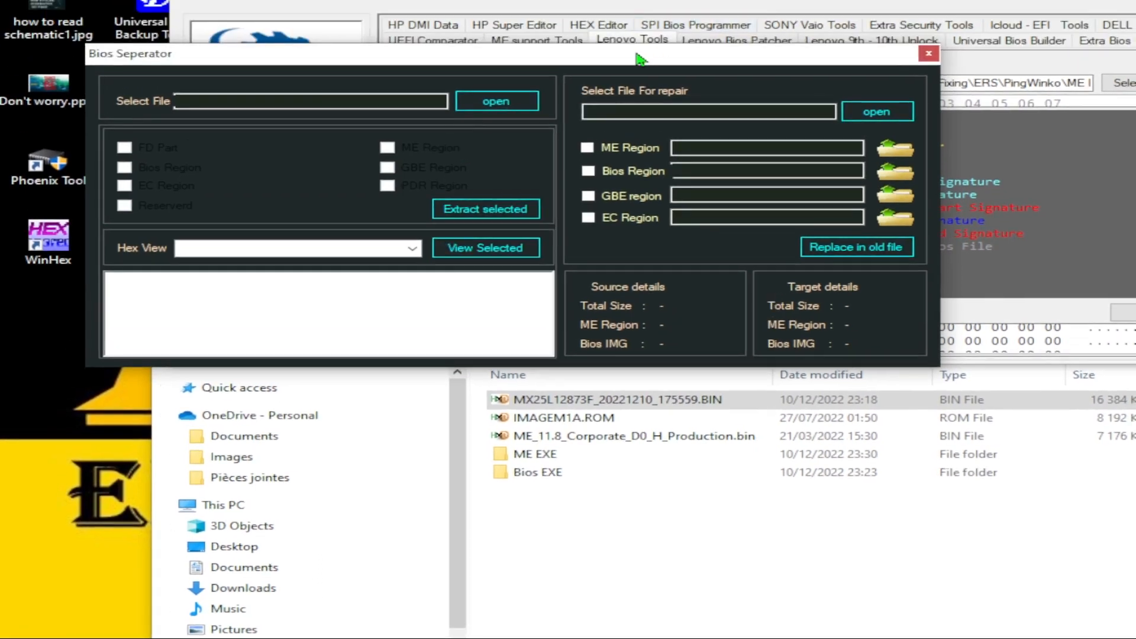
pyautogui.moveTo(635, 54); pyautogui.dragTo(748, 64)
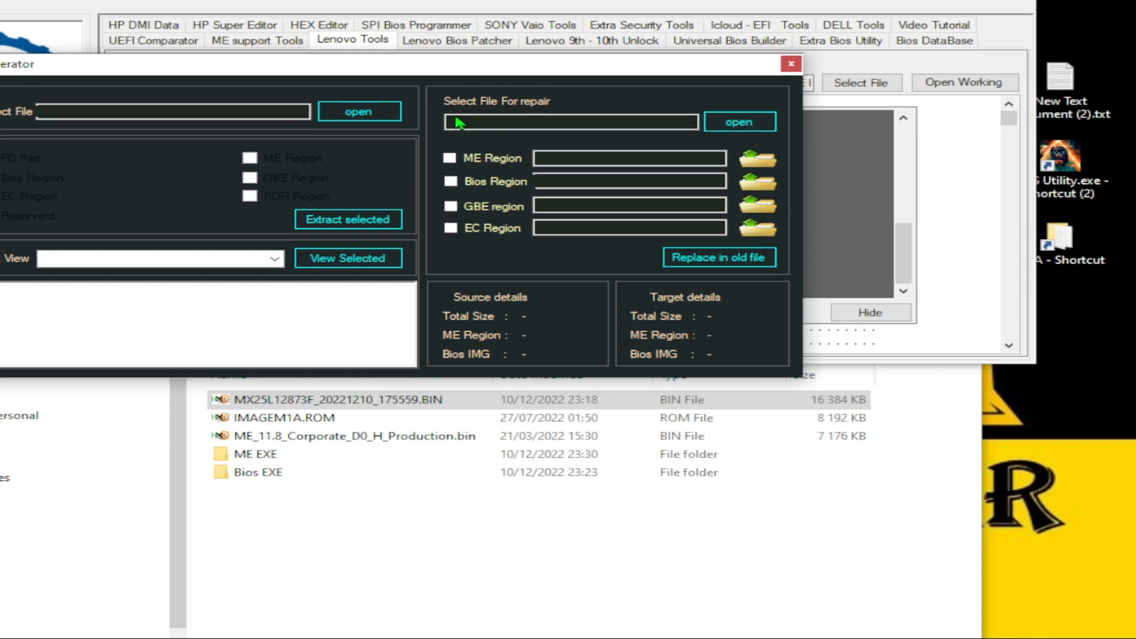
pyautogui.click(739, 122)
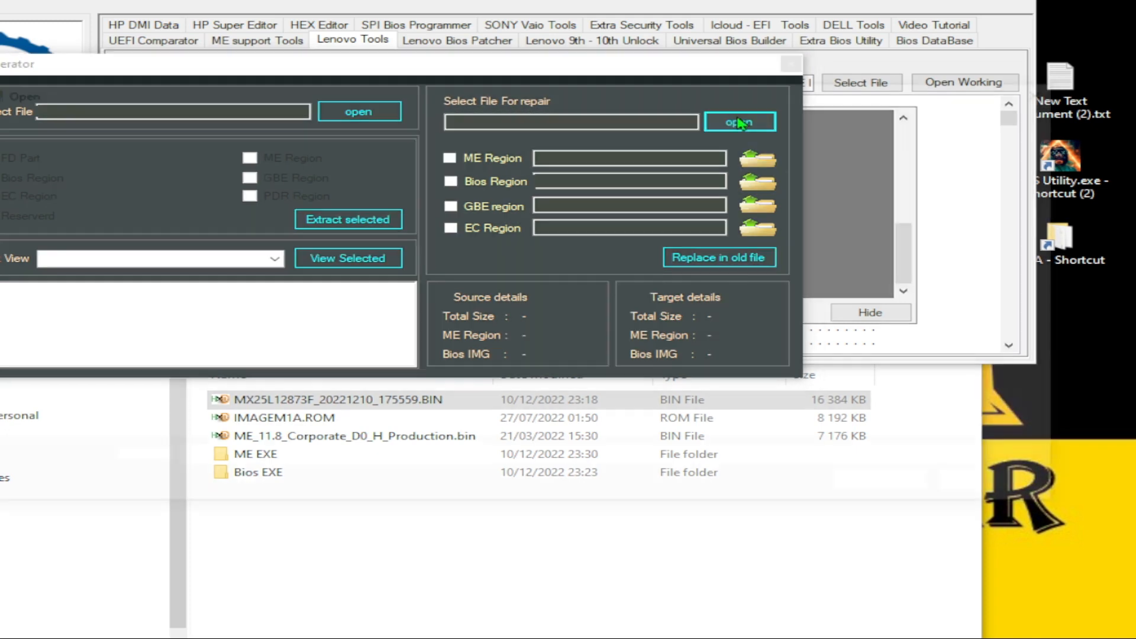
pyautogui.click(342, 121)
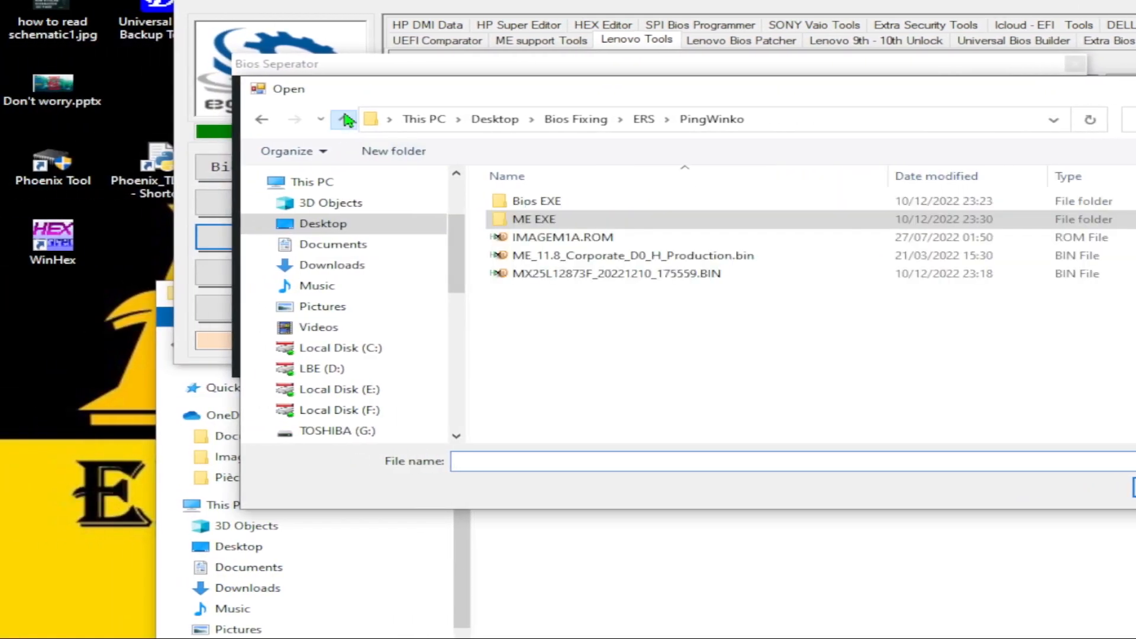
pyautogui.doubleClick(621, 278)
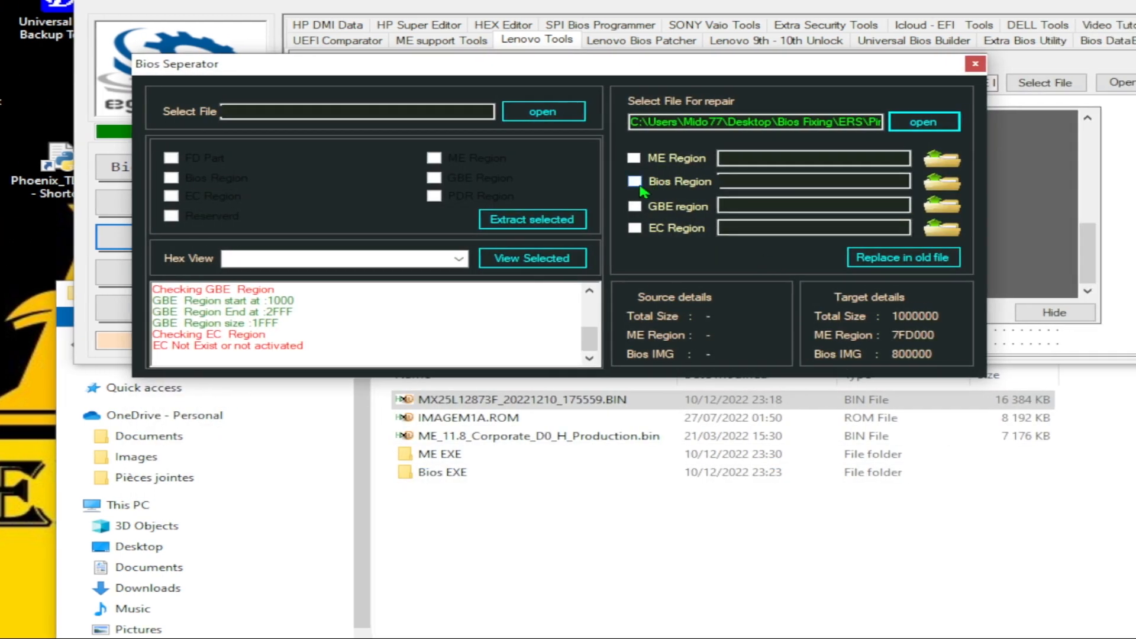
# Replace only the Bios Region with IMAGEM1A.ROM and save the result as MX25L12873F_20221210_175559_Moded.bin in PingWinko
pyautogui.click(637, 183)
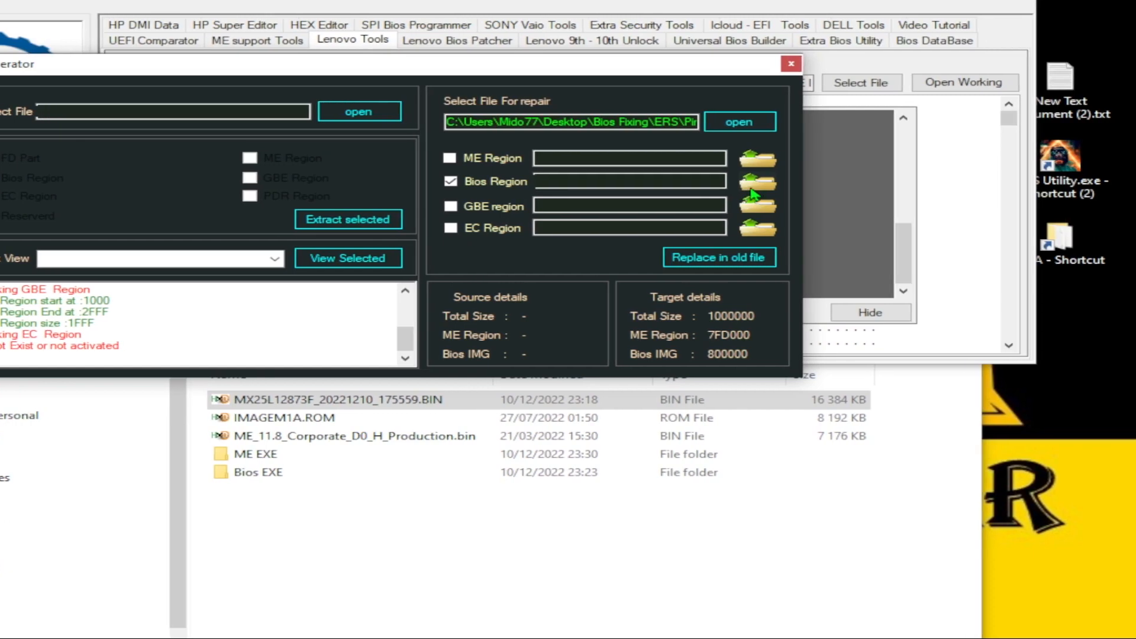
pyautogui.click(941, 189)
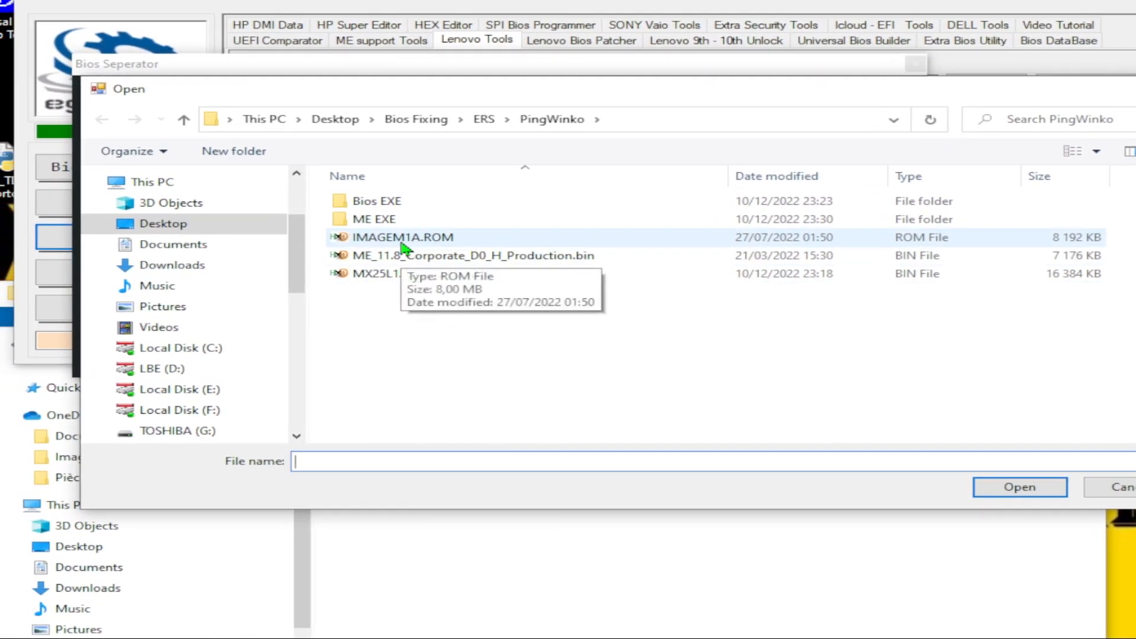
pyautogui.doubleClick(402, 239)
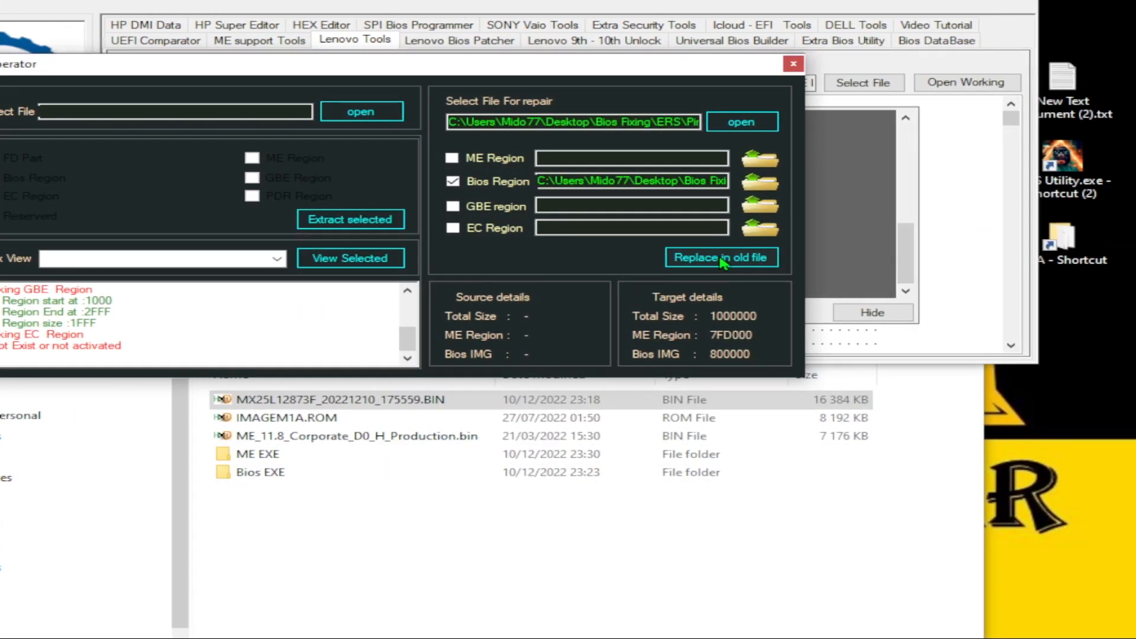
pyautogui.click(723, 258)
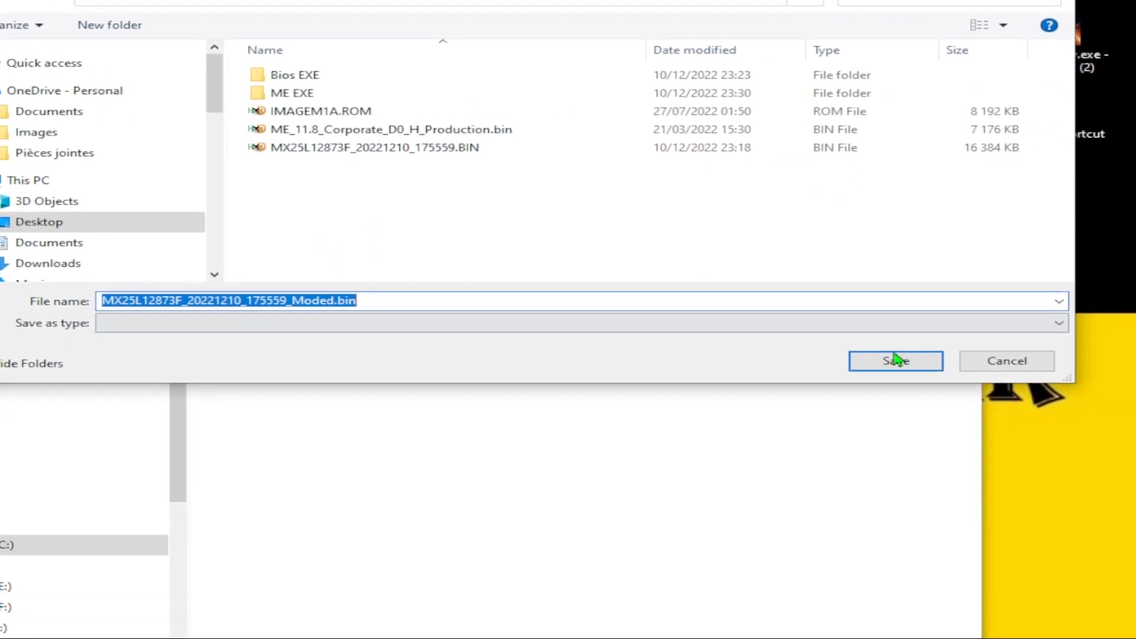
pyautogui.click(1056, 371)
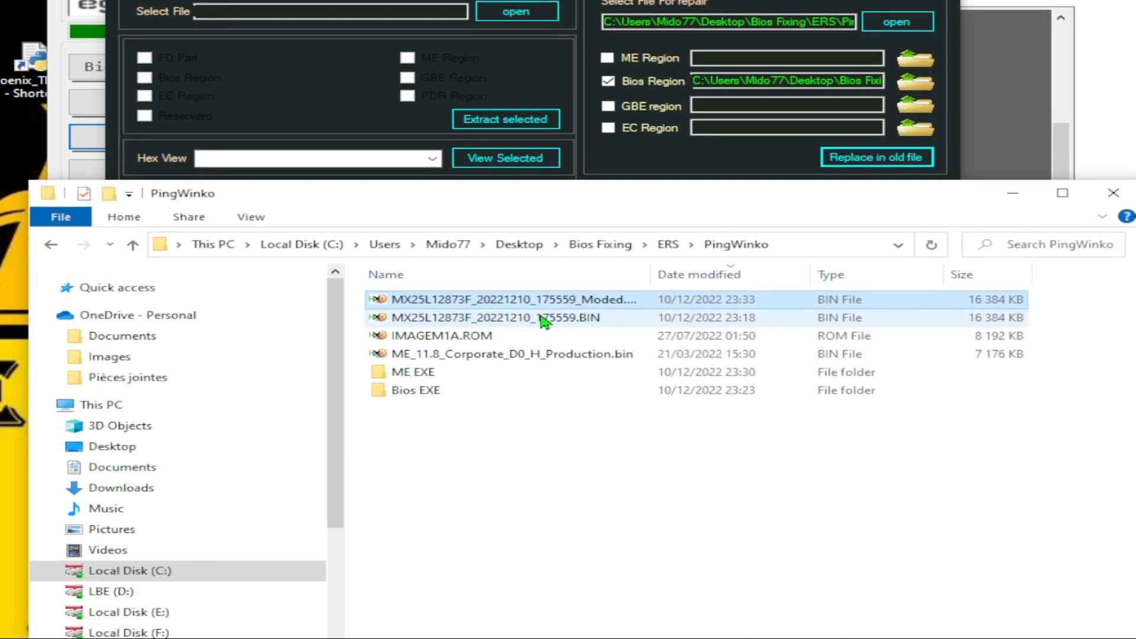
# Delete the original MX25L12873F_20221210_175559.BIN from the PingWinko folder and close the Bios Seperator window
pyautogui.click(544, 332)
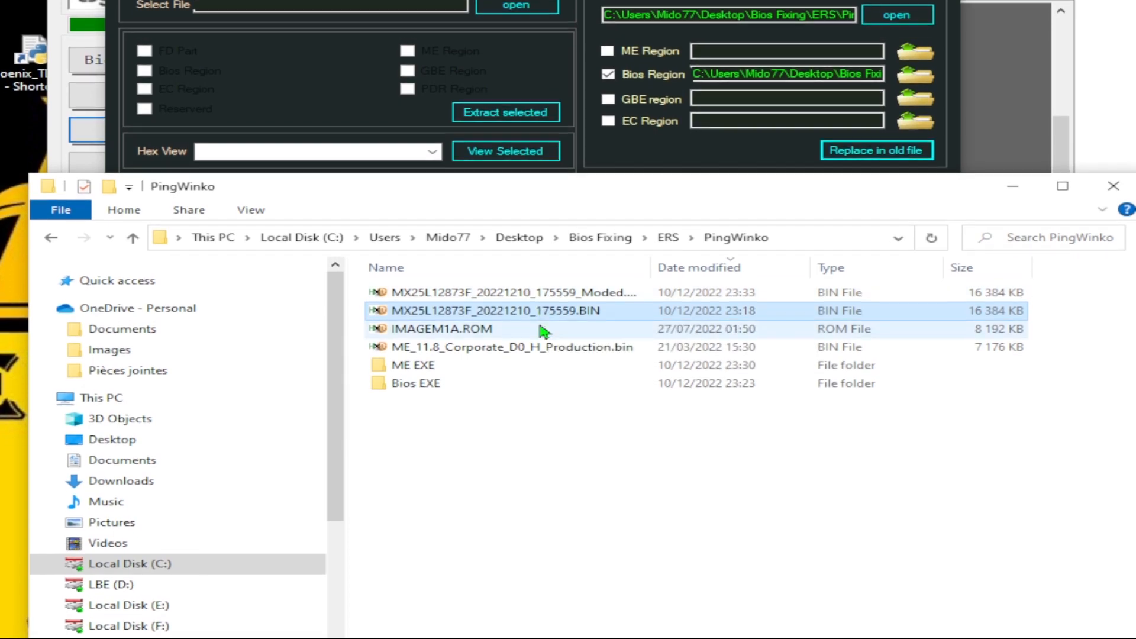
pyautogui.rightClick(522, 311)
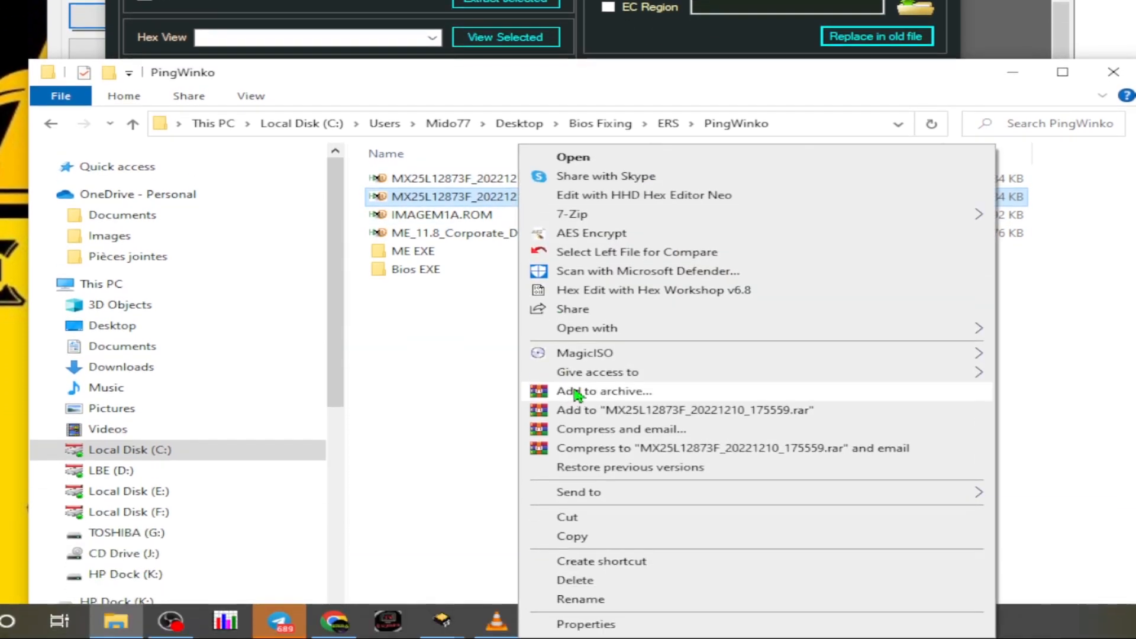
pyautogui.click(566, 583)
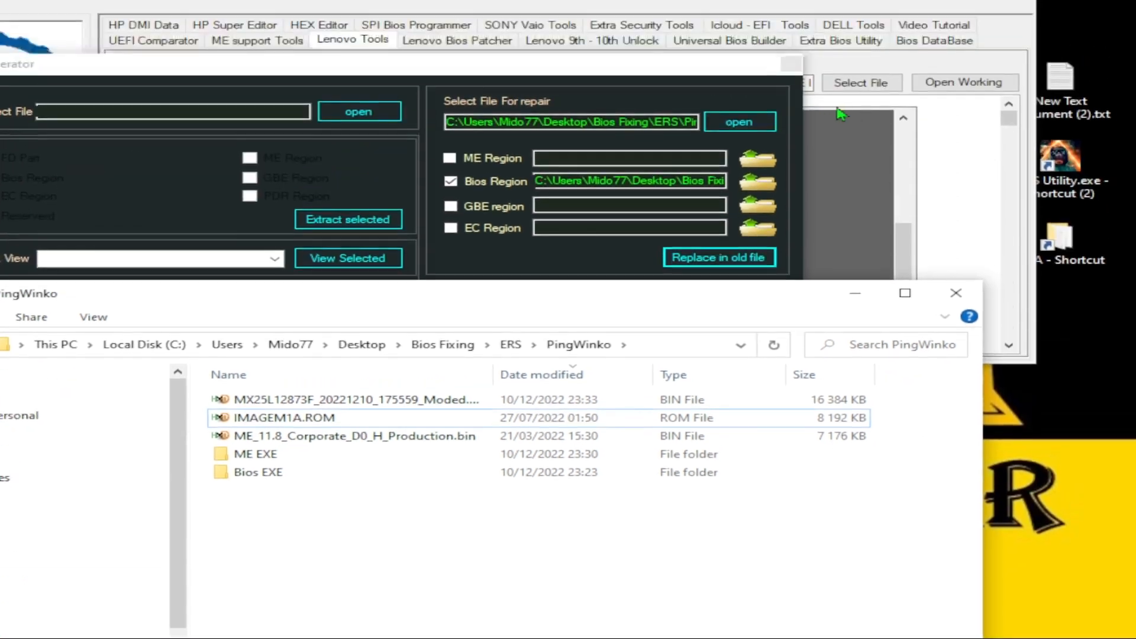
pyautogui.click(798, 69)
pyautogui.click(796, 66)
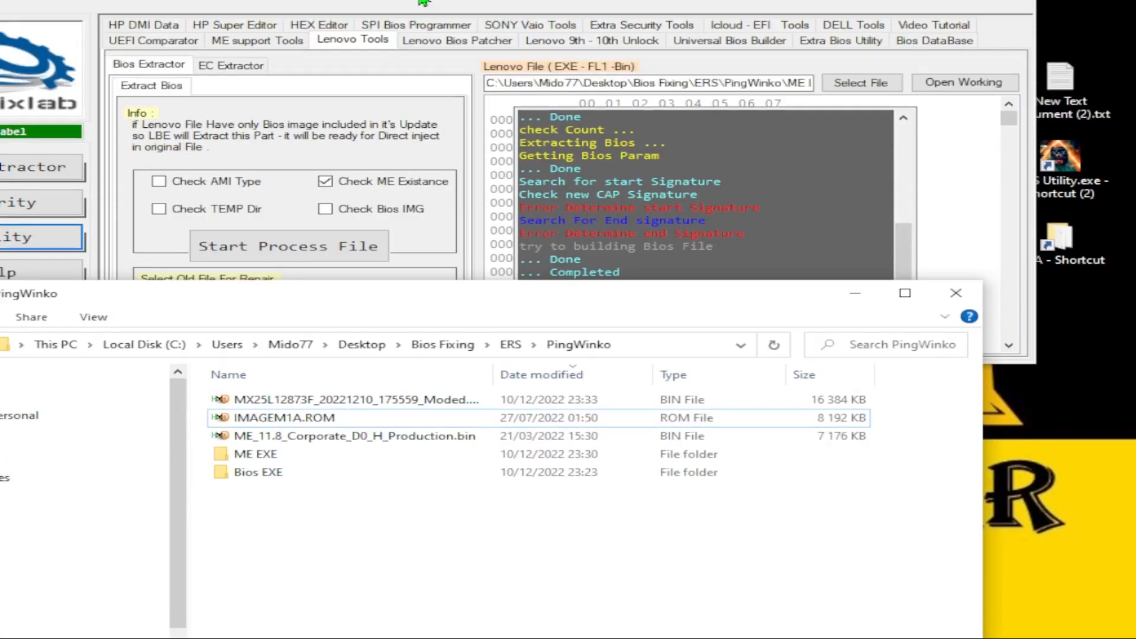
# Load MX25L12873F_20221210_175559_Moded.bin as the BIOS file in ME support Tools
pyautogui.click(424, 1)
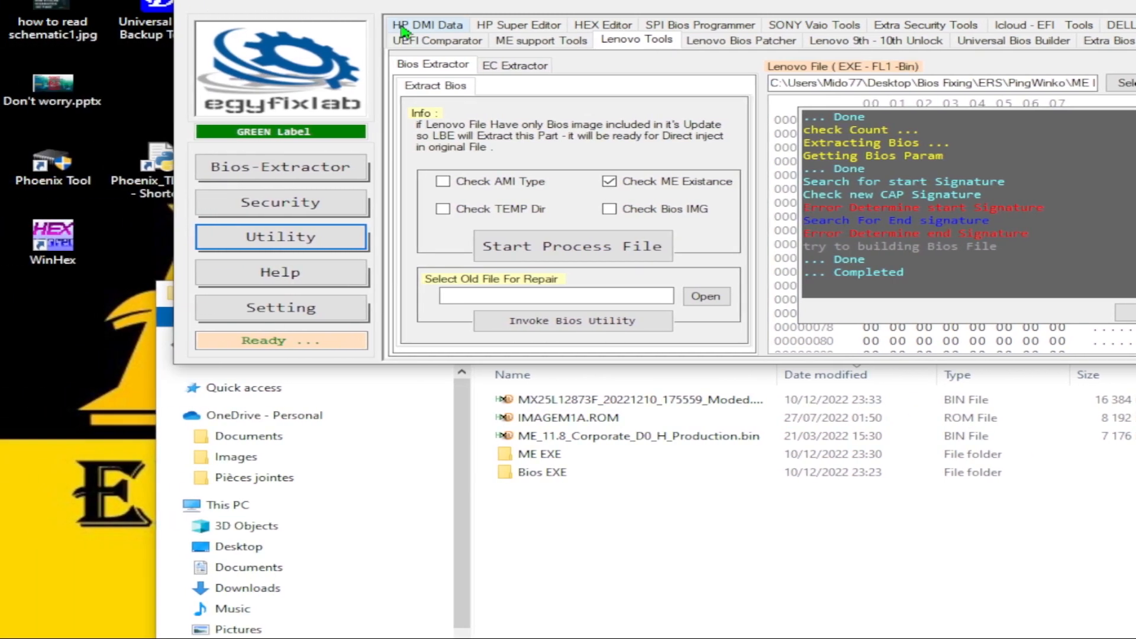
pyautogui.click(519, 42)
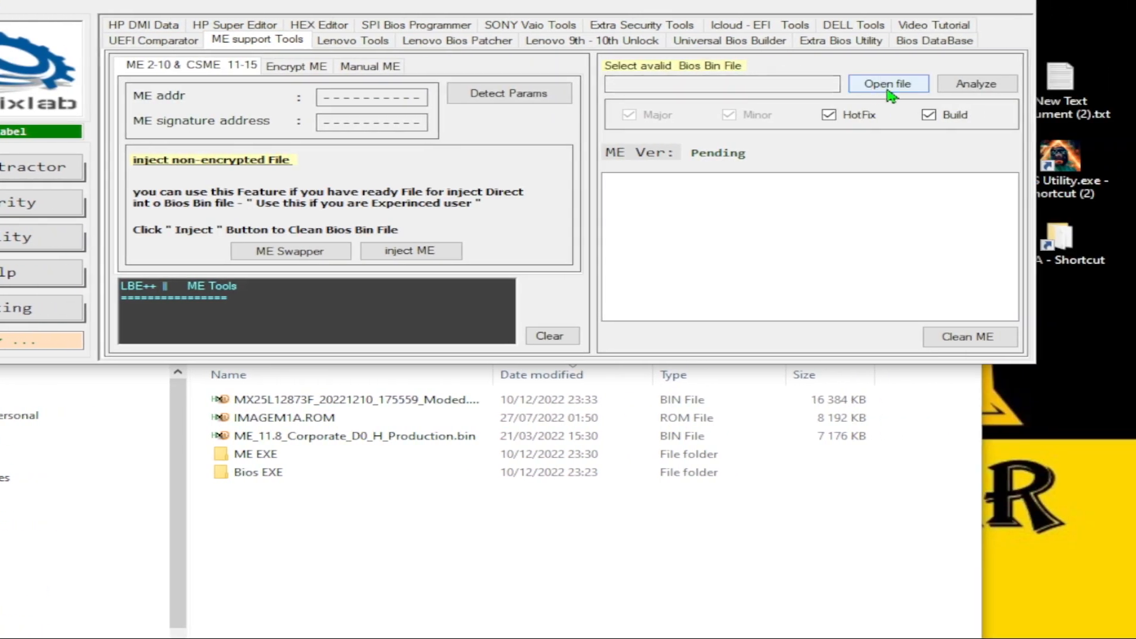
pyautogui.click(887, 85)
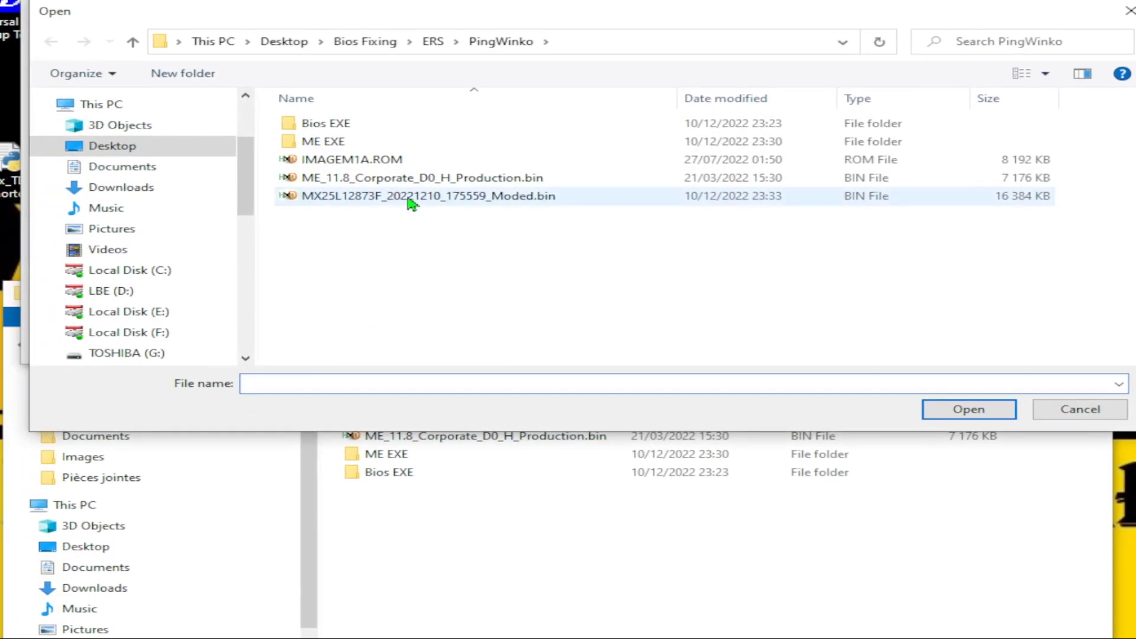
pyautogui.doubleClick(410, 196)
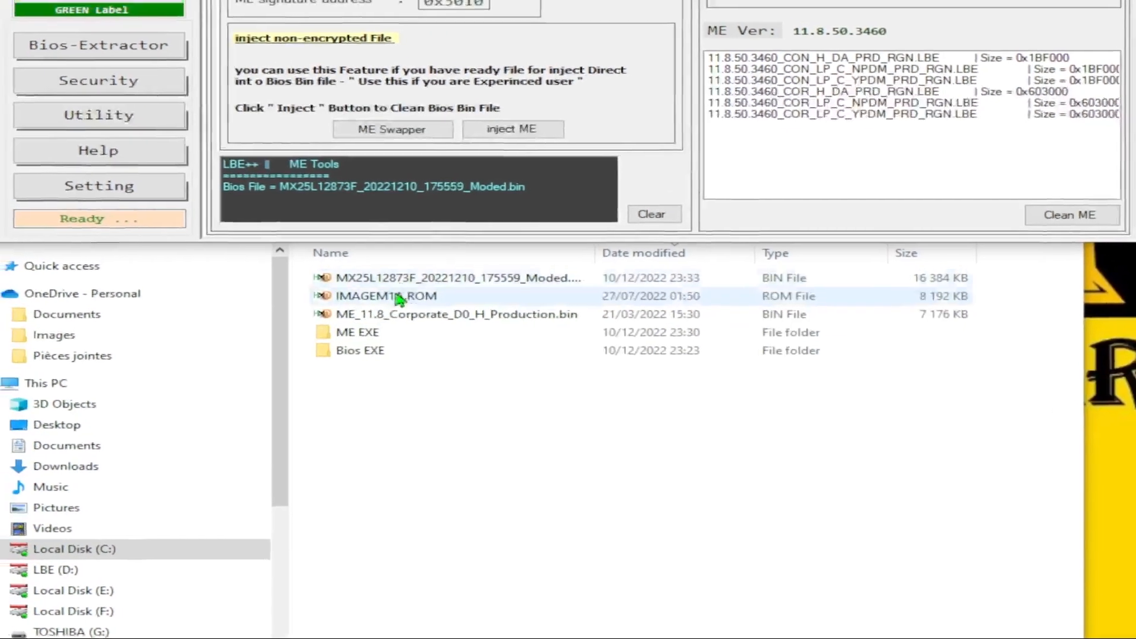
# Browse the Flash Image Tool versions in the Manual ME list and locate ME_11.8_Corporate_D0_H_Production.bin in the PingWinko folder
pyautogui.click(405, 316)
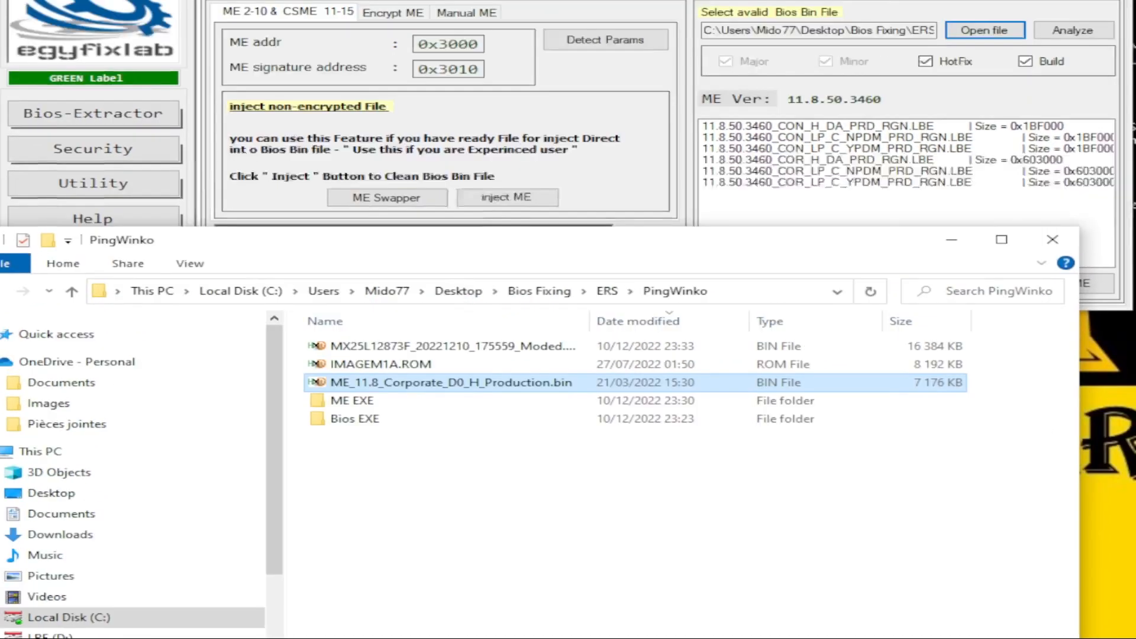
pyautogui.click(673, 3)
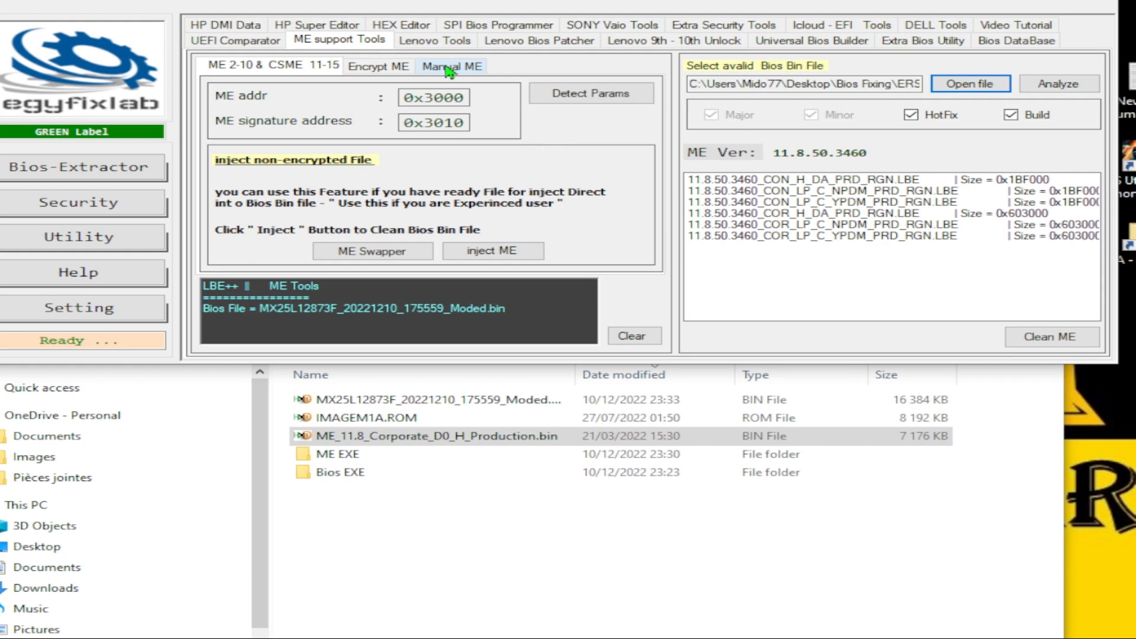
pyautogui.click(447, 71)
pyautogui.scroll(-5, 331, 154)
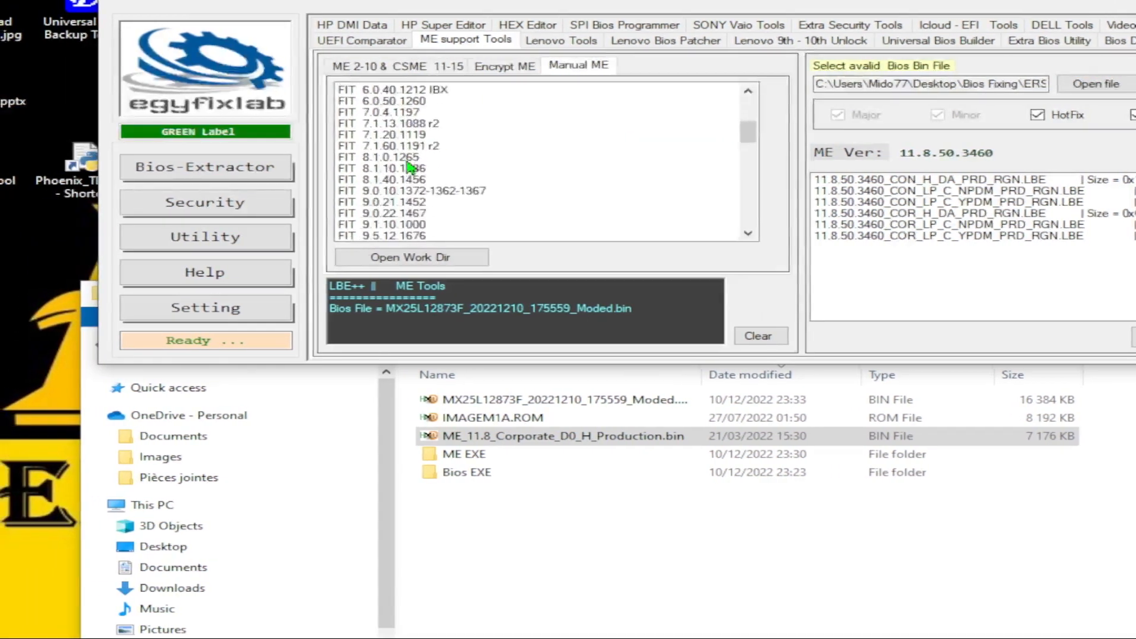
pyautogui.scroll(-10, 410, 167)
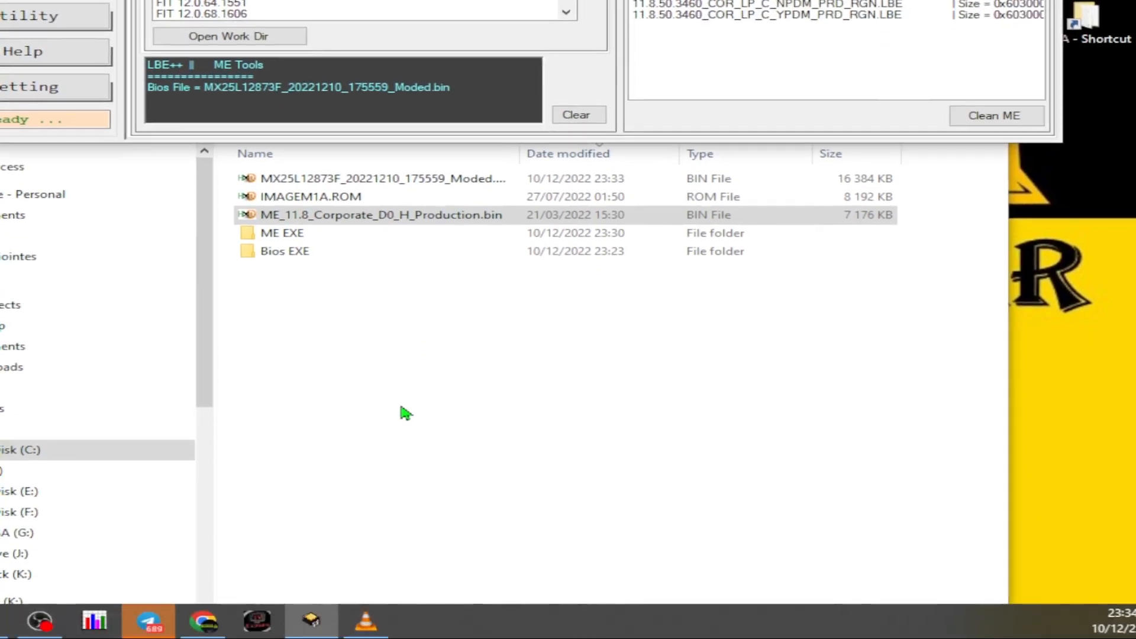
pyautogui.click(405, 412)
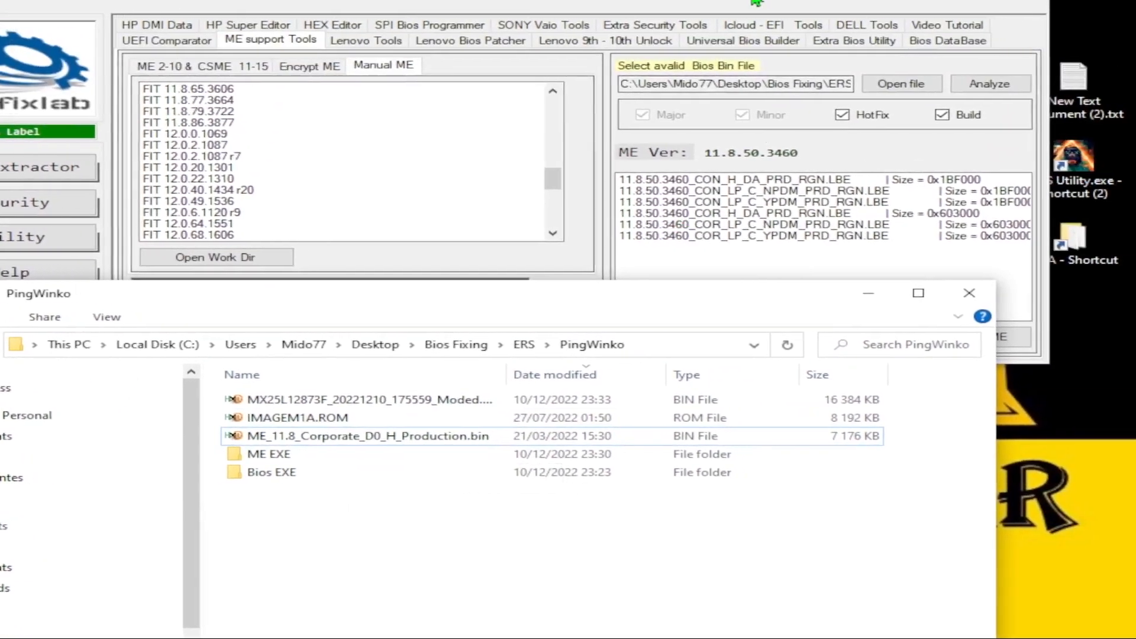
pyautogui.click(737, 84)
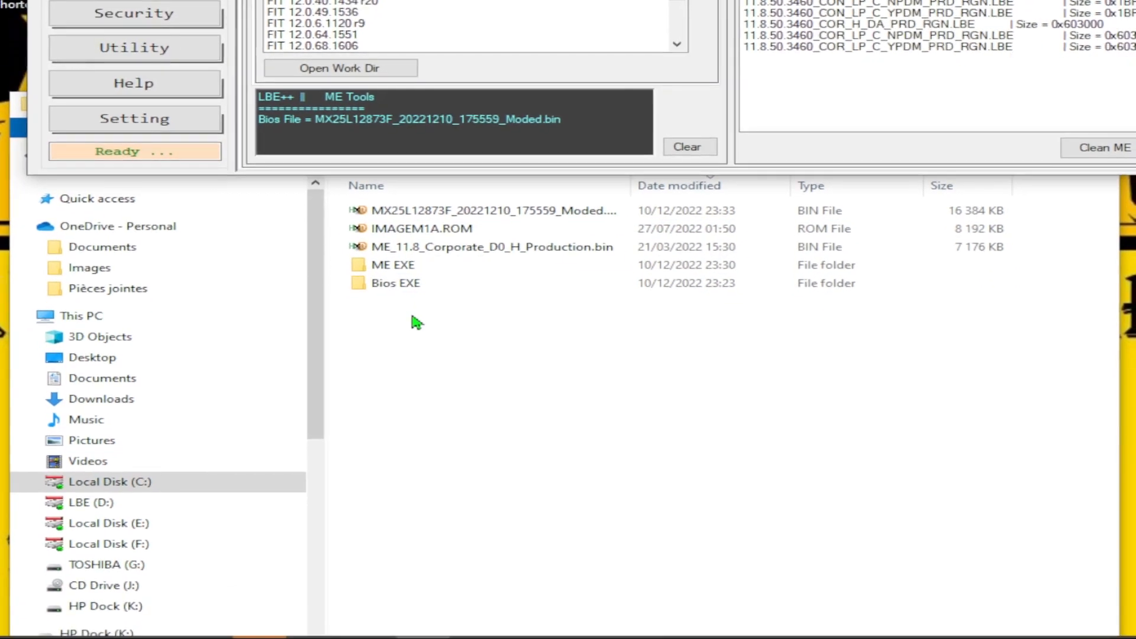
pyautogui.click(515, 248)
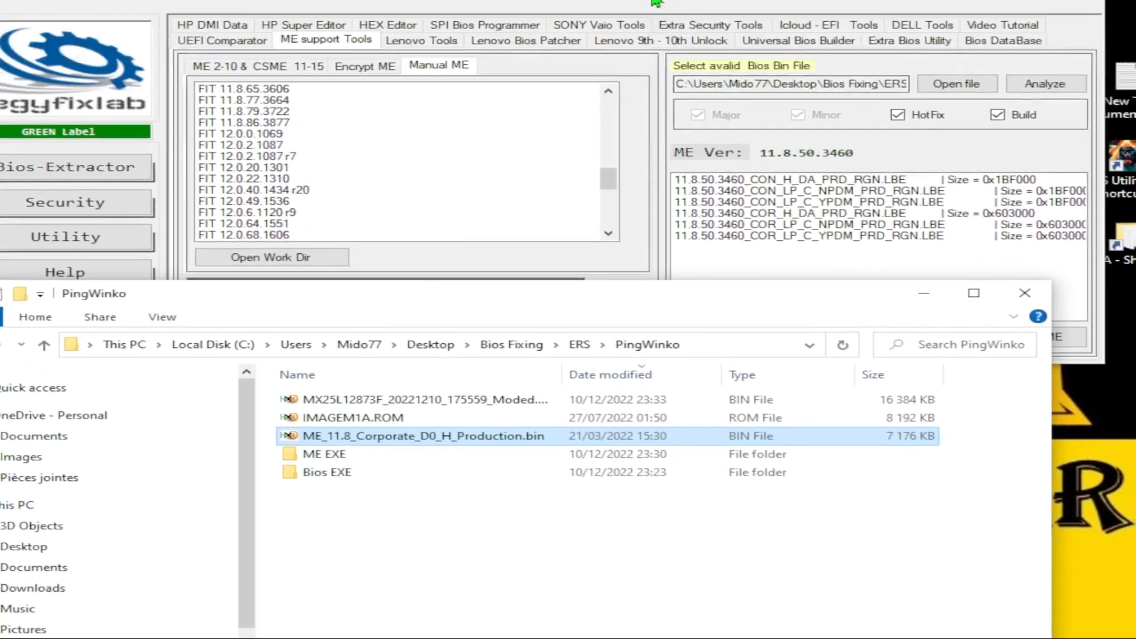
# Analyze MX25L12873F_20221210_175559_Moded.bin in ME Analyzer without extra options and resize its window to show the whole report
pyautogui.click(647, 3)
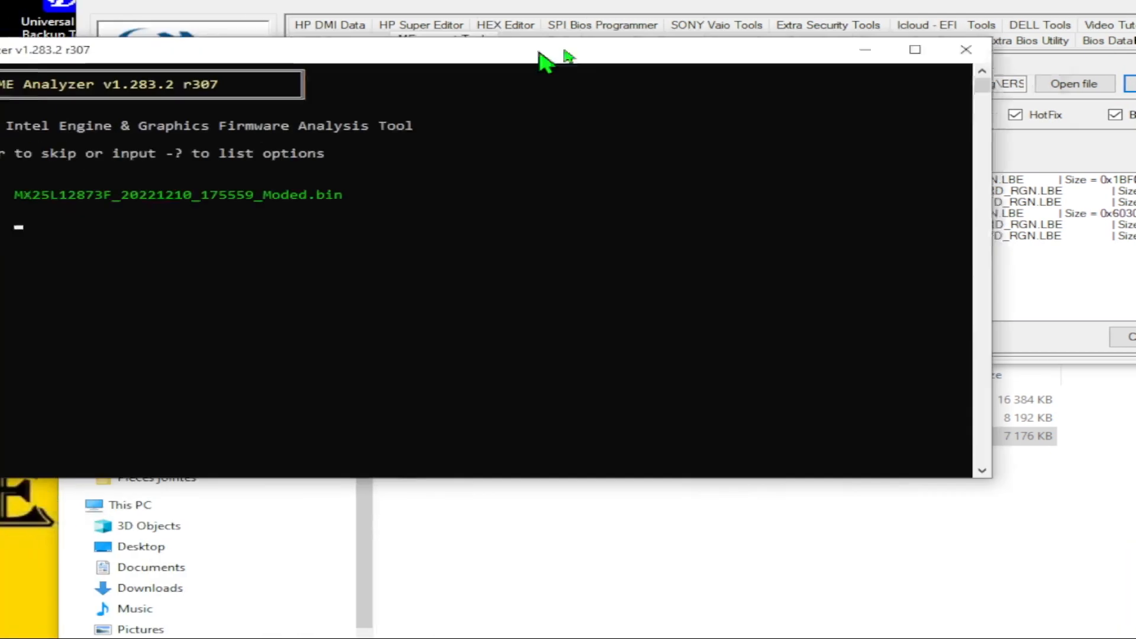
pyautogui.moveTo(539, 58); pyautogui.dragTo(735, 31)
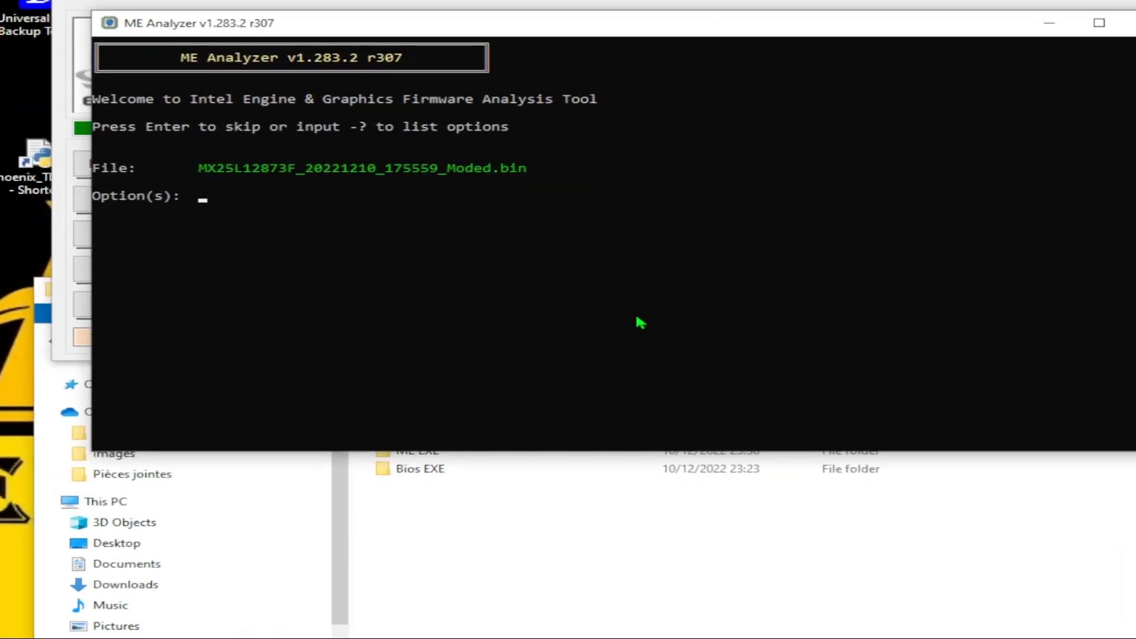
pyautogui.press('Return')
pyautogui.moveTo(655, 452); pyautogui.dragTo(628, 578)
pyautogui.moveTo(1013, 285); pyautogui.dragTo(558, 304)
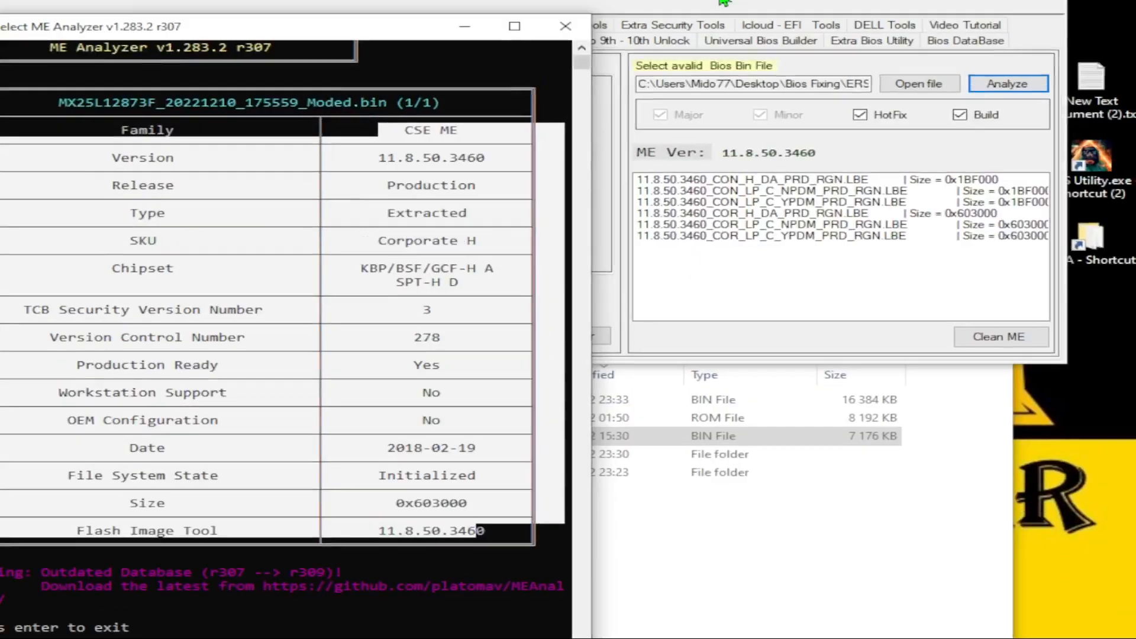
# Load ME_11.8_Corporate_D0_H_Production.bin as the BIOS file in ME support Tools and dismiss the message
pyautogui.click(796, 12)
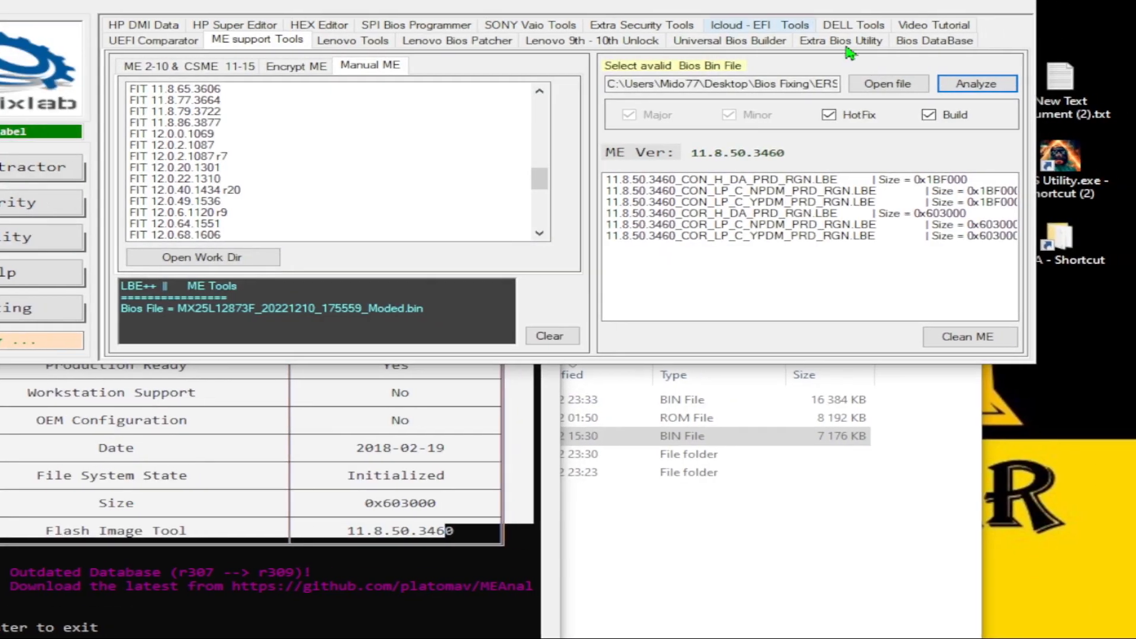
pyautogui.click(735, 592)
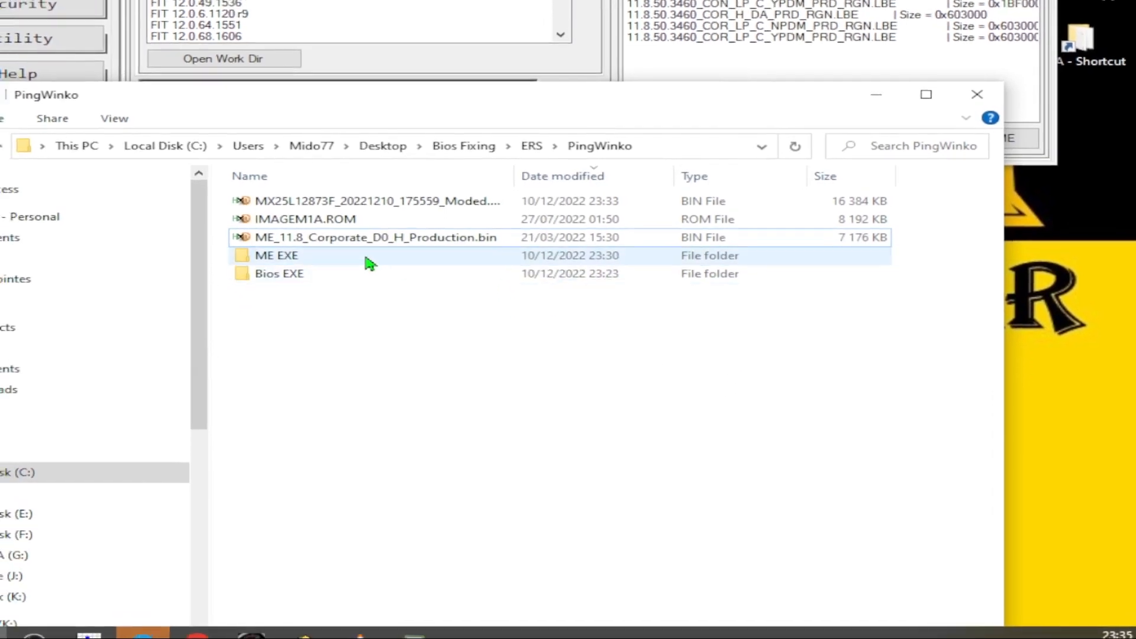
pyautogui.click(334, 438)
pyautogui.click(887, 84)
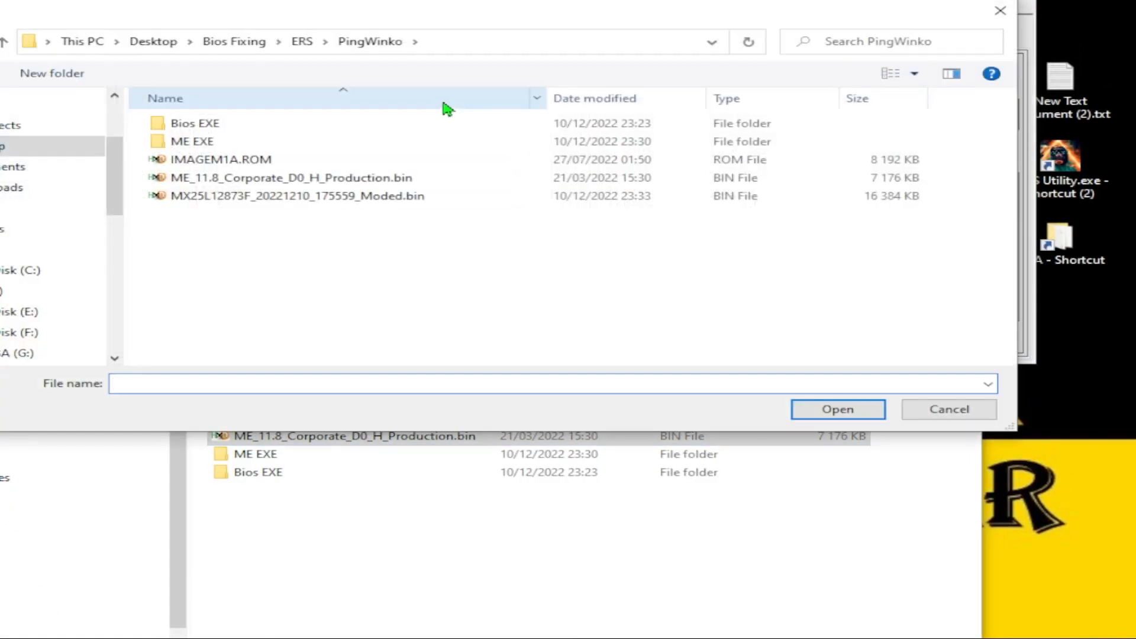
pyautogui.doubleClick(295, 177)
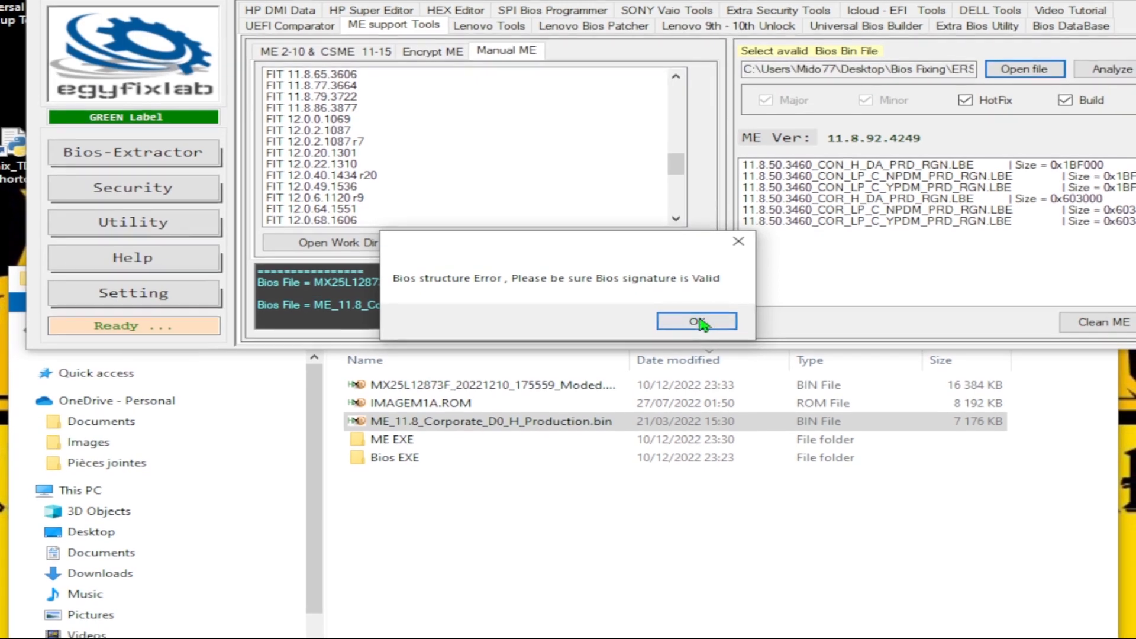
pyautogui.click(704, 330)
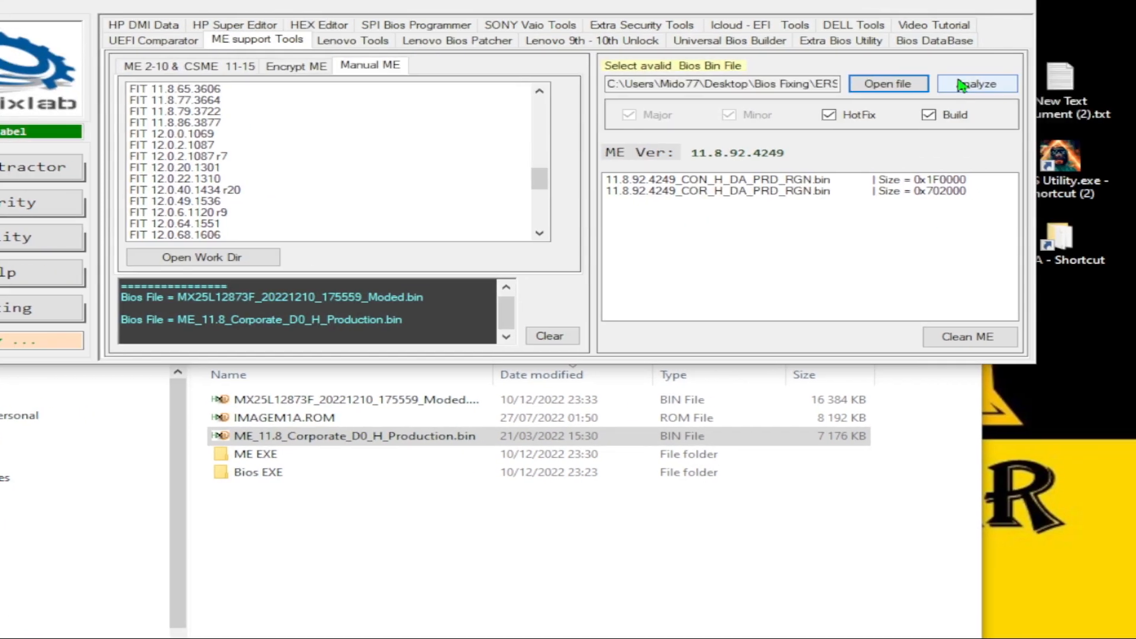
# Analyze ME_11.8_Corporate_D0_H_Production.bin in ME Analyzer without extra options and resize its window to fit the report
pyautogui.click(1107, 66)
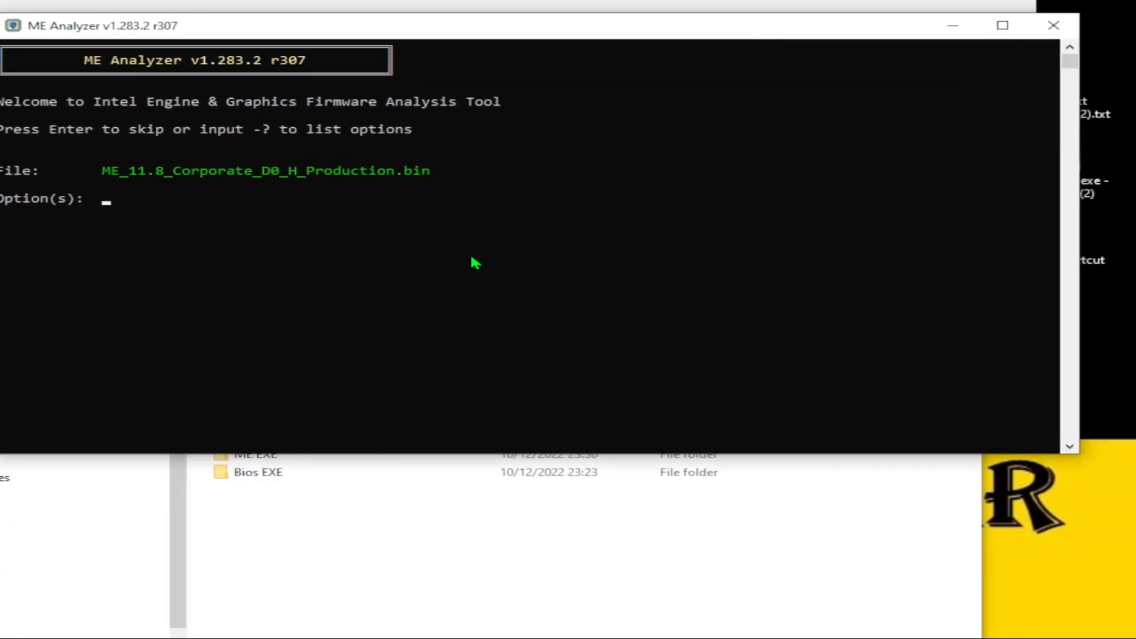
pyautogui.press('Return')
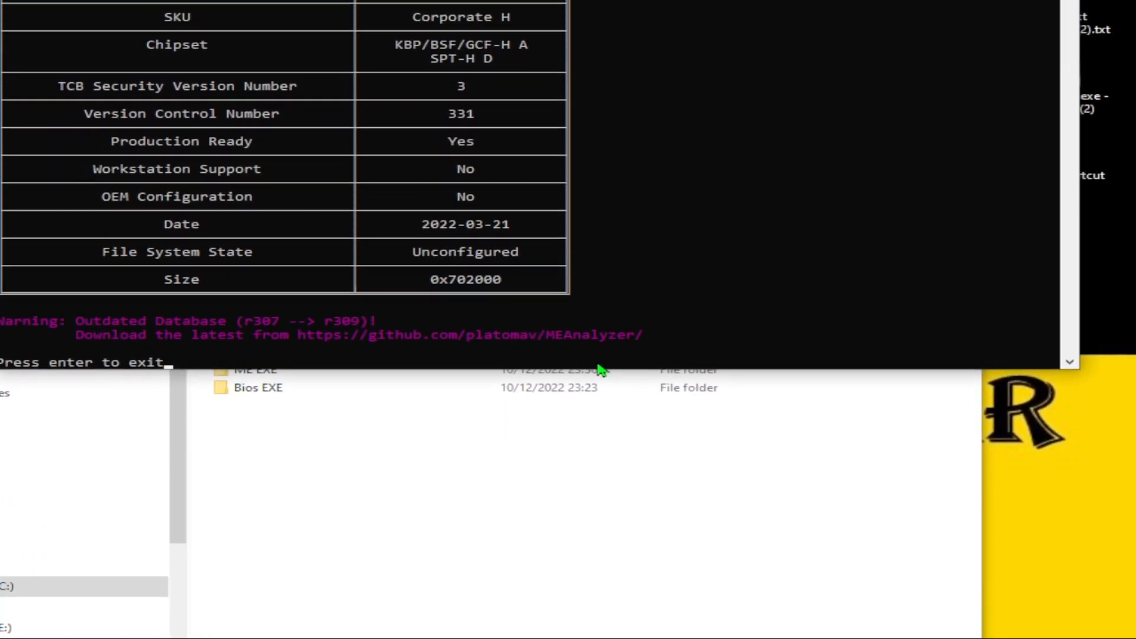
pyautogui.moveTo(601, 321); pyautogui.dragTo(525, 638)
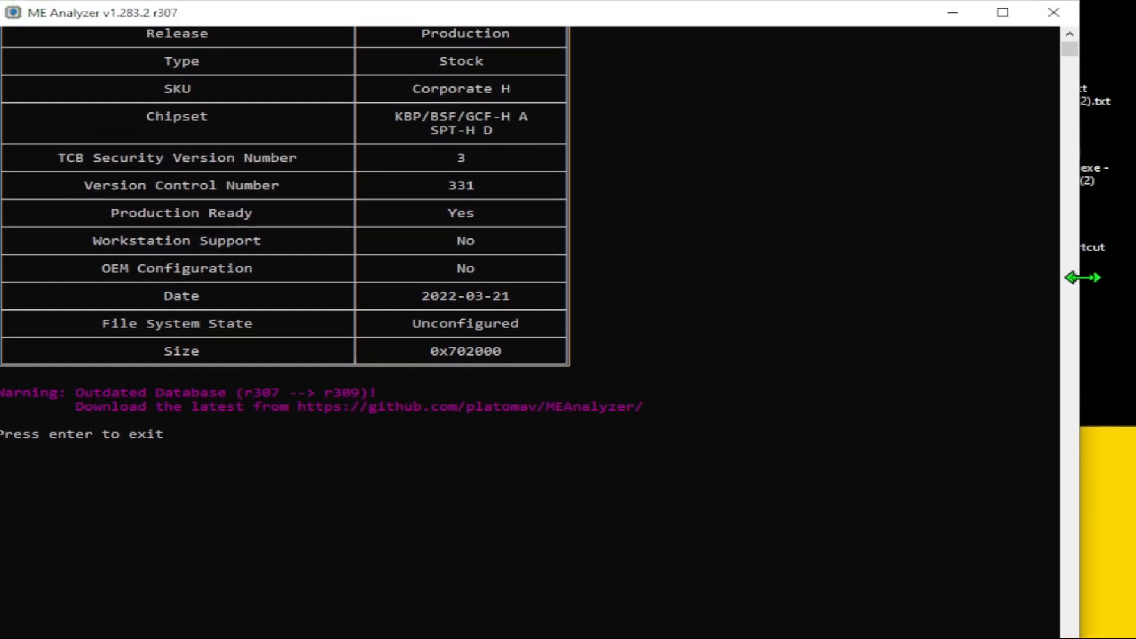
pyautogui.moveTo(1077, 70); pyautogui.dragTo(686, 72)
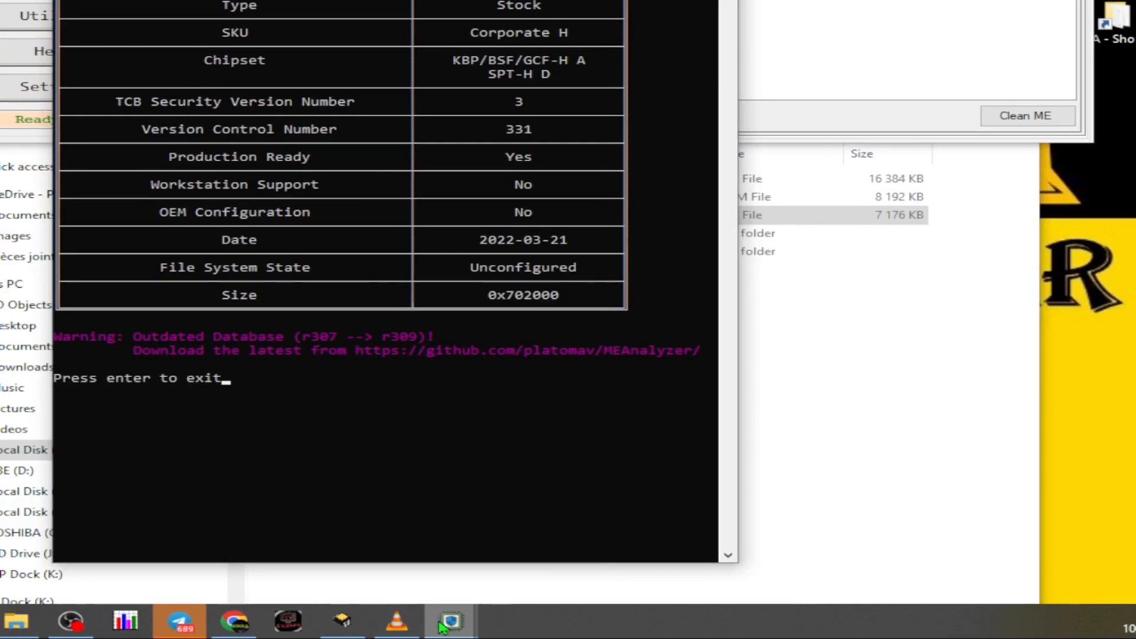
# Arrange the ME Analyzer reports of the modded dump and the clean ME file side by side
pyautogui.moveTo(443, 626)
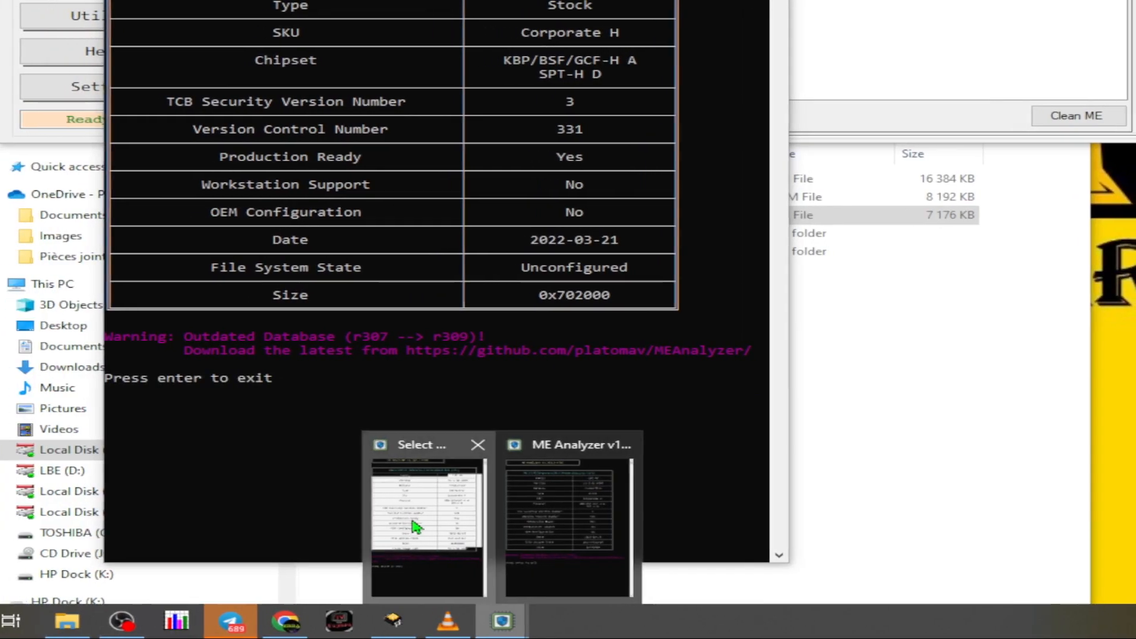
pyautogui.click(379, 521)
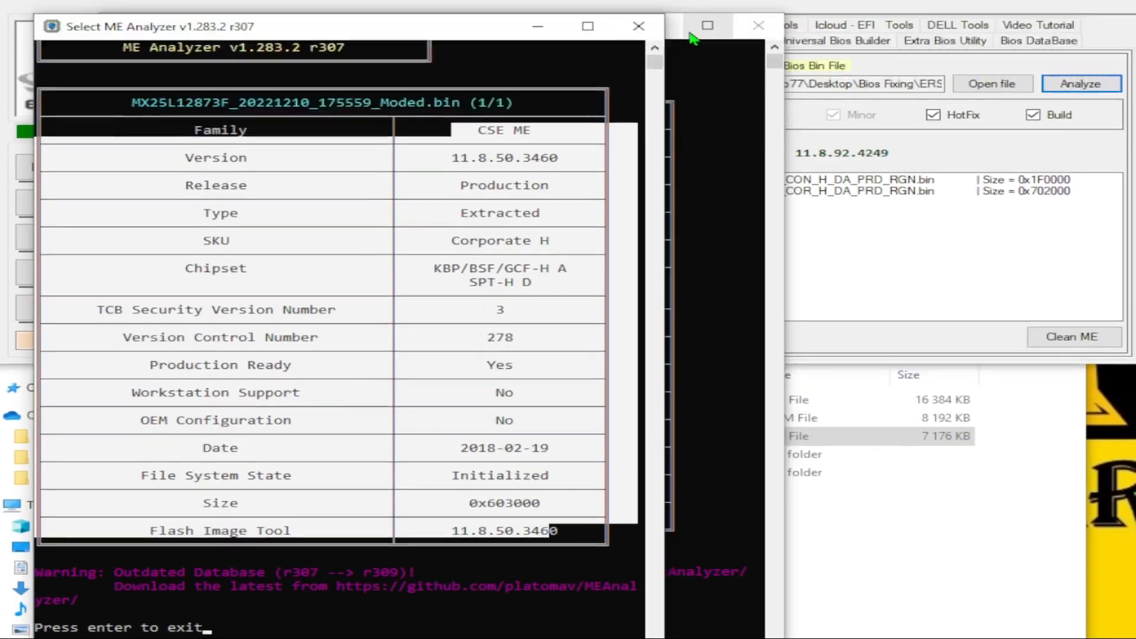
pyautogui.click(690, 34)
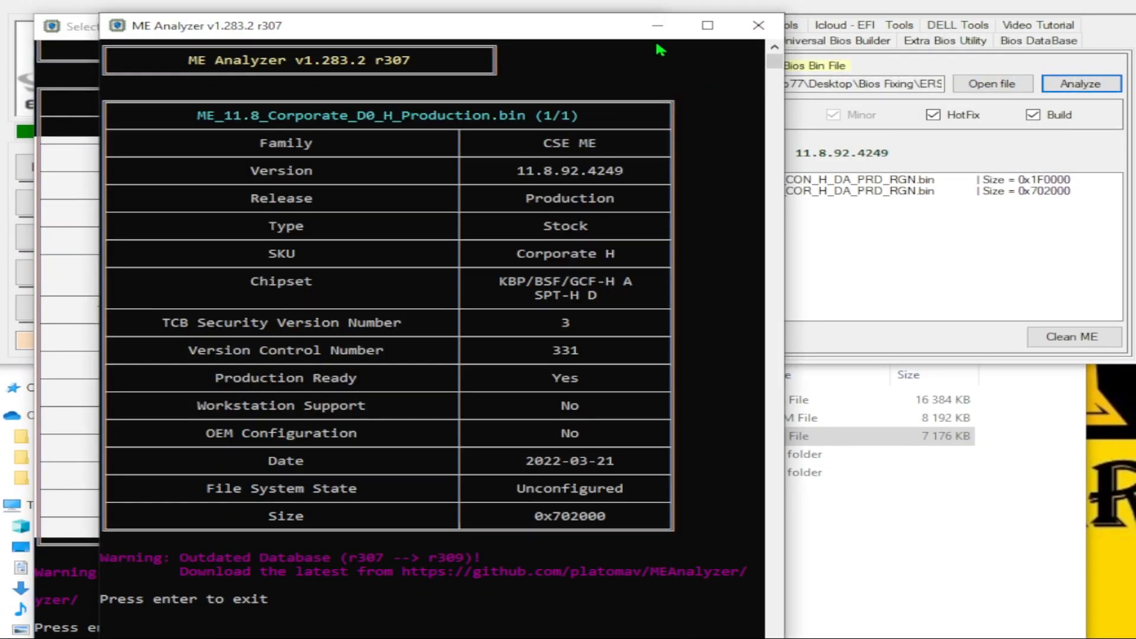
pyautogui.moveTo(549, 30); pyautogui.dragTo(1068, 51)
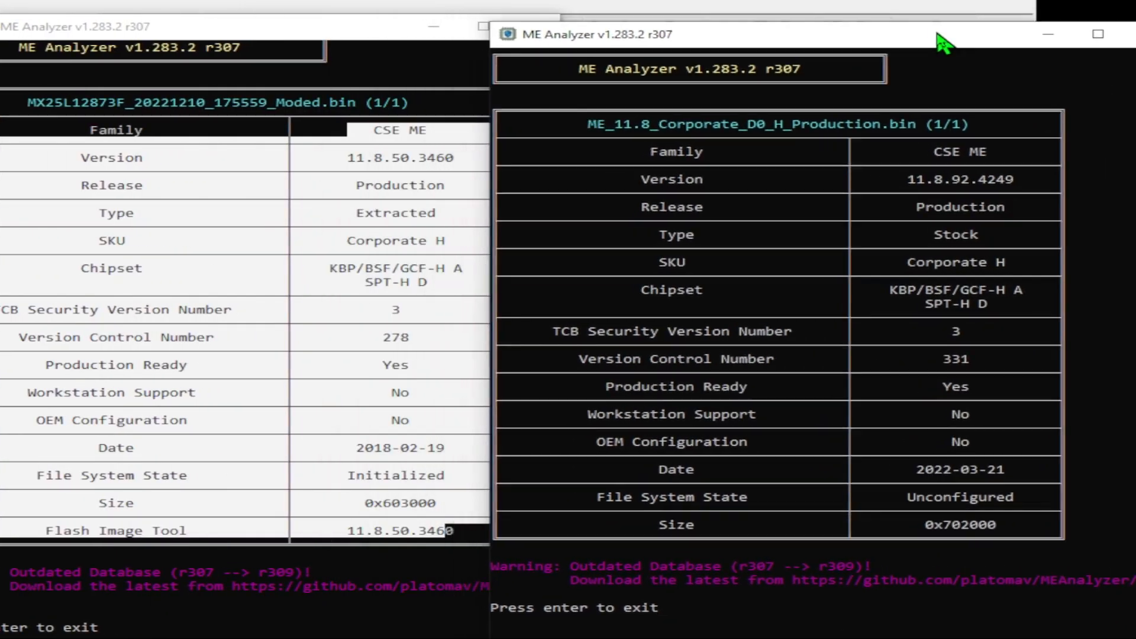
pyautogui.moveTo(964, 50)
pyautogui.mouseDown()
pyautogui.moveTo(975, 47)
pyautogui.moveTo(964, 53)
pyautogui.mouseUp()
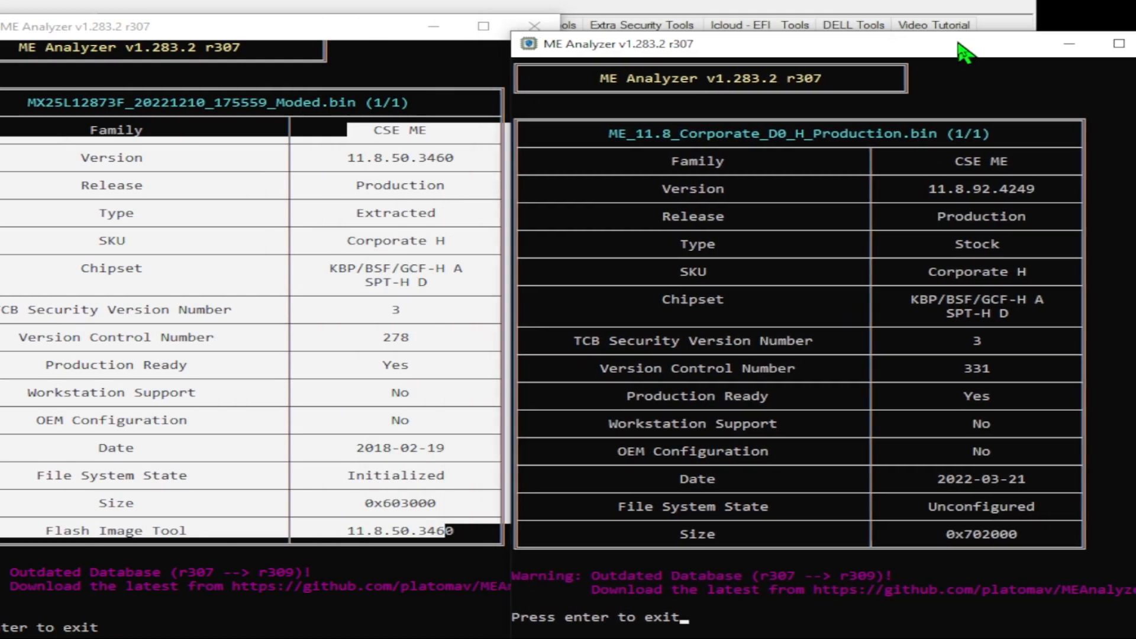
# Compare the Version and Type entries of the modded dump and the clean ME file
pyautogui.click(904, 195)
pyautogui.click(422, 195)
pyautogui.click(412, 170)
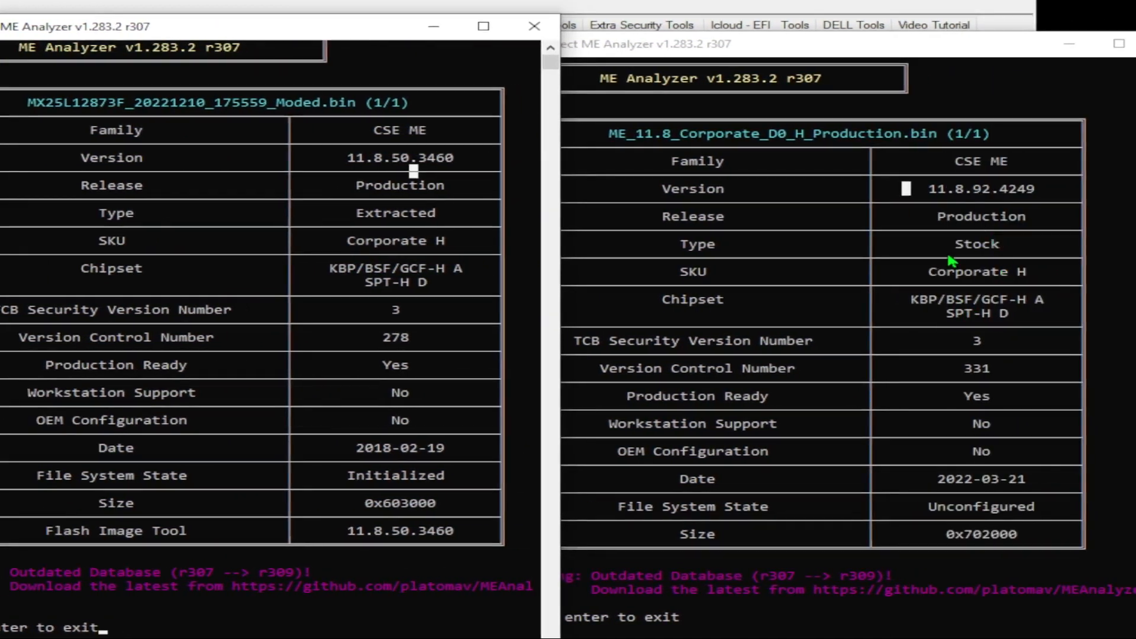
pyautogui.click(949, 249)
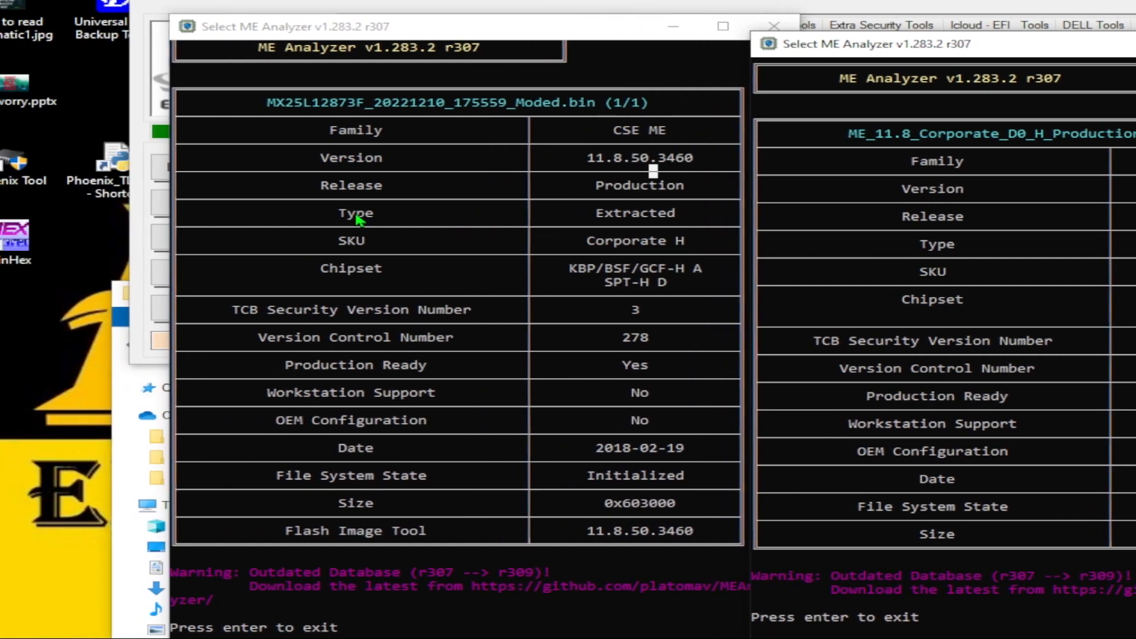
pyautogui.click(362, 214)
pyautogui.moveTo(685, 216); pyautogui.dragTo(715, 215)
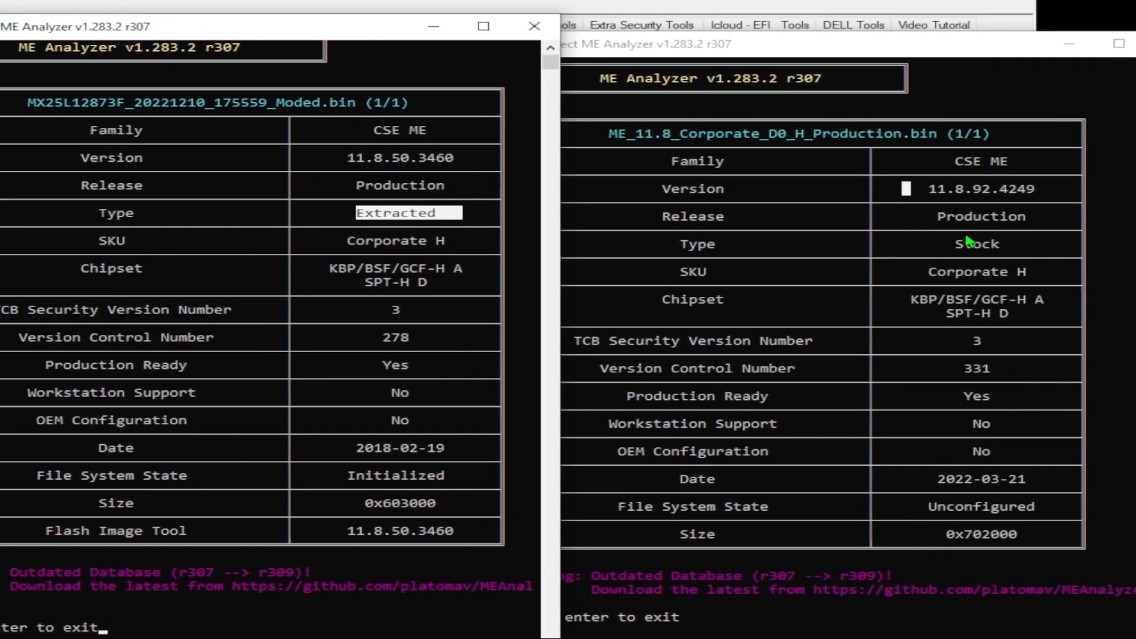
pyautogui.click(960, 247)
pyautogui.moveTo(960, 249); pyautogui.dragTo(1000, 249)
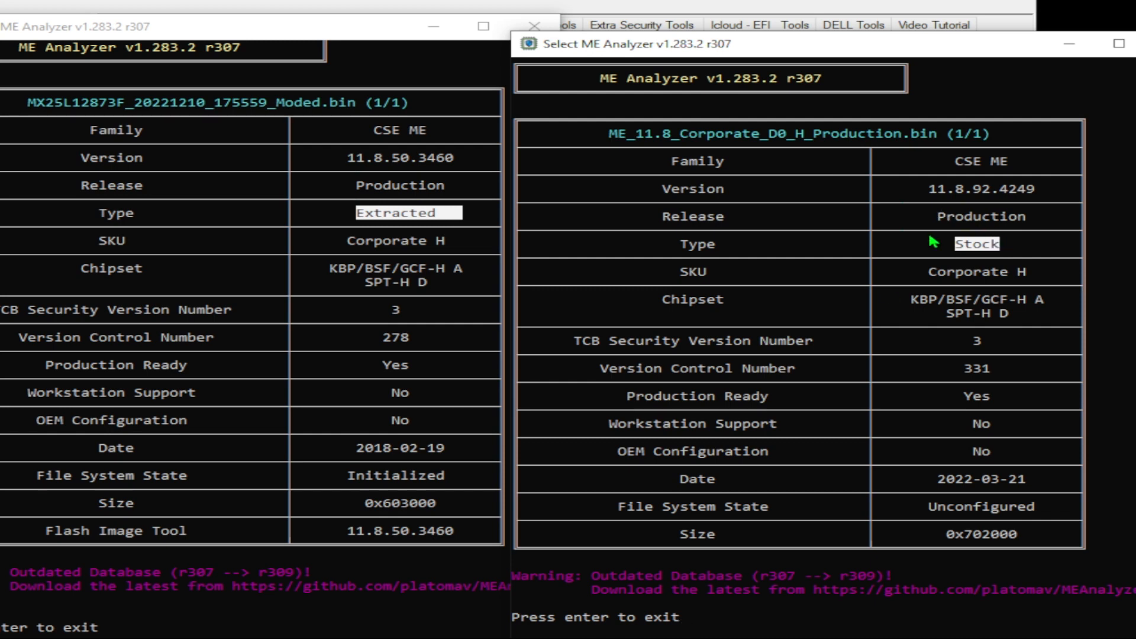
# Align the two reports and compare their Release, File System State, SKU and Version entries
pyautogui.moveTo(799, 48); pyautogui.dragTo(798, 16)
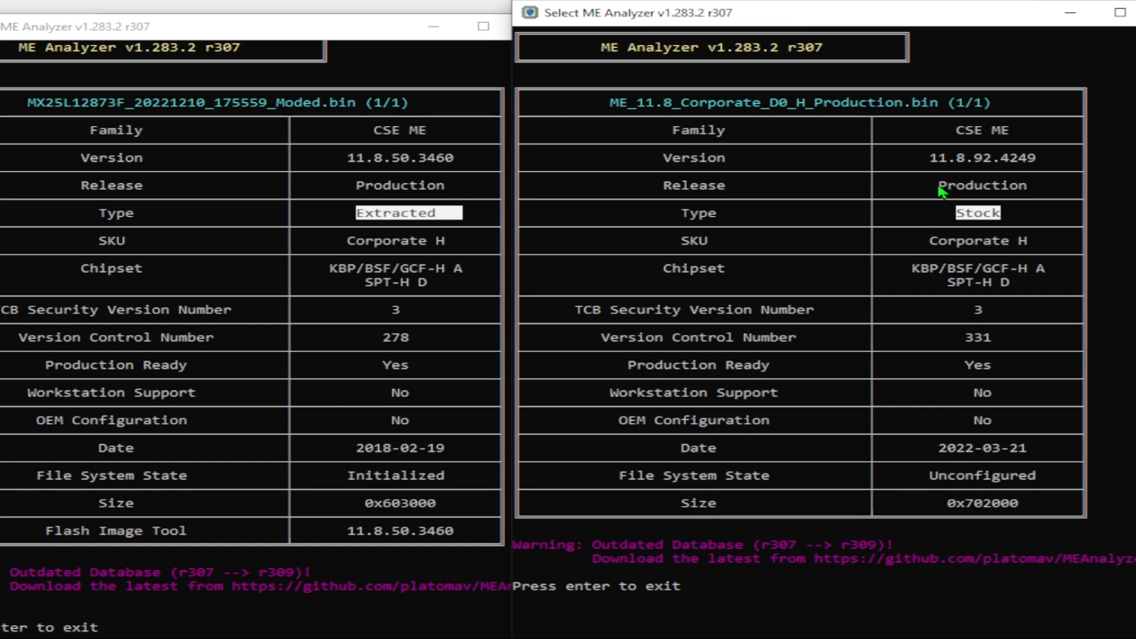
pyautogui.moveTo(940, 188); pyautogui.dragTo(1030, 189)
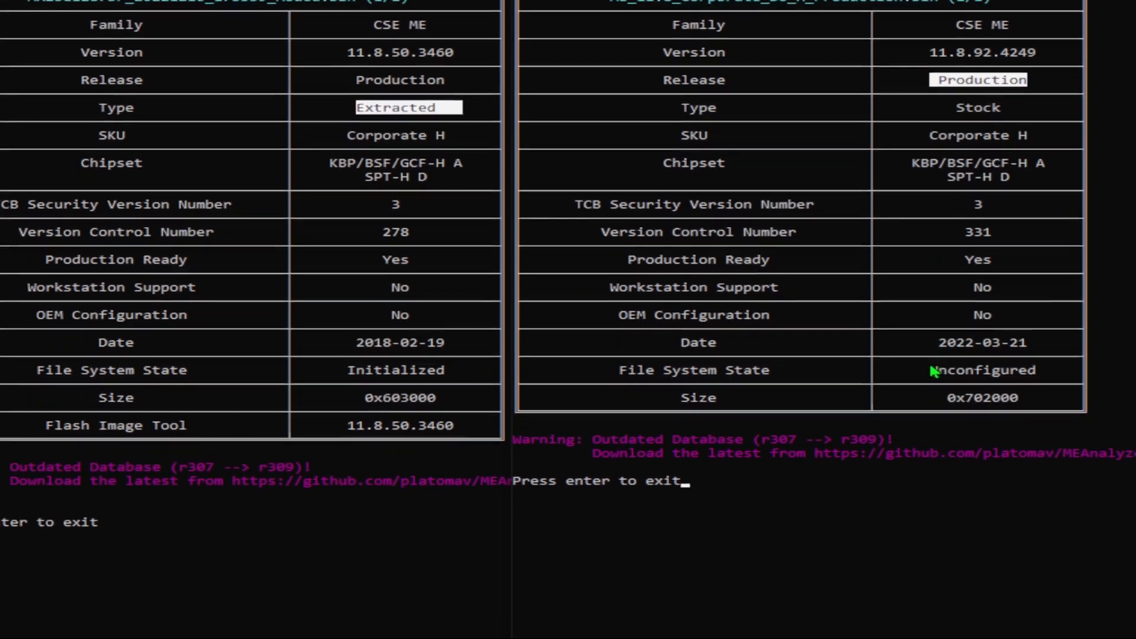
pyautogui.moveTo(935, 475); pyautogui.dragTo(1030, 477)
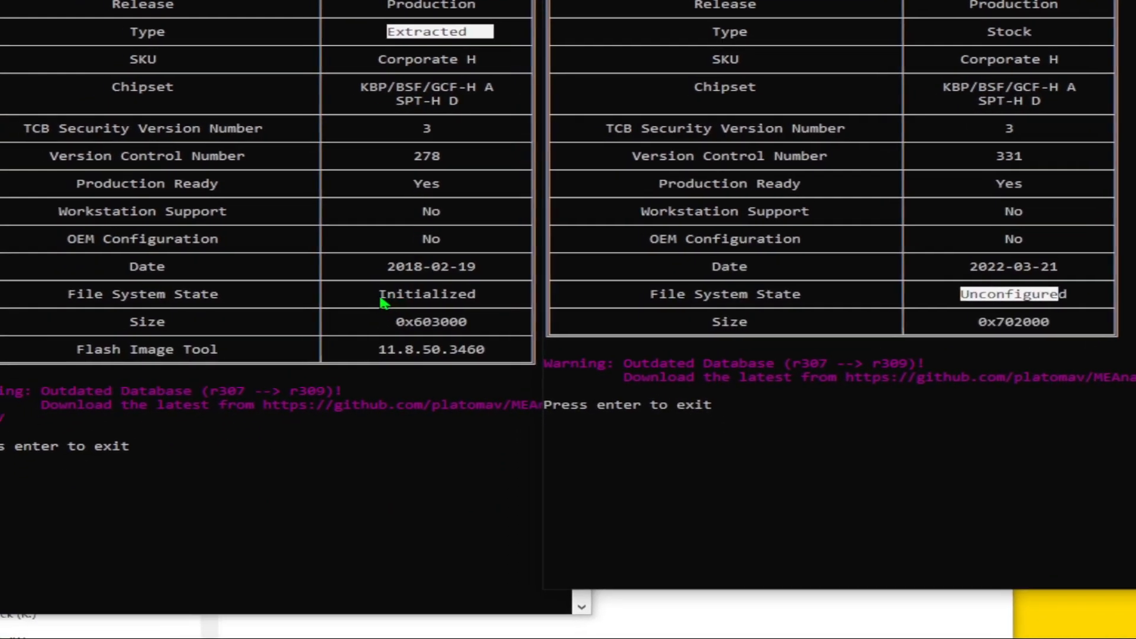
pyautogui.click(440, 309)
pyautogui.moveTo(402, 298); pyautogui.dragTo(499, 299)
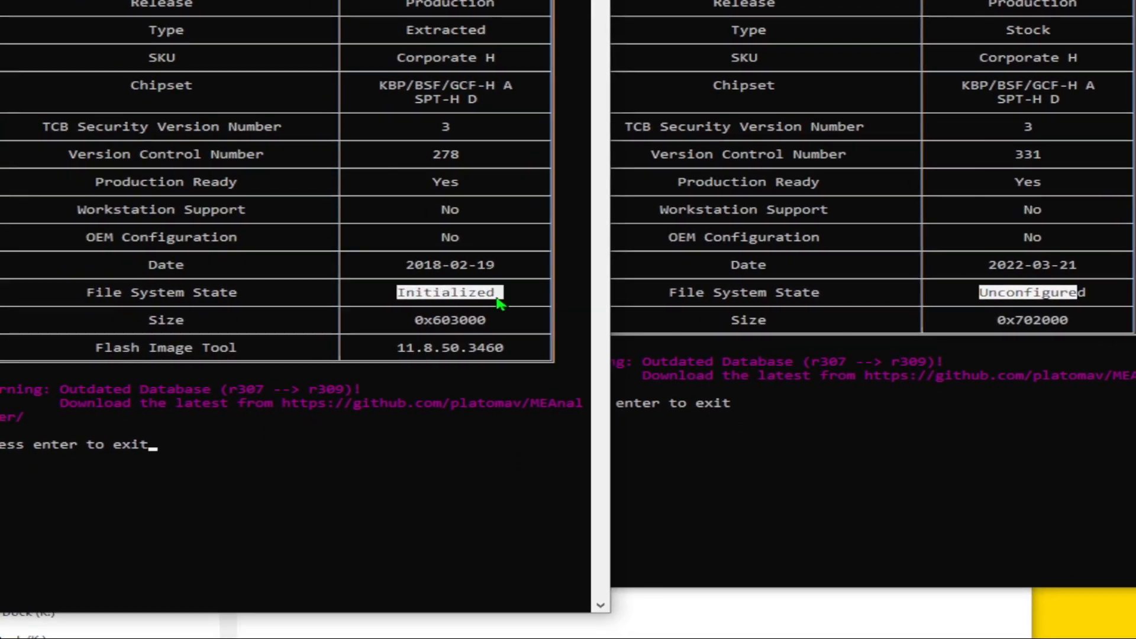
pyautogui.moveTo(406, 100); pyautogui.dragTo(516, 88)
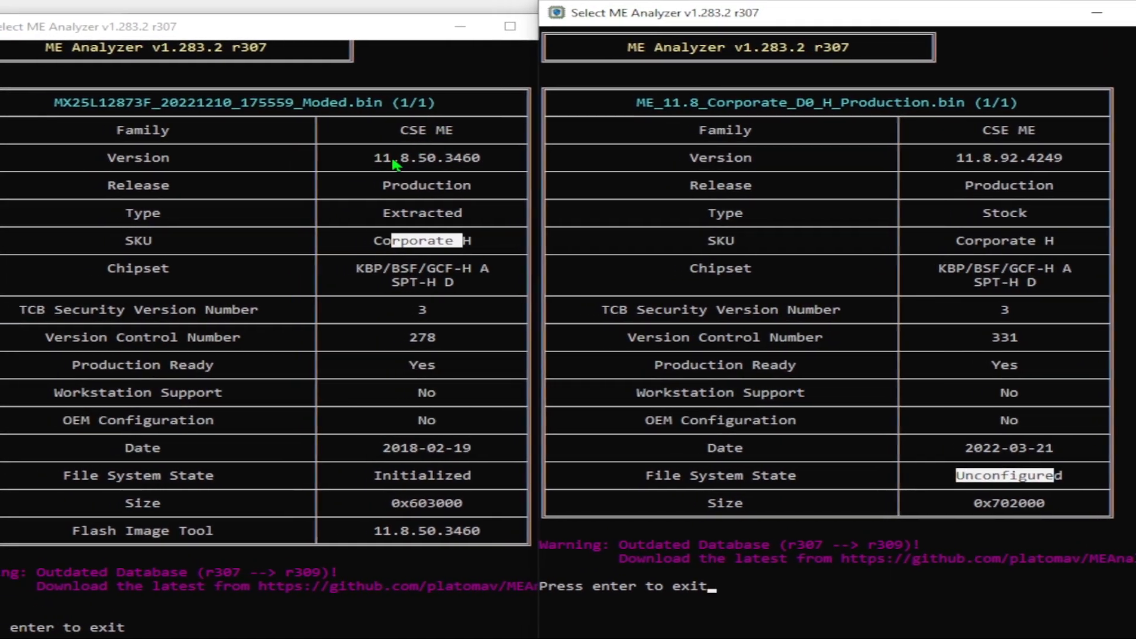
pyautogui.click(395, 165)
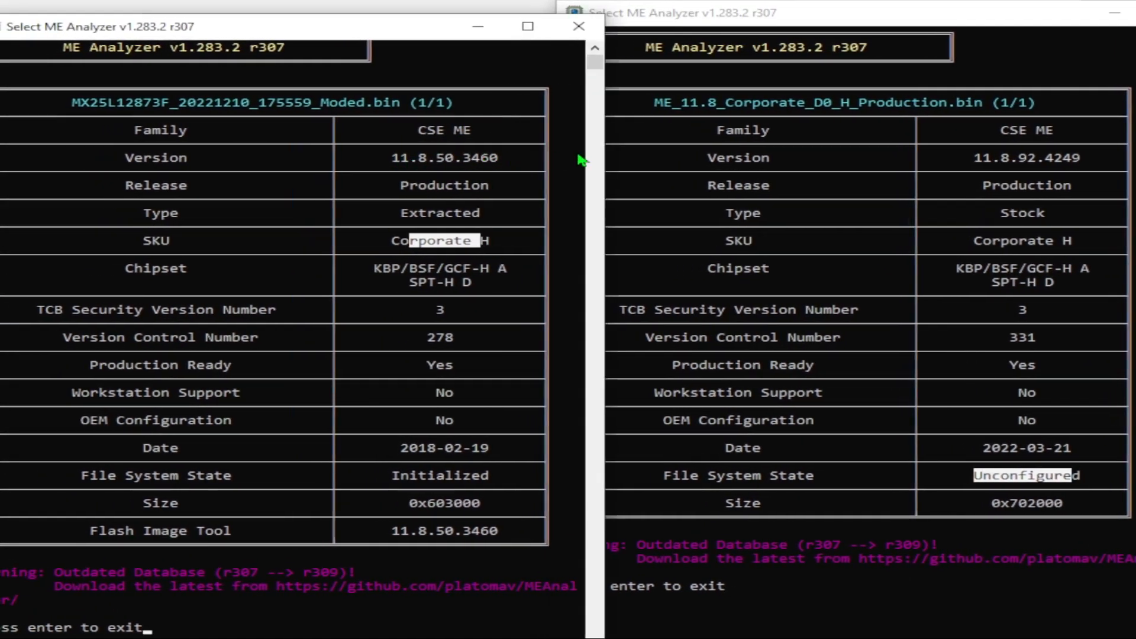
pyautogui.click(927, 163)
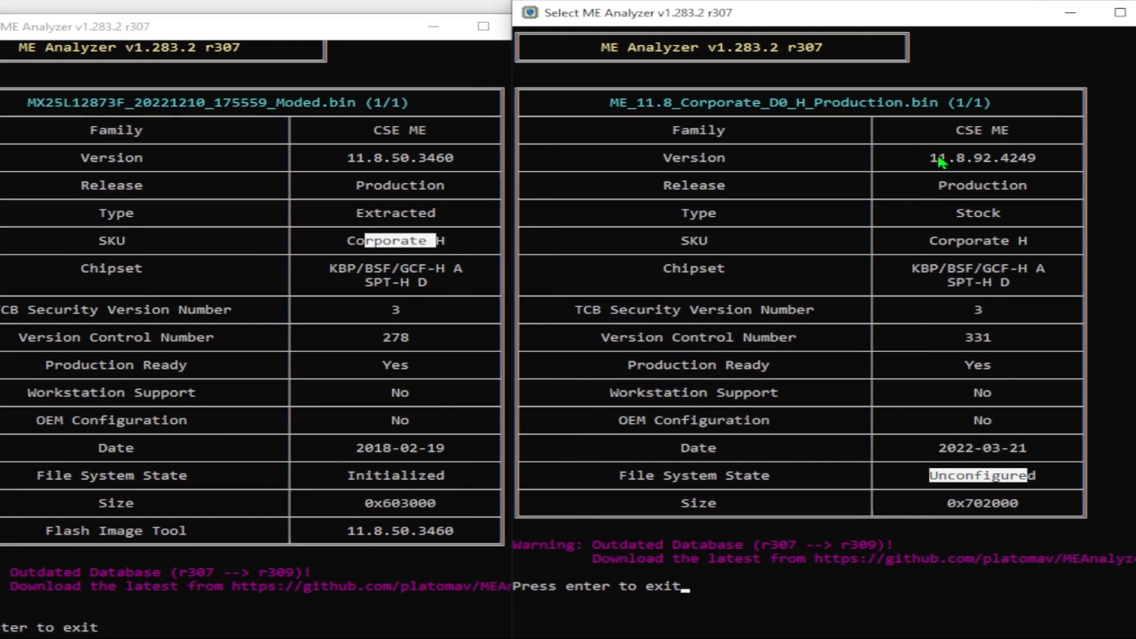
# Compare the Version entries of the clean ME file and the modded dump in the two ME Analyzer reports
pyautogui.moveTo(927, 162); pyautogui.dragTo(1050, 161)
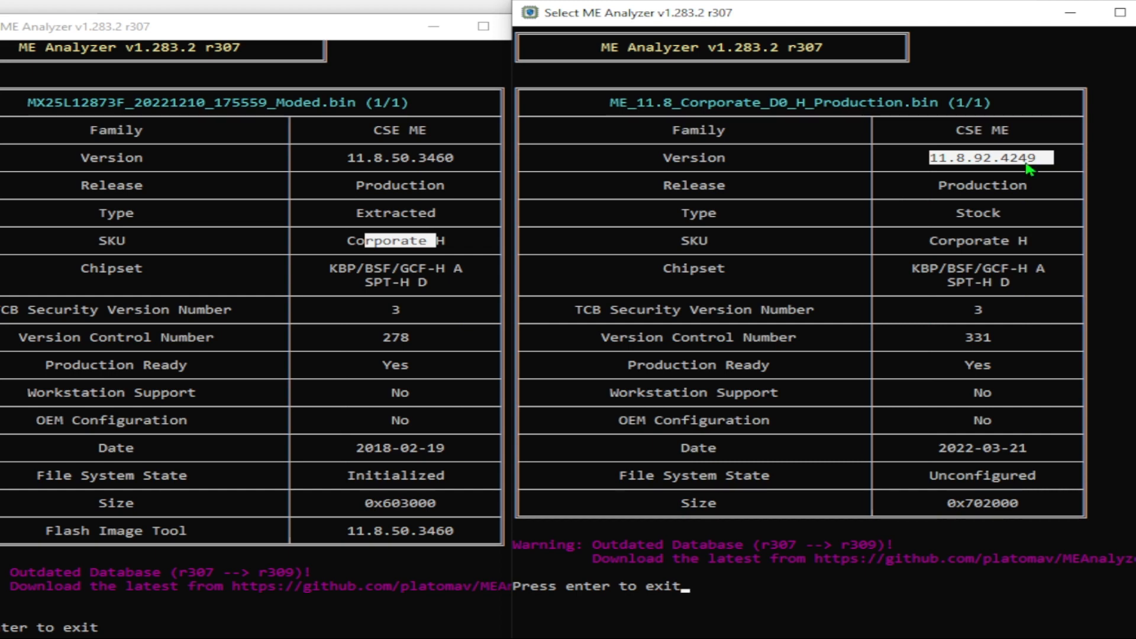
pyautogui.click(369, 163)
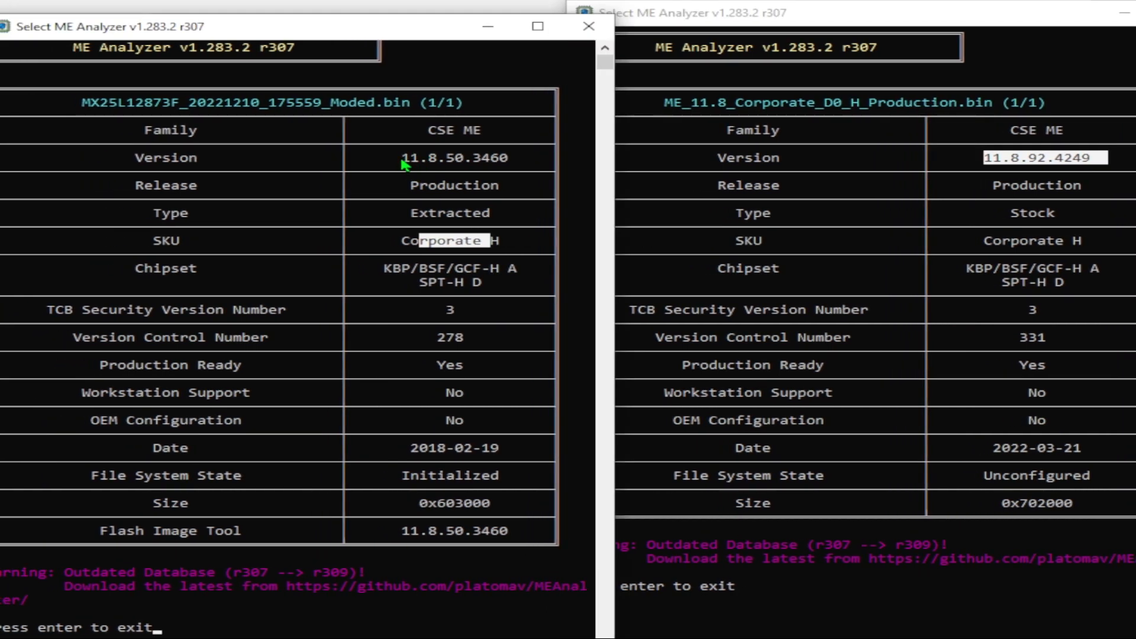
pyautogui.moveTo(395, 158); pyautogui.dragTo(506, 158)
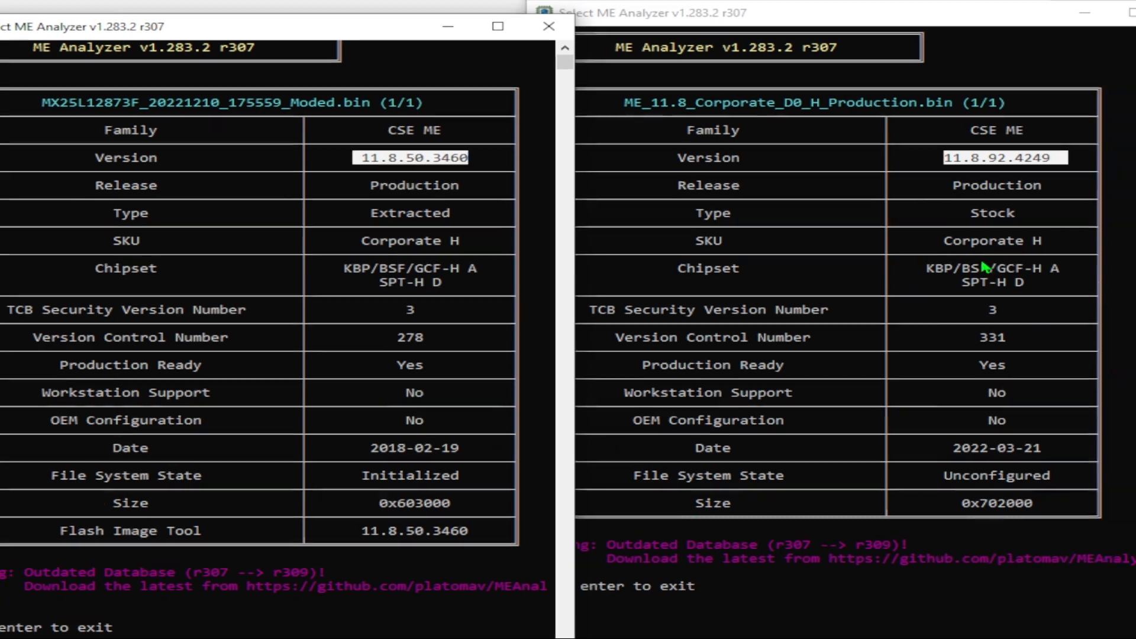
pyautogui.click(886, 319)
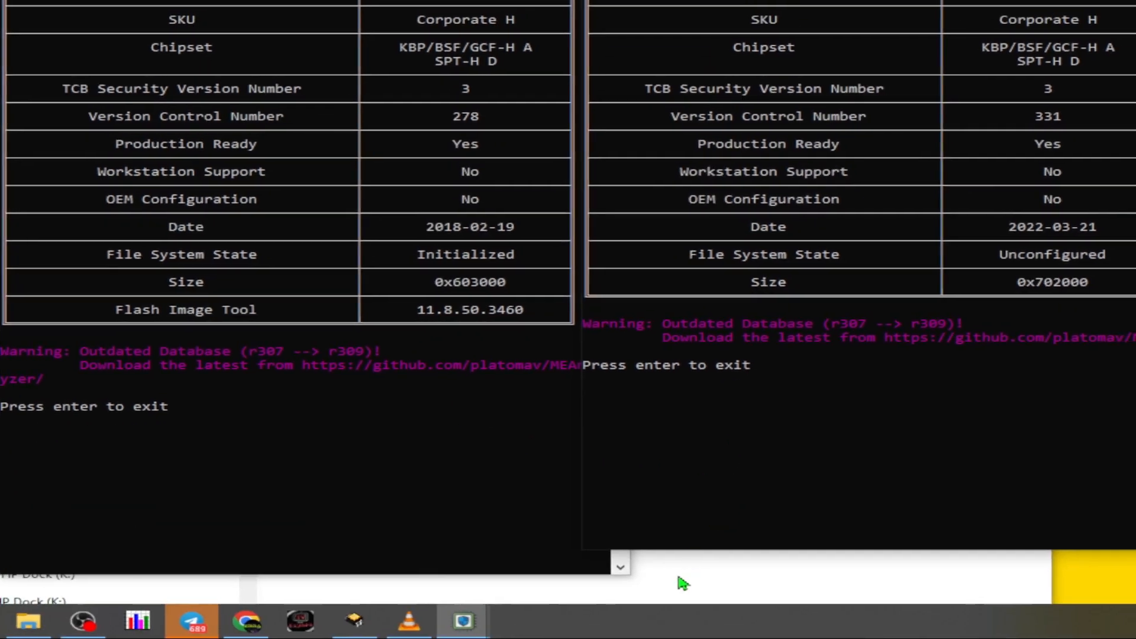
# Load MX25L12873F_20221210_175559_Moded.bin in the Manual ME tool and select 11.8.50.3460_COR_H_DA_PRD_RGN.LBE as the matching ME region
pyautogui.click(682, 584)
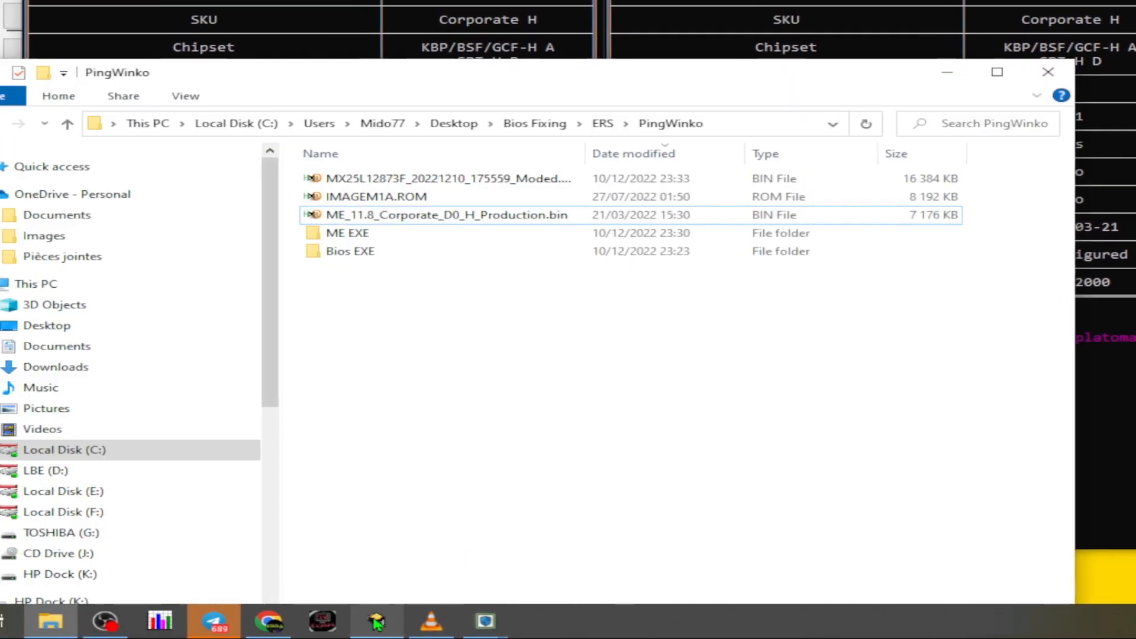
pyautogui.click(356, 620)
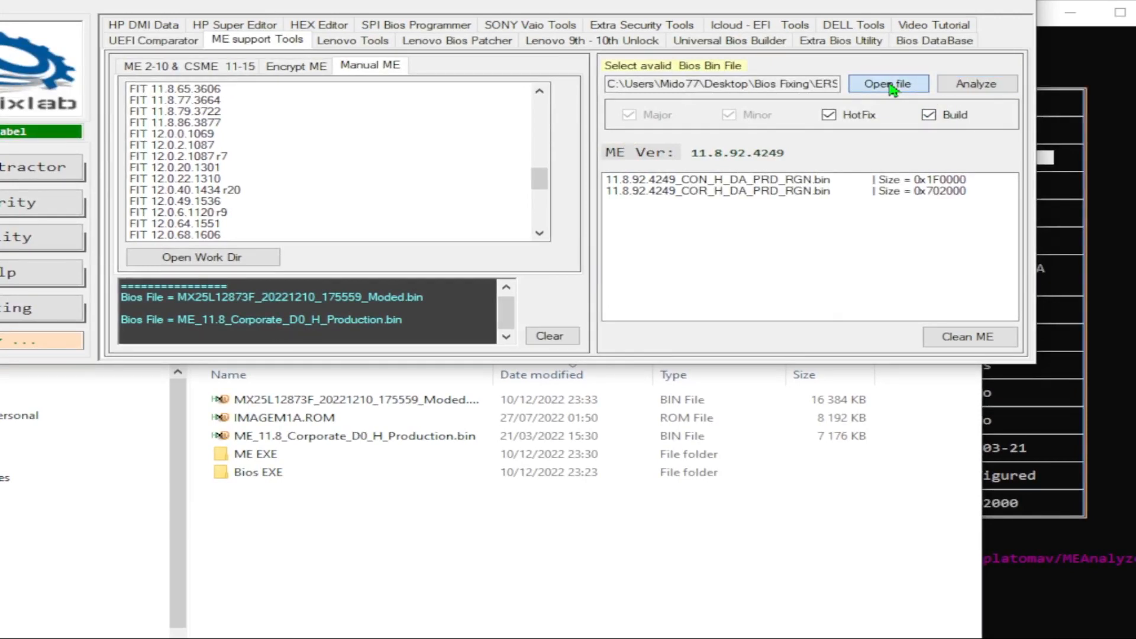
pyautogui.click(891, 86)
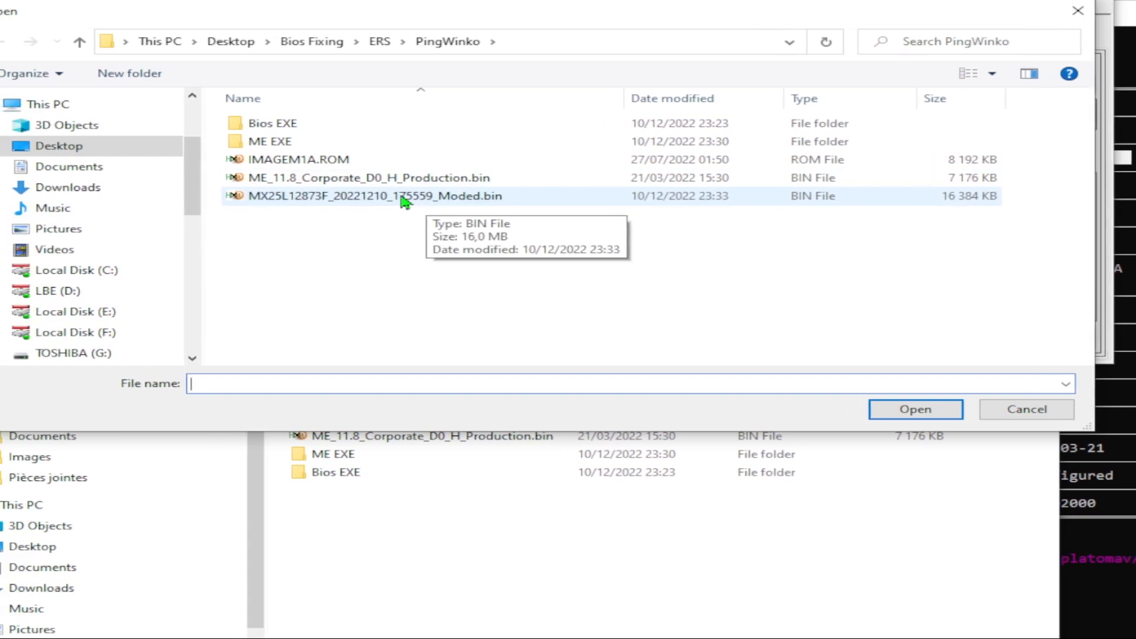
pyautogui.doubleClick(405, 201)
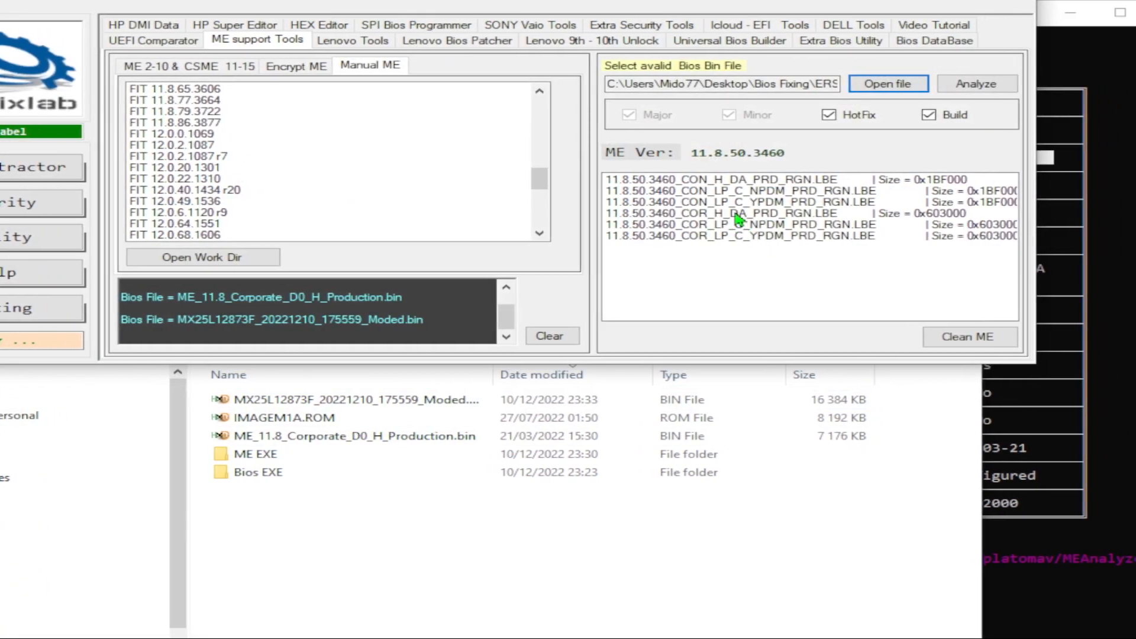
pyautogui.click(768, 216)
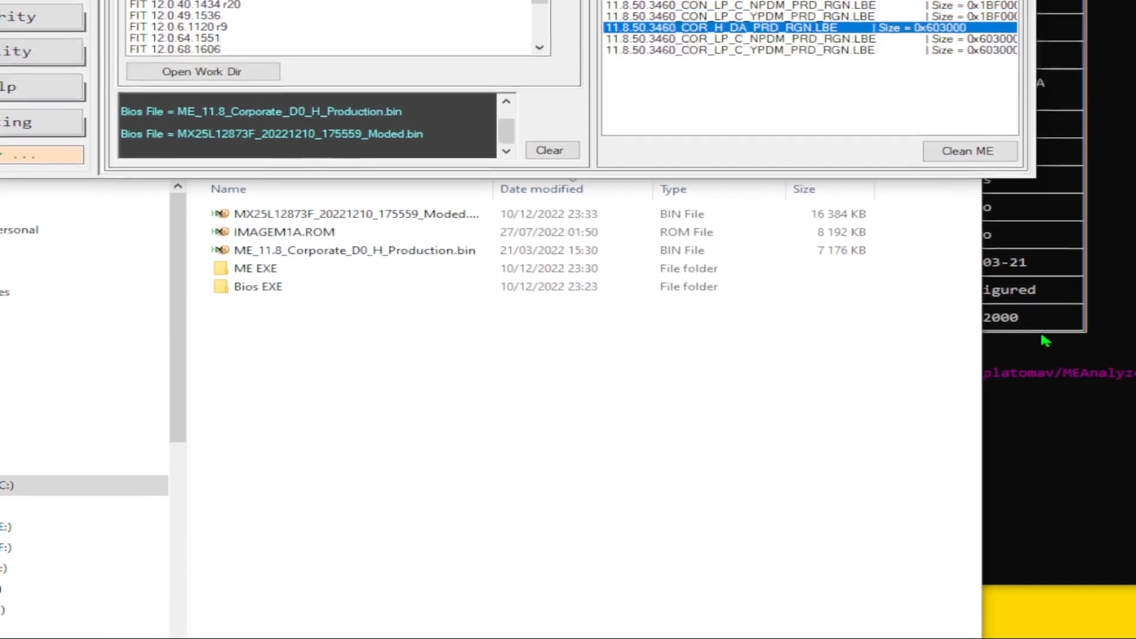
# Bring the ME Analyzer reports back to the front and recheck the Version entry of the modded dump against the clean file
pyautogui.click(1133, 523)
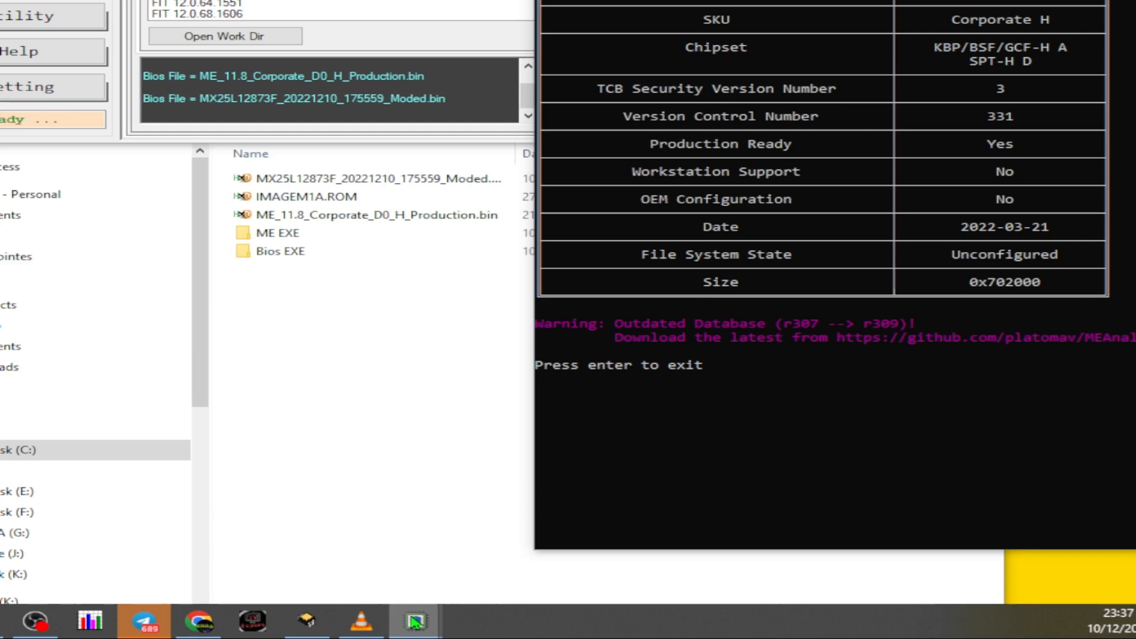
pyautogui.moveTo(415, 619)
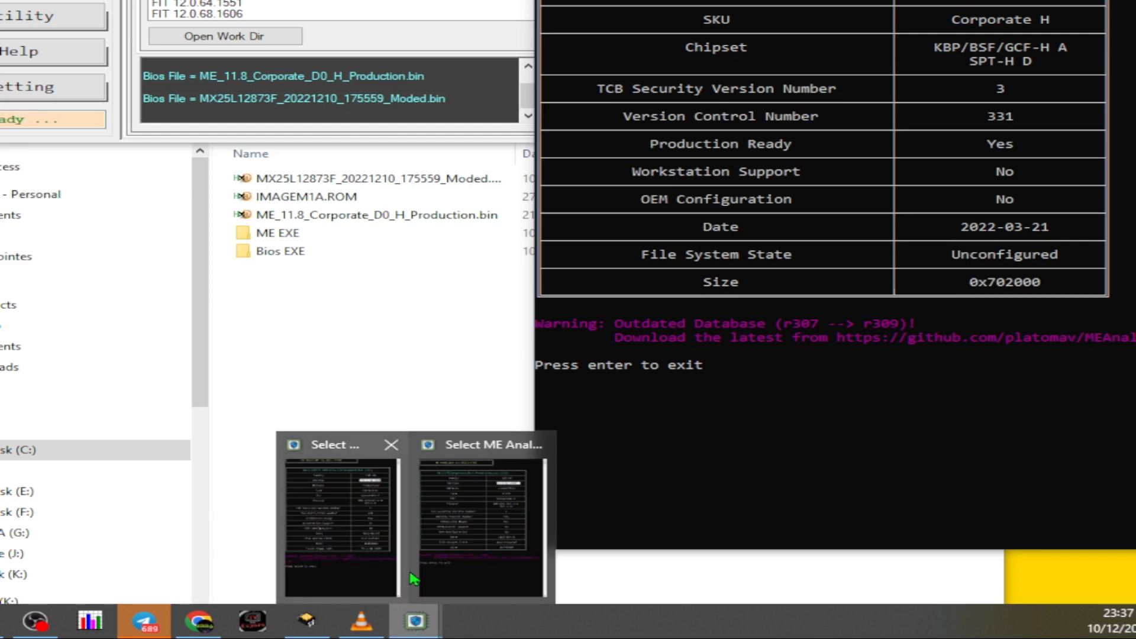
pyautogui.click(355, 532)
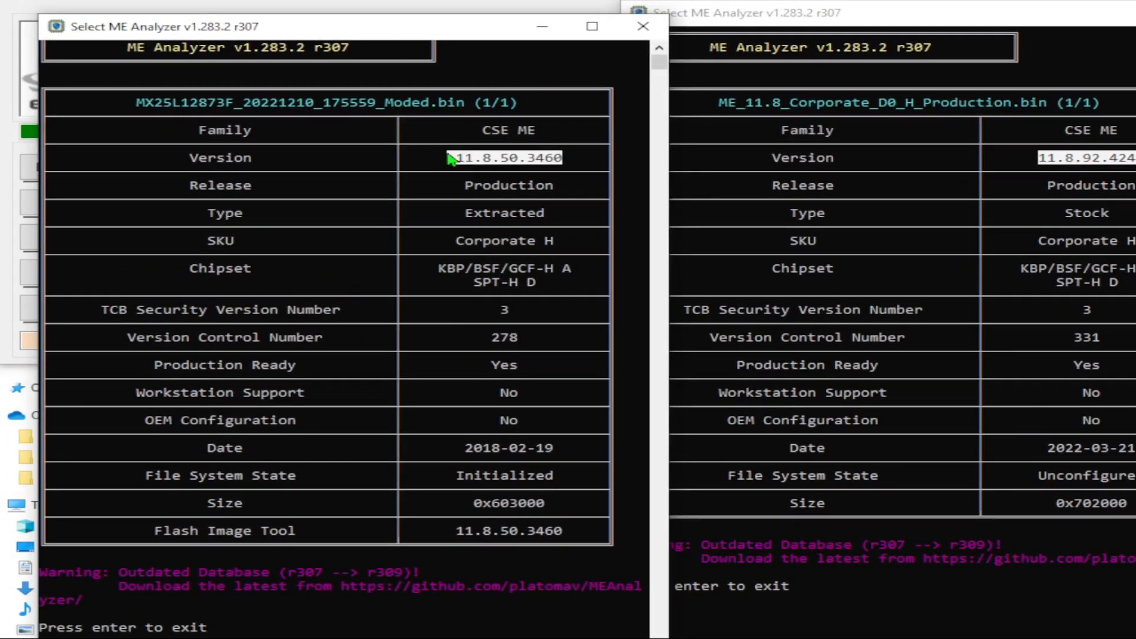
pyautogui.moveTo(449, 158); pyautogui.dragTo(585, 171)
pyautogui.click(926, 15)
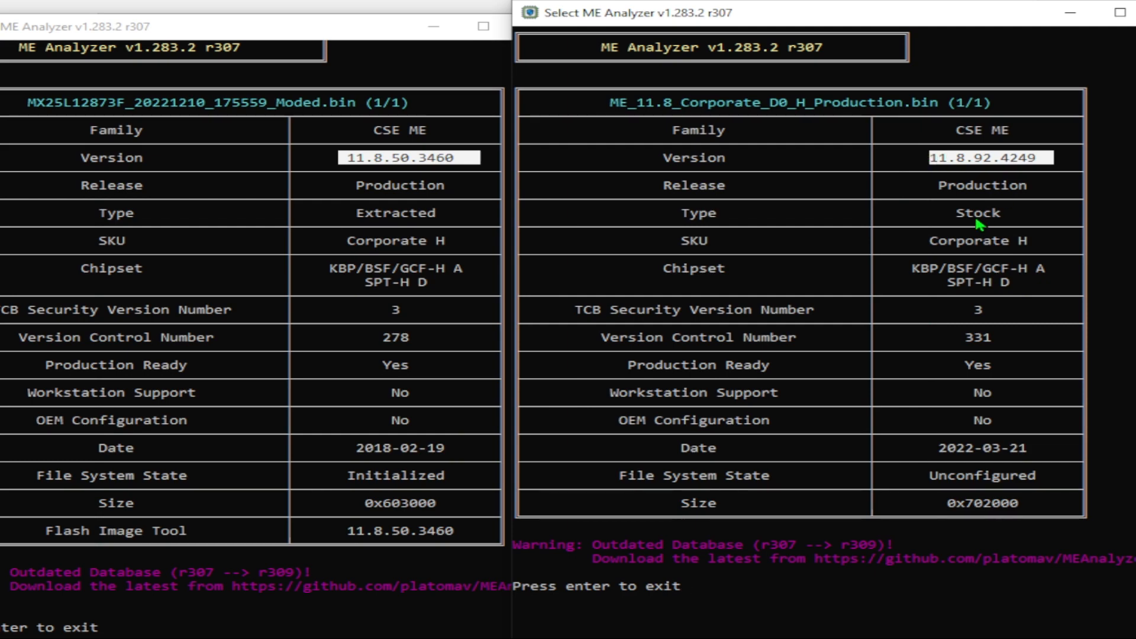
# Launch FIT 11.8.86.3877 from the Manual ME tool list and minimize the ME Analyzer report
pyautogui.click(474, 5)
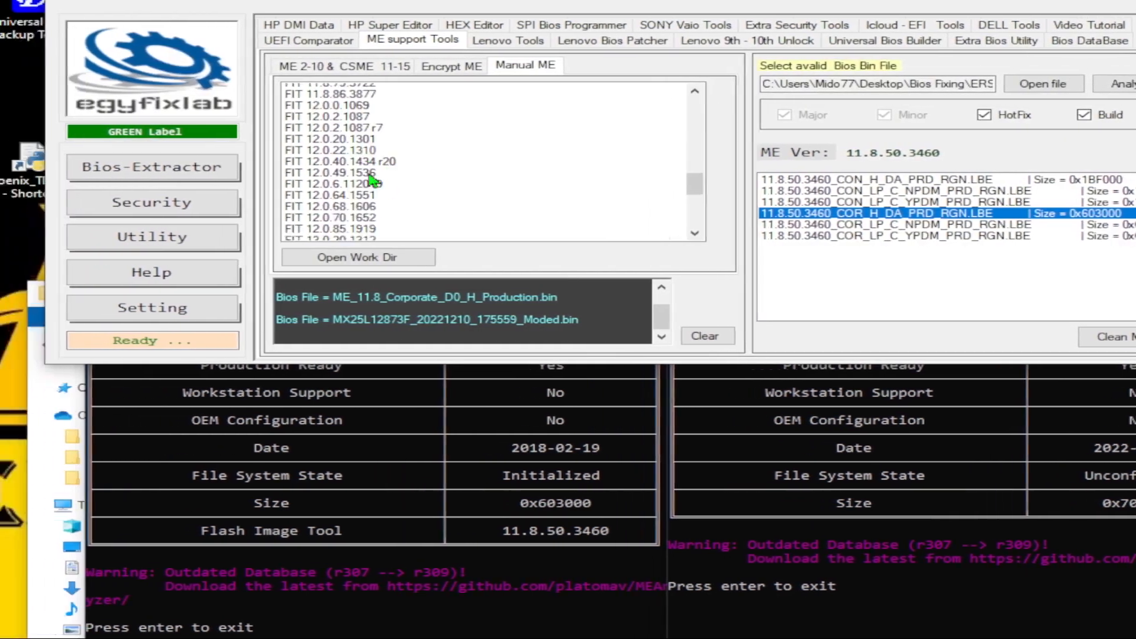
pyautogui.scroll(-2, 232, 178)
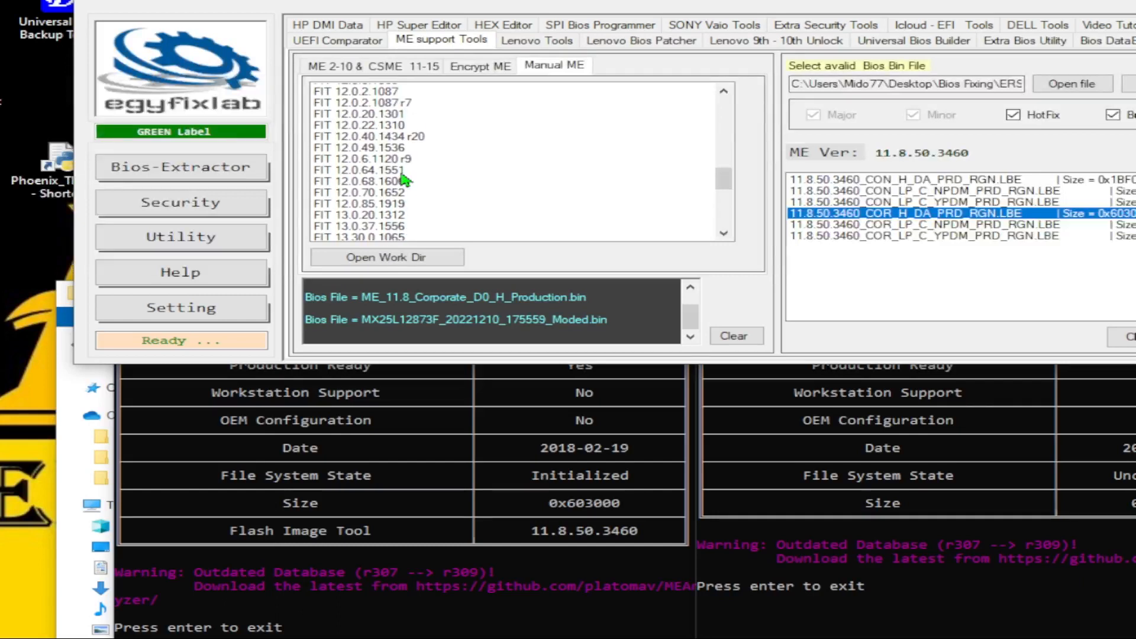
pyautogui.scroll(4, 404, 180)
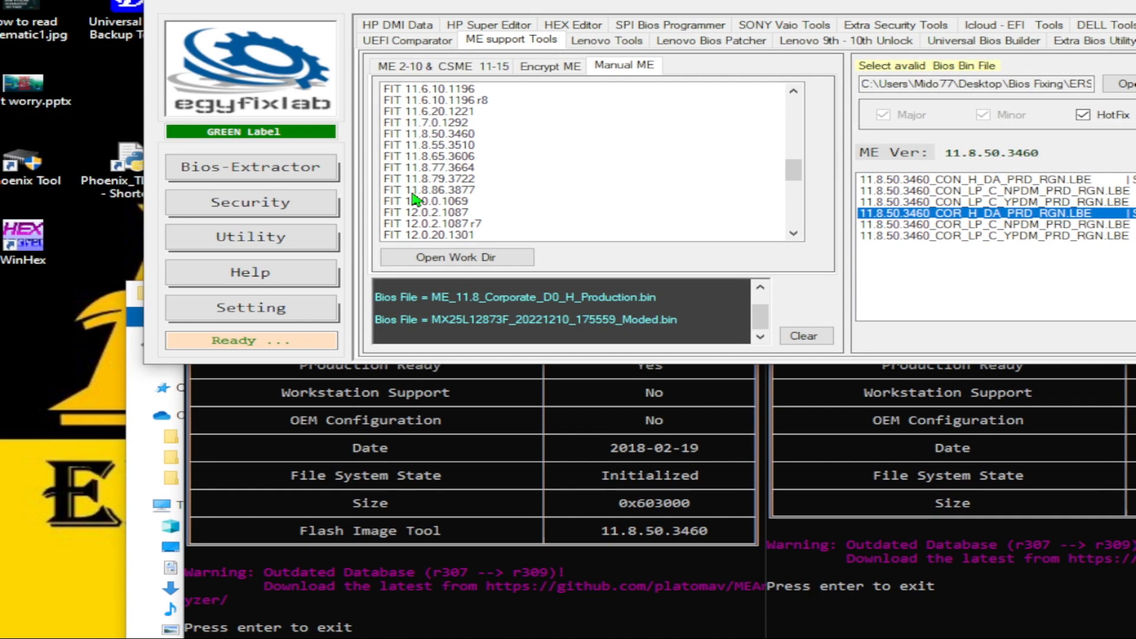
pyautogui.click(389, 194)
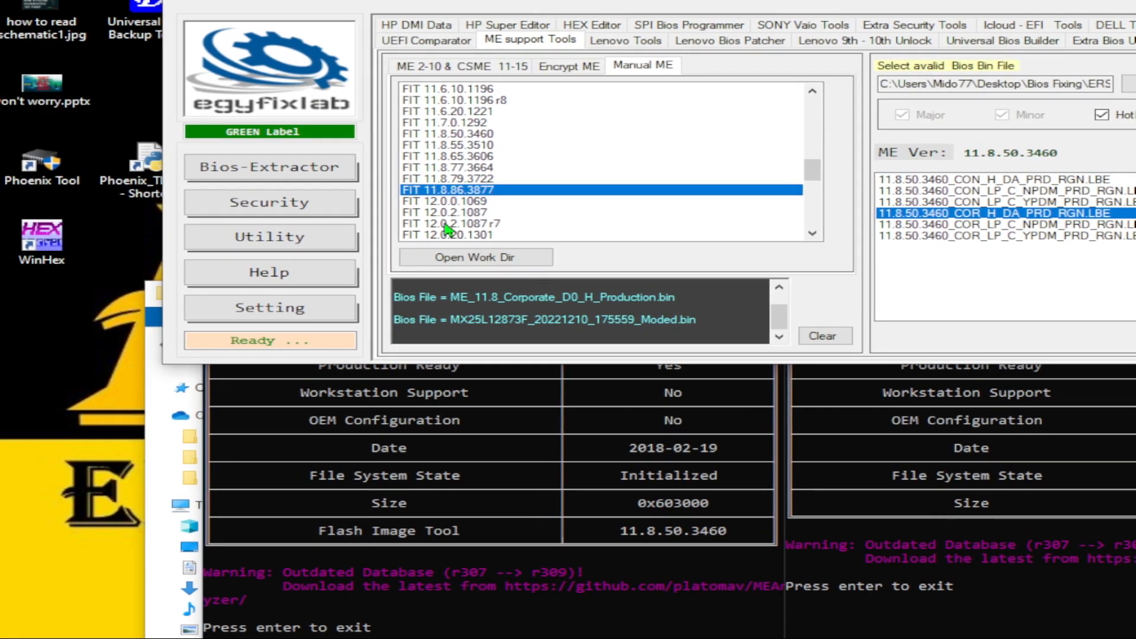
pyautogui.doubleClick(448, 189)
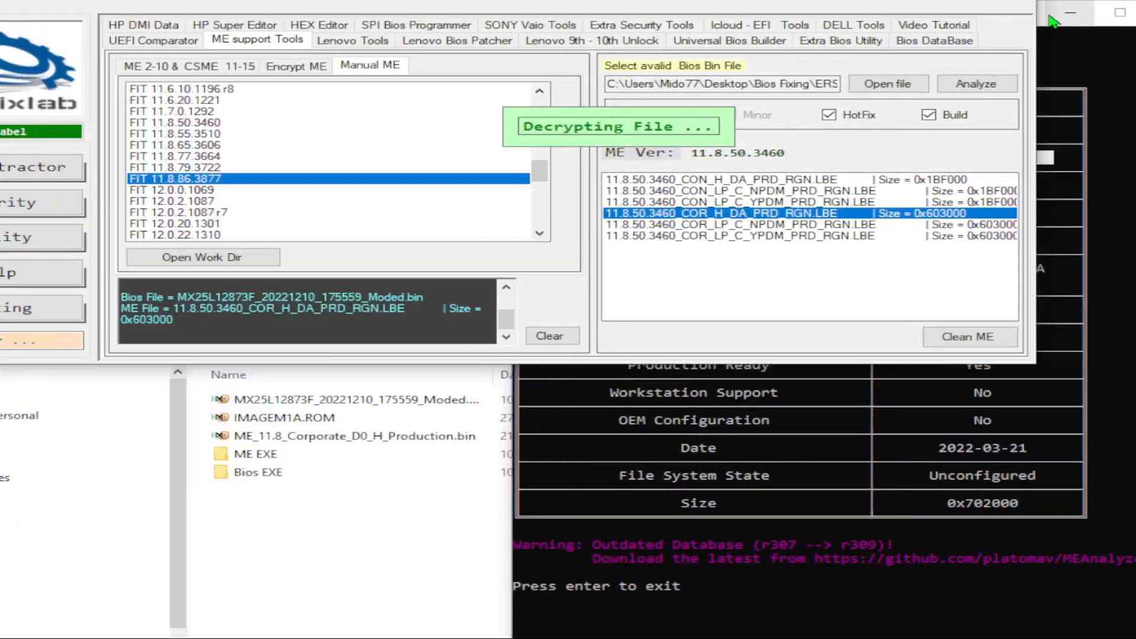
pyautogui.click(1070, 13)
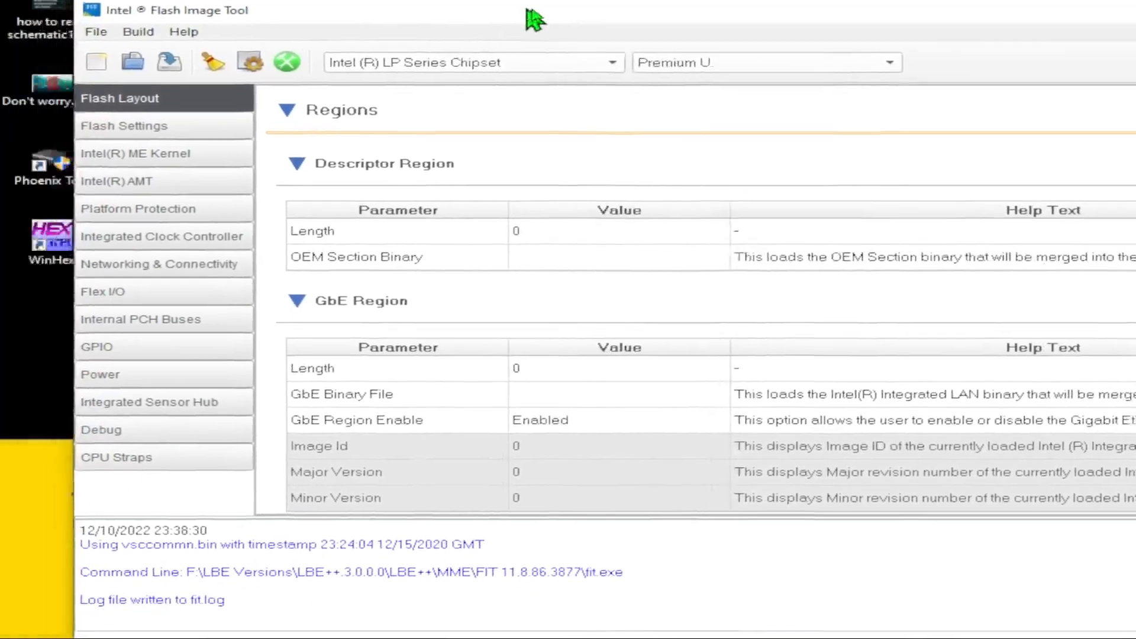
# Open MX25L12873F_20221210_175559_Moded.bin in Intel Flash Image Tool
pyautogui.click(104, 30)
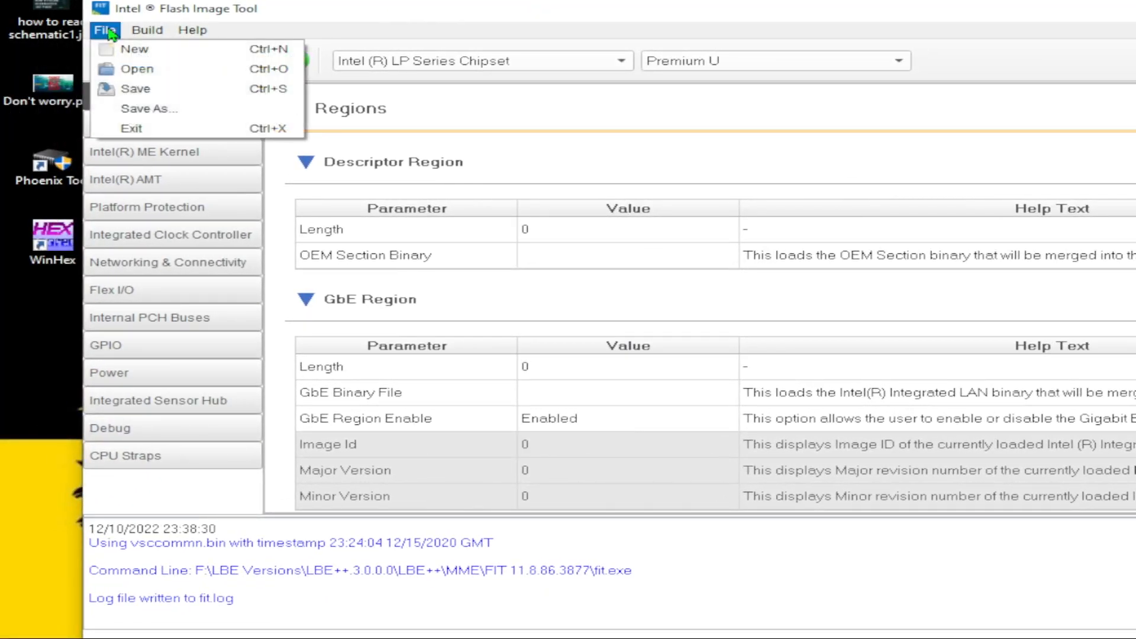
pyautogui.click(135, 69)
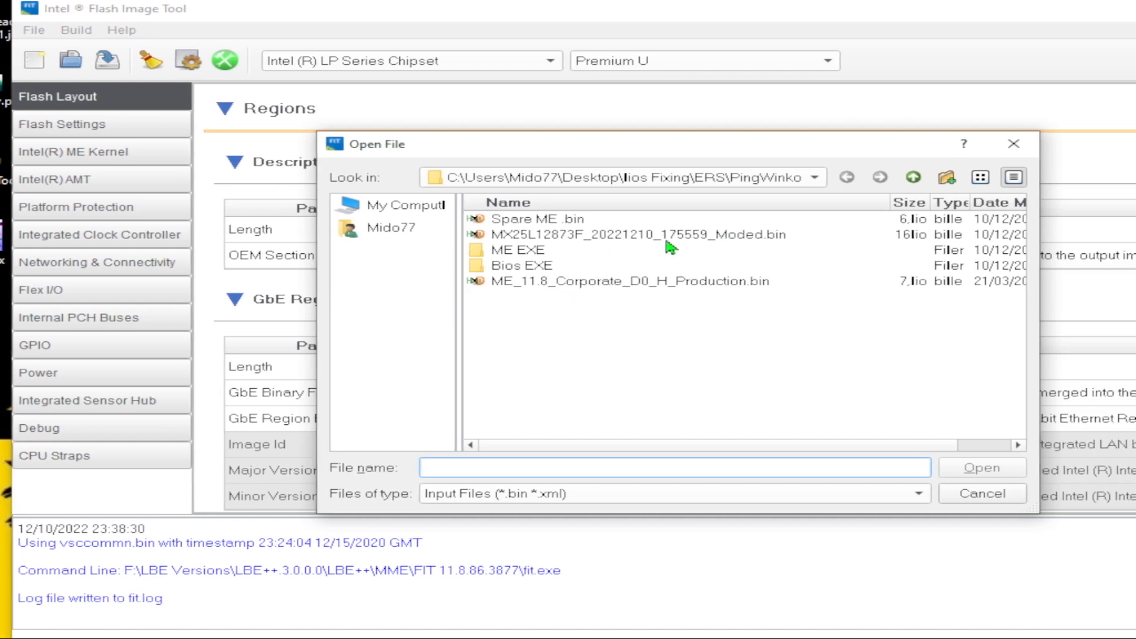
pyautogui.doubleClick(621, 236)
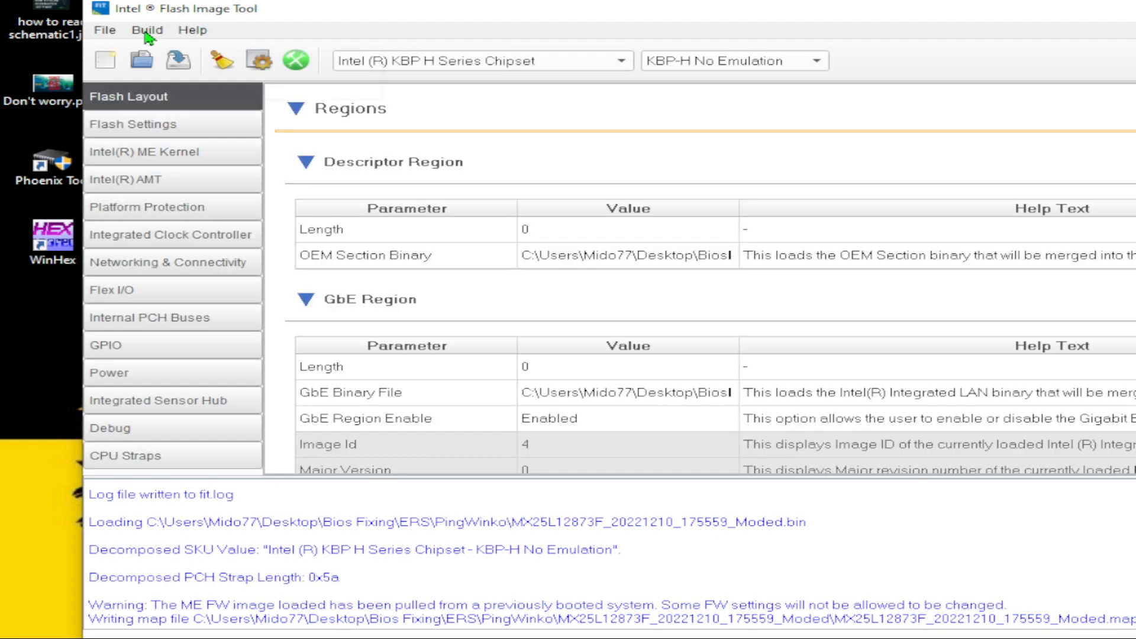
# In the build settings, set Generate Intermediate Files and the Boot Guard warning message option to No
pyautogui.click(146, 32)
pyautogui.click(166, 69)
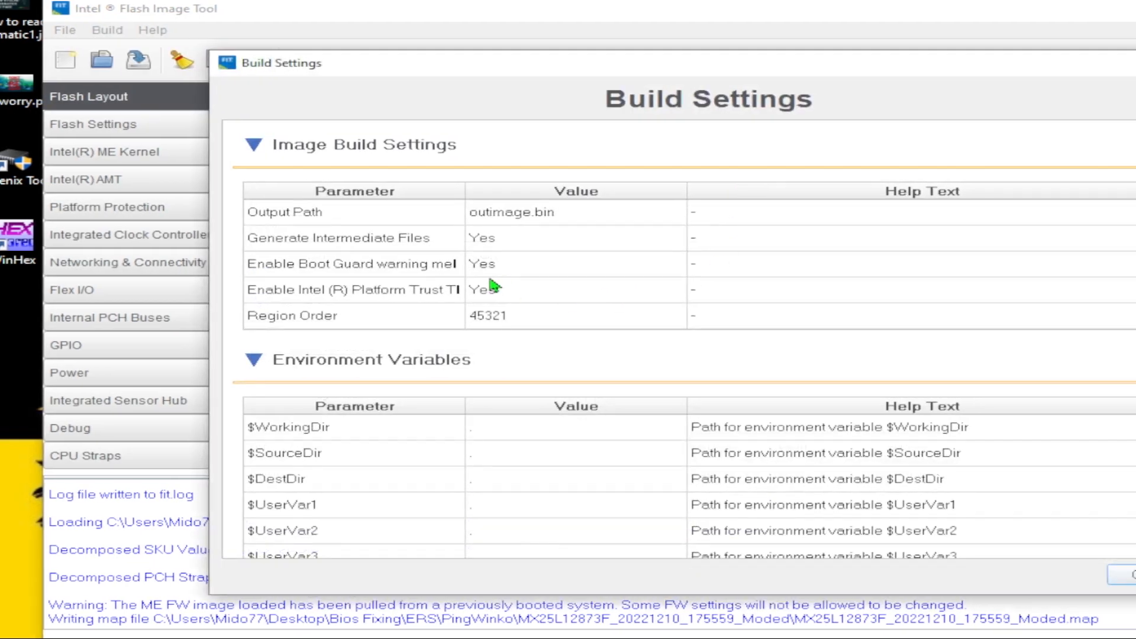
pyautogui.click(573, 247)
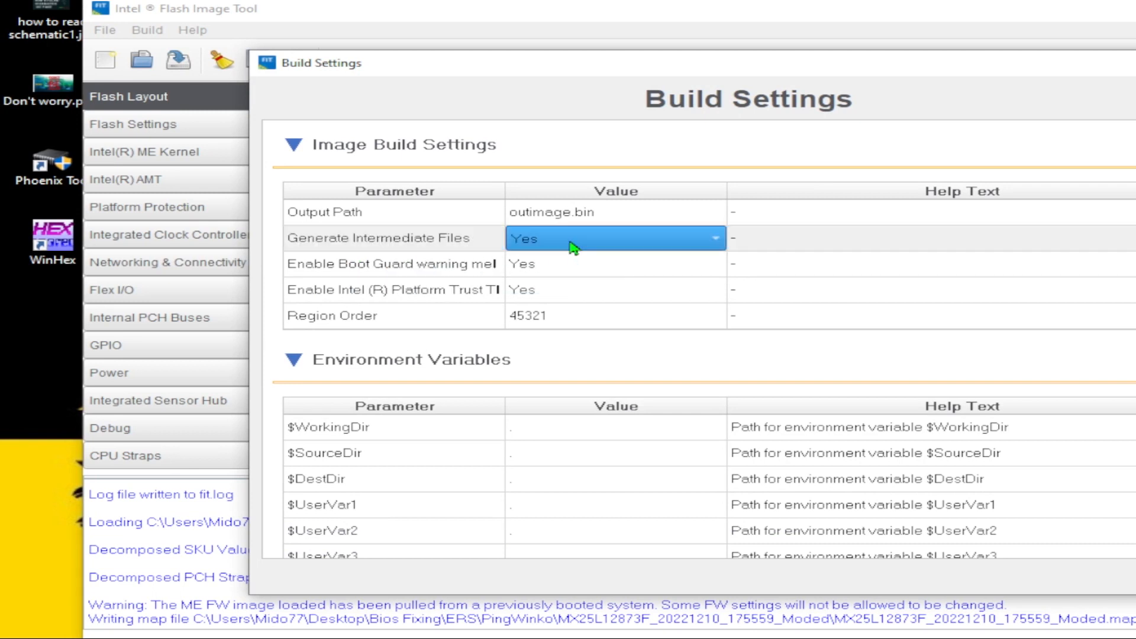
pyautogui.click(573, 246)
pyautogui.click(553, 221)
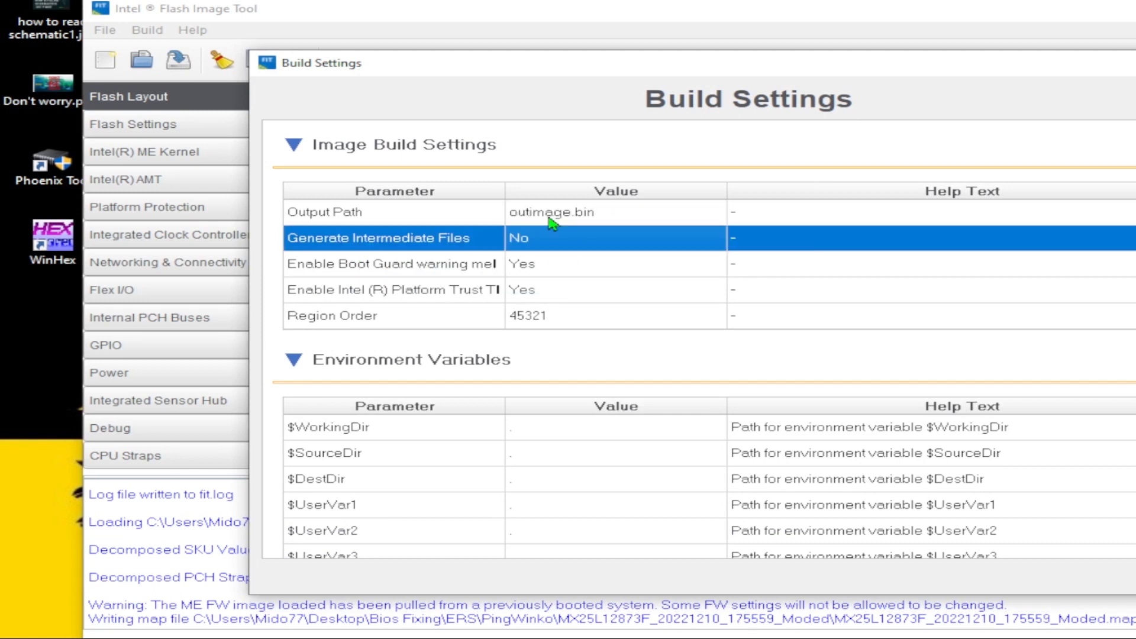
pyautogui.click(545, 266)
pyautogui.click(549, 266)
pyautogui.click(541, 265)
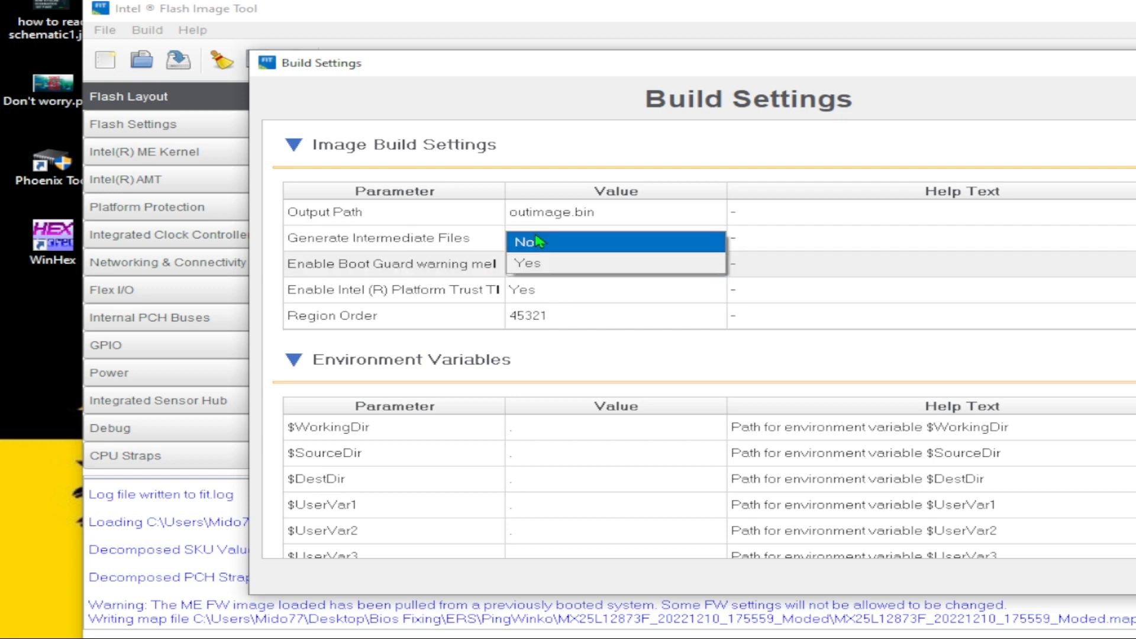
pyautogui.click(538, 241)
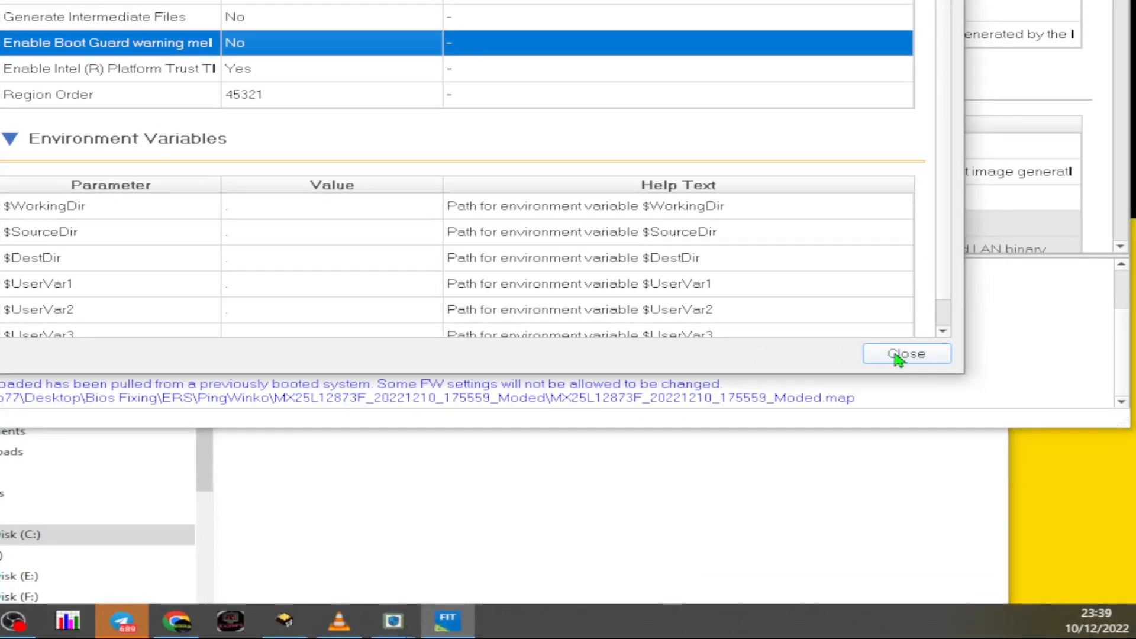
pyautogui.click(1128, 531)
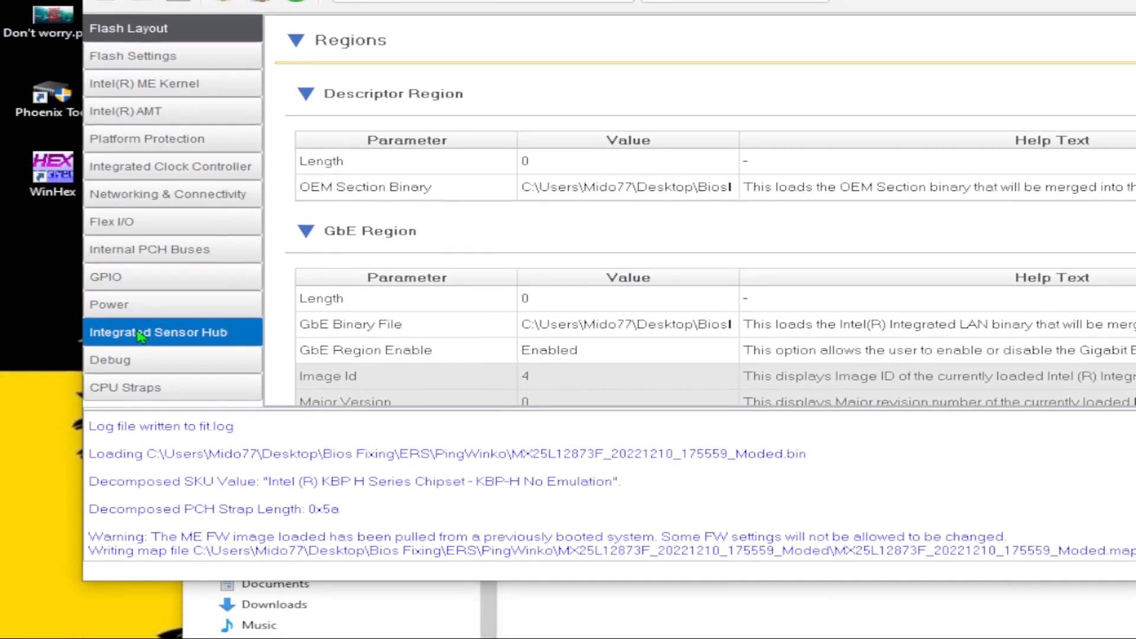
# Check the supported and initial power state settings of the Integrated Sensor Hub
pyautogui.click(140, 402)
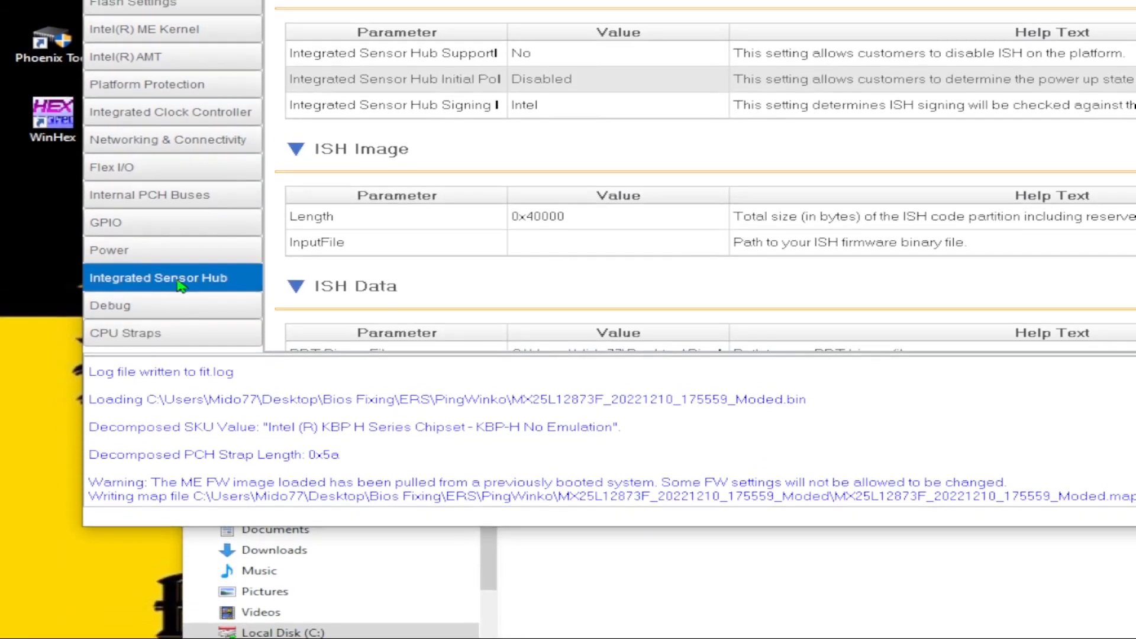
pyautogui.click(563, 81)
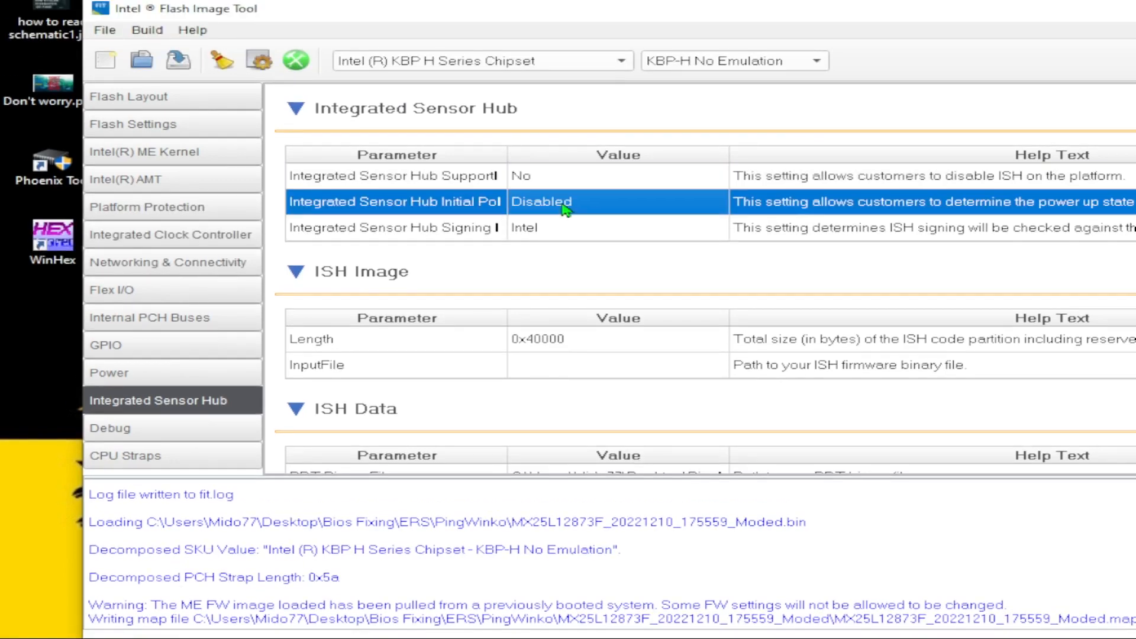
pyautogui.click(573, 176)
pyautogui.click(568, 202)
pyautogui.click(557, 175)
pyautogui.click(561, 203)
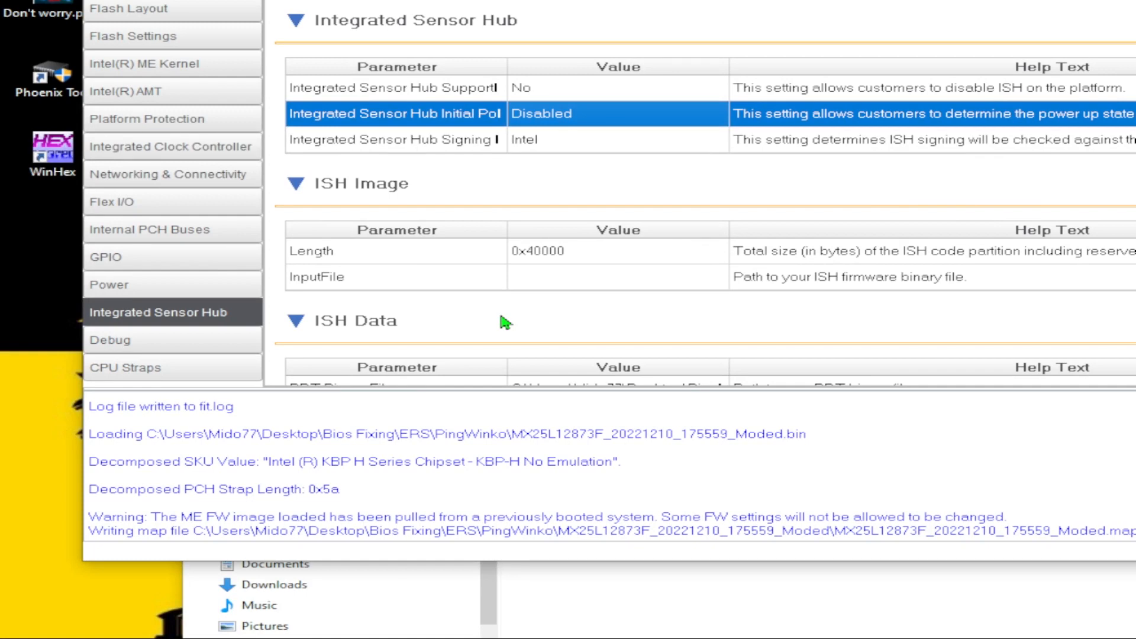
pyautogui.click(178, 261)
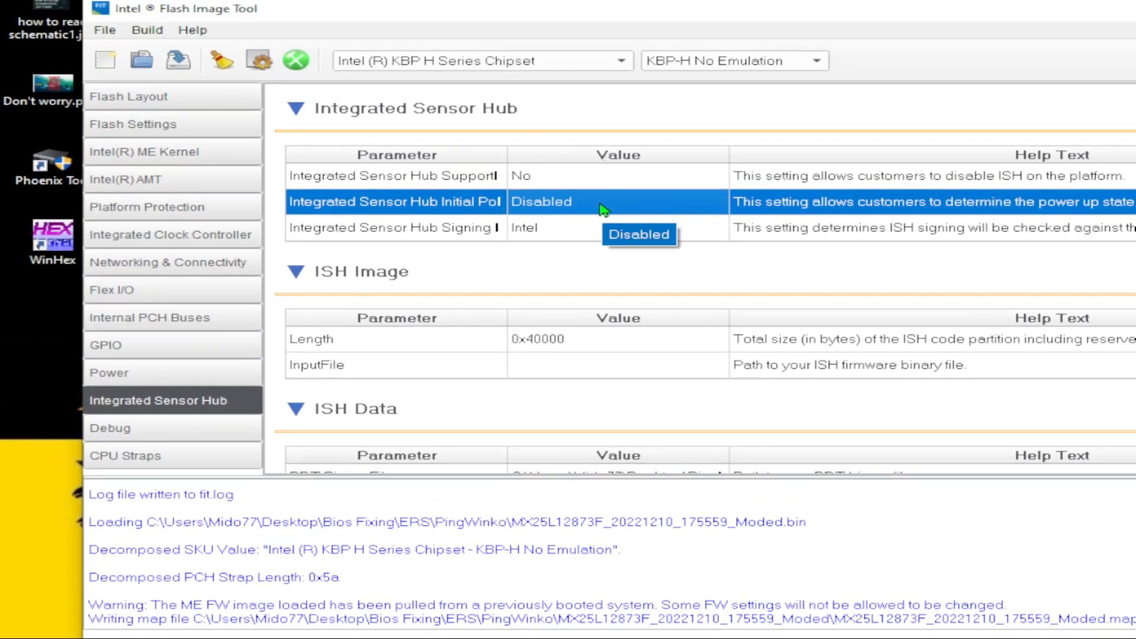
# Save the FIT configuration as Untitled.xml in the PingWinko folder
pyautogui.click(104, 31)
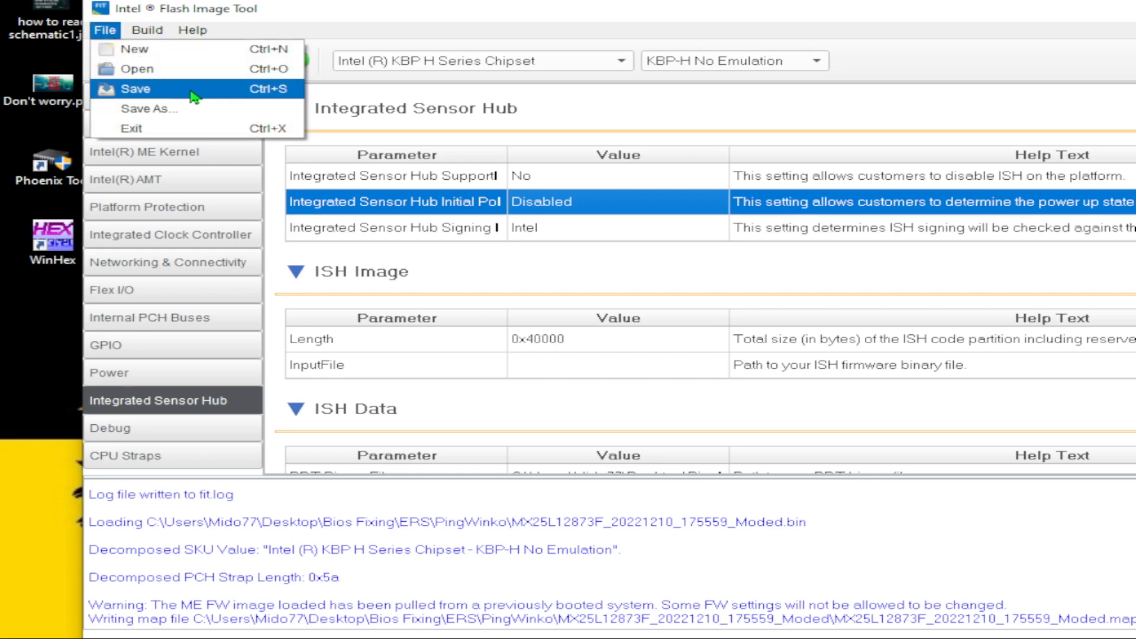
pyautogui.click(148, 108)
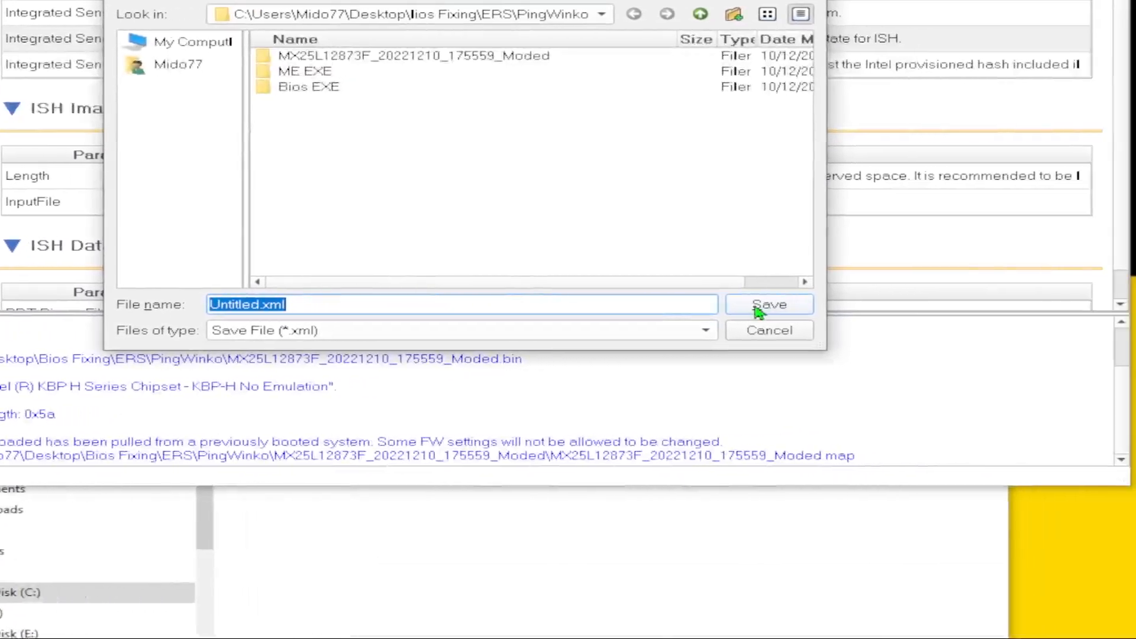
pyautogui.click(1043, 469)
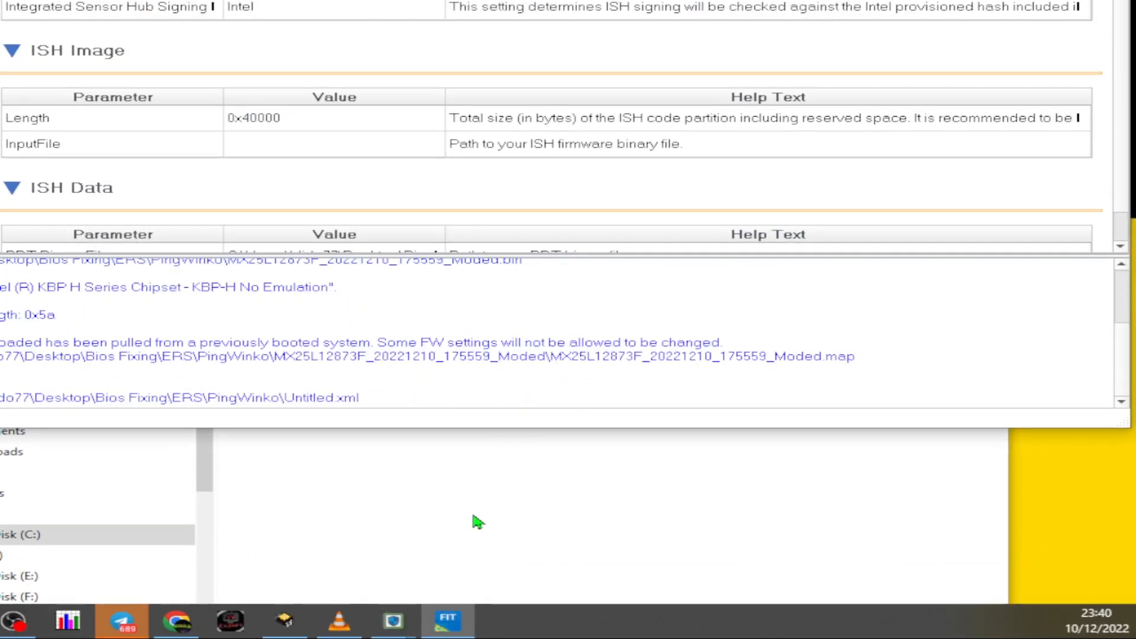
# Check the saved Untitled.xml in the PingWinko folder and close Flash Image Tool
pyautogui.click(459, 582)
pyautogui.click(389, 289)
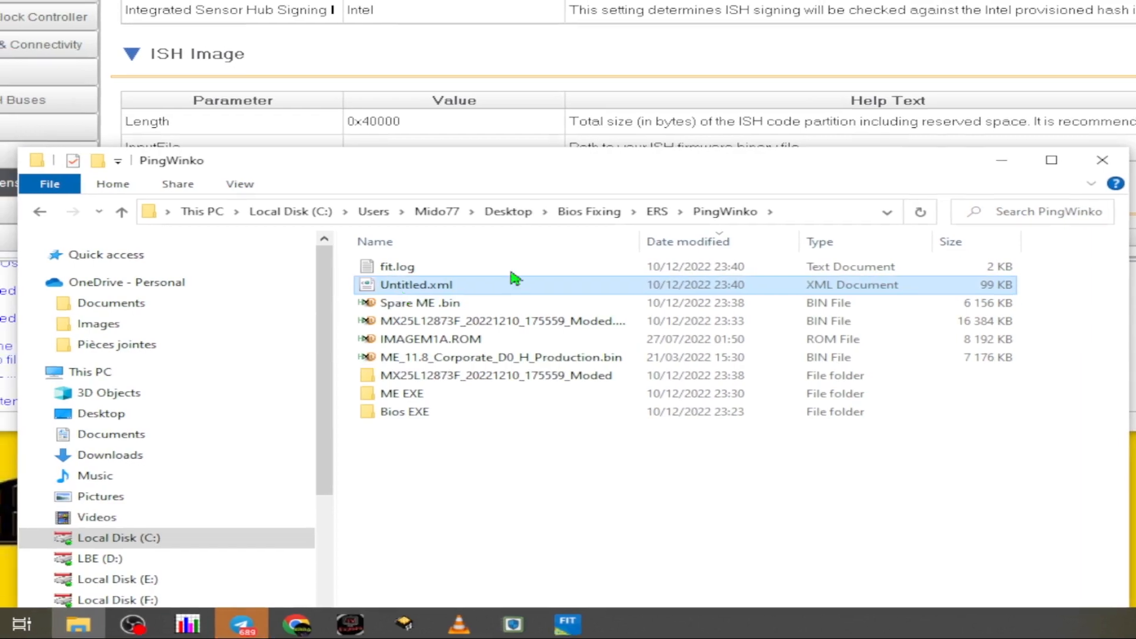
pyautogui.click(1103, 12)
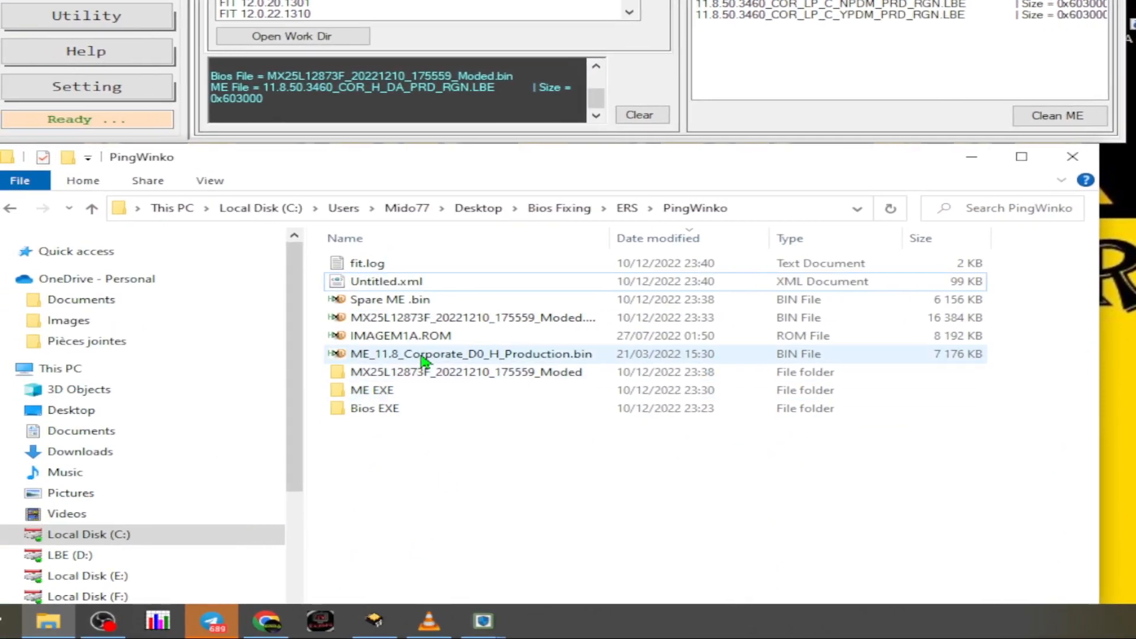
# Copy ME_11.8_Corporate_D0_H_Production.bin from PingWinko into the Decomp folder inside MX25L12873F_20221210_175559_Moded
pyautogui.click(419, 319)
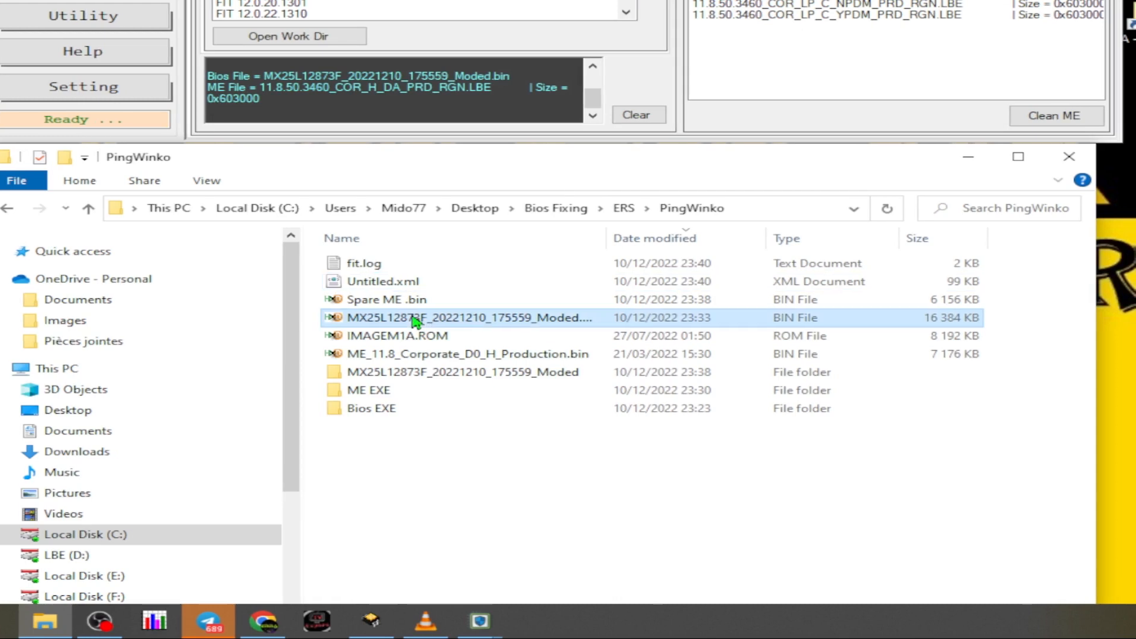
pyautogui.rightClick(417, 355)
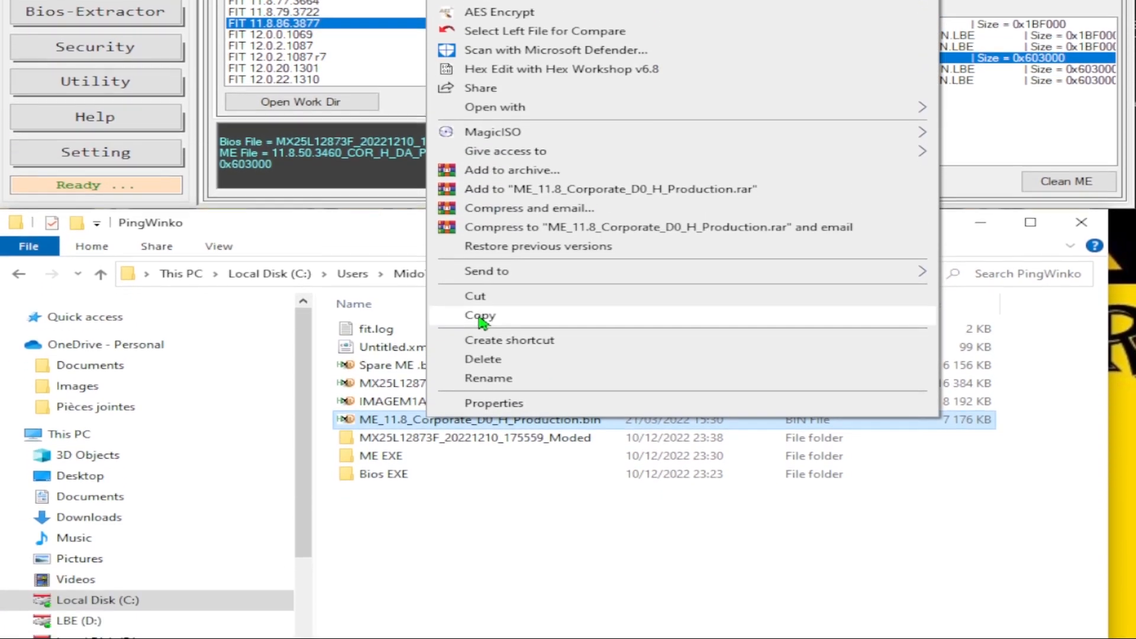
pyautogui.click(521, 249)
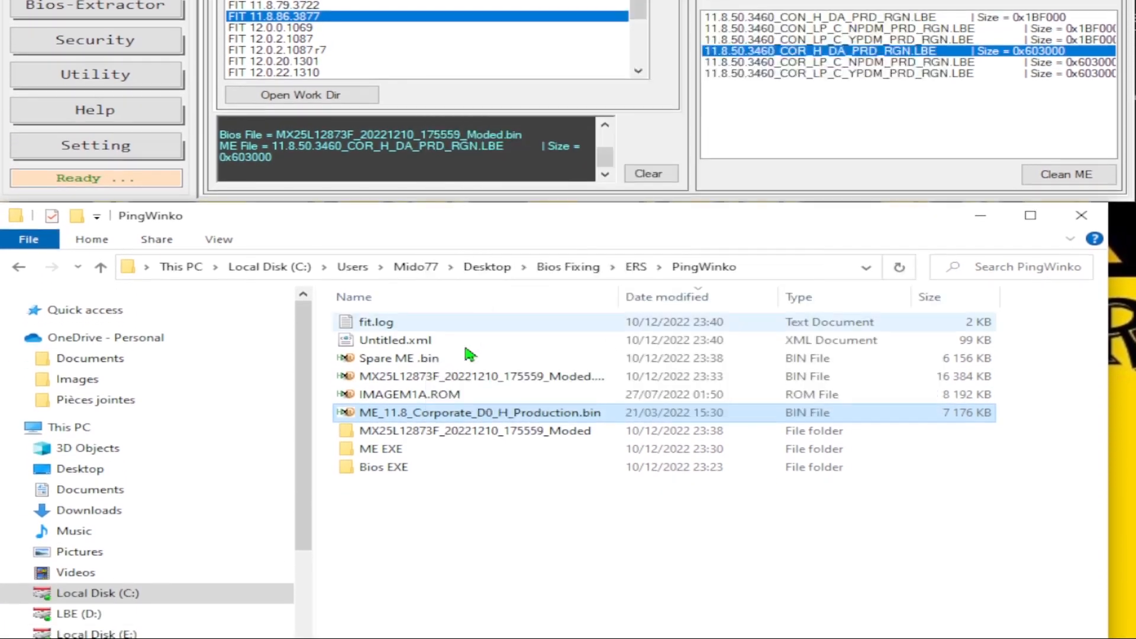
pyautogui.click(396, 433)
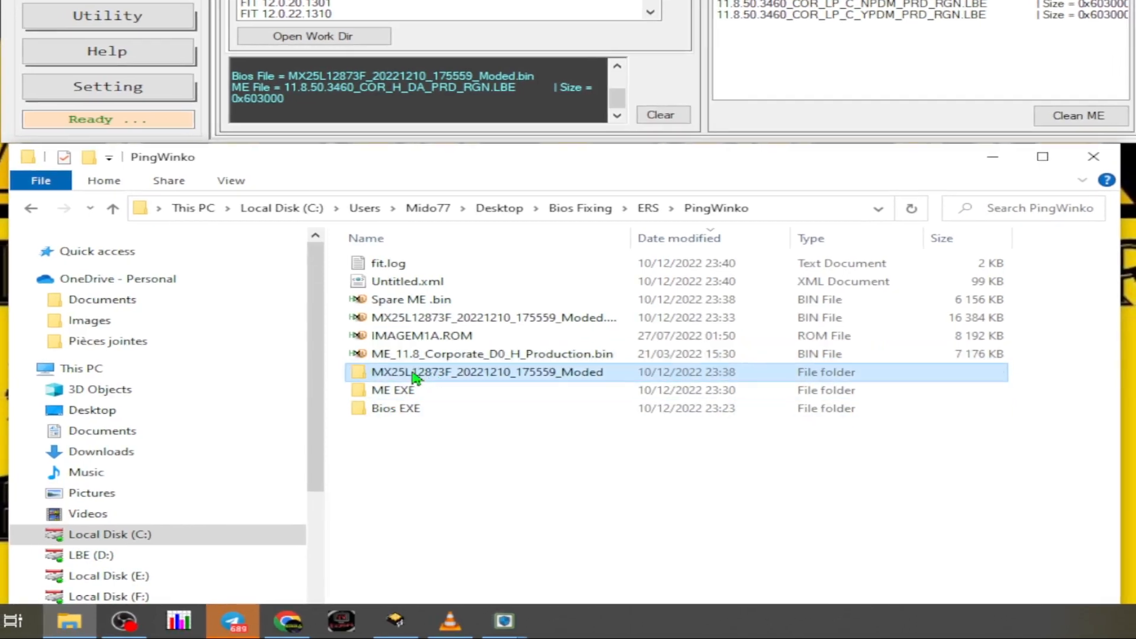
pyautogui.doubleClick(455, 379)
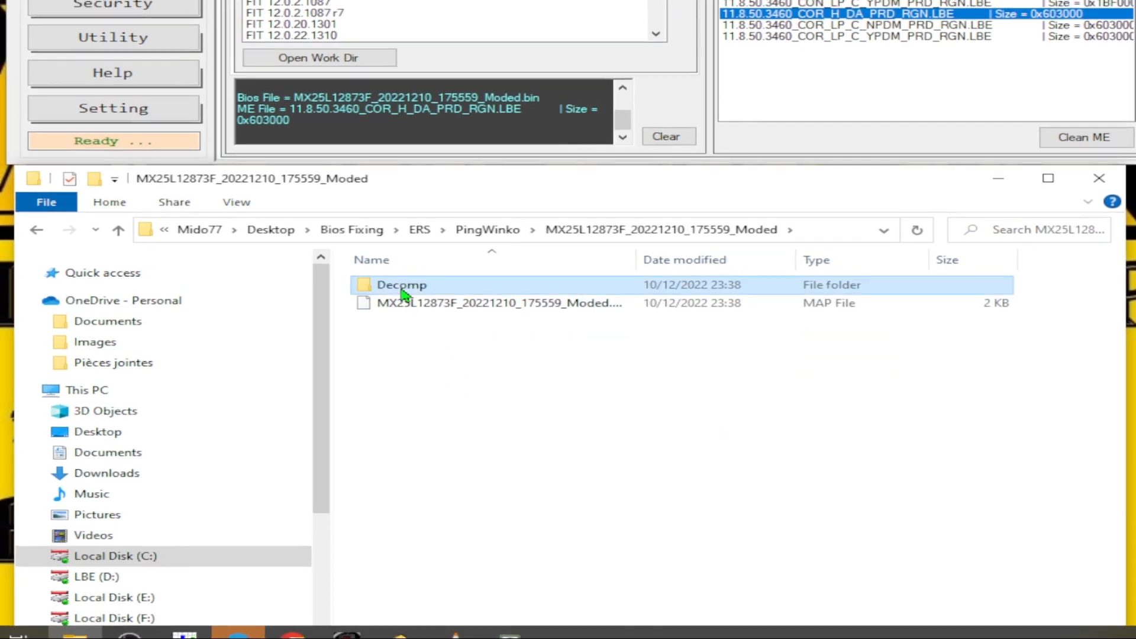
pyautogui.doubleClick(402, 290)
pyautogui.rightClick(407, 469)
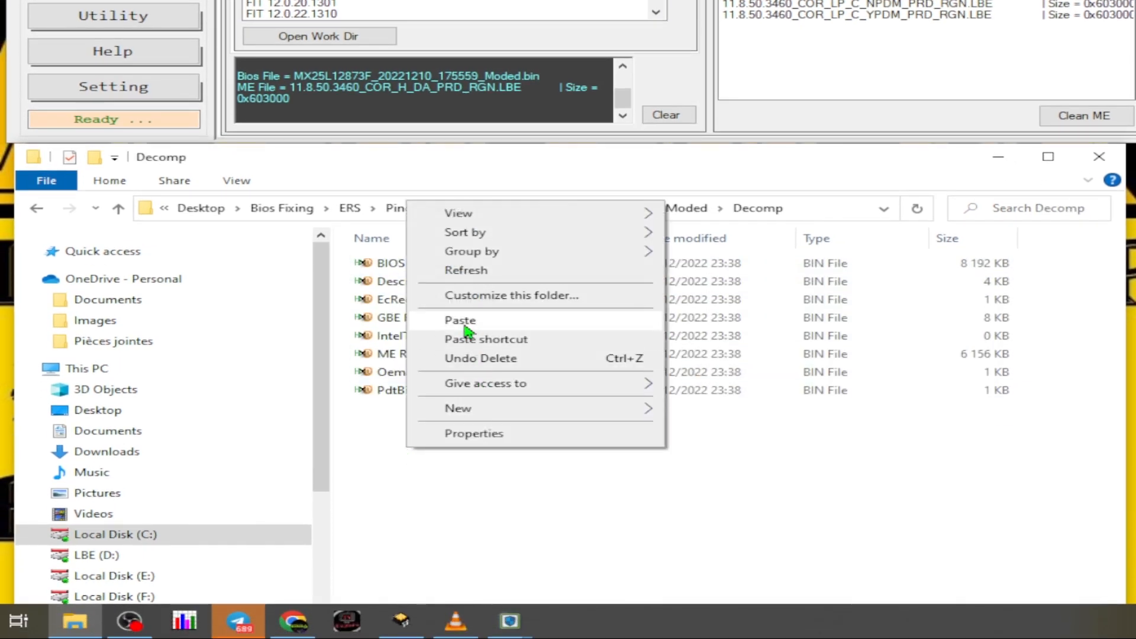
pyautogui.click(464, 322)
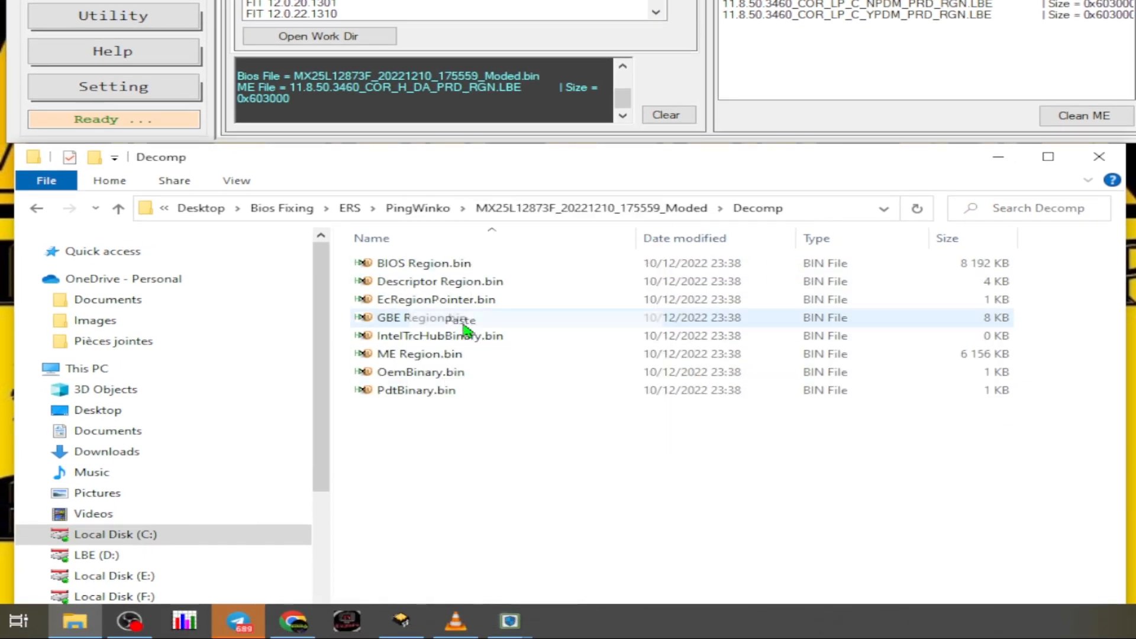
# Rename the original ME Region.bin to .bin and give the copied ME_11.8_Corporate_D0_H_Production.bin the name ME Region.bin
pyautogui.click(405, 355)
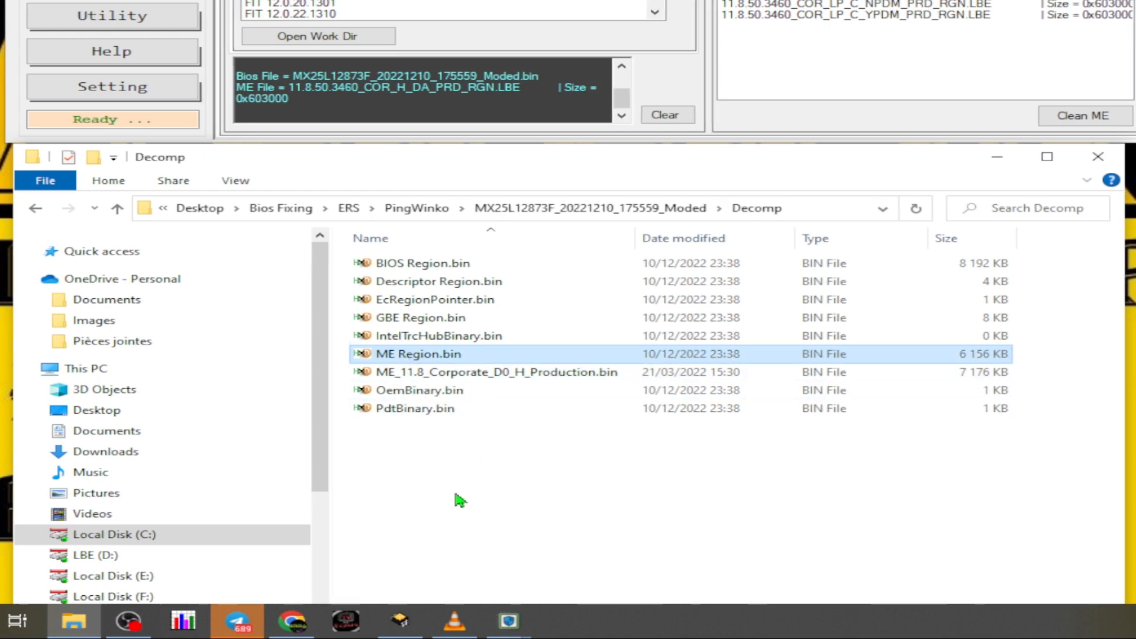
pyautogui.press('F2')
pyautogui.press('BackSpace')
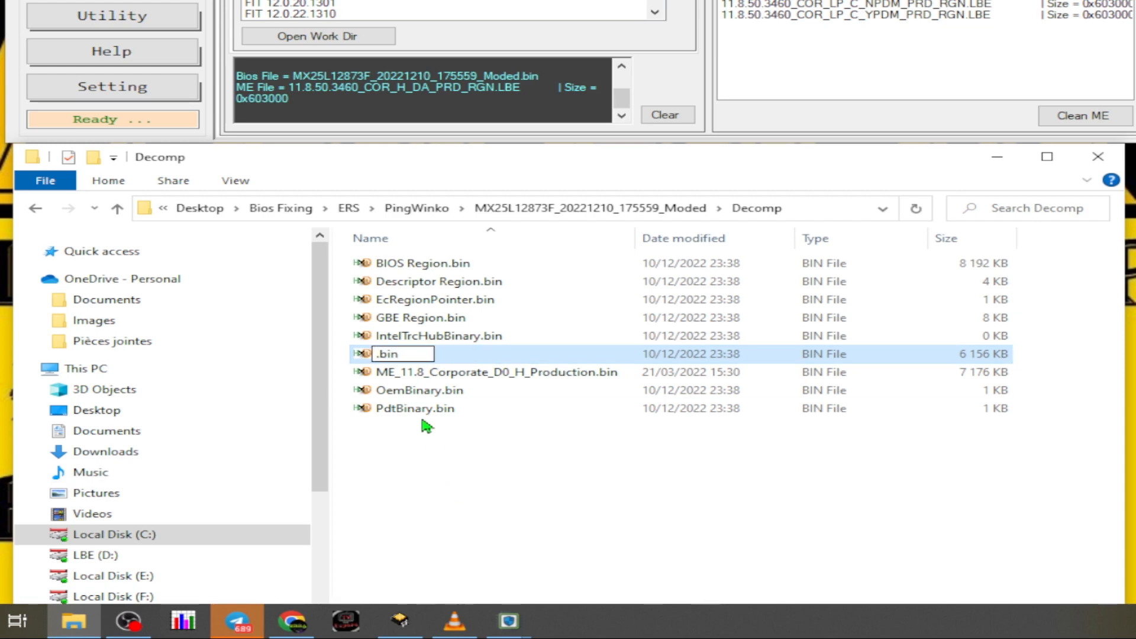
pyautogui.click(427, 372)
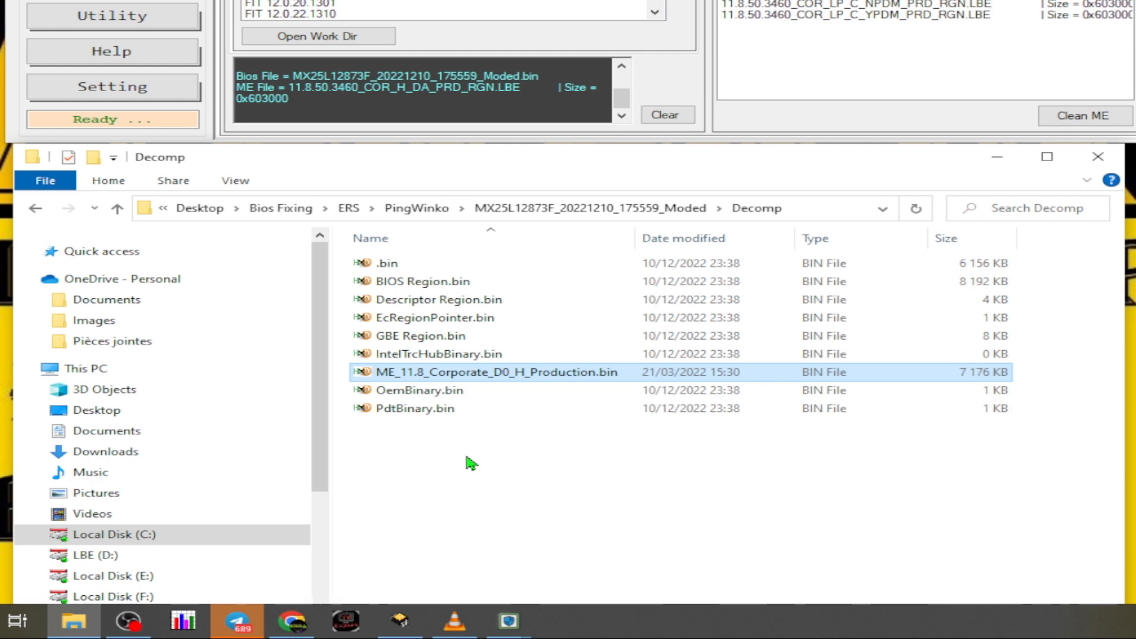
pyautogui.press('F2')
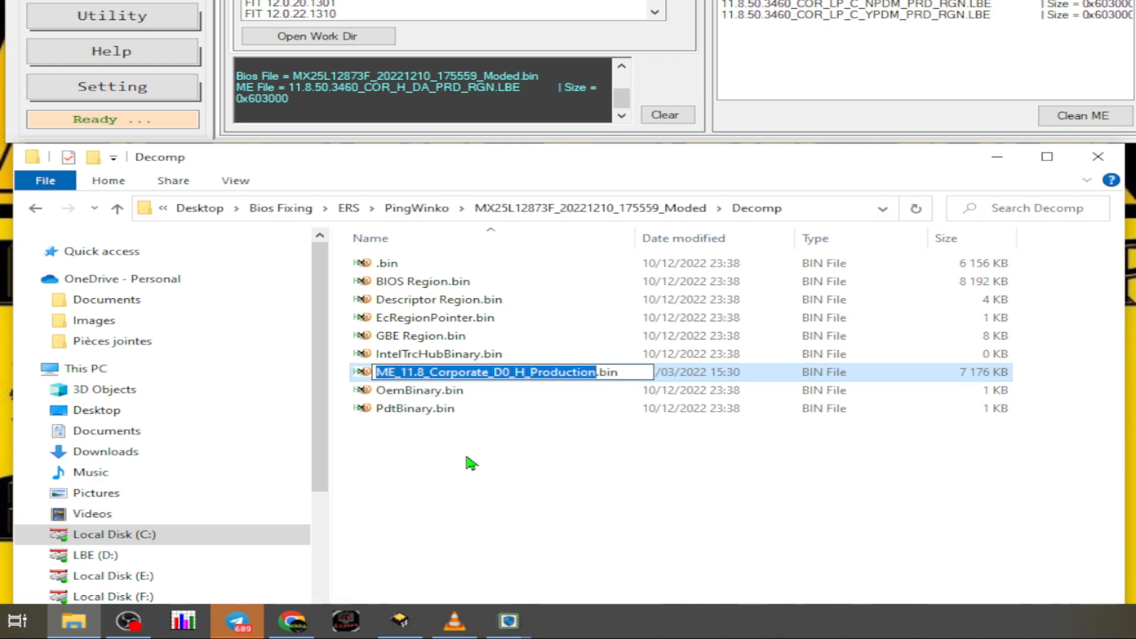
pyautogui.write('ME Region')
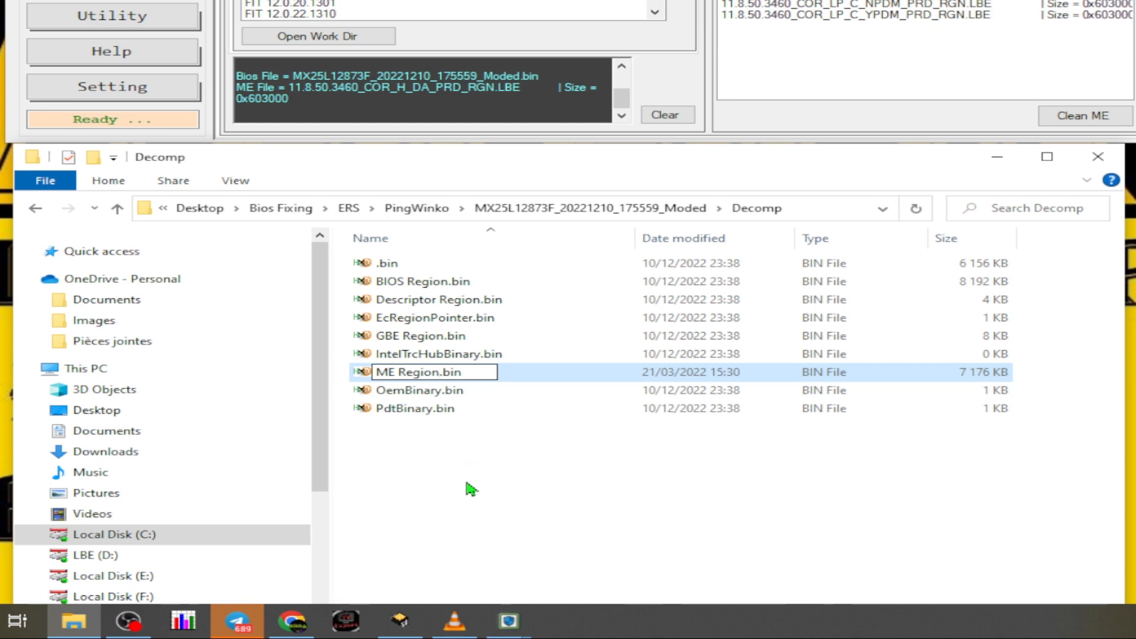
pyautogui.click(467, 482)
# Delete the old ME region file named .bin from the Decomp folder and select the replacement ME Region.bin
pyautogui.click(390, 264)
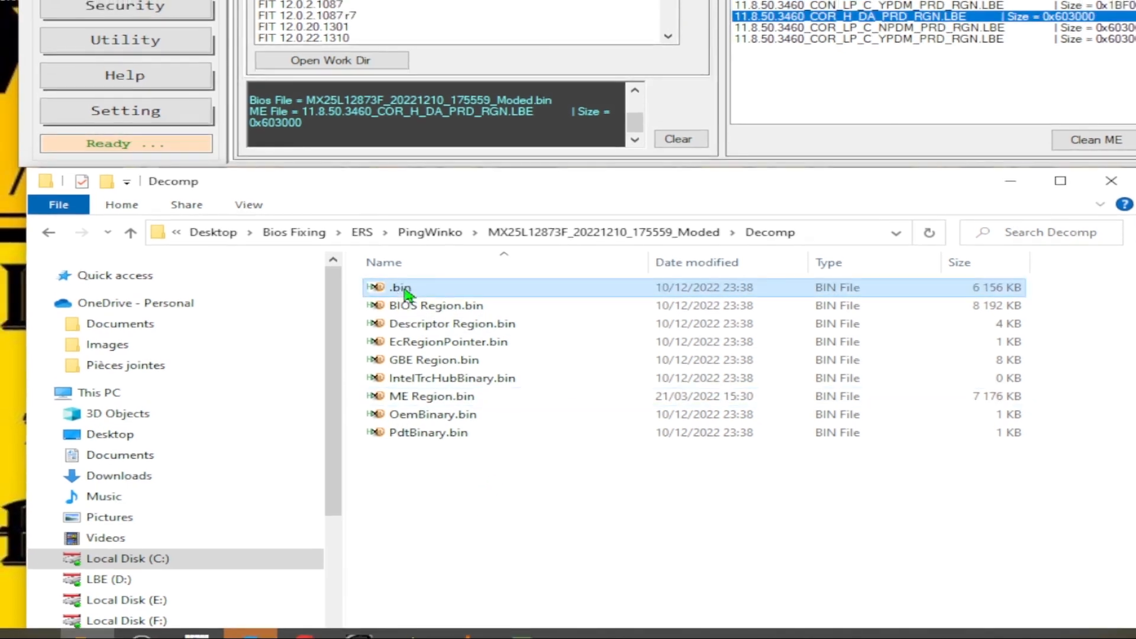
pyautogui.rightClick(404, 290)
pyautogui.click(463, 226)
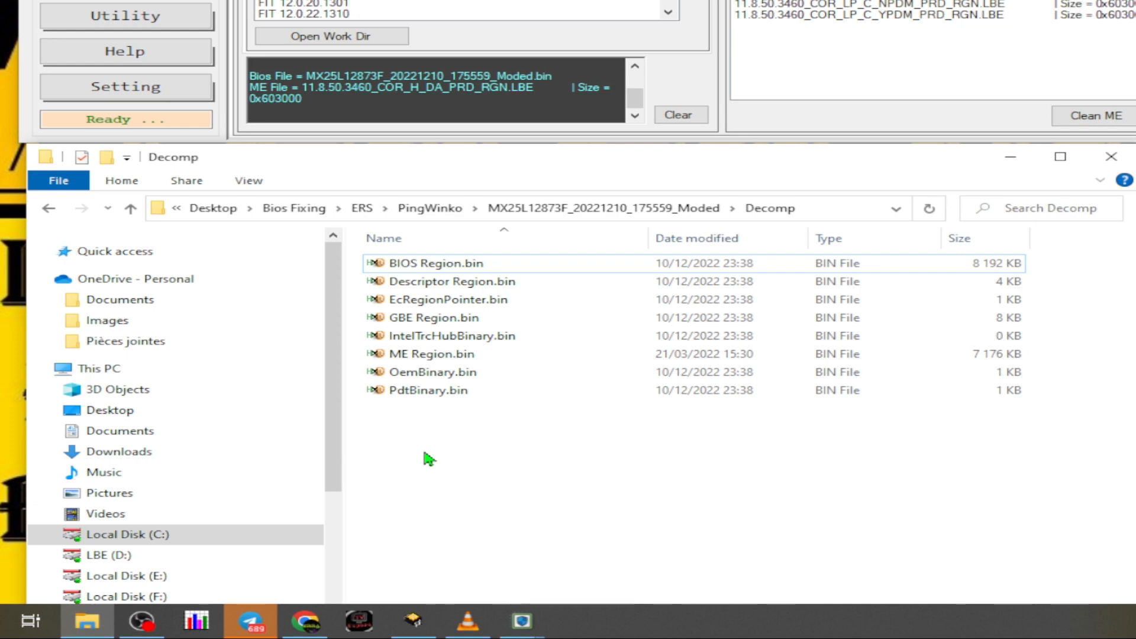
pyautogui.click(423, 353)
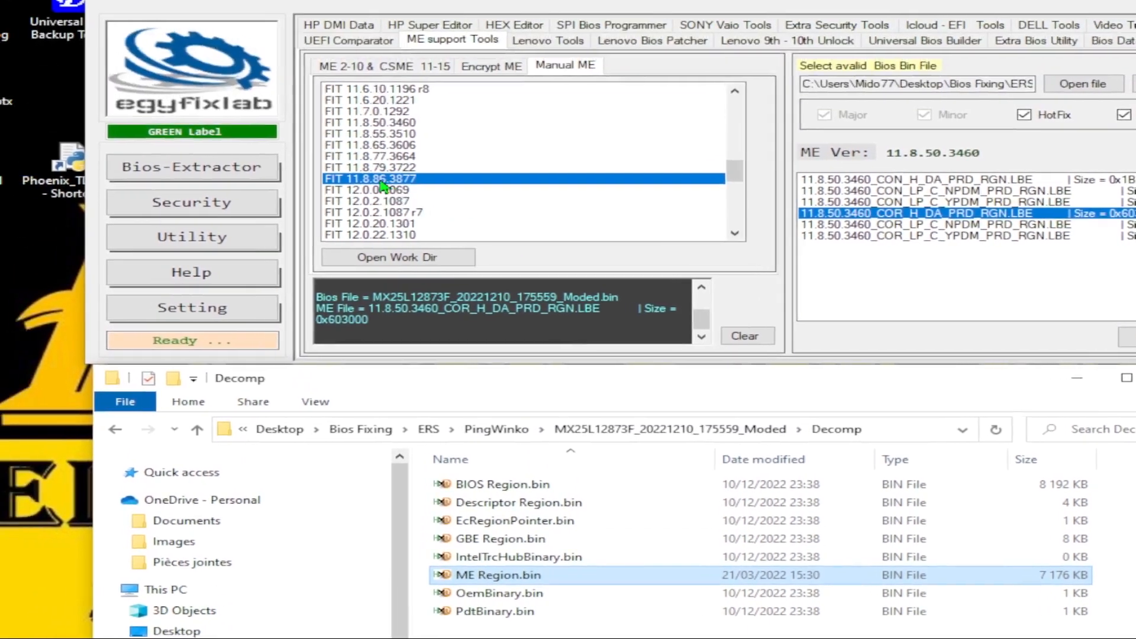
# Launch FIT 11.8.86.3877 from the Manual ME tools and return the file window to the PingWinko folder
pyautogui.doubleClick(382, 182)
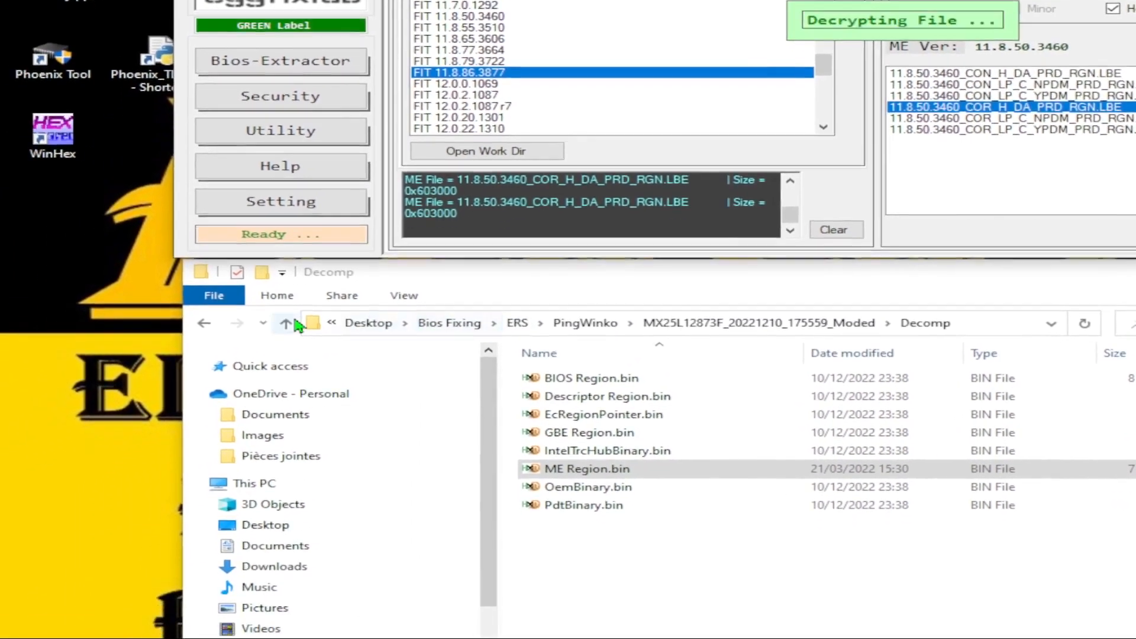
pyautogui.click(287, 323)
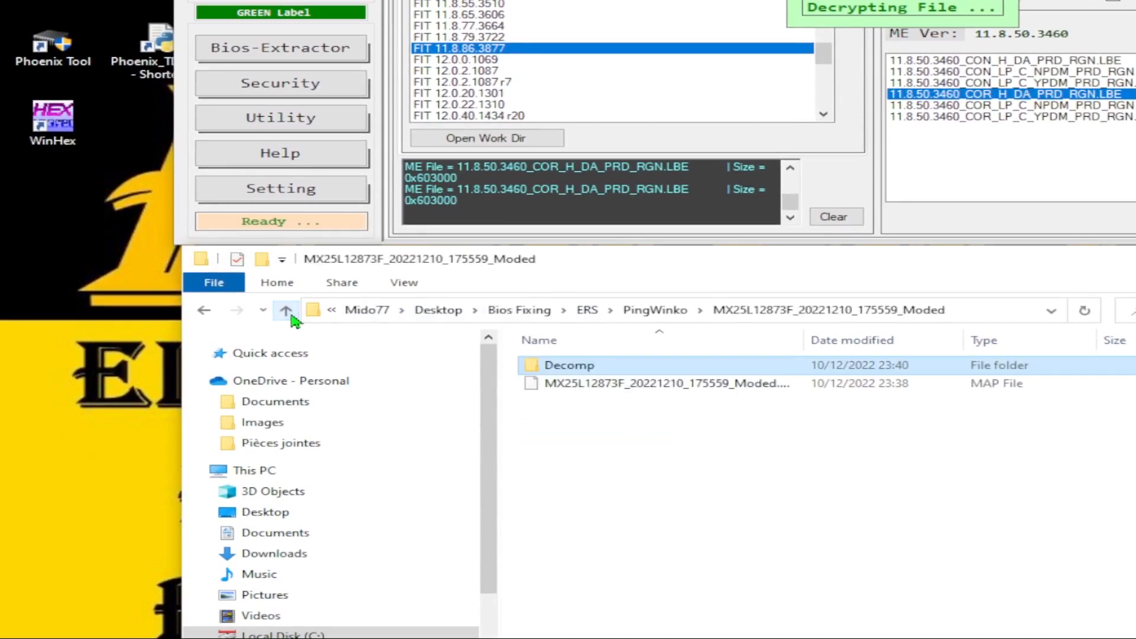
pyautogui.click(287, 323)
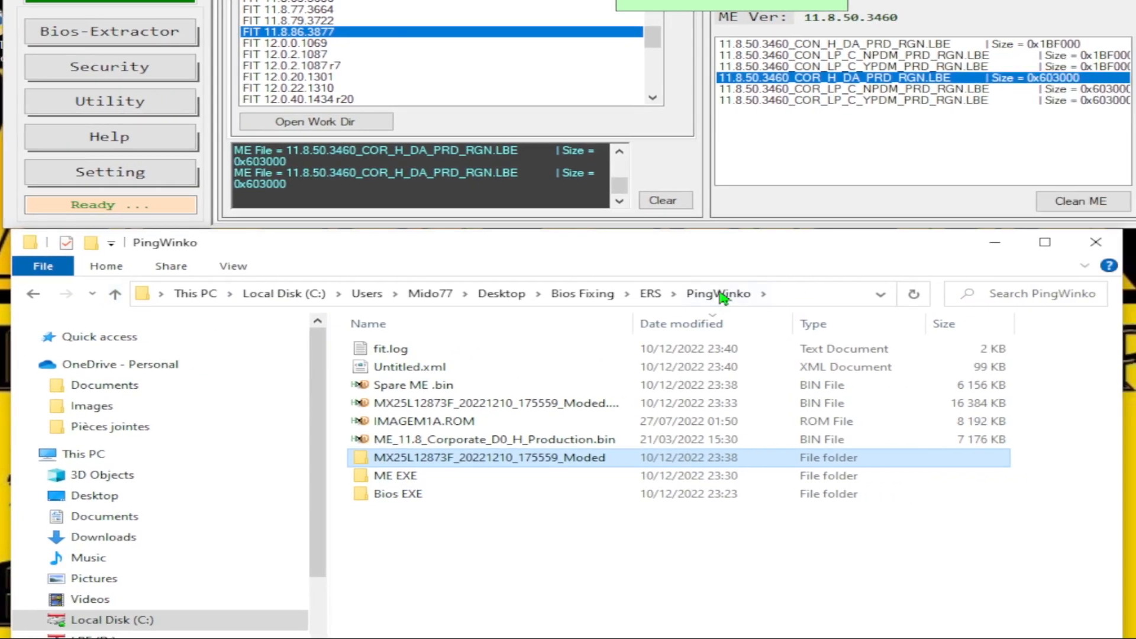
pyautogui.click(891, 312)
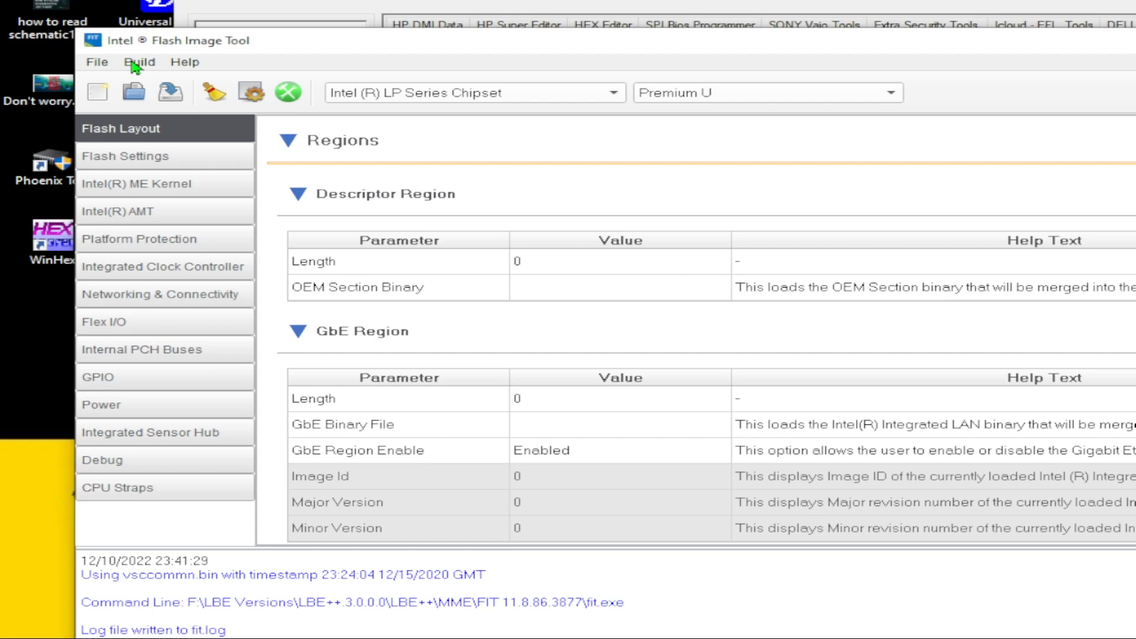
# Load the saved configuration Untitled.xml from the PingWinko folder into Flash Image Tool
pyautogui.click(97, 62)
pyautogui.click(148, 102)
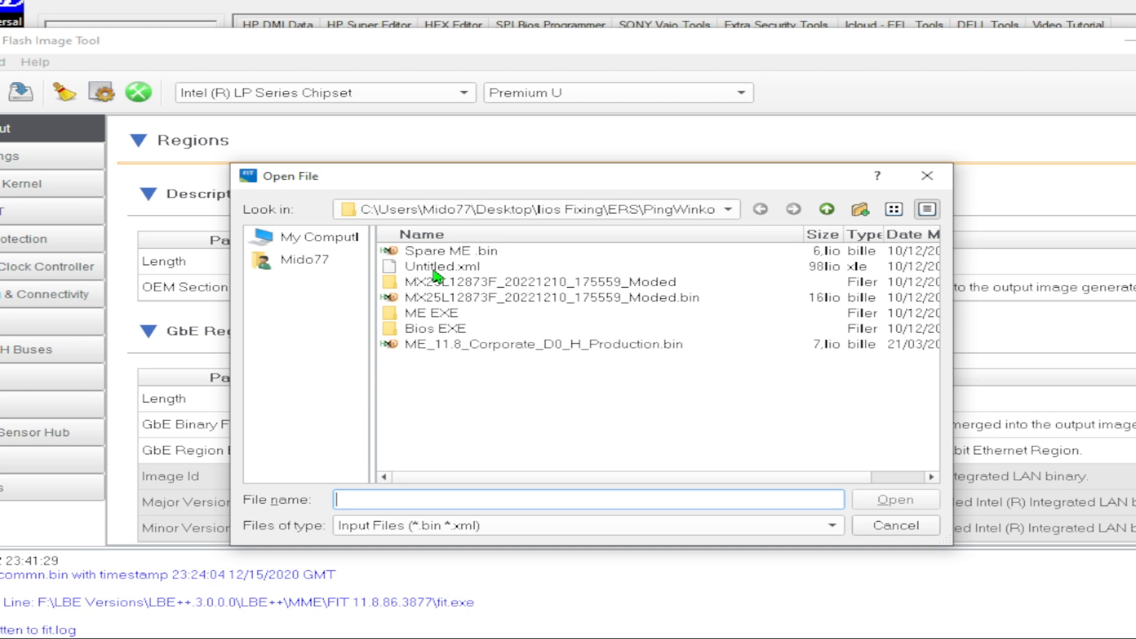
pyautogui.doubleClick(436, 268)
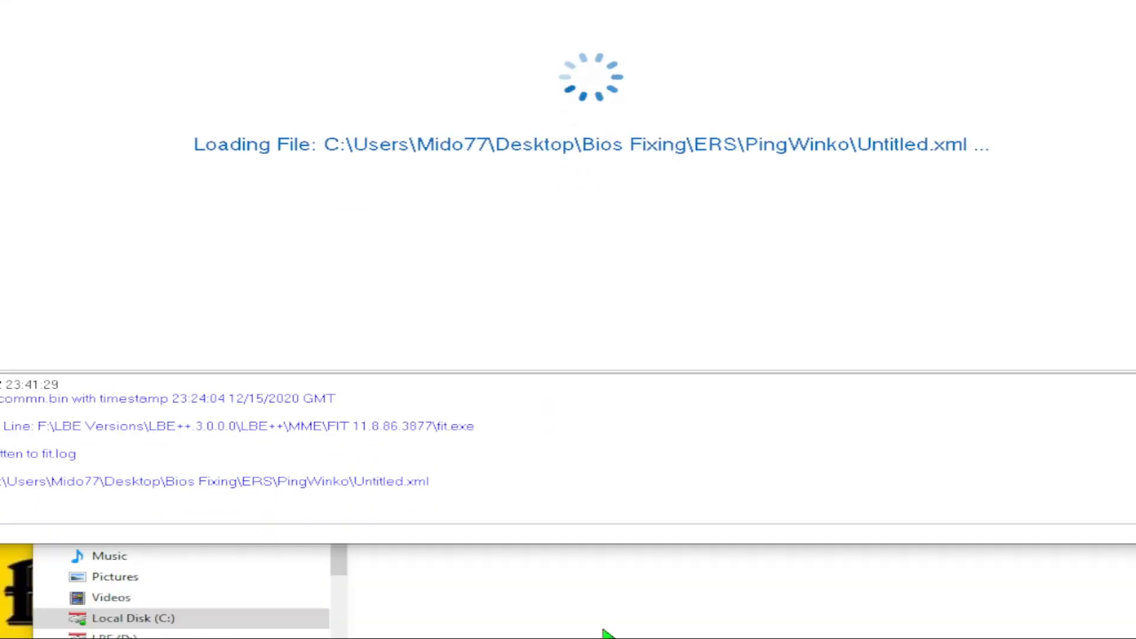
pyautogui.click(603, 631)
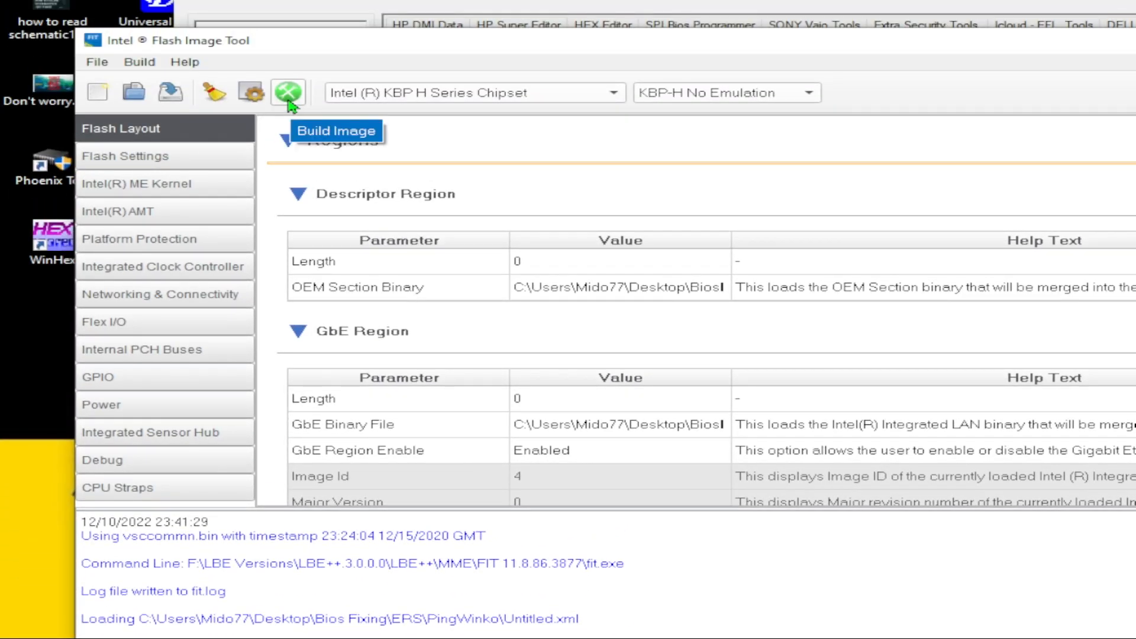
# Build the full flash image and select the output file outimage.bin in the PingWinko folder
pyautogui.click(288, 102)
pyautogui.click(565, 532)
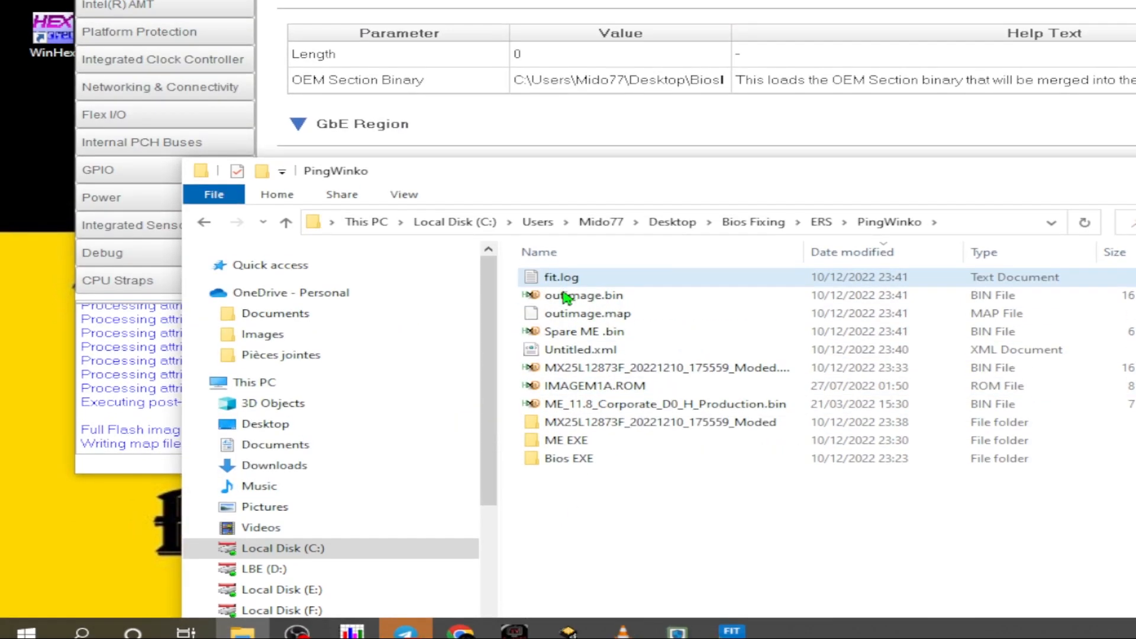
pyautogui.click(577, 282)
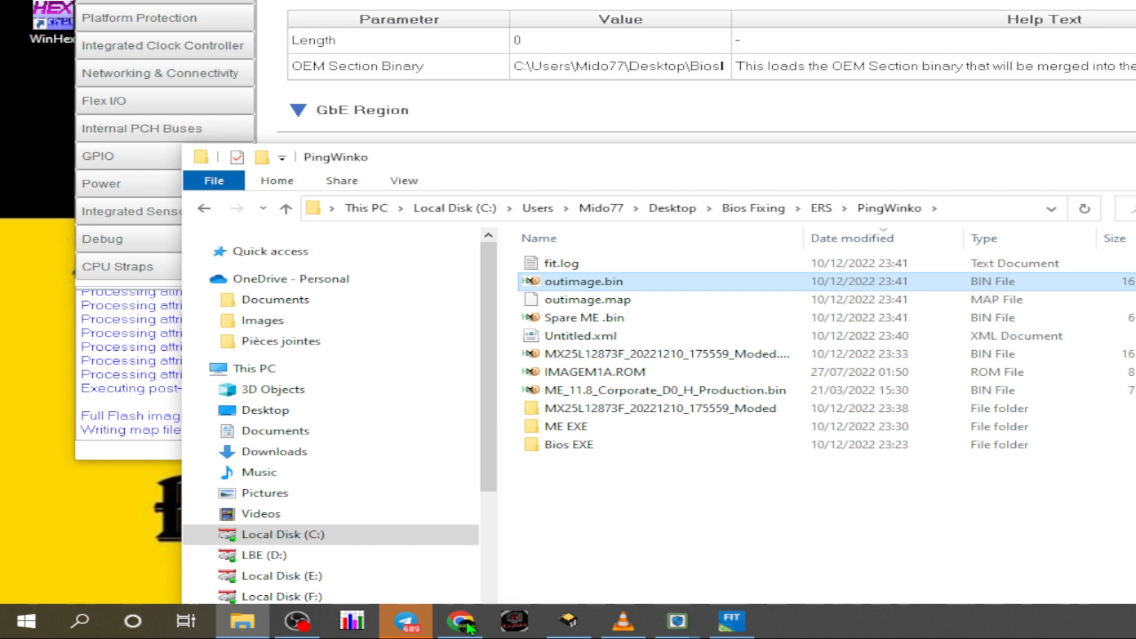
# Switch to Discord in Chrome and download Lenovo_Tiny_M710q_Bios_Update_image.bin from the bios-me-repair-clean channel into the PingWinko folder
pyautogui.click(460, 621)
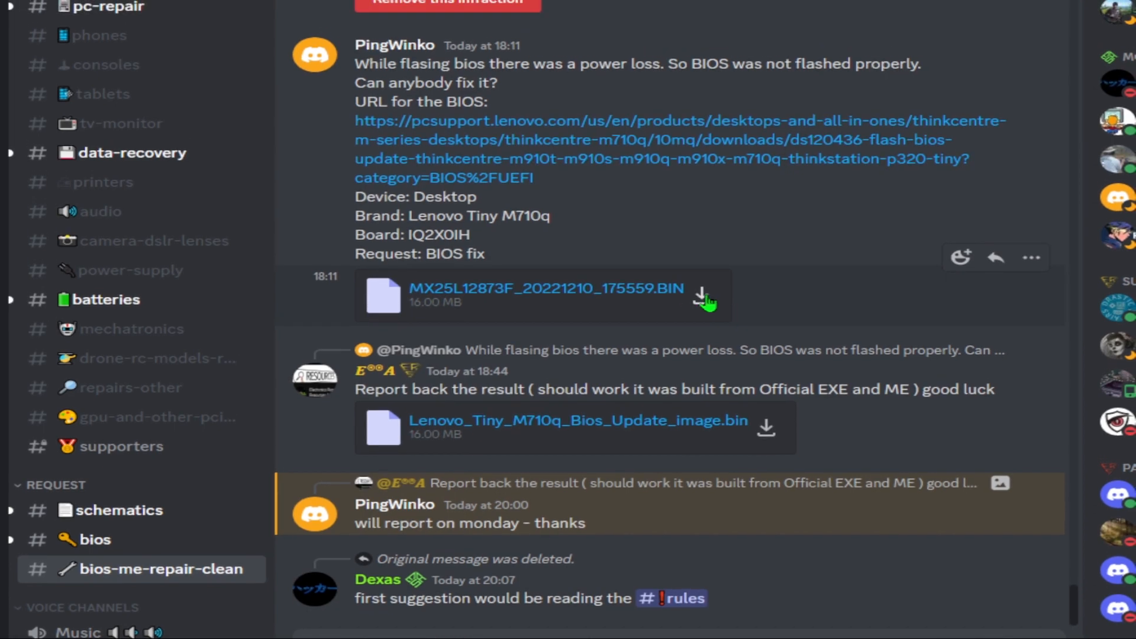
pyautogui.click(699, 296)
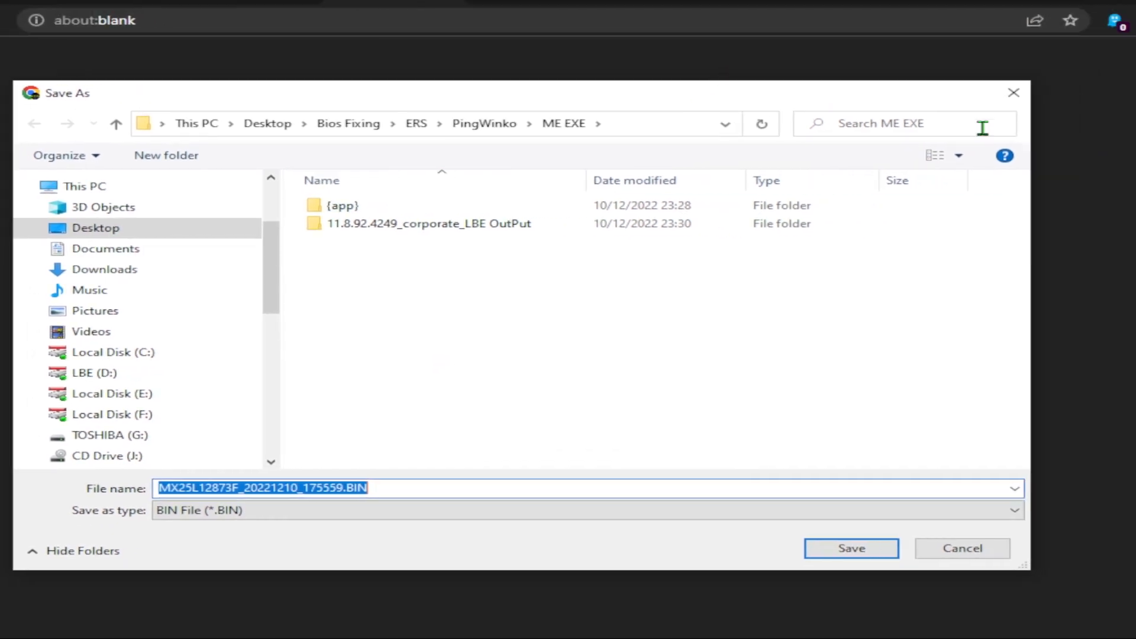
pyautogui.click(1016, 94)
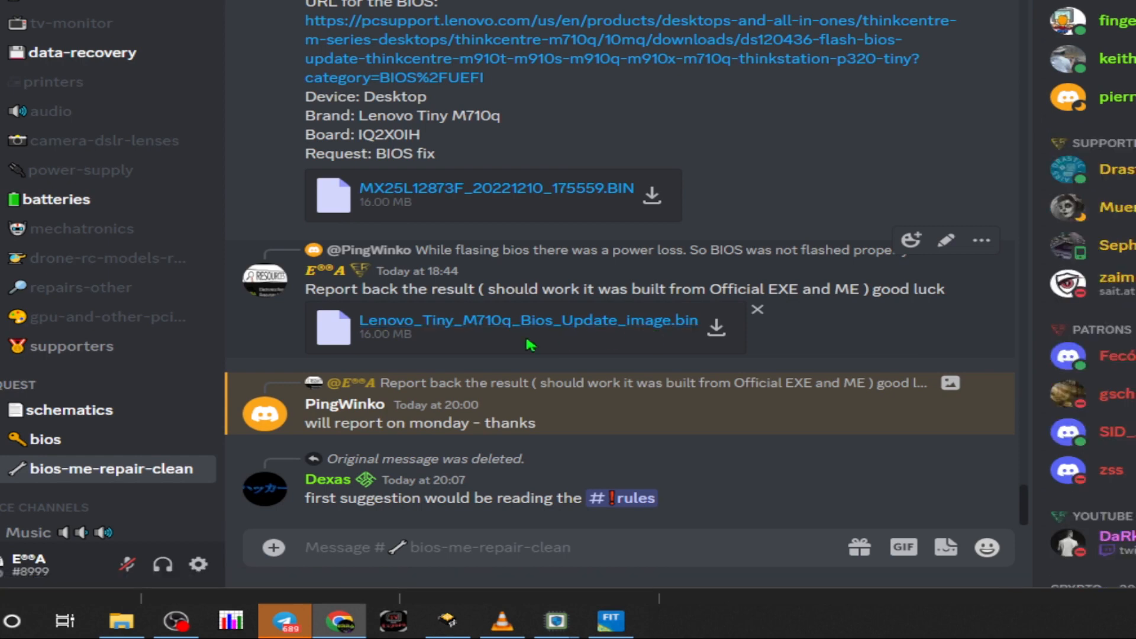
pyautogui.click(717, 329)
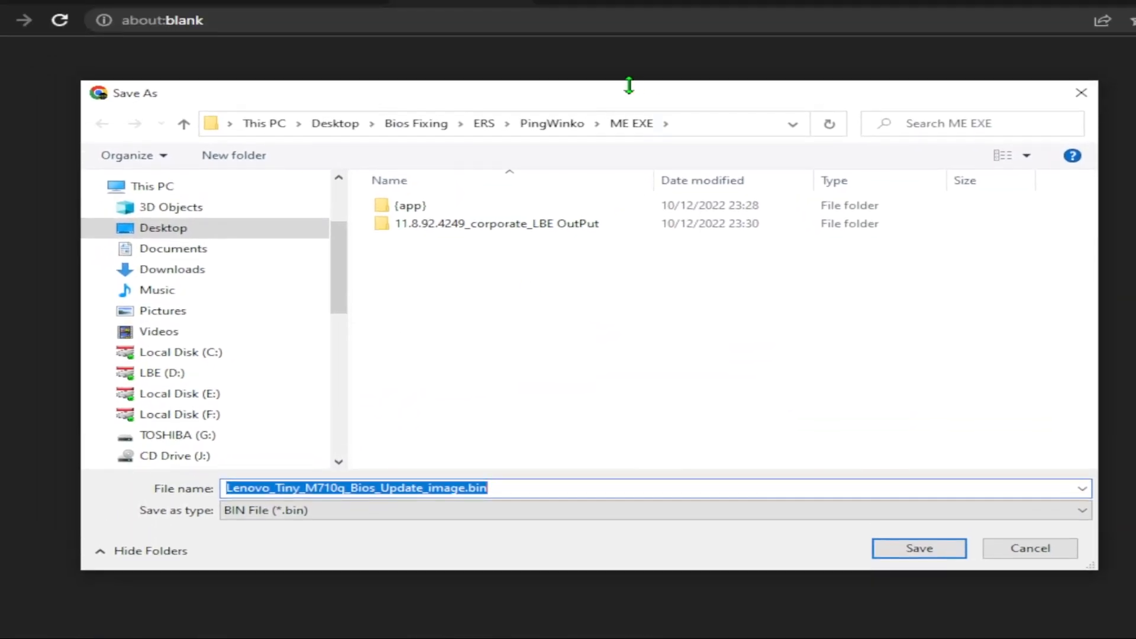
pyautogui.click(538, 124)
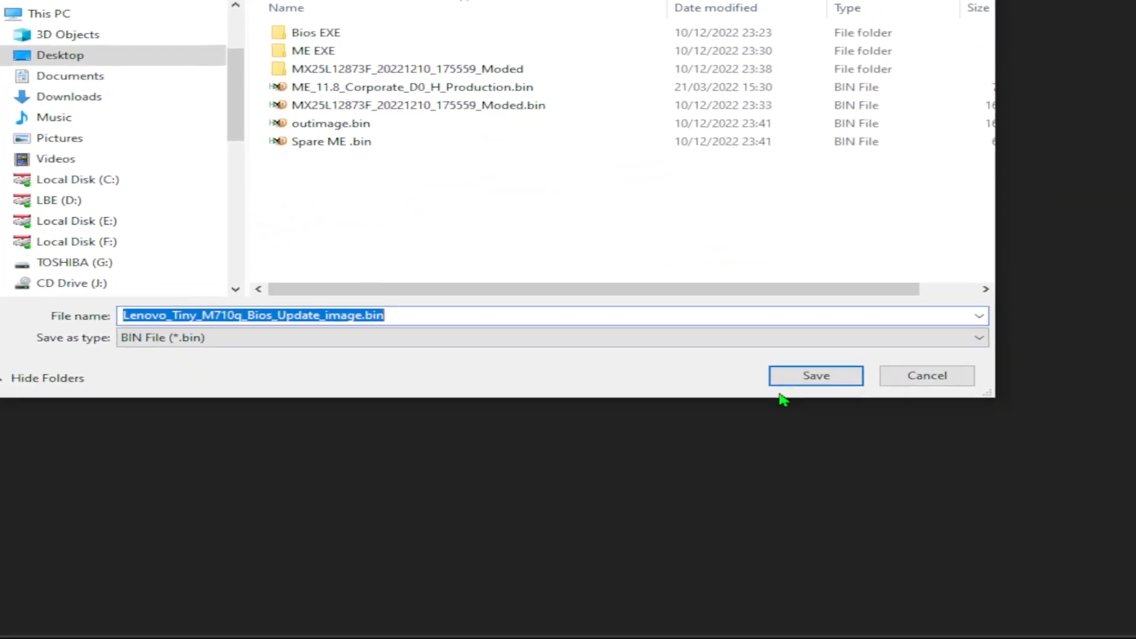
pyautogui.click(734, 329)
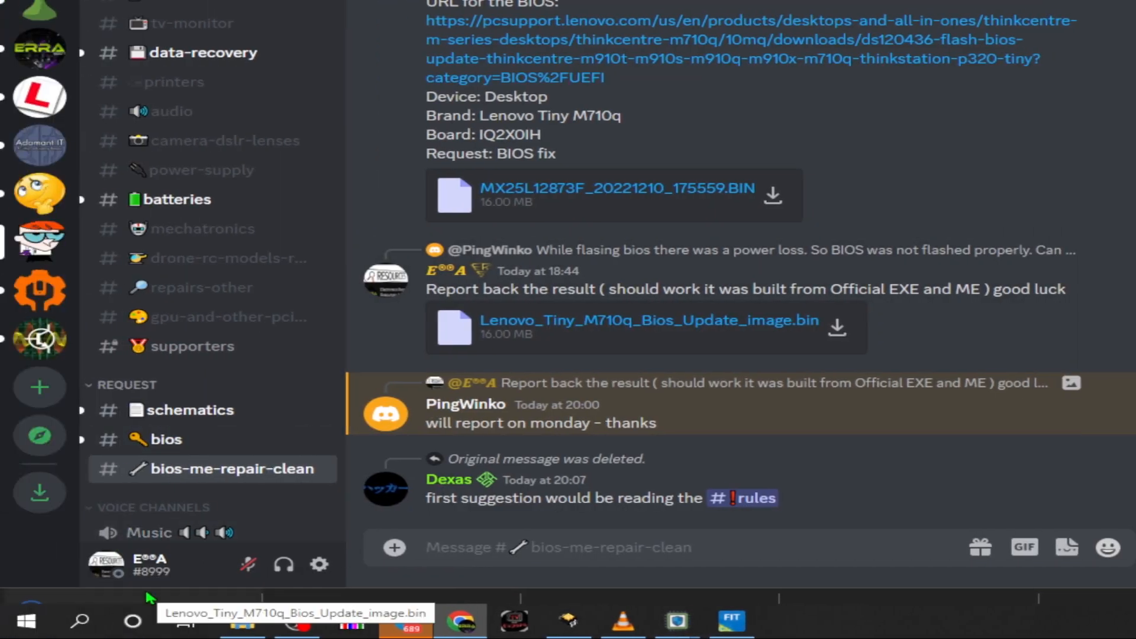
# Switch to File Explorer, refresh the PingWinko folder and select the downloaded Lenovo_Tiny_M710q_Bios_Update_image.bin
pyautogui.click(244, 621)
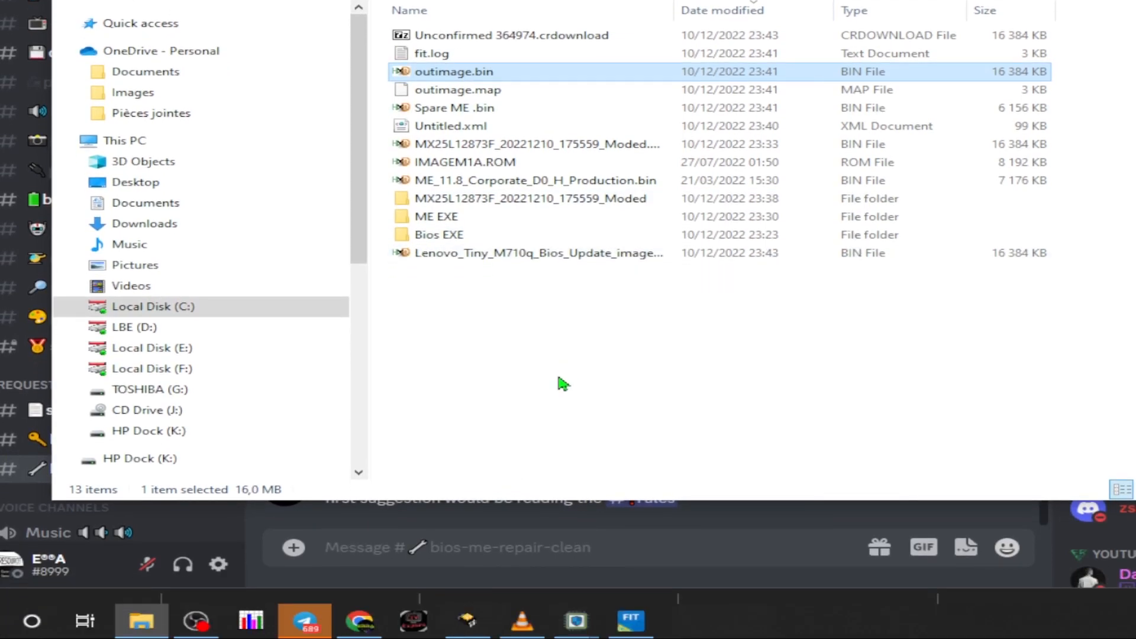
pyautogui.rightClick(559, 479)
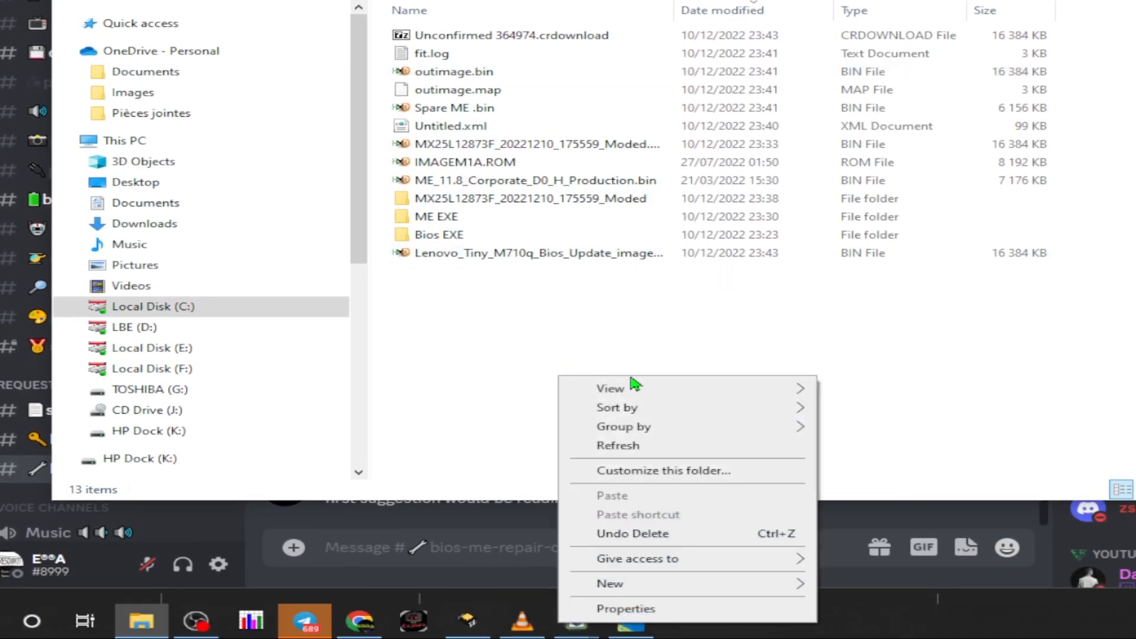
pyautogui.click(618, 448)
pyautogui.click(540, 35)
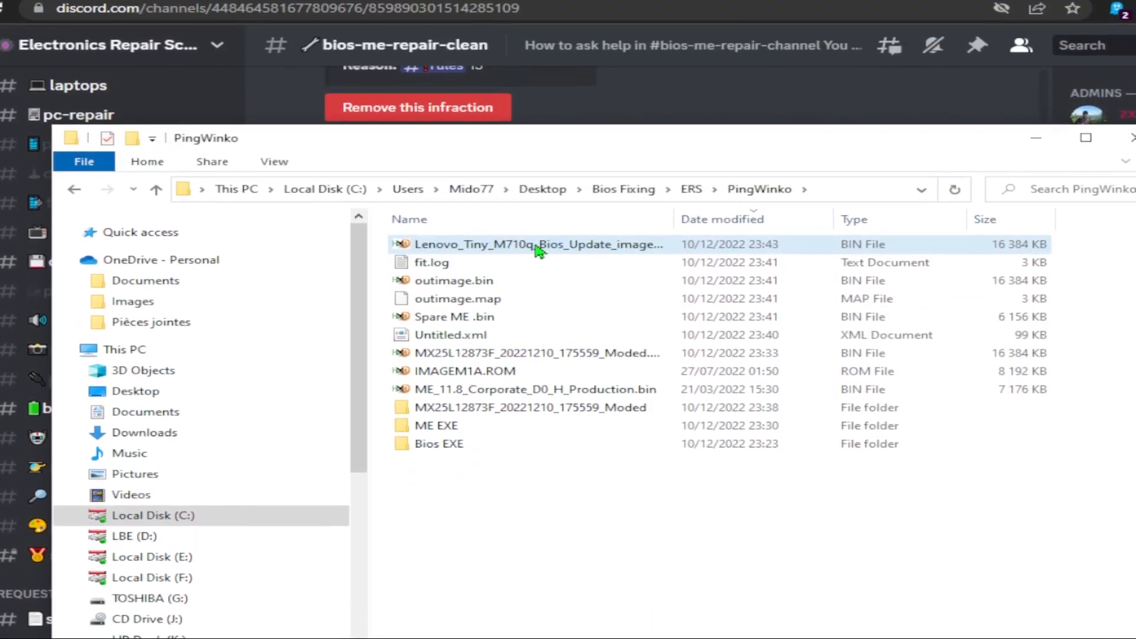
# Widen the Name column in the PingWinko folder, then open Lenovo_Tiny_M710q_Bios_Update_image.bin and outimage.bin in HxD
pyautogui.moveTo(673, 231); pyautogui.dragTo(766, 232)
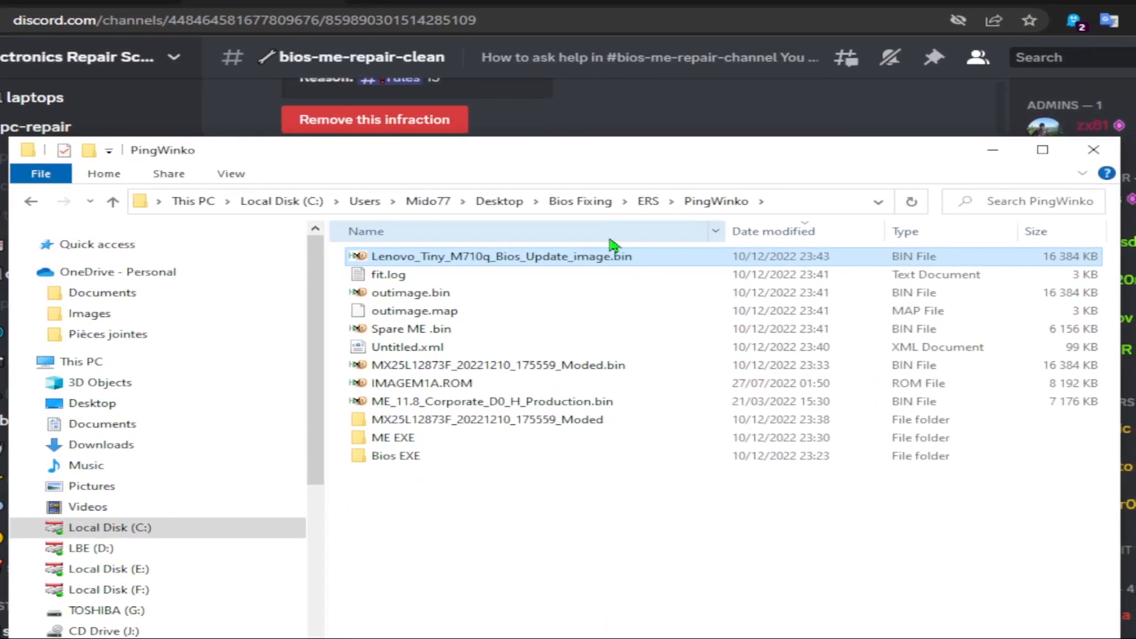
pyautogui.click(379, 279)
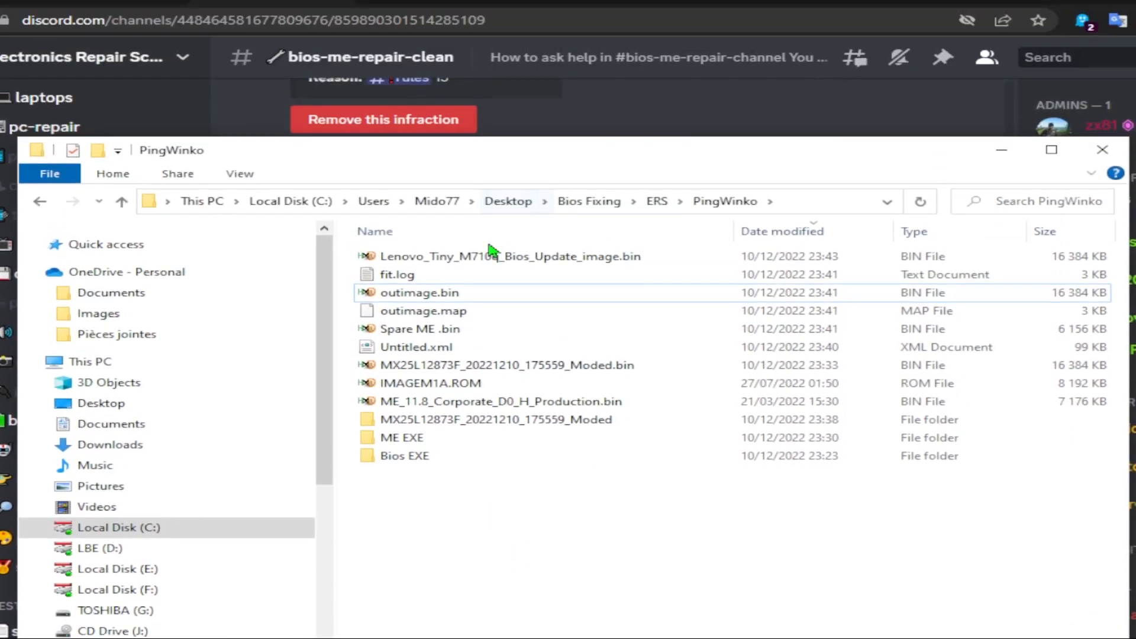
pyautogui.doubleClick(482, 35)
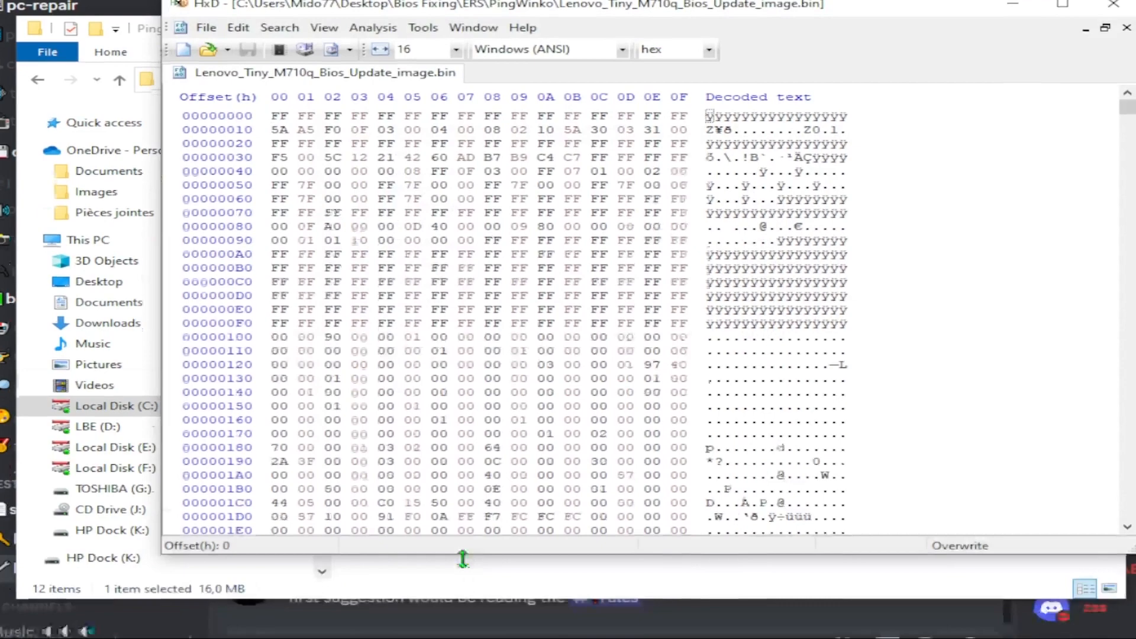
pyautogui.click(465, 567)
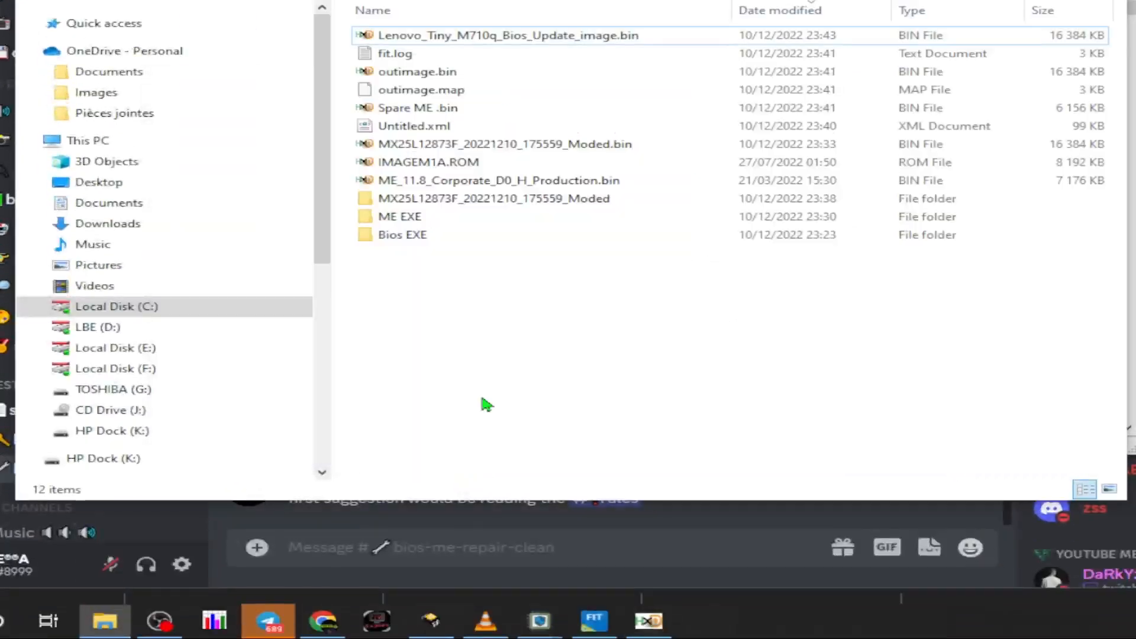
pyautogui.doubleClick(415, 219)
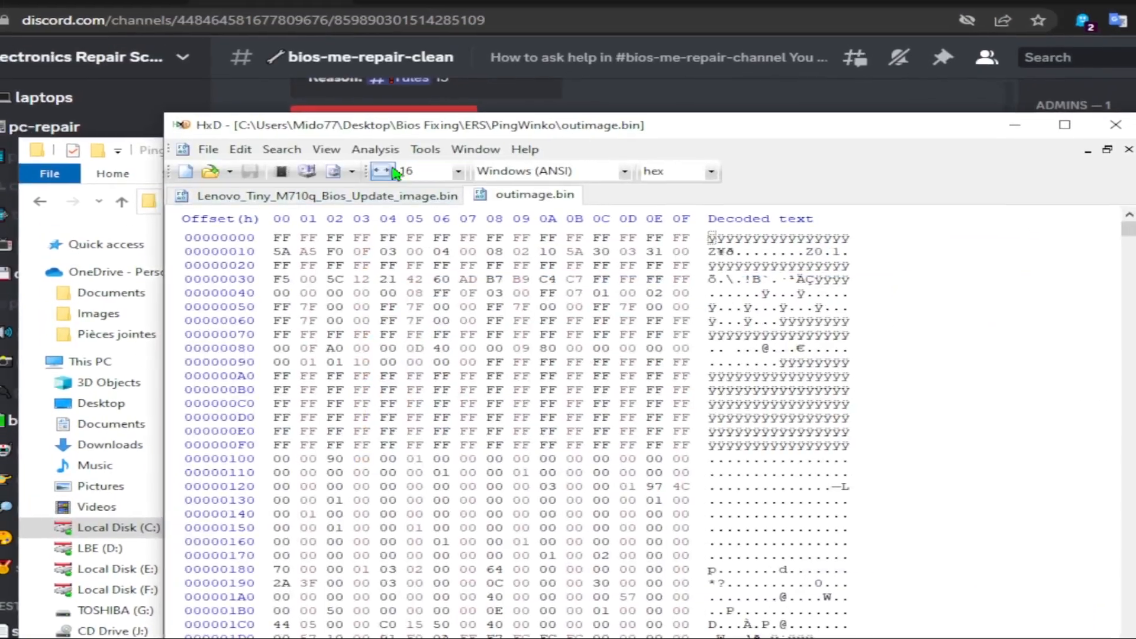
# Compare outimage.bin with Lenovo_Tiny_M710q_Bios_Update_image.bin using HxD's data comparison and dismiss the result message
pyautogui.click(402, 151)
pyautogui.moveTo(540, 211)
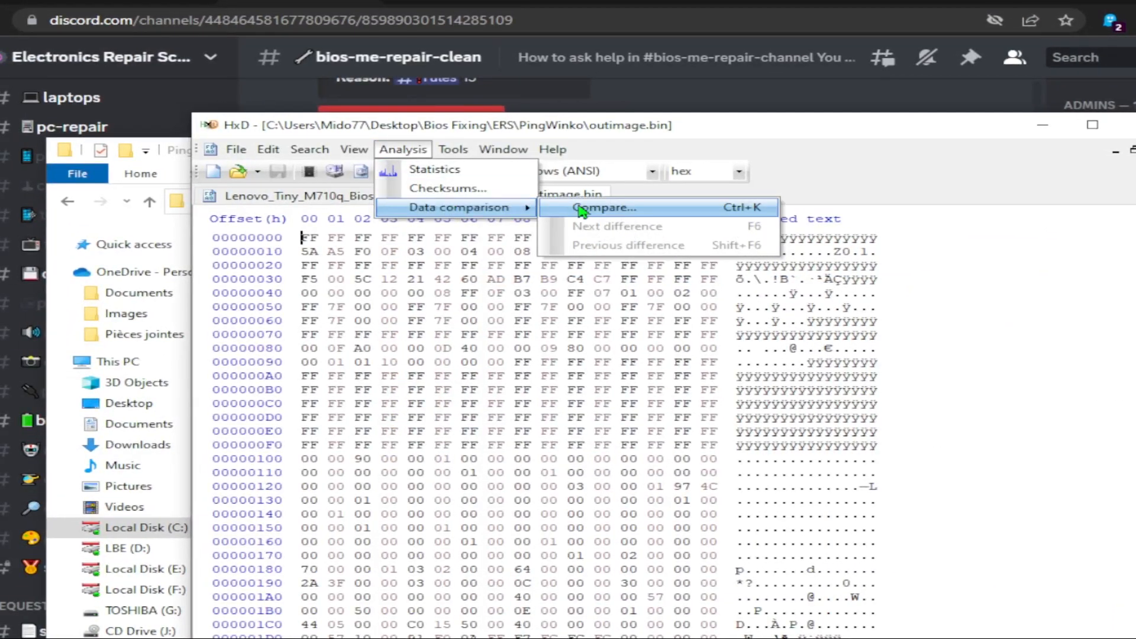
pyautogui.click(583, 212)
pyautogui.click(582, 292)
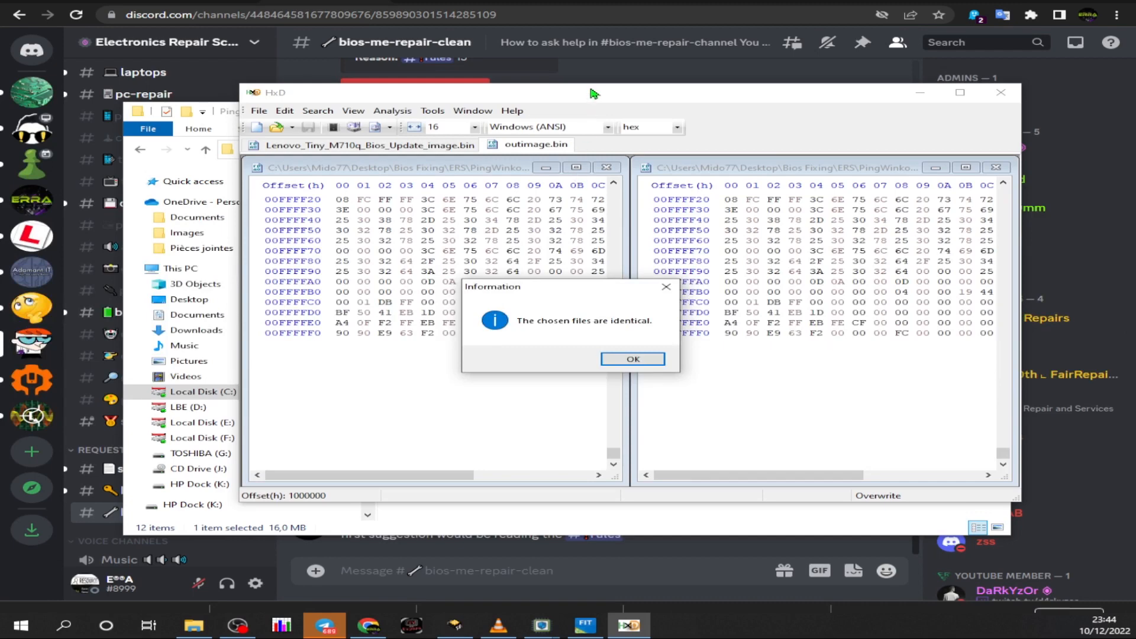
pyautogui.click(635, 358)
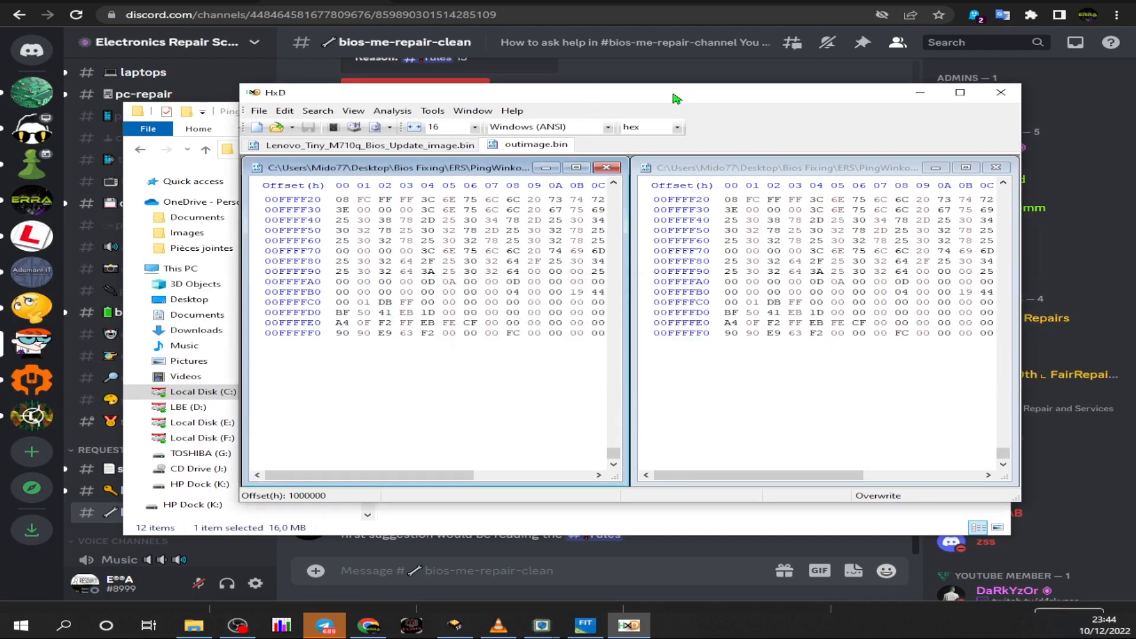
pyautogui.moveTo(673, 94); pyautogui.dragTo(612, 95)
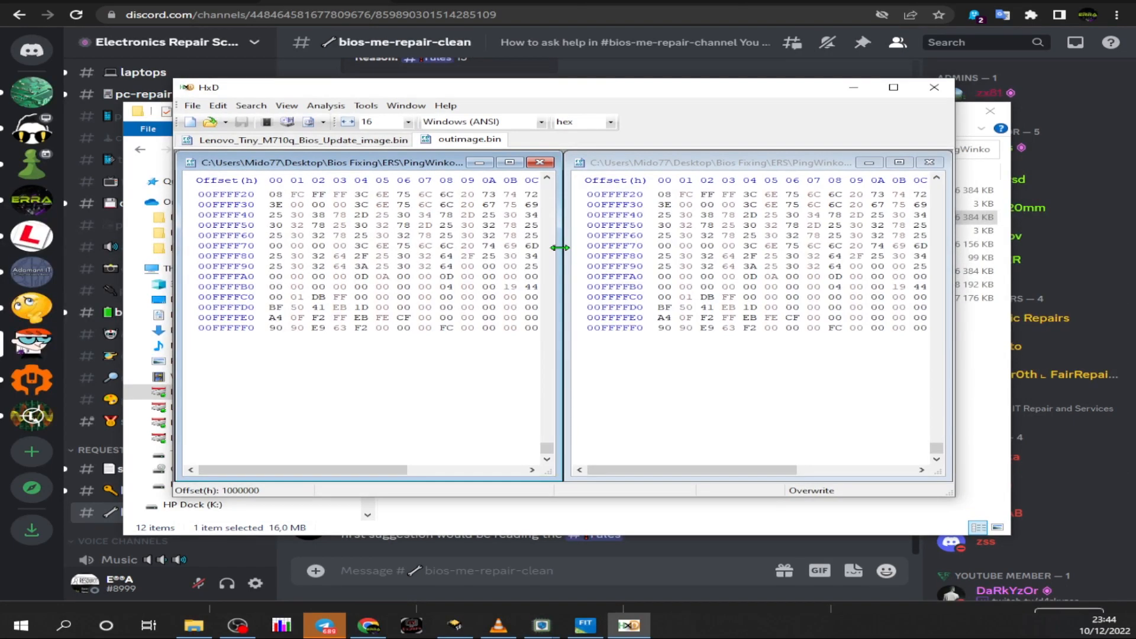